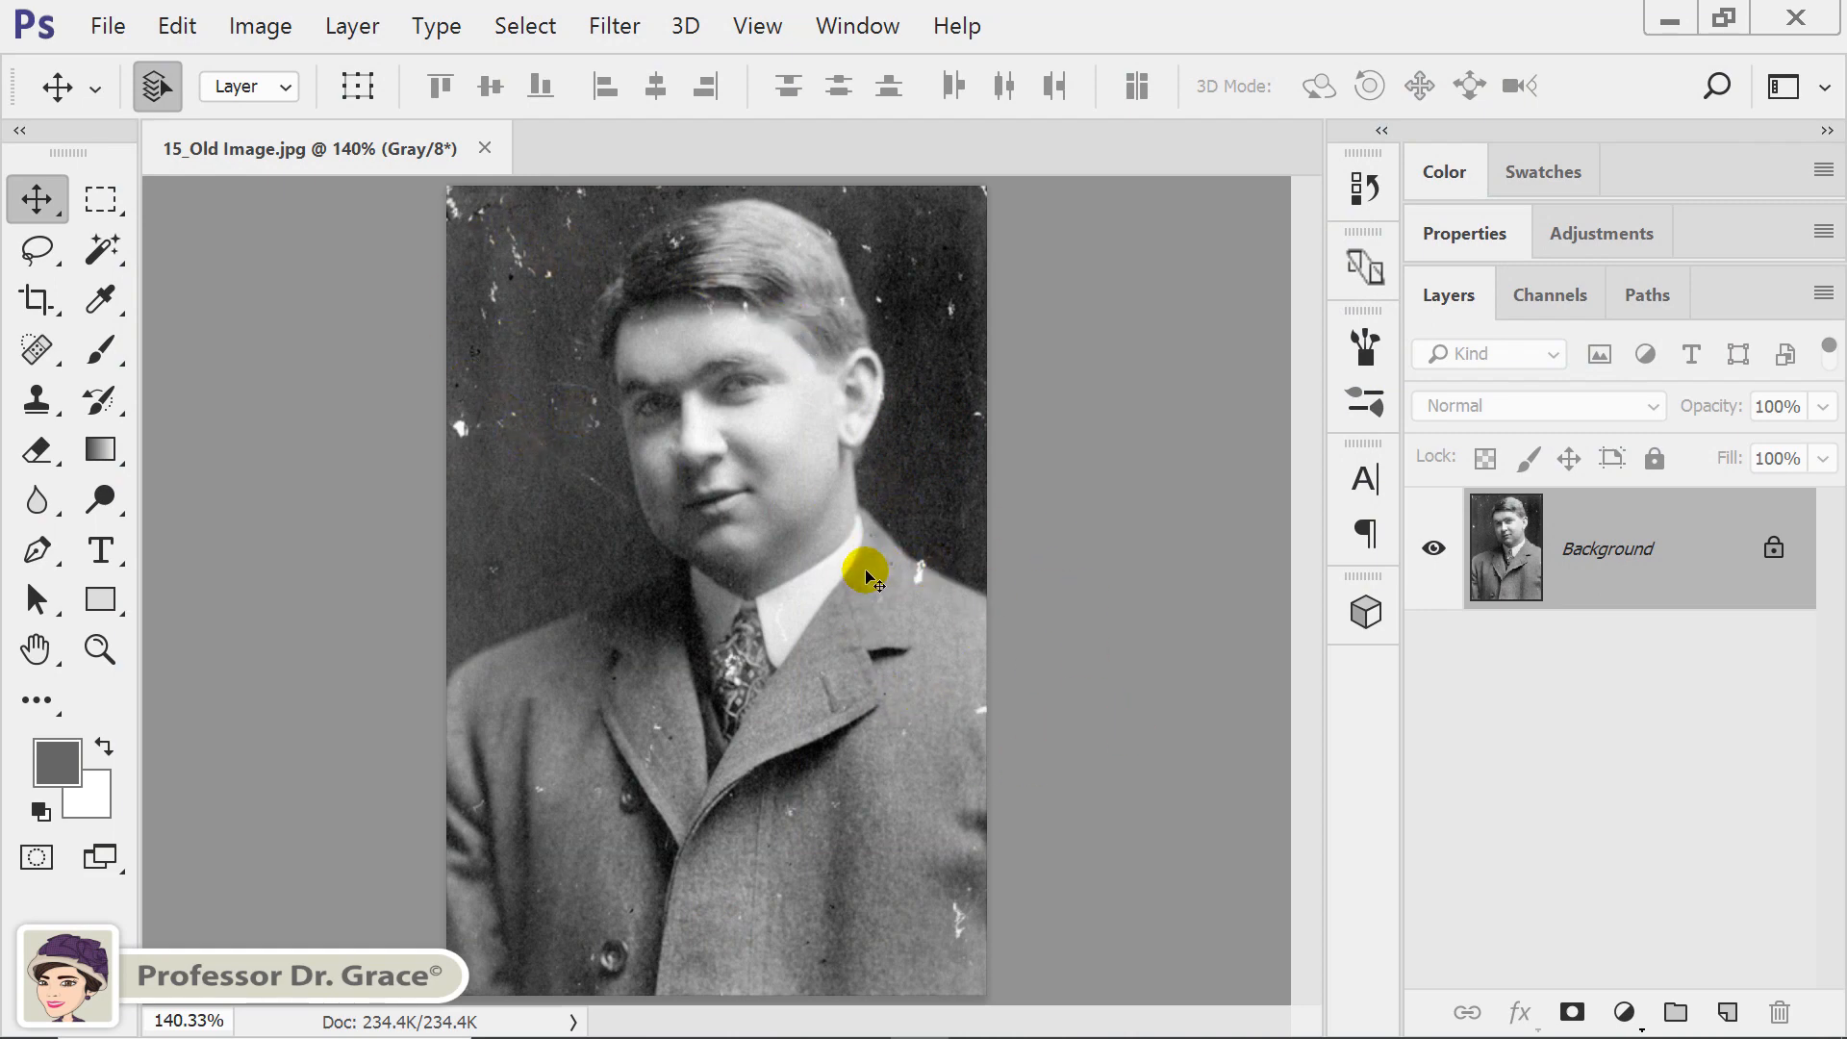
Heal the large white spot in the dark background near the photo's left edge with the Spot Healing Brush at size 20
{"action": "scroll", "coordinate": [865, 575], "scroll_direction": "up", "scroll_amount": 3}
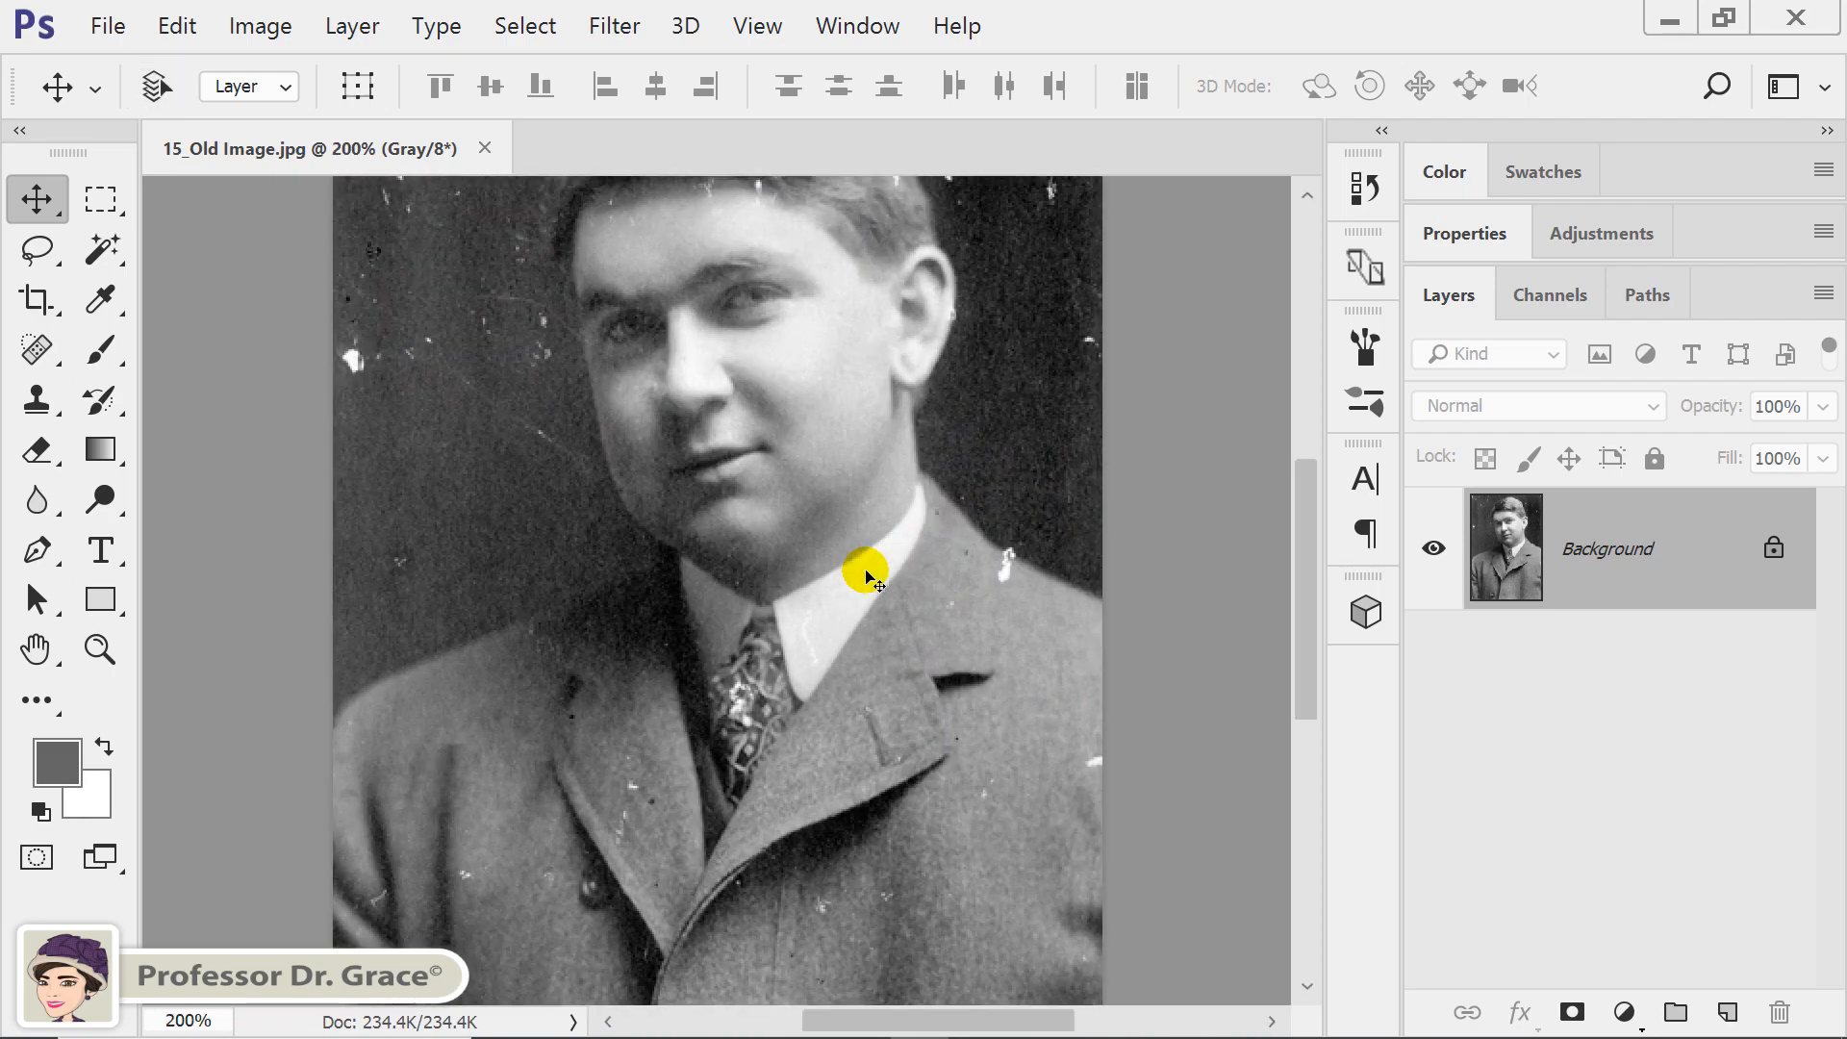
{"action": "scroll", "coordinate": [866, 575], "scroll_direction": "up", "scroll_amount": 2}
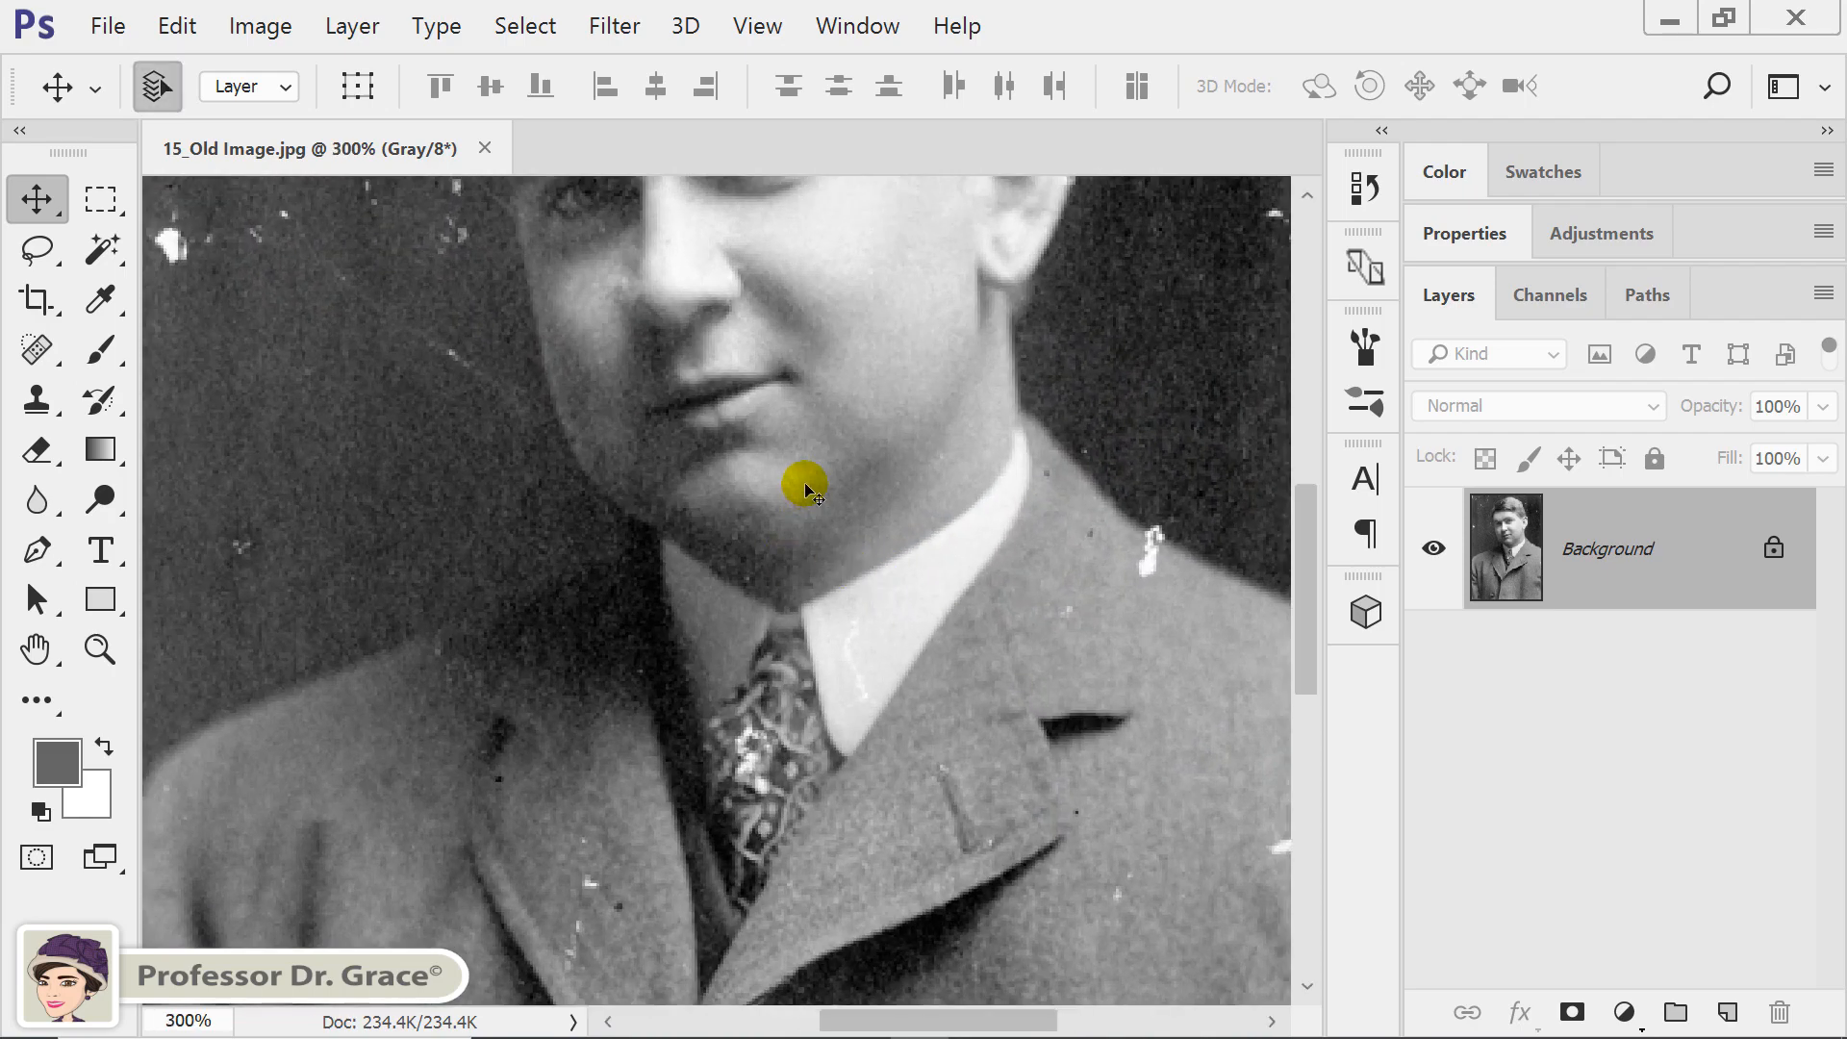
{"action": "left_click_drag", "start_coordinate": [805, 487], "coordinate": [895, 866]}
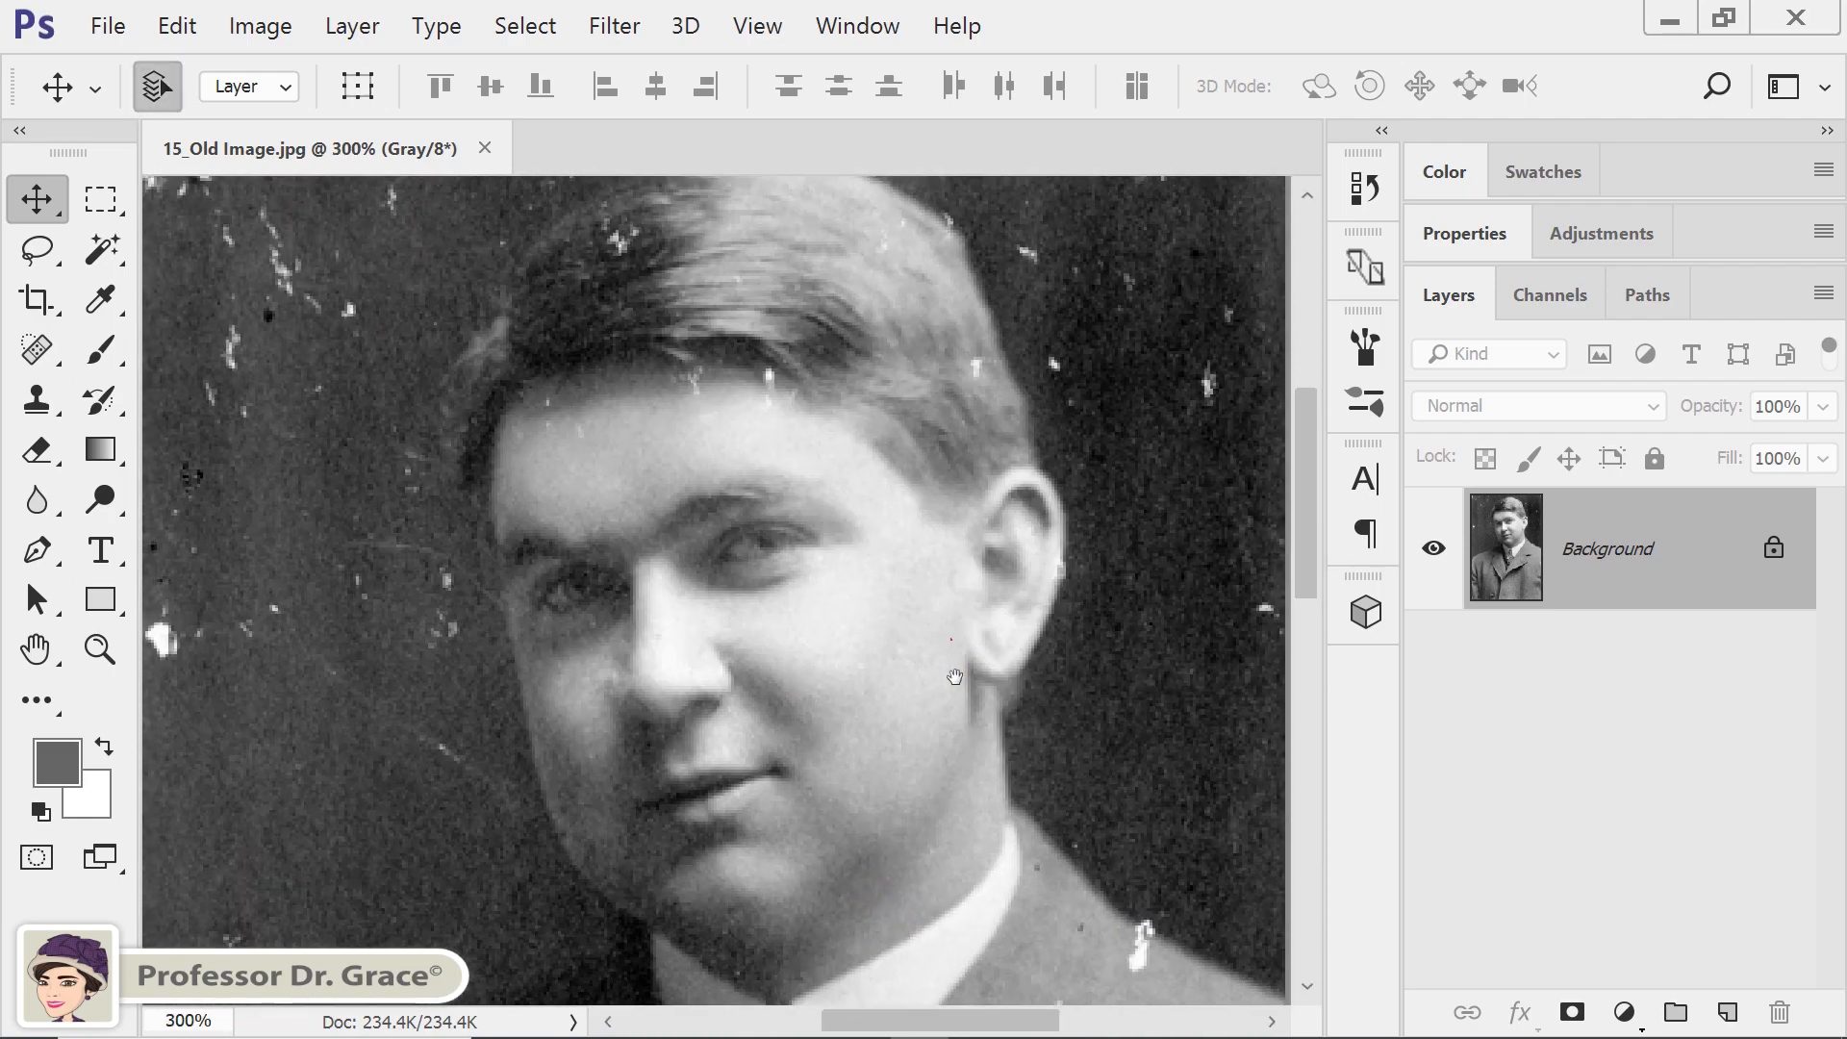
{"action": "mouse_move", "coordinate": [957, 673]}
{"action": "left_mouse_down"}
{"action": "mouse_move", "coordinate": [972, 744]}
{"action": "mouse_move", "coordinate": [956, 709]}
{"action": "left_mouse_up"}
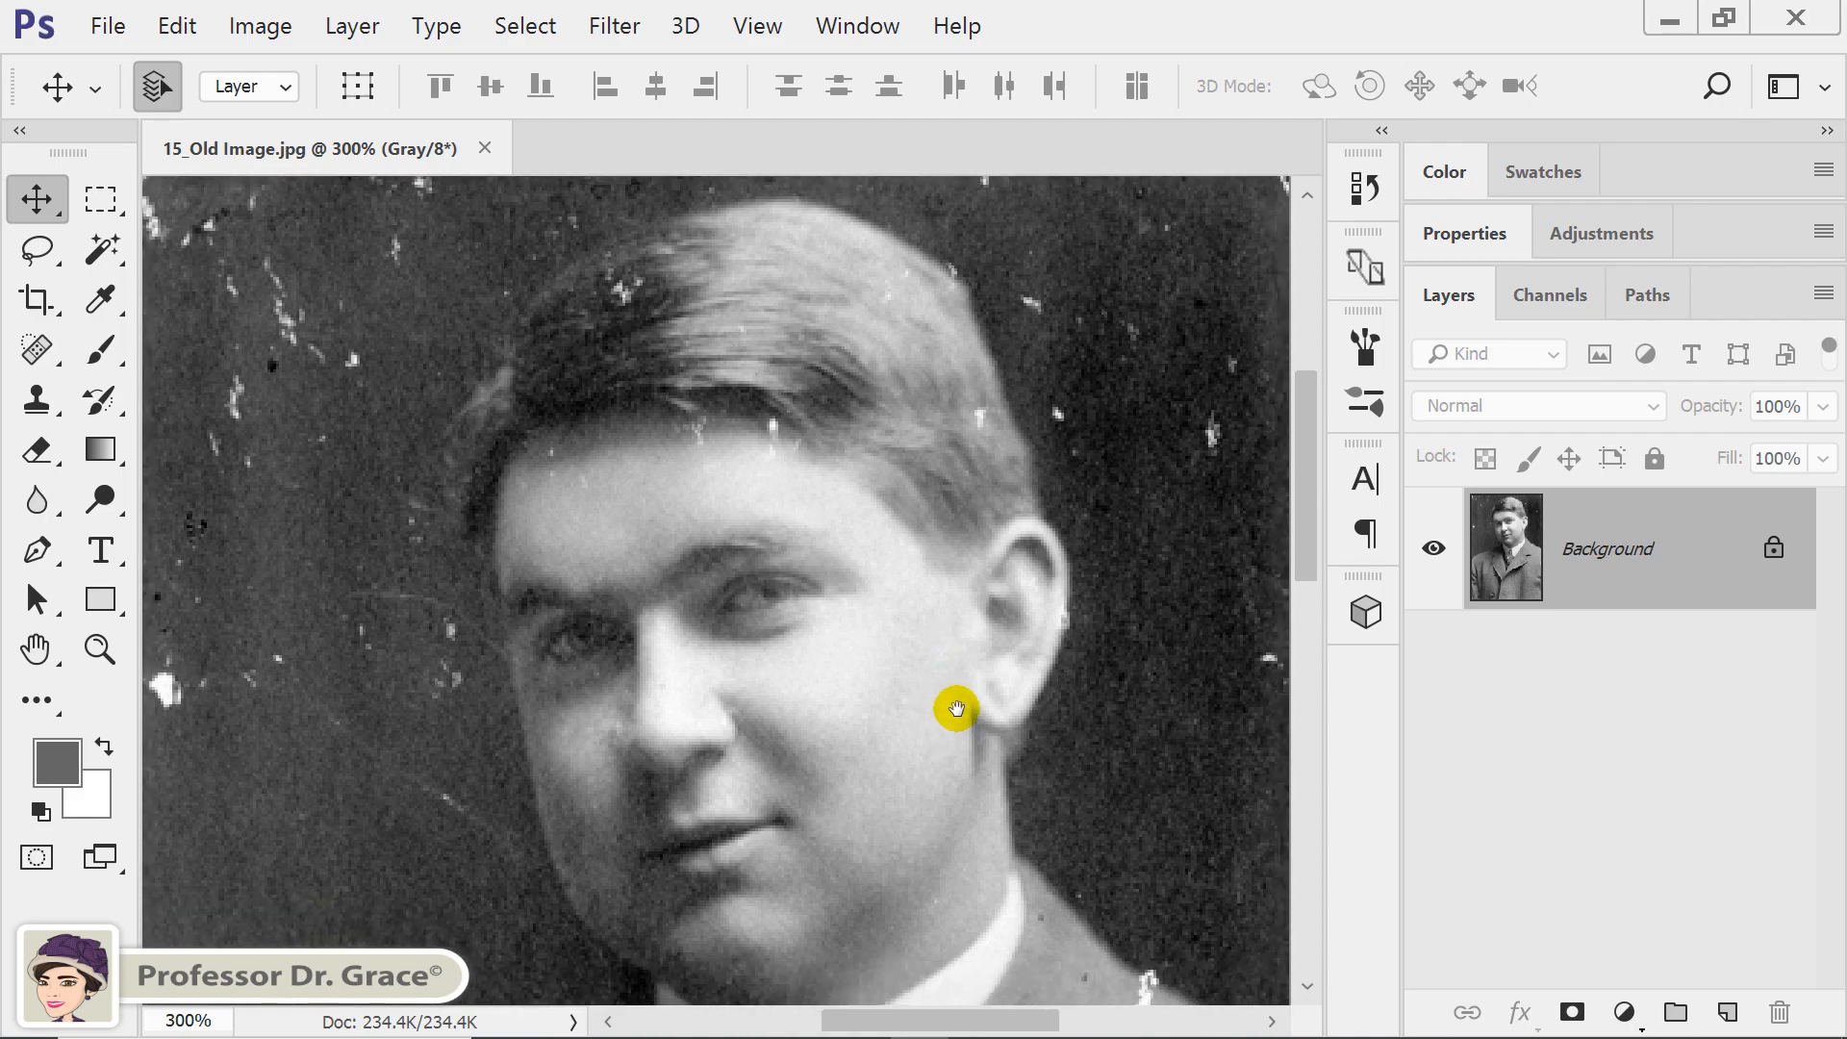
{"action": "scroll", "coordinate": [956, 709], "scroll_direction": "down", "scroll_amount": 1}
{"action": "left_click_drag", "start_coordinate": [1066, 676], "coordinate": [1051, 550]}
{"action": "left_click_drag", "start_coordinate": [36, 349], "coordinate": [220, 360]}
{"action": "left_click", "coordinate": [220, 361]}
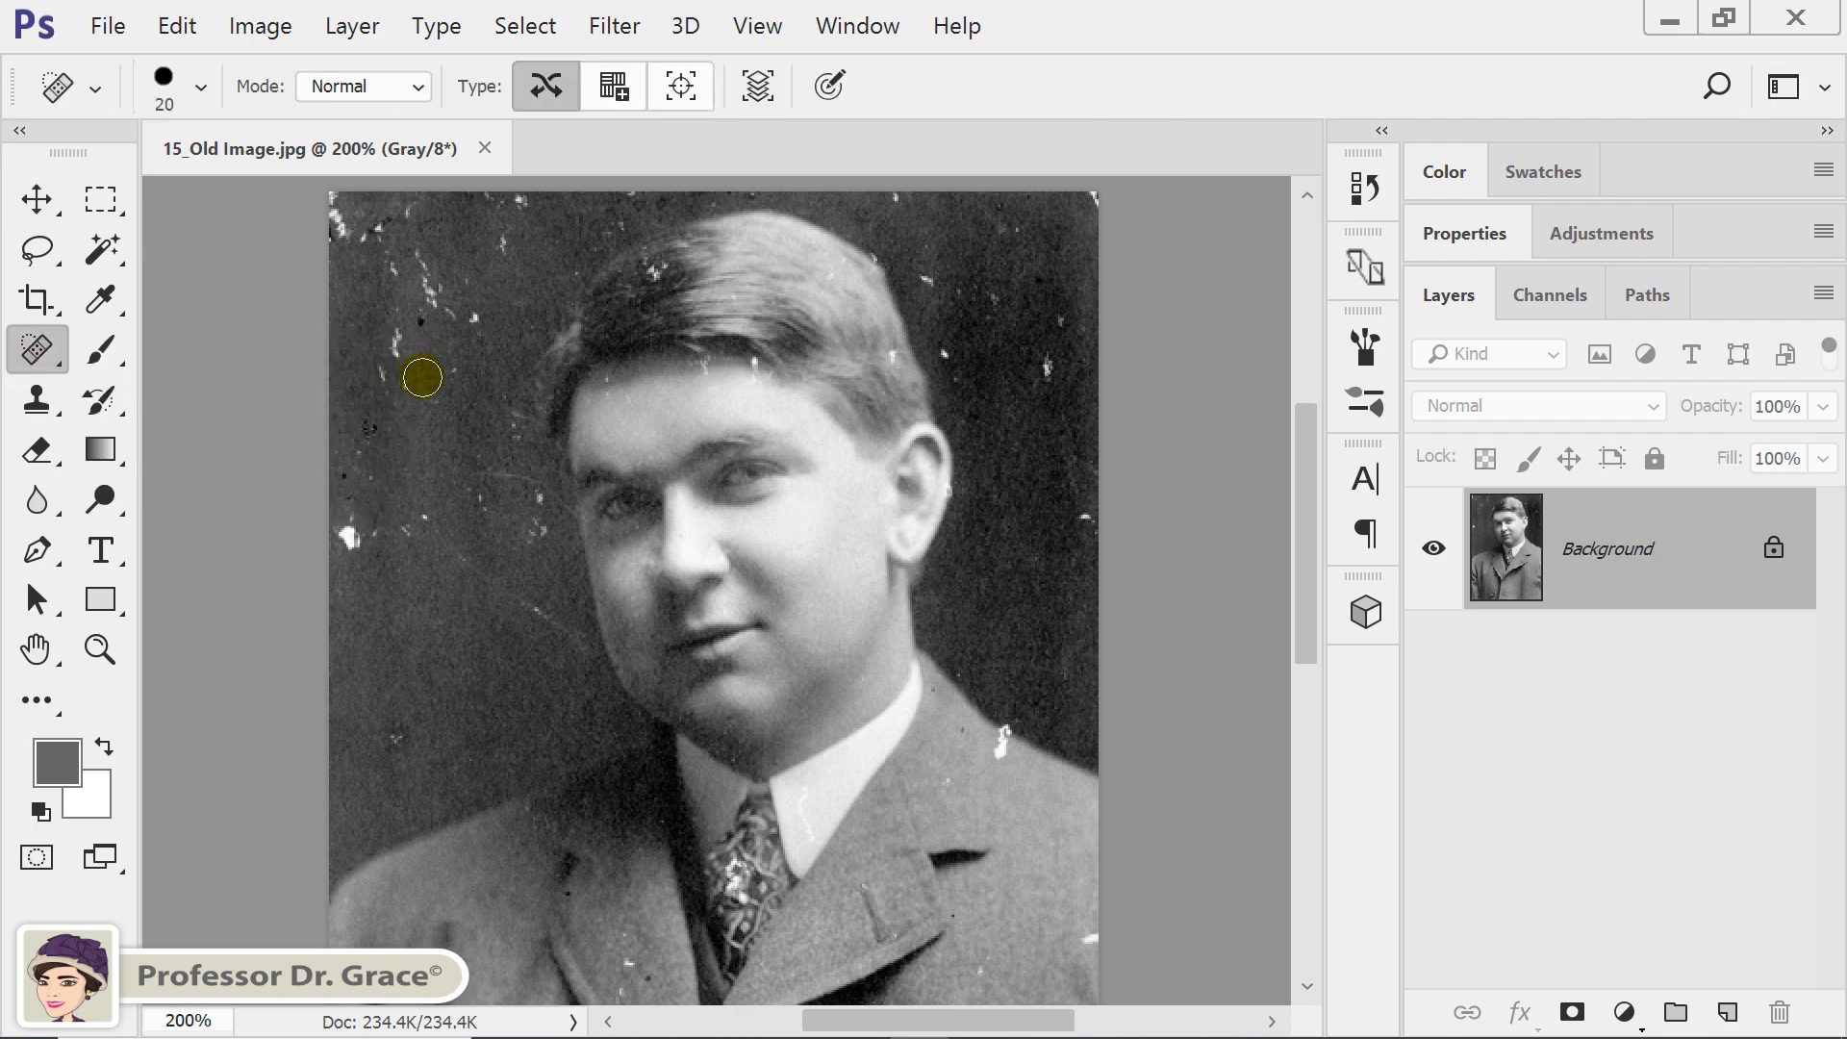
{"action": "key", "text": "bracketright"}
{"action": "key", "text": "bracketright"}
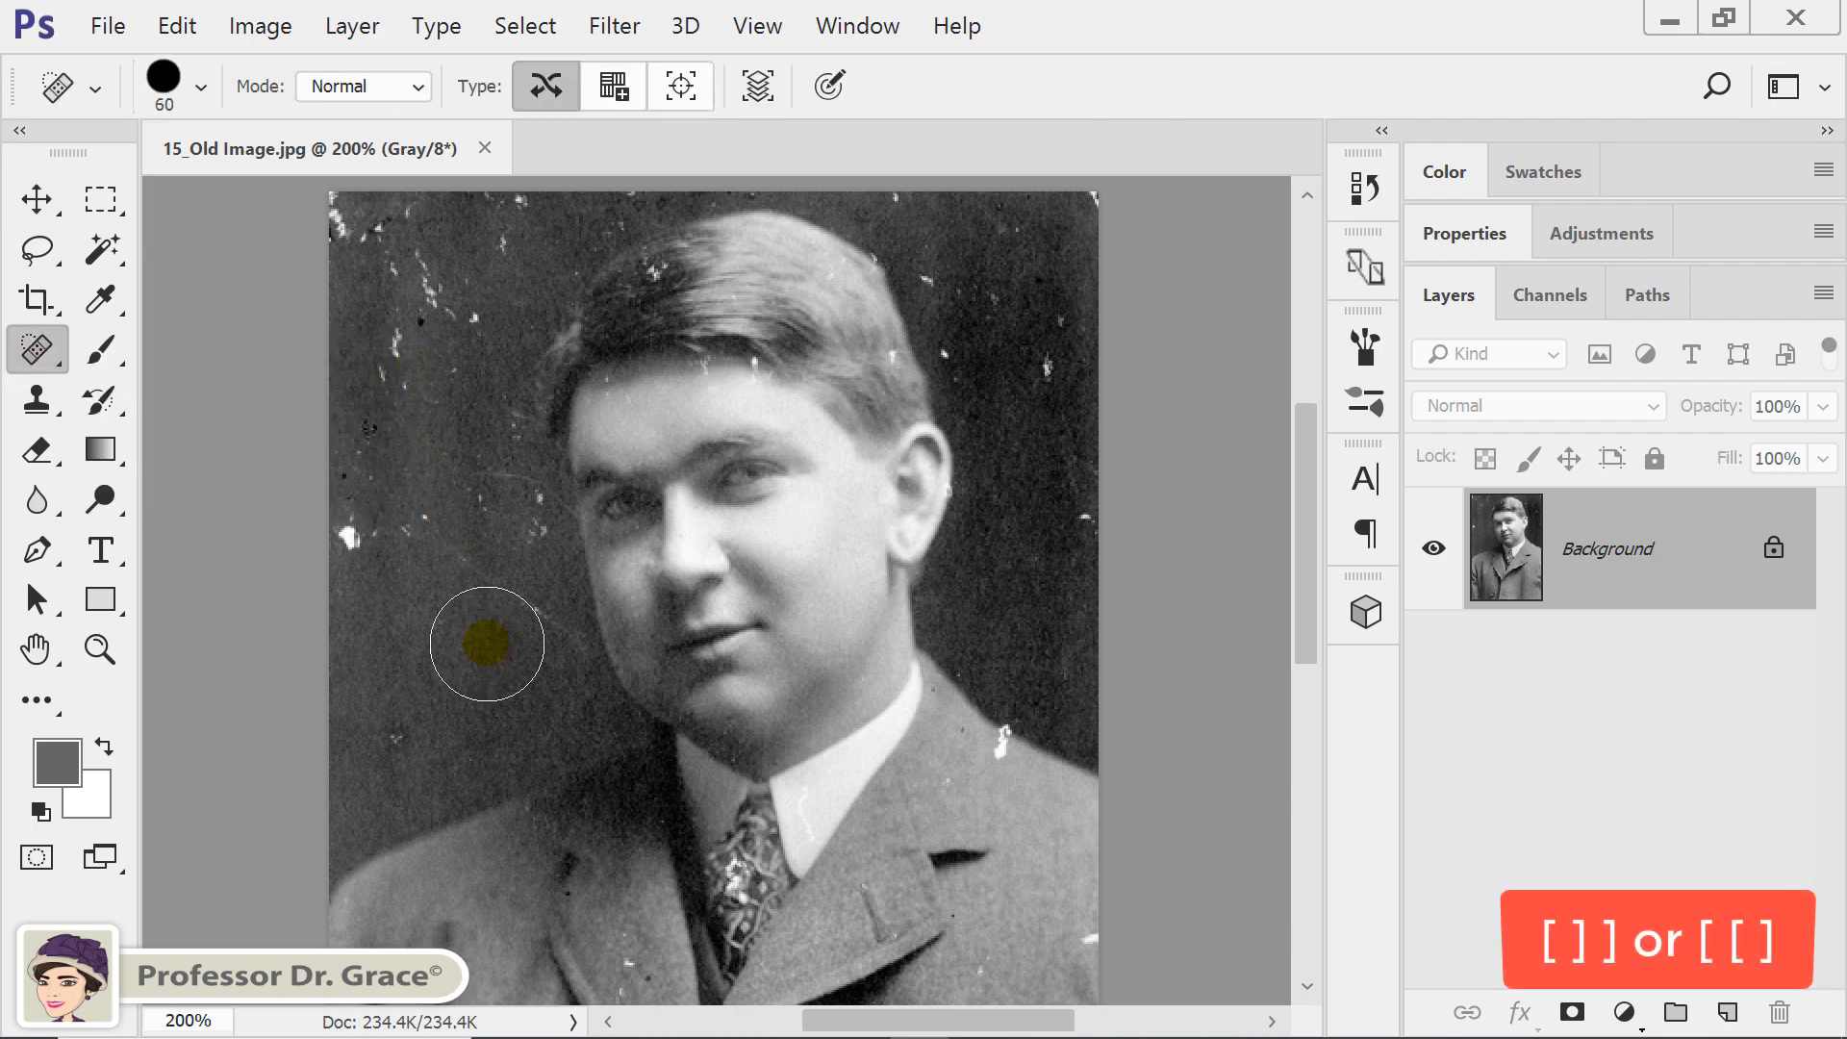
{"action": "key", "text": "bracketleft"}
{"action": "key", "text": "bracketleft"}
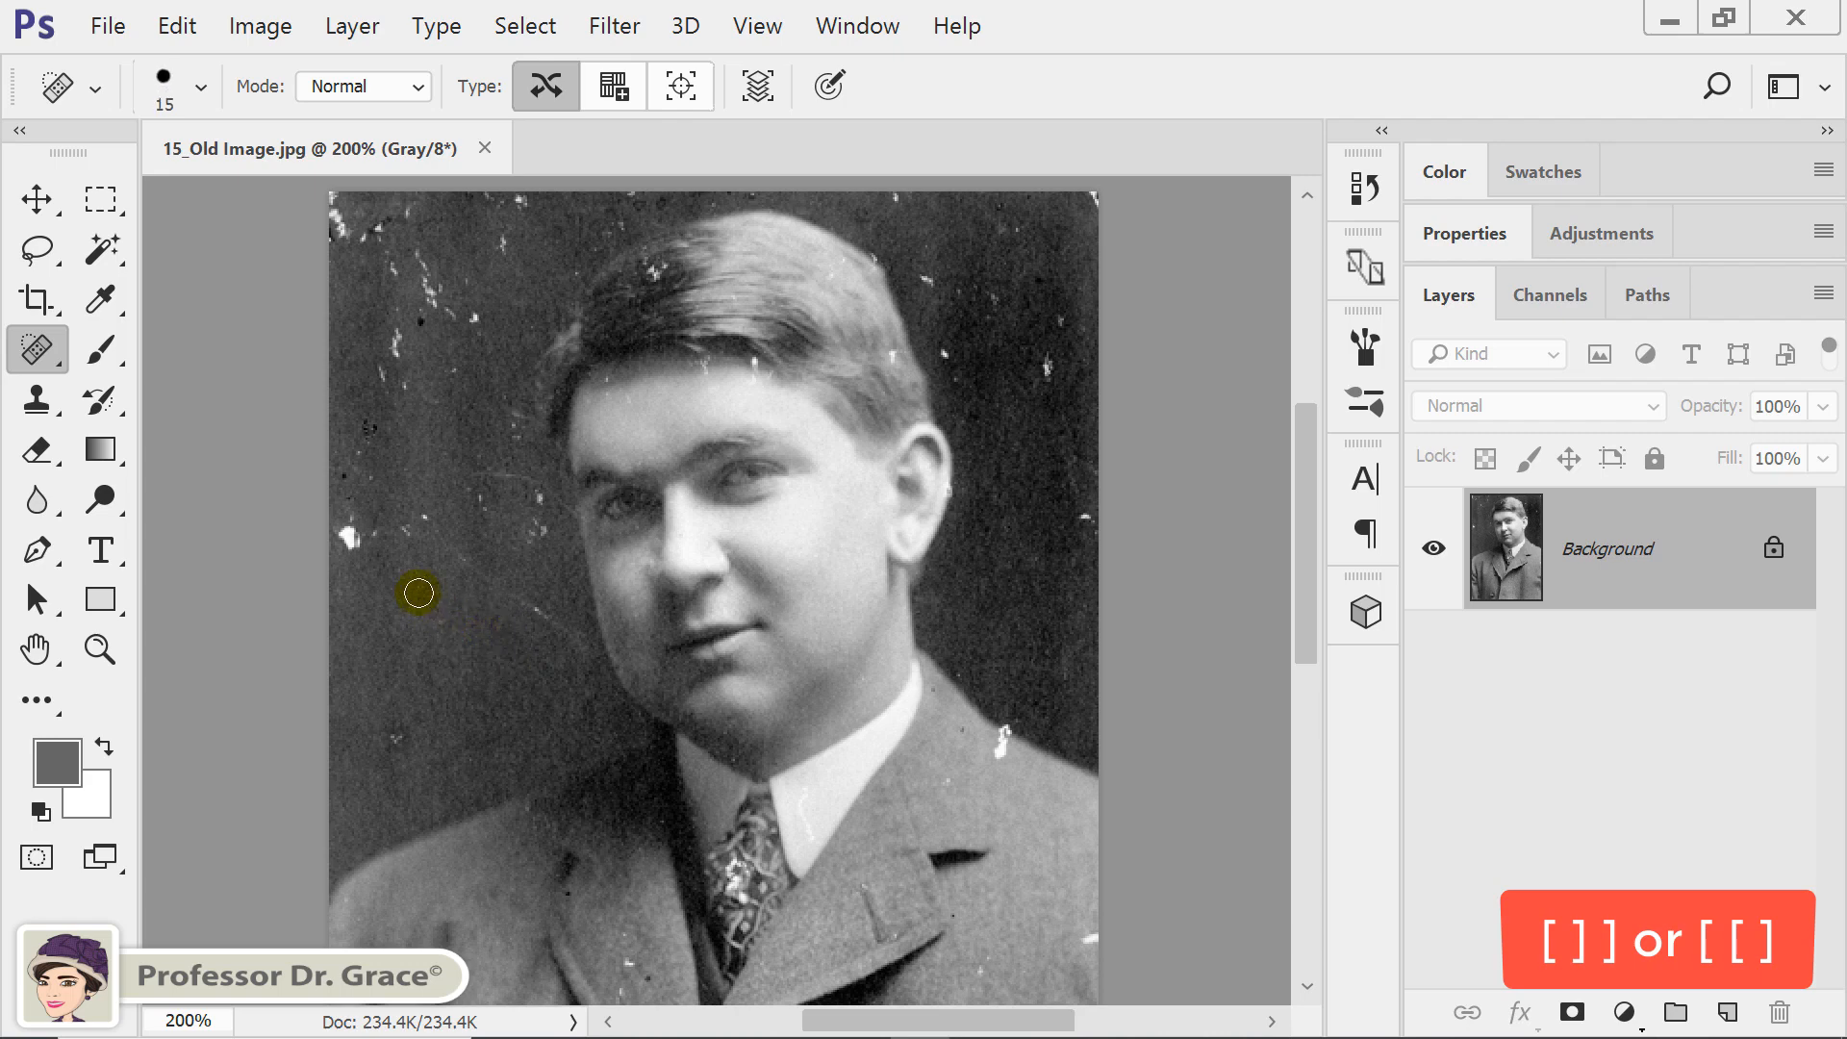
{"action": "left_click", "coordinate": [357, 545]}
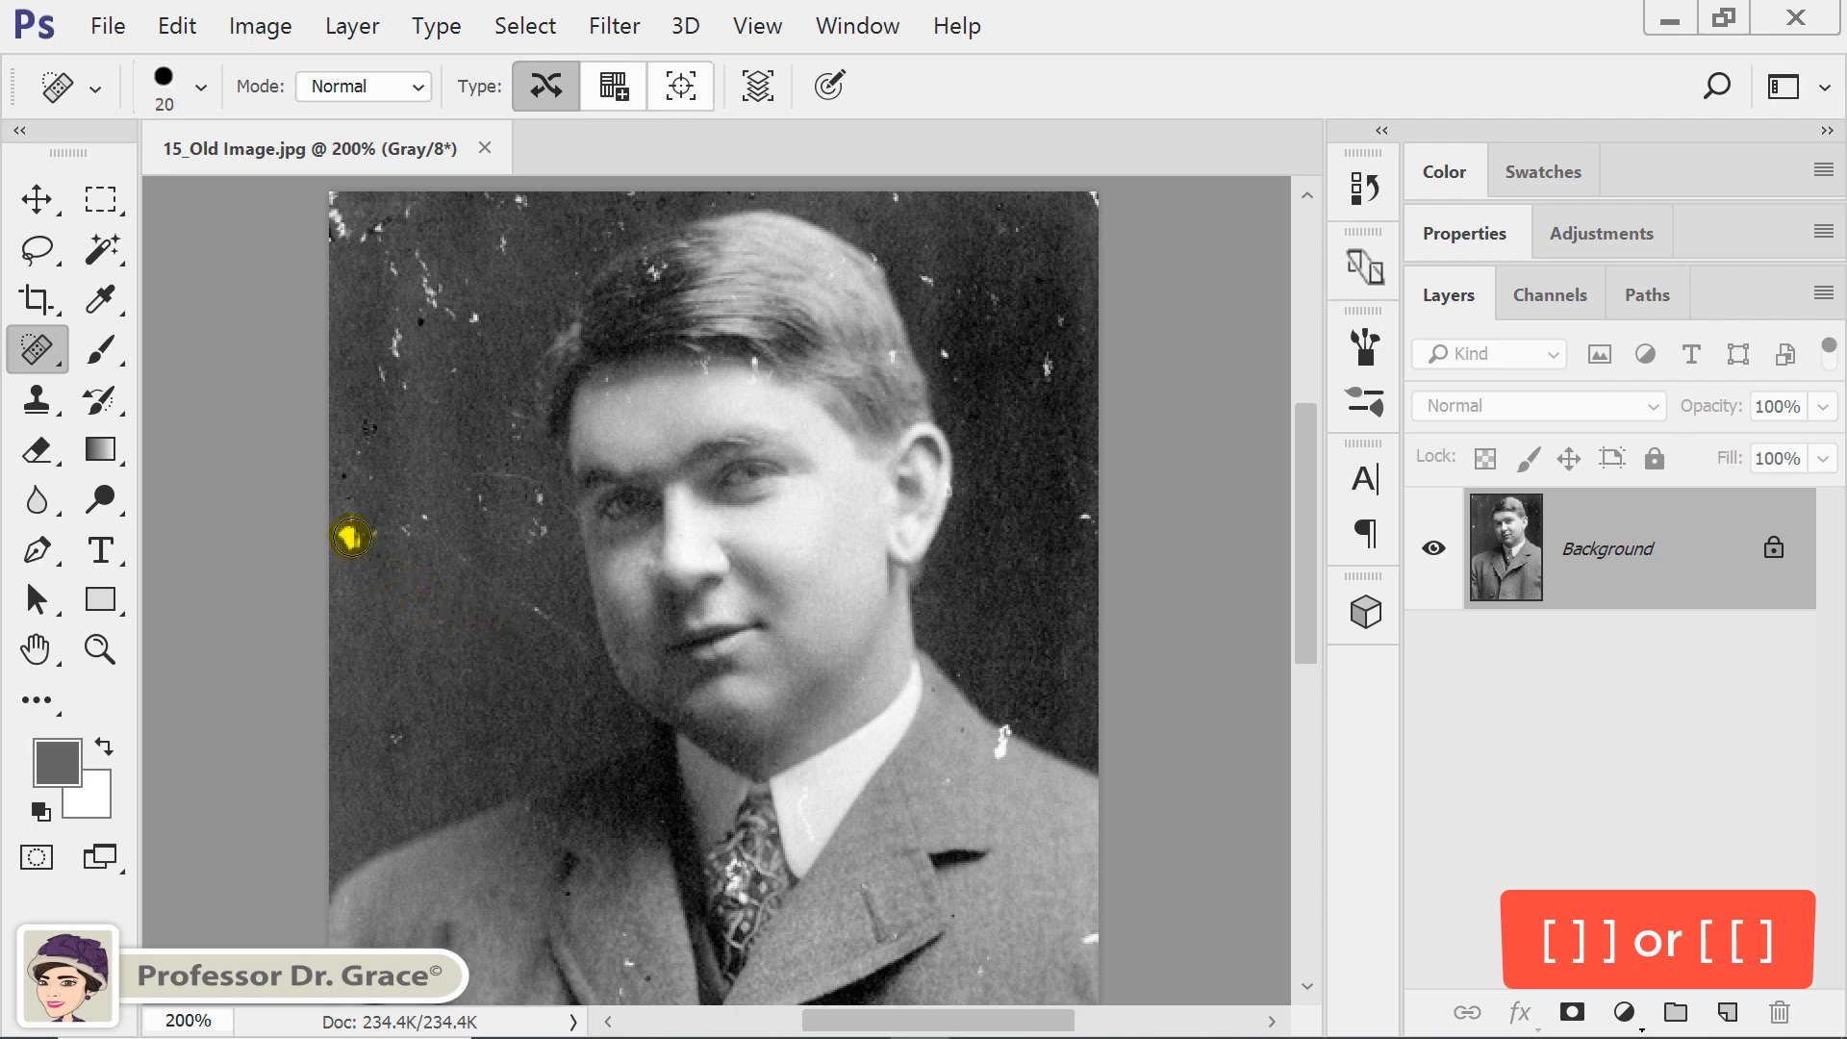
{"action": "left_click", "coordinate": [351, 525]}
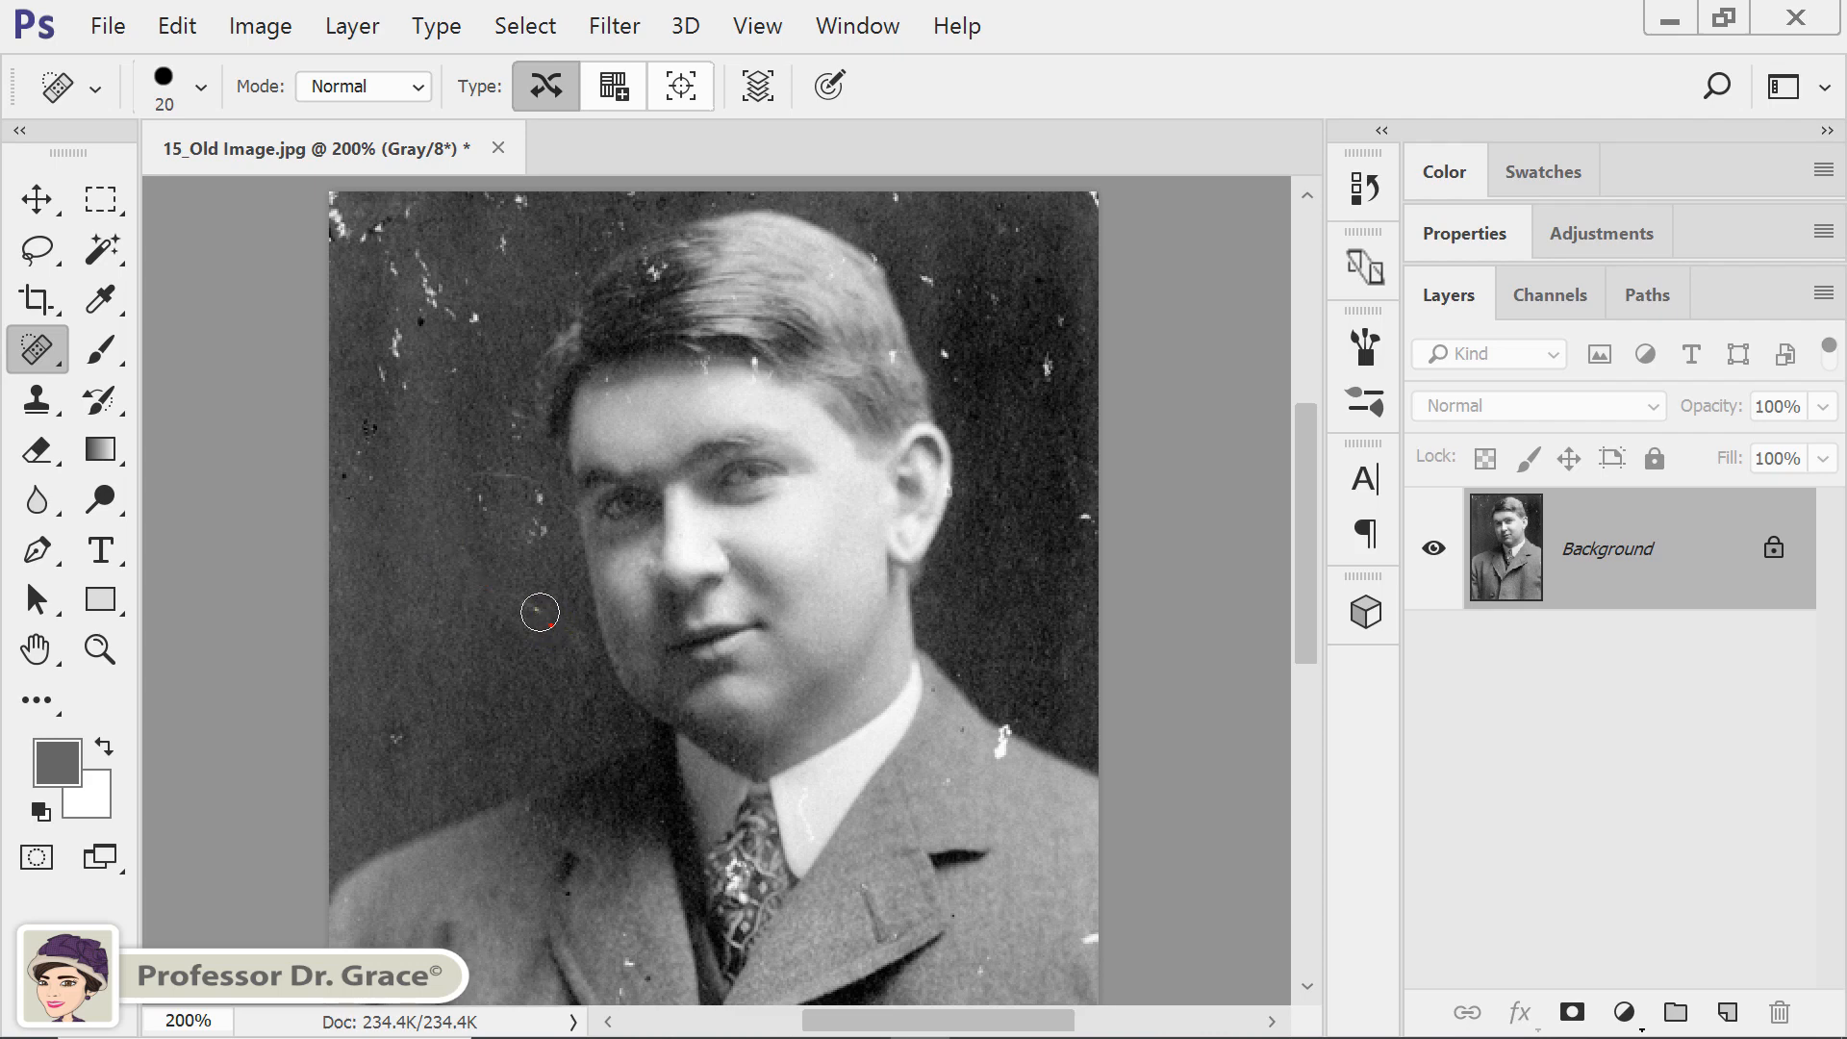
Heal the scratches and specks in the dark background between the photo's left edge and the man's cheek and eye
{"action": "left_click", "coordinate": [392, 736]}
{"action": "left_click", "coordinate": [527, 532]}
{"action": "left_click", "coordinate": [532, 503]}
{"action": "left_click", "coordinate": [516, 478]}
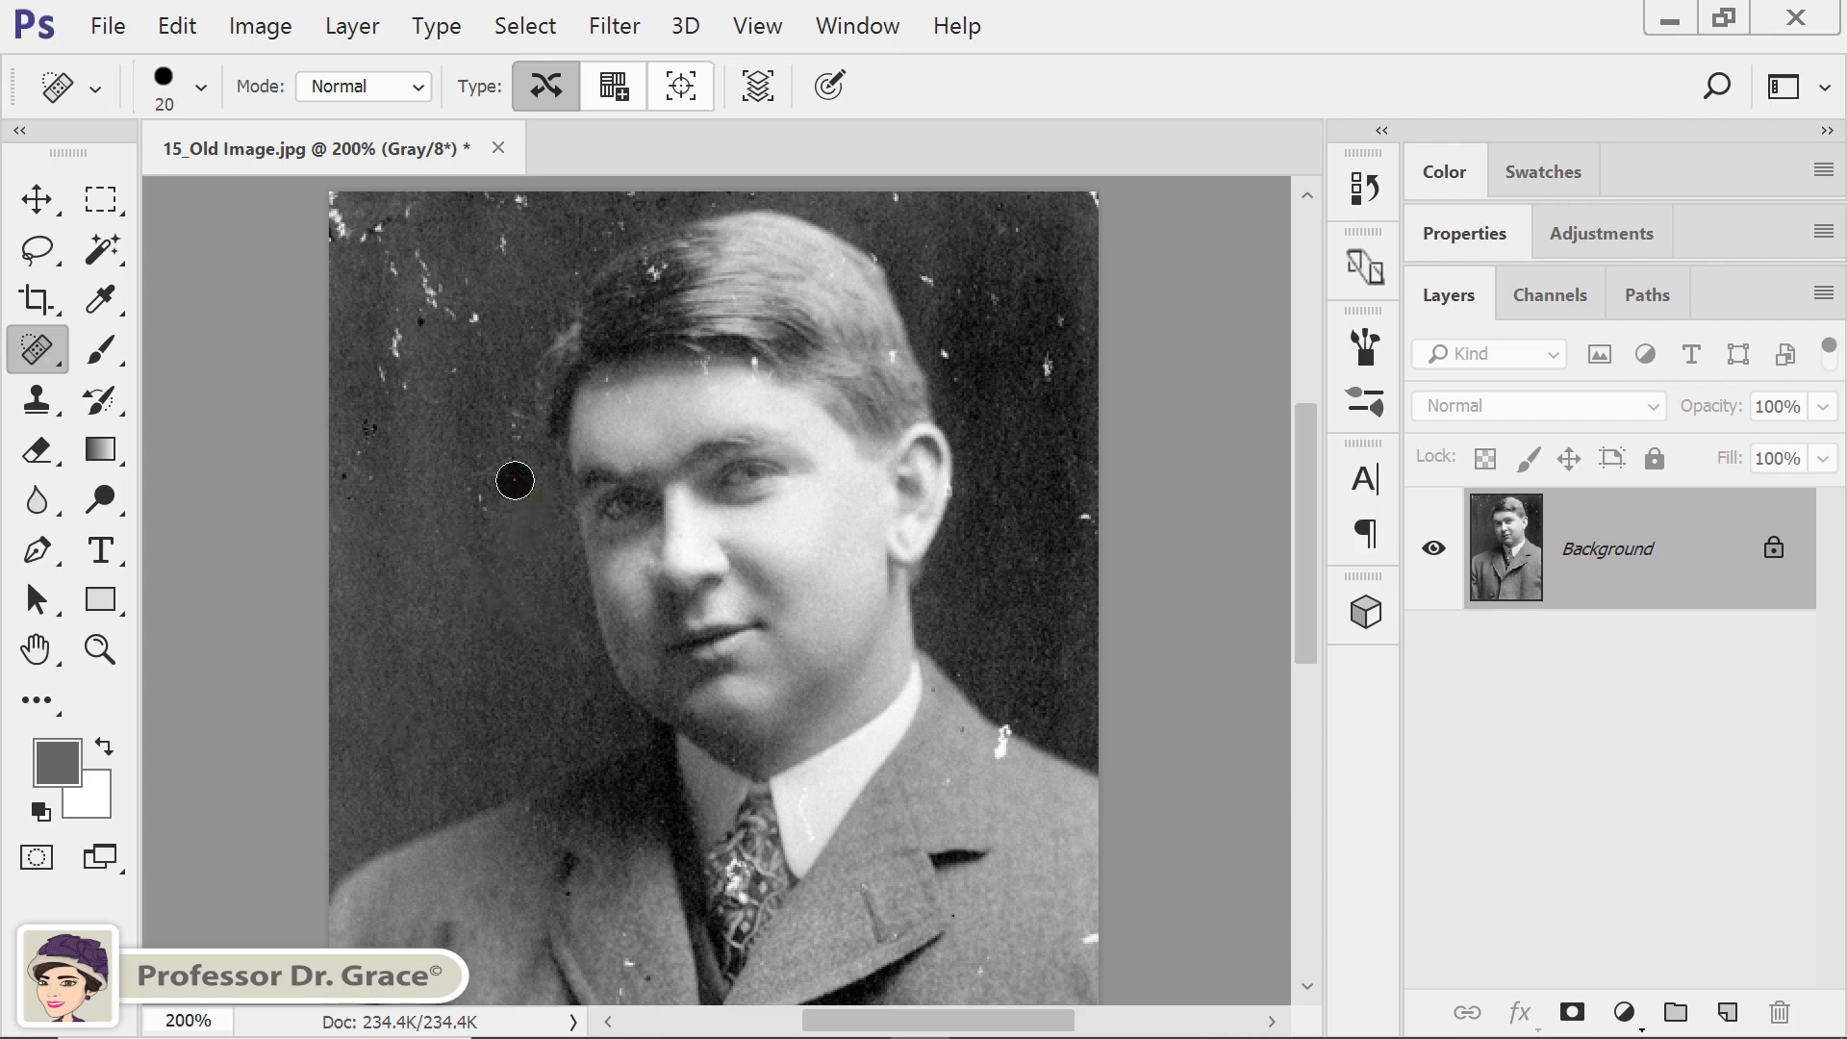
{"action": "left_click", "coordinate": [480, 500]}
{"action": "left_click", "coordinate": [363, 474]}
{"action": "left_click", "coordinate": [343, 484]}
Heal the white marks and specks in the dark background beside the left side of the man's forehead and hair
{"action": "left_click", "coordinate": [404, 389]}
{"action": "left_click", "coordinate": [384, 377]}
{"action": "left_click", "coordinate": [399, 346]}
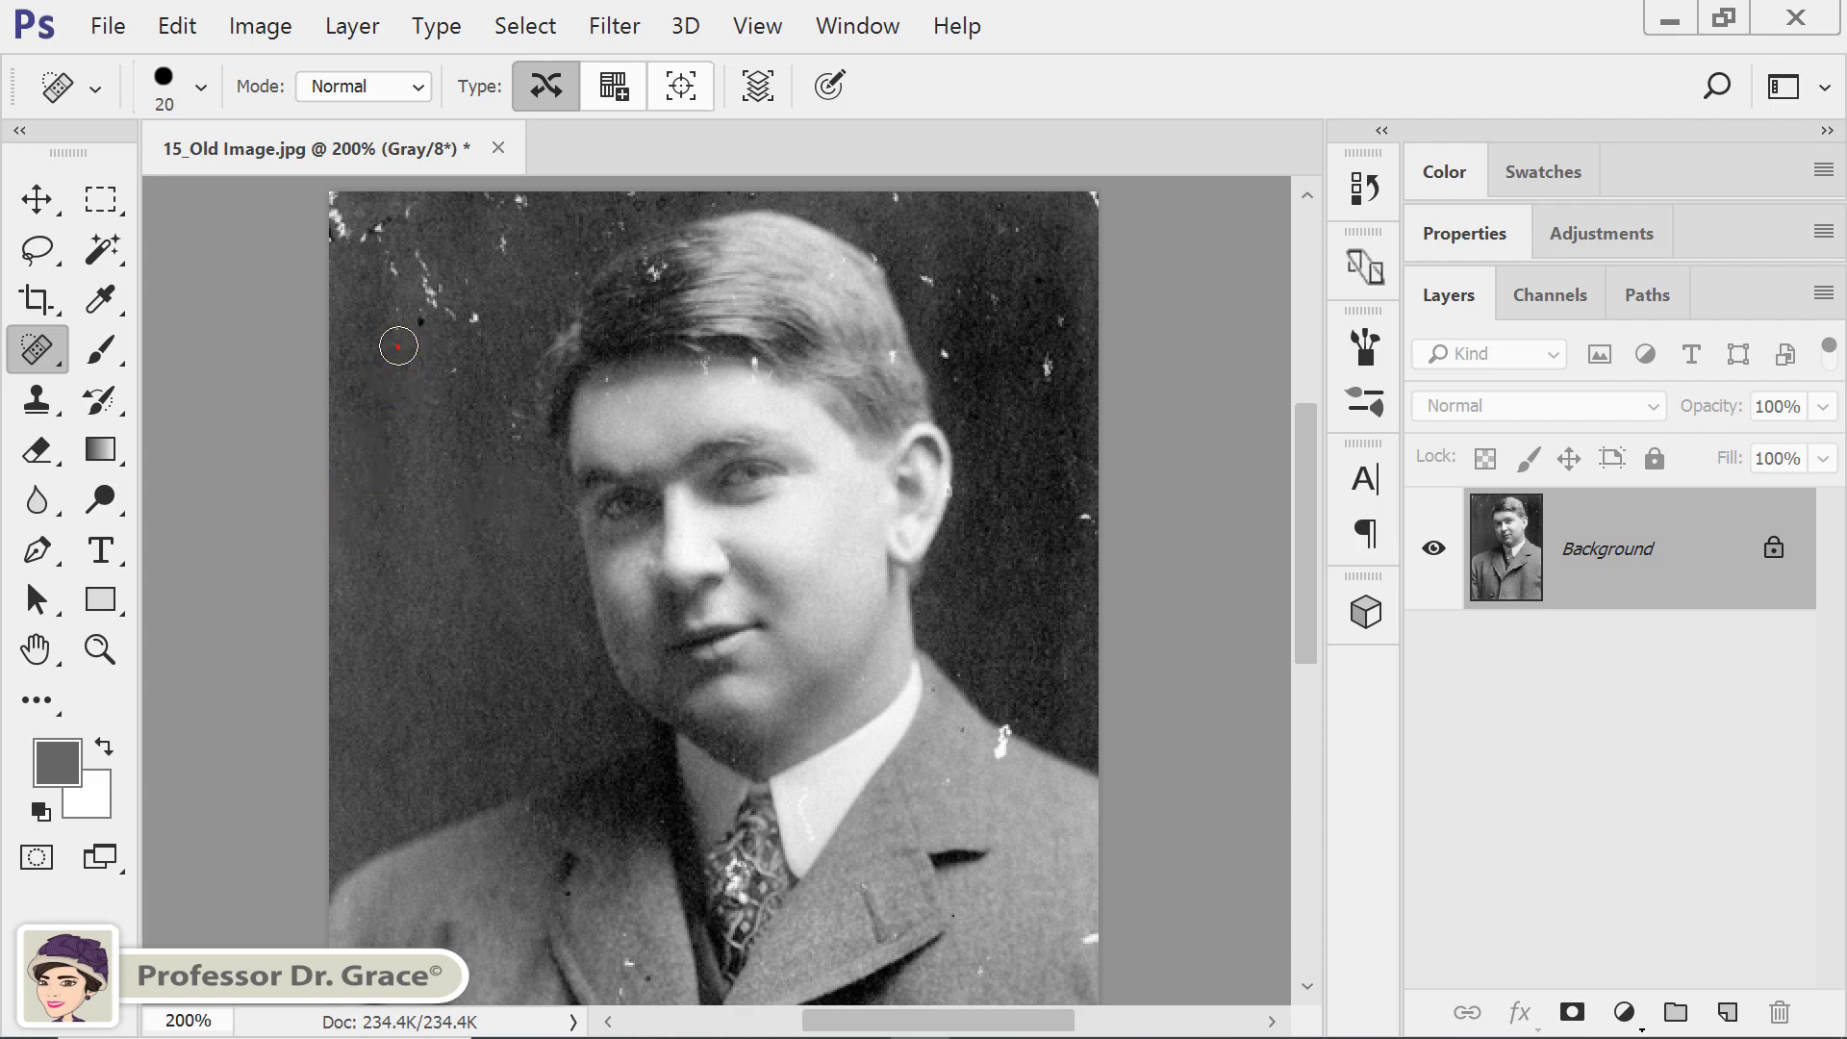
{"action": "left_click", "coordinate": [417, 397]}
{"action": "left_click", "coordinate": [471, 368]}
{"action": "left_click", "coordinate": [512, 431]}
{"action": "left_click", "coordinate": [511, 406]}
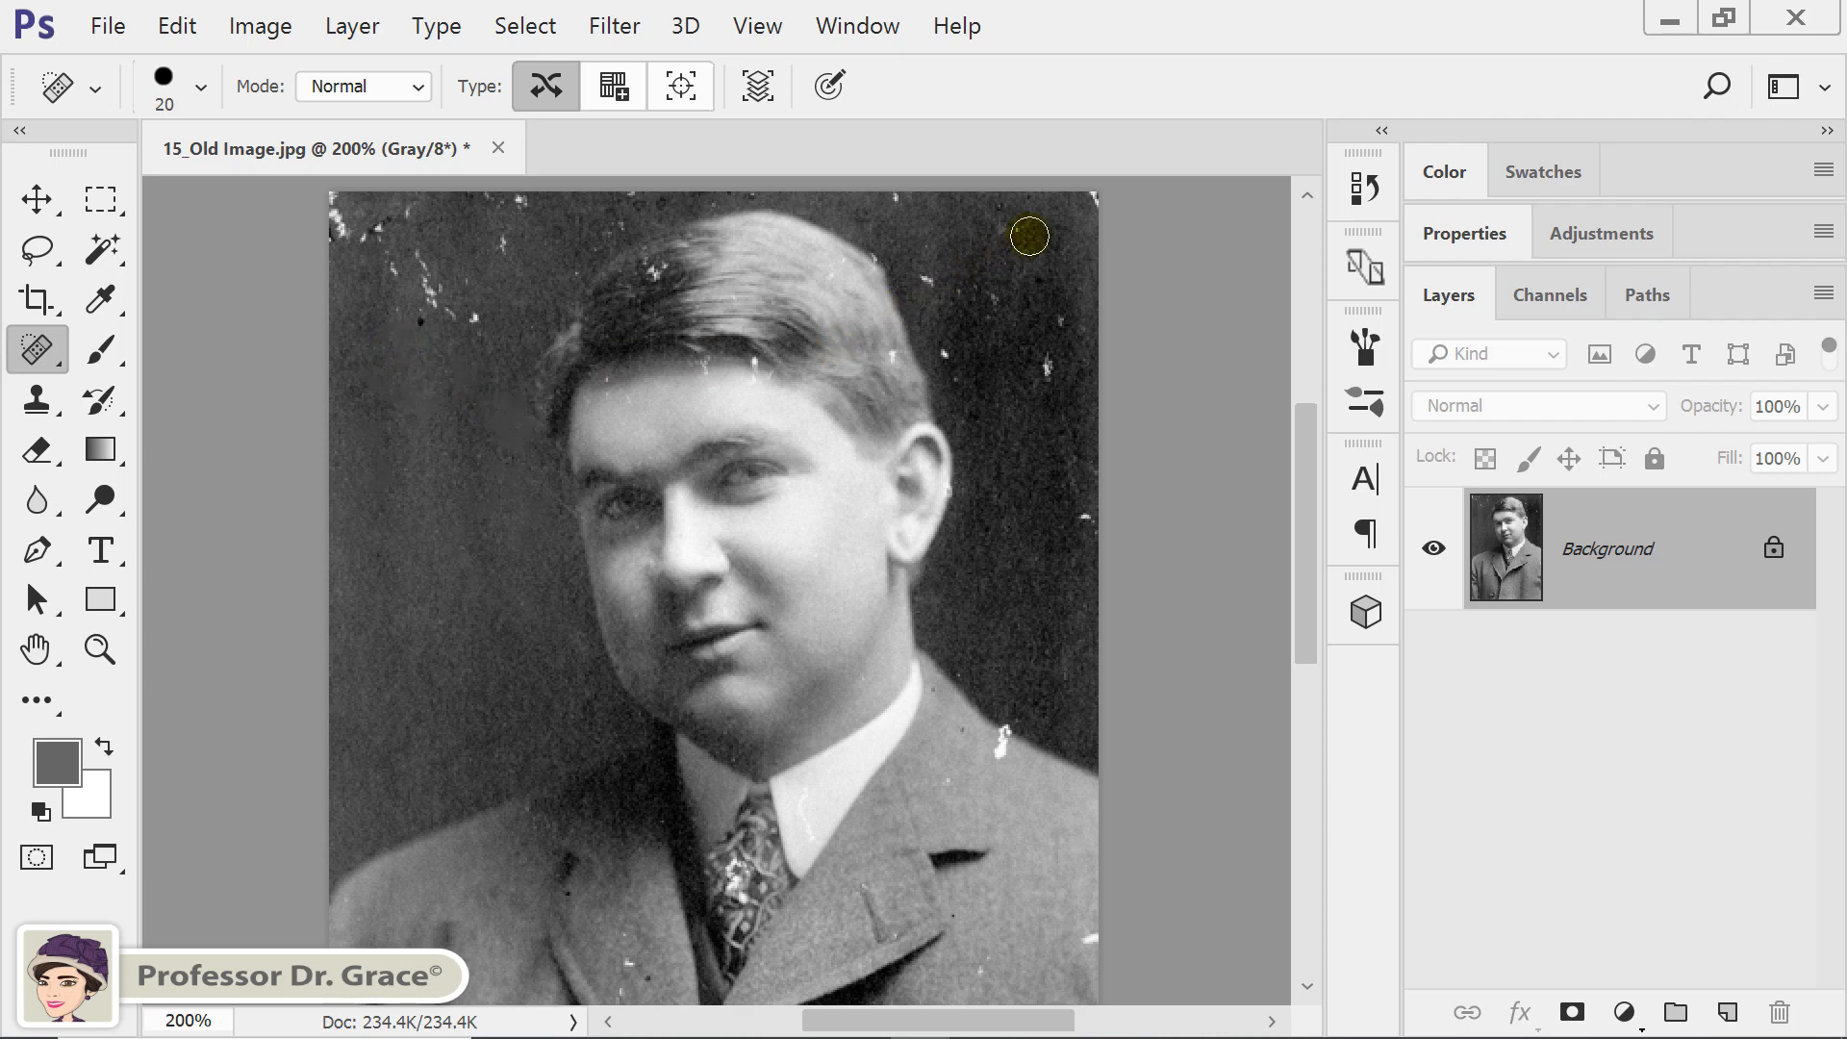
Heal the spots along the photo's top edge and in the background right of the hair, reducing the brush size to 15
{"action": "left_click", "coordinate": [1094, 195]}
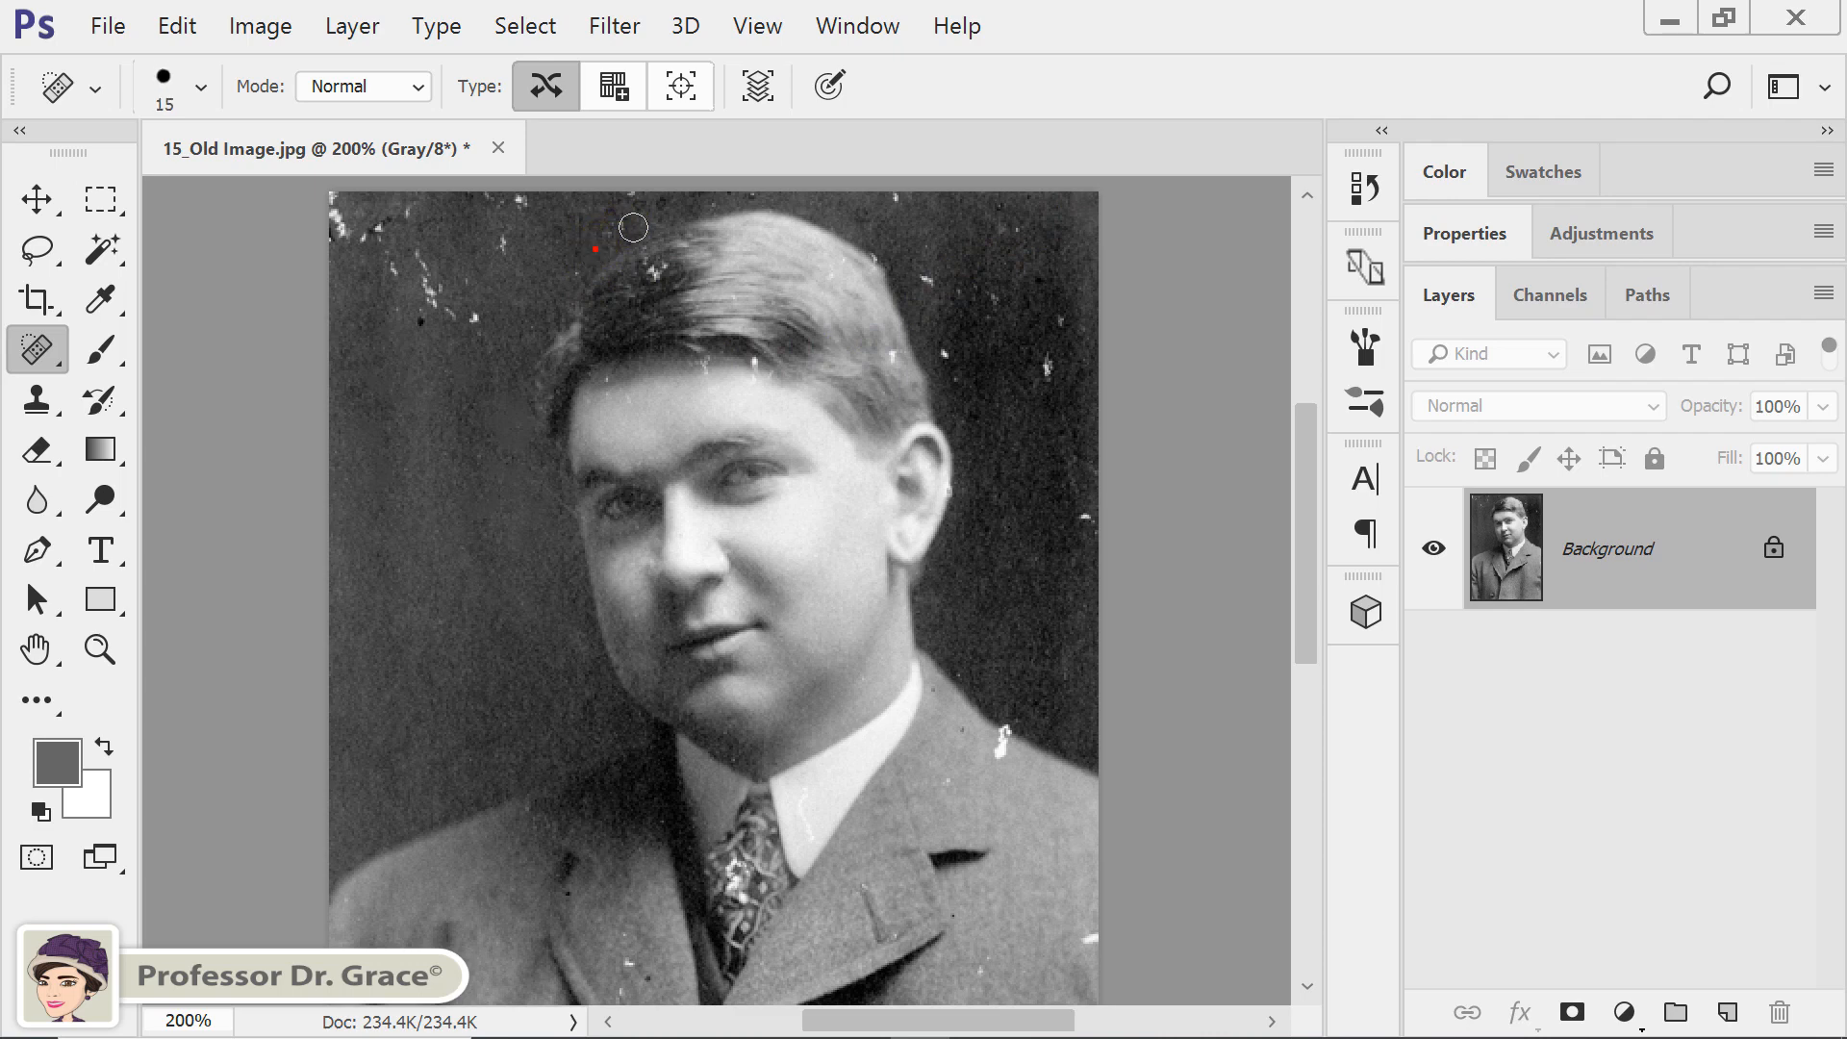
{"action": "left_click", "coordinate": [605, 235]}
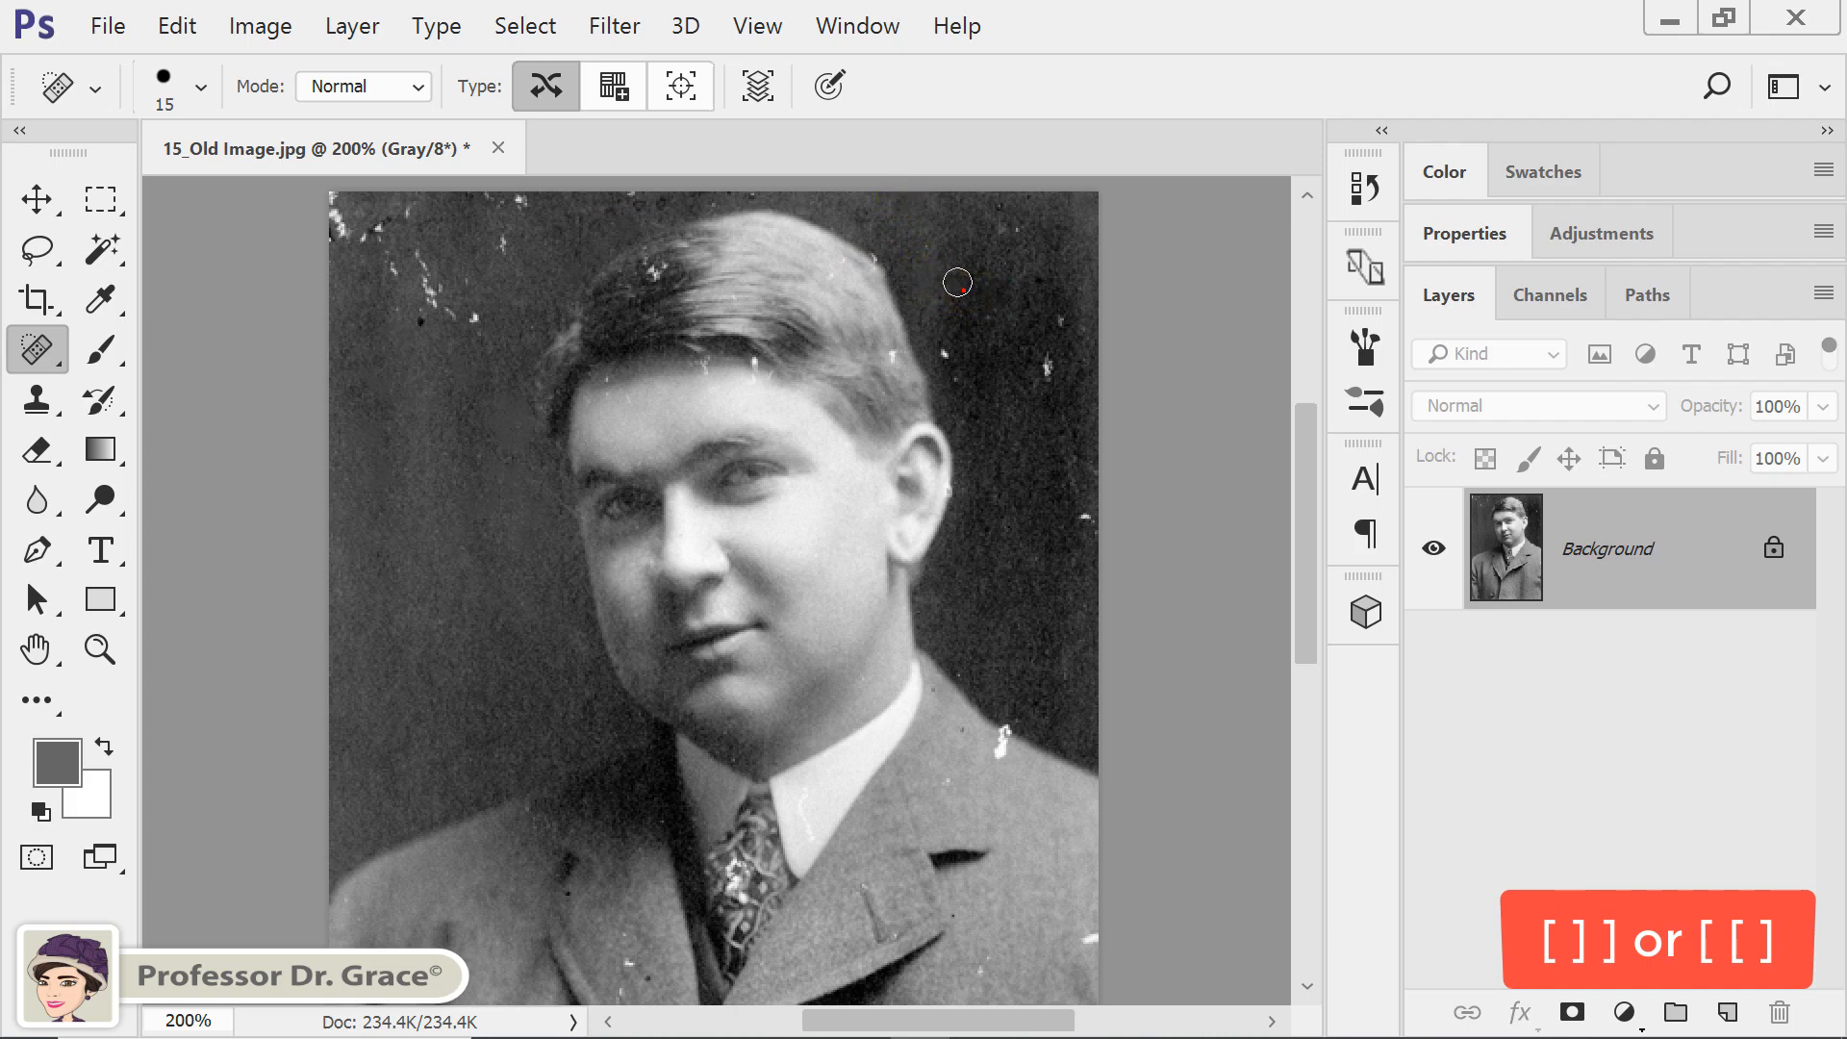
{"action": "left_click", "coordinate": [987, 228]}
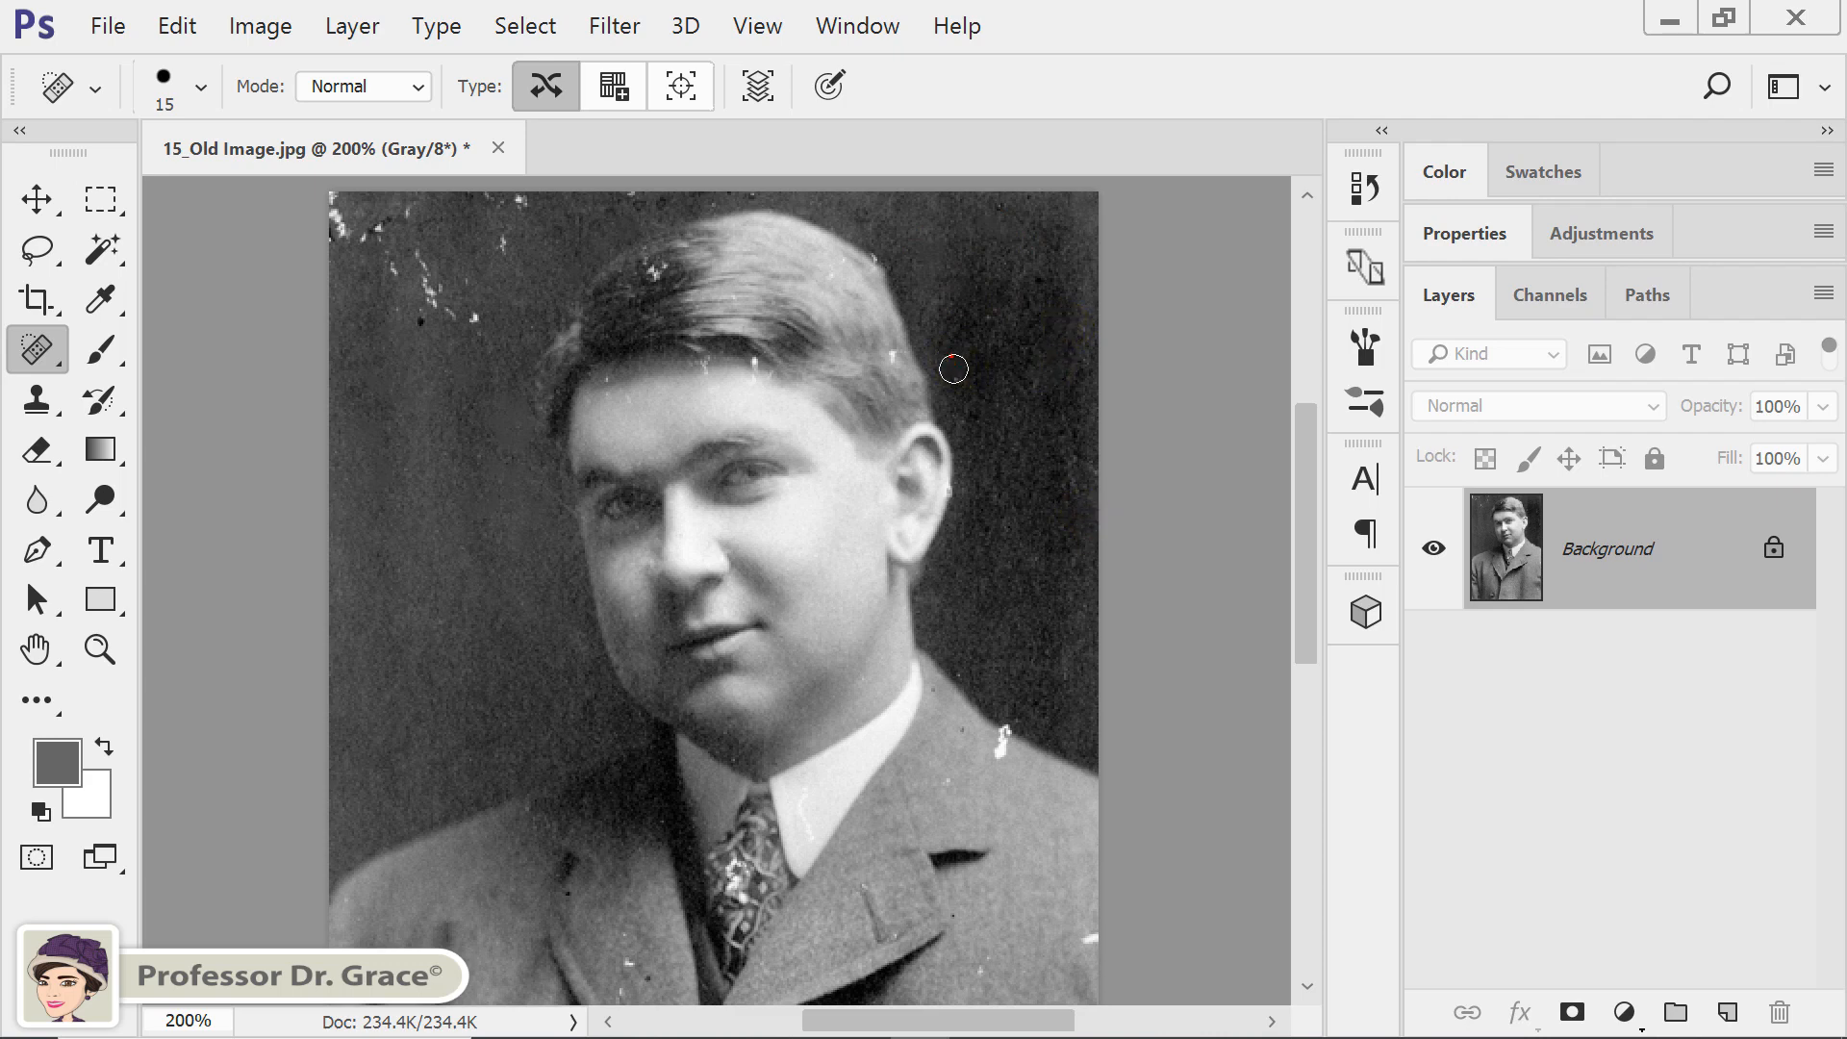
{"action": "left_click", "coordinate": [623, 192]}
Heal the white and dark marks in the photo's upper-left corner area with the brush size increased to 30
{"action": "key", "text": "bracketright"}
{"action": "key", "text": "bracketright"}
{"action": "key", "text": "bracketright"}
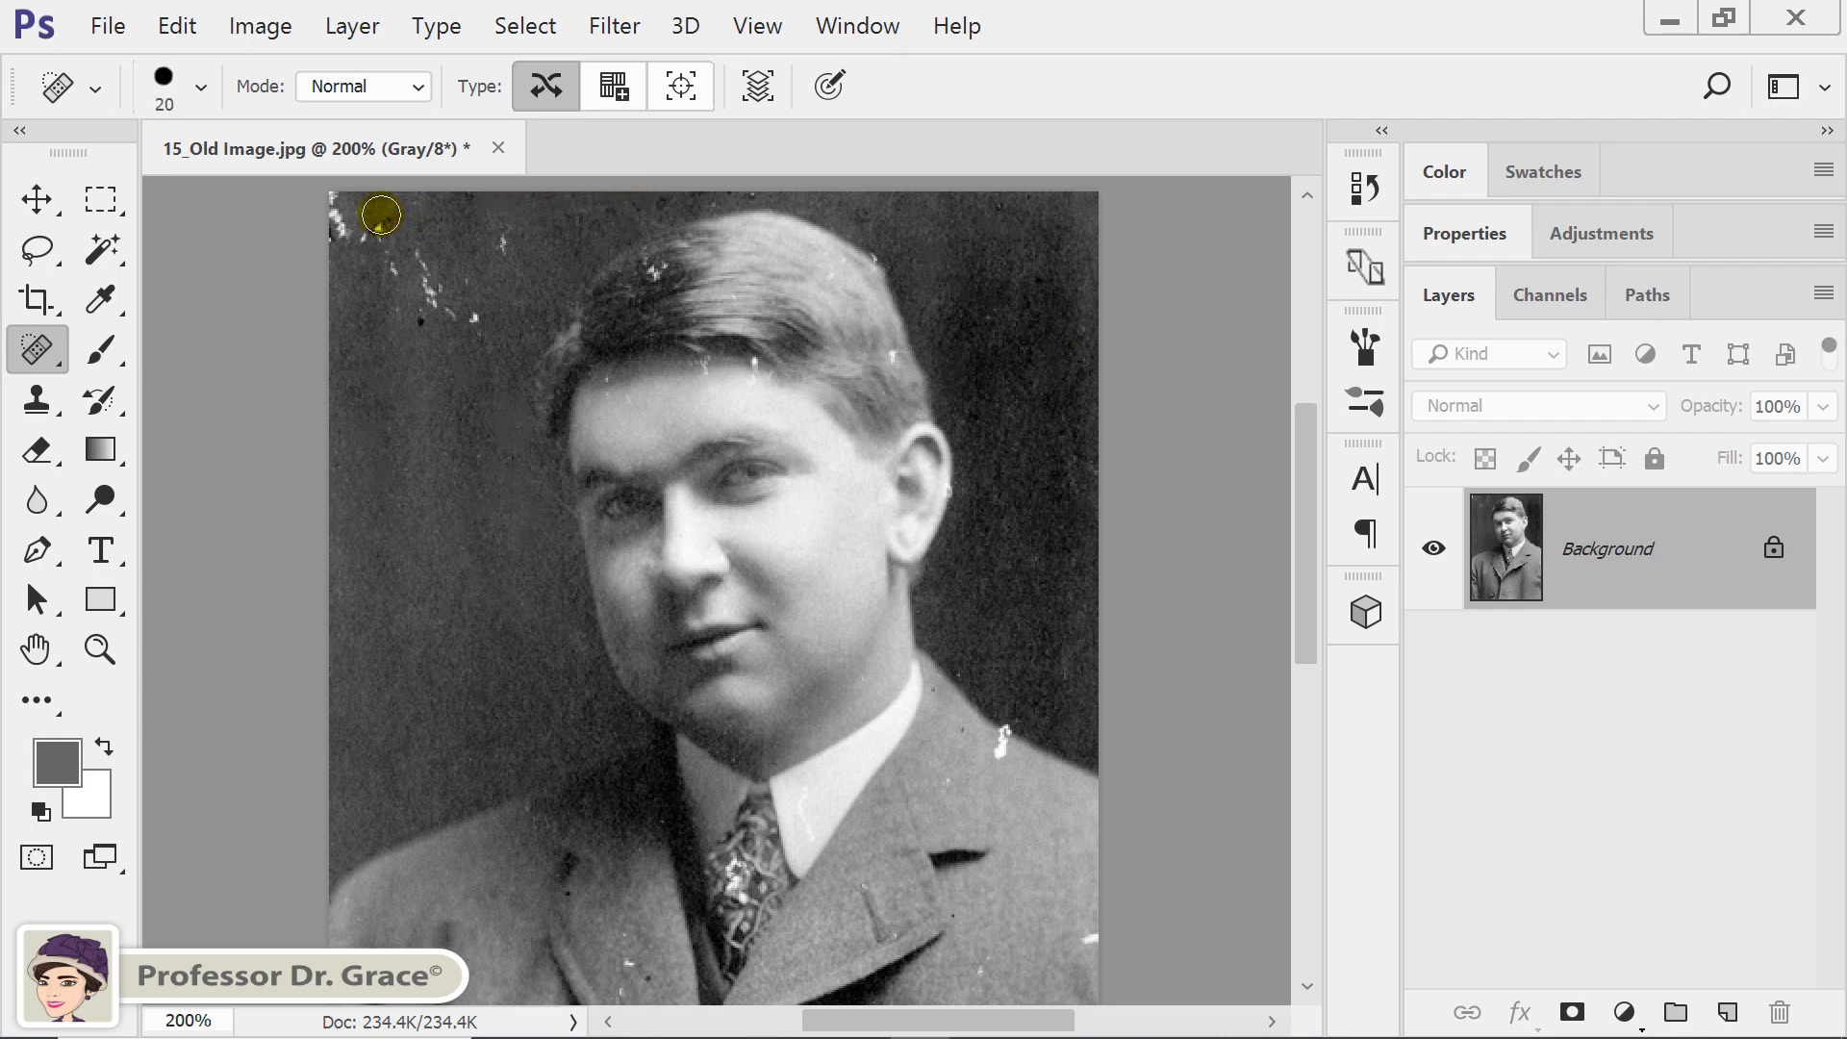
{"action": "left_click", "coordinate": [352, 219]}
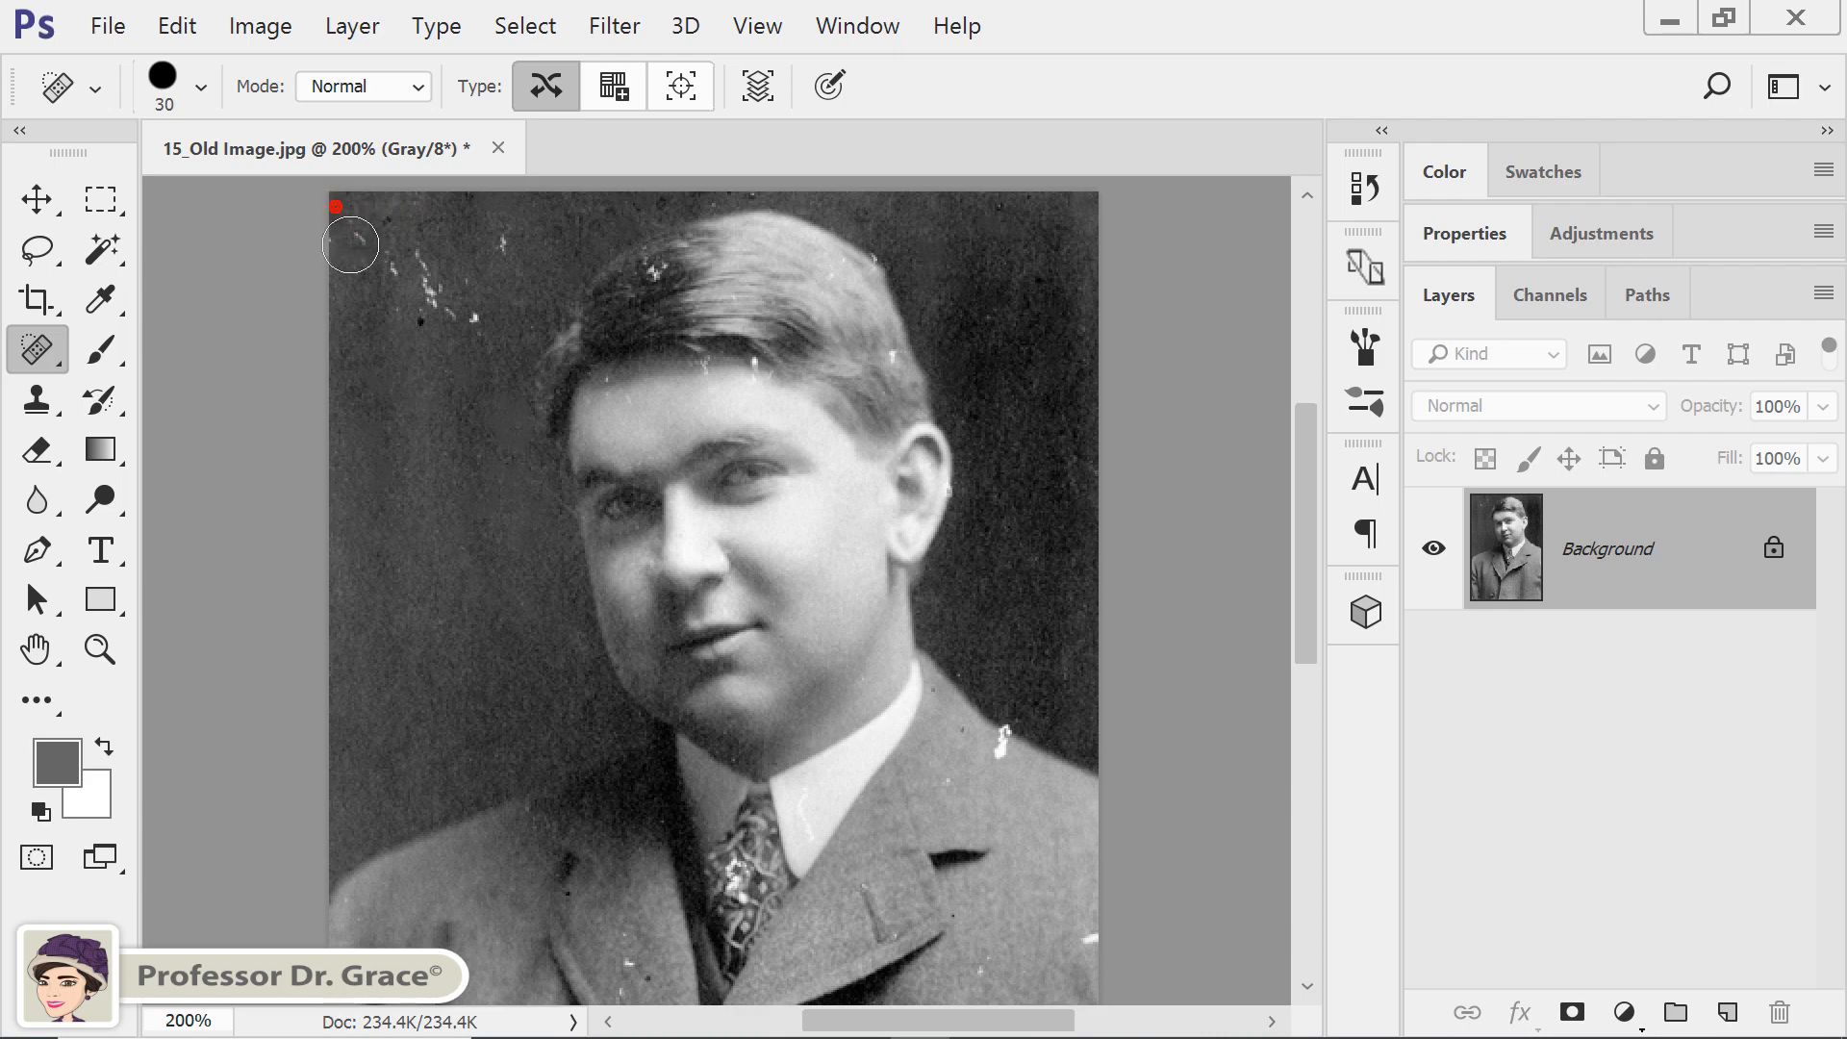
{"action": "left_click", "coordinate": [438, 260]}
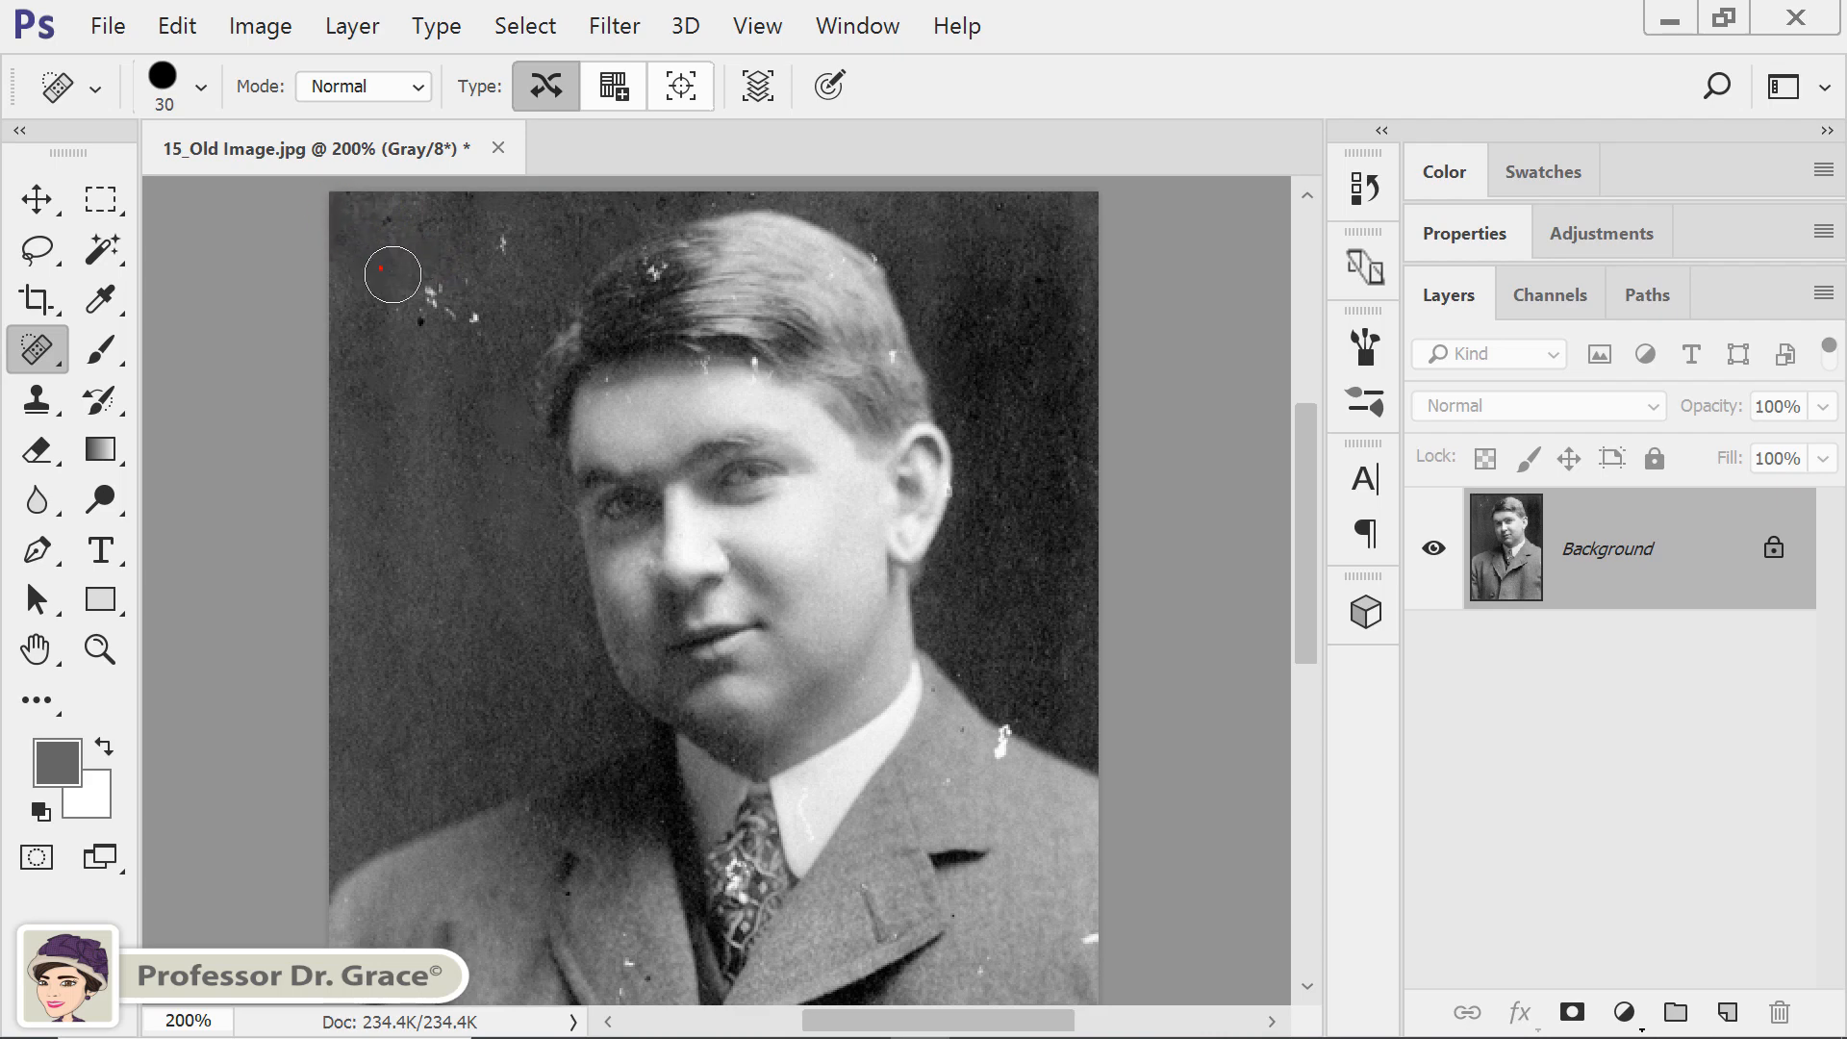
{"action": "left_click", "coordinate": [443, 297]}
{"action": "left_click", "coordinate": [478, 319]}
{"action": "left_click", "coordinate": [498, 247]}
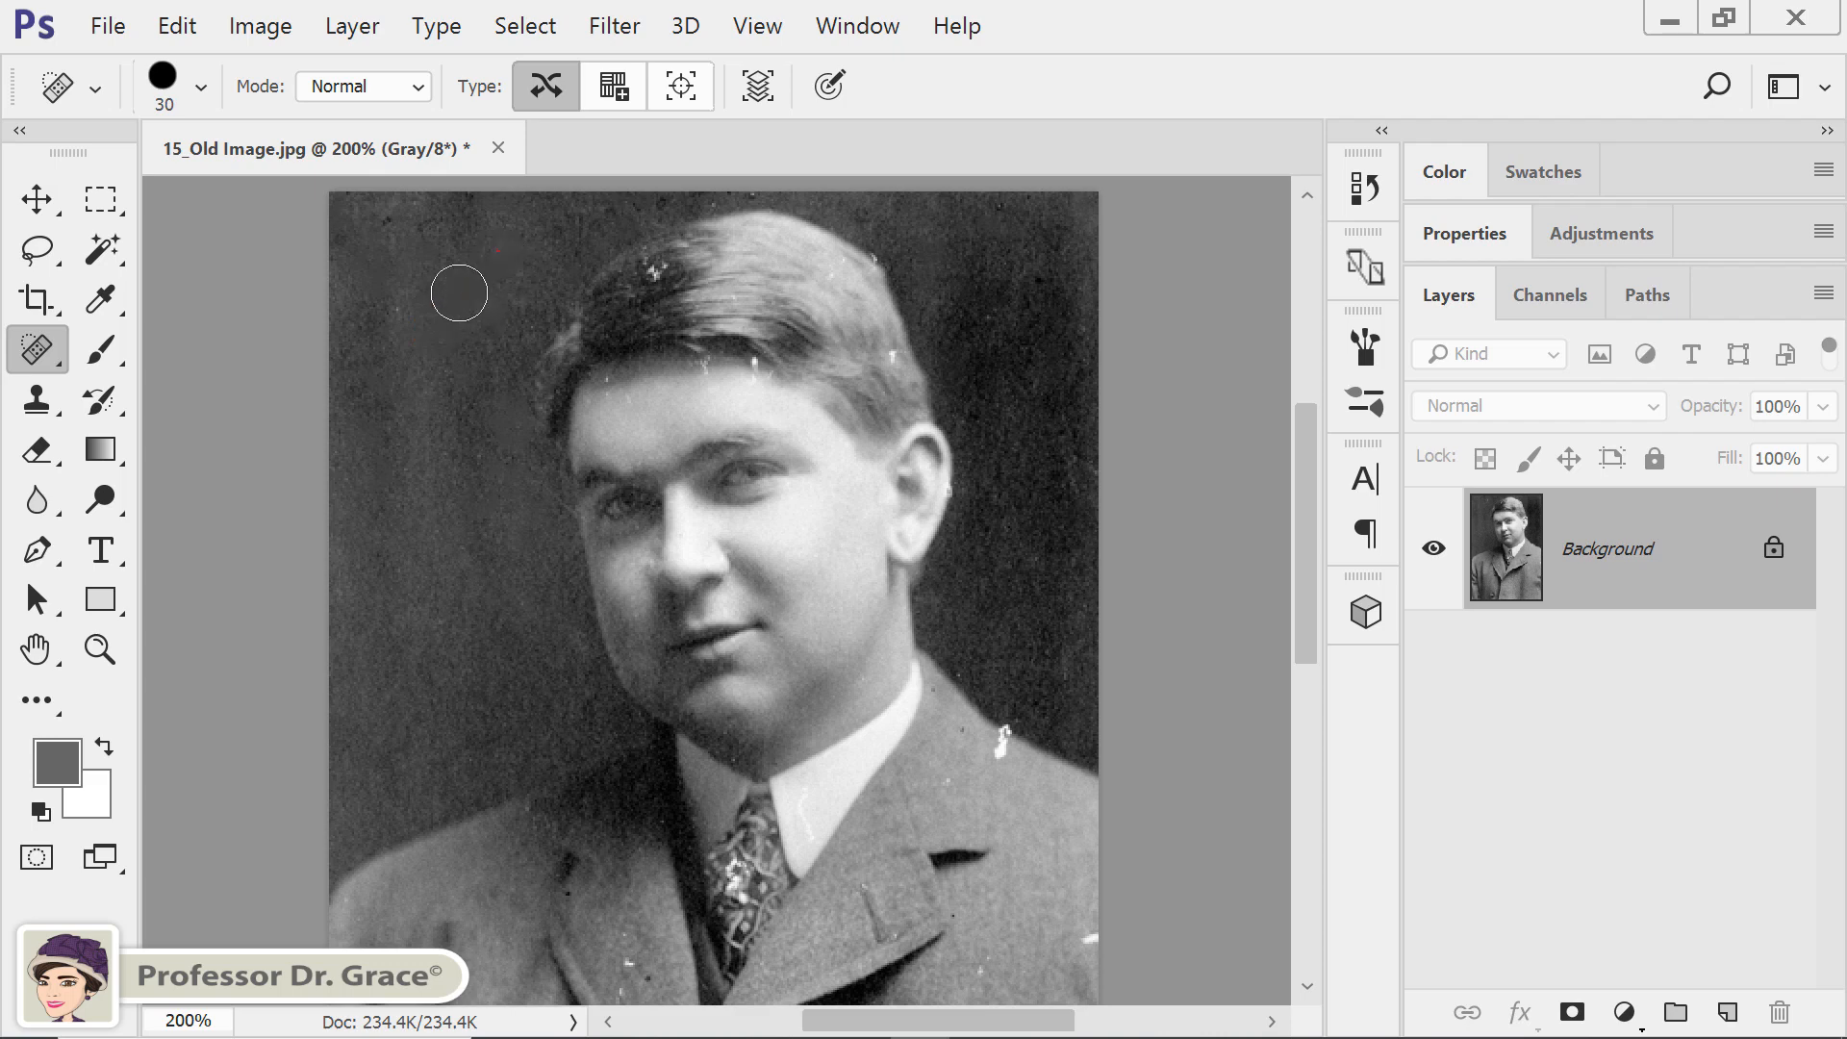
{"action": "left_click", "coordinate": [395, 301]}
{"action": "left_click", "coordinate": [521, 300]}
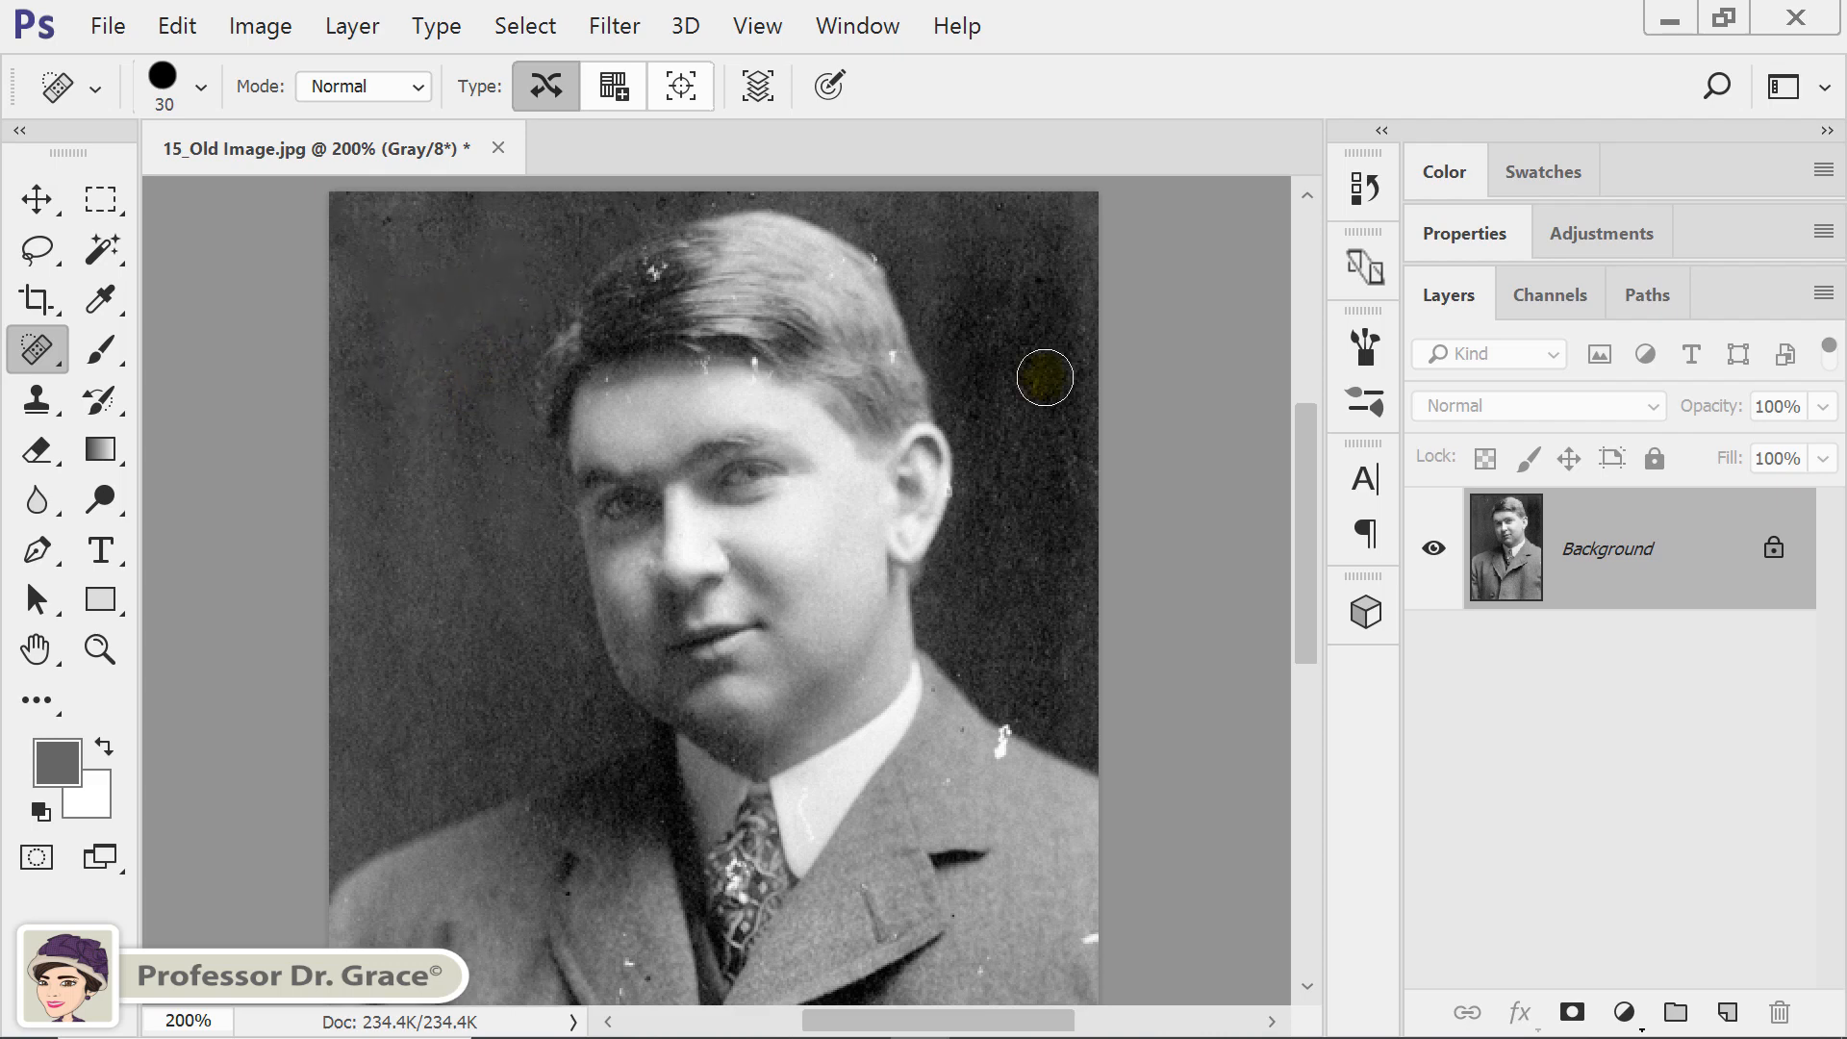
Reduce the healing brush size to 9 and heal the background beside the left edge of the man's hair
{"action": "key", "text": "bracketleft"}
{"action": "key", "text": "bracketleft"}
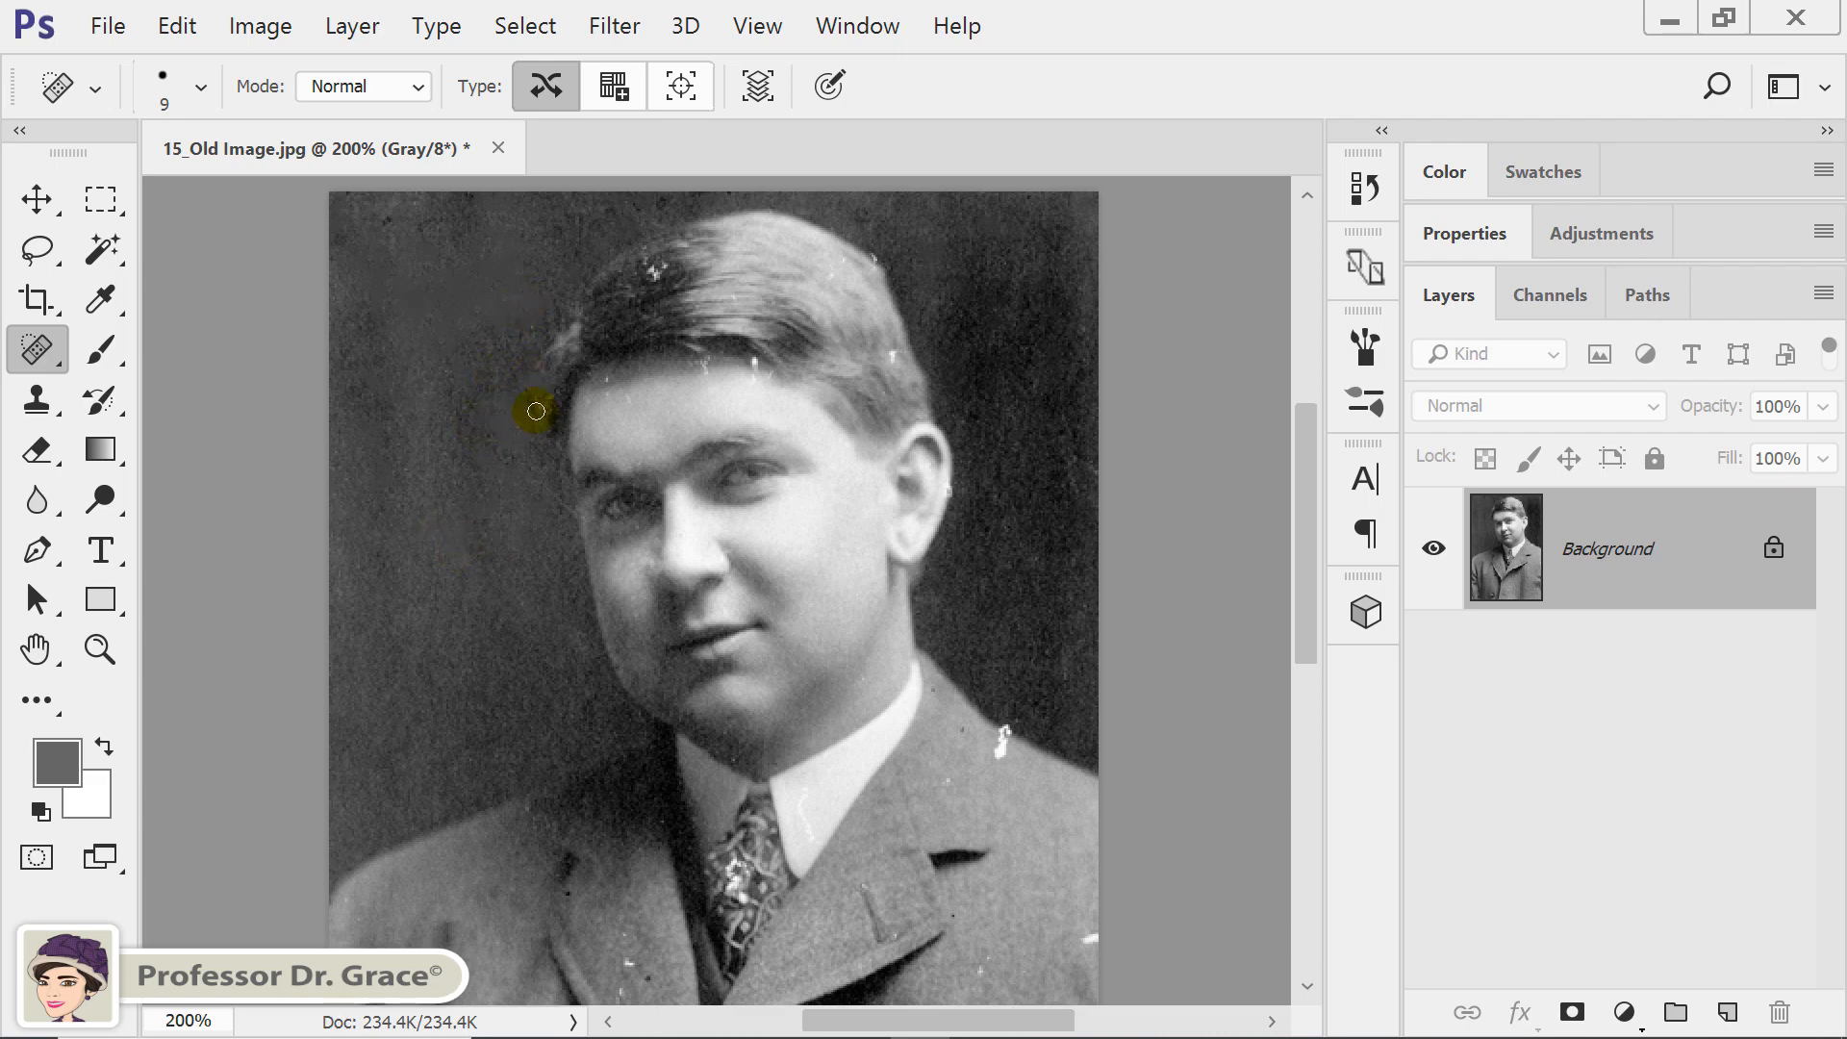
{"action": "left_click", "coordinate": [537, 359]}
Patch the white mark on the jacket's shoulder edge using the Patch Tool, and deselect the area
{"action": "right_click", "coordinate": [33, 346]}
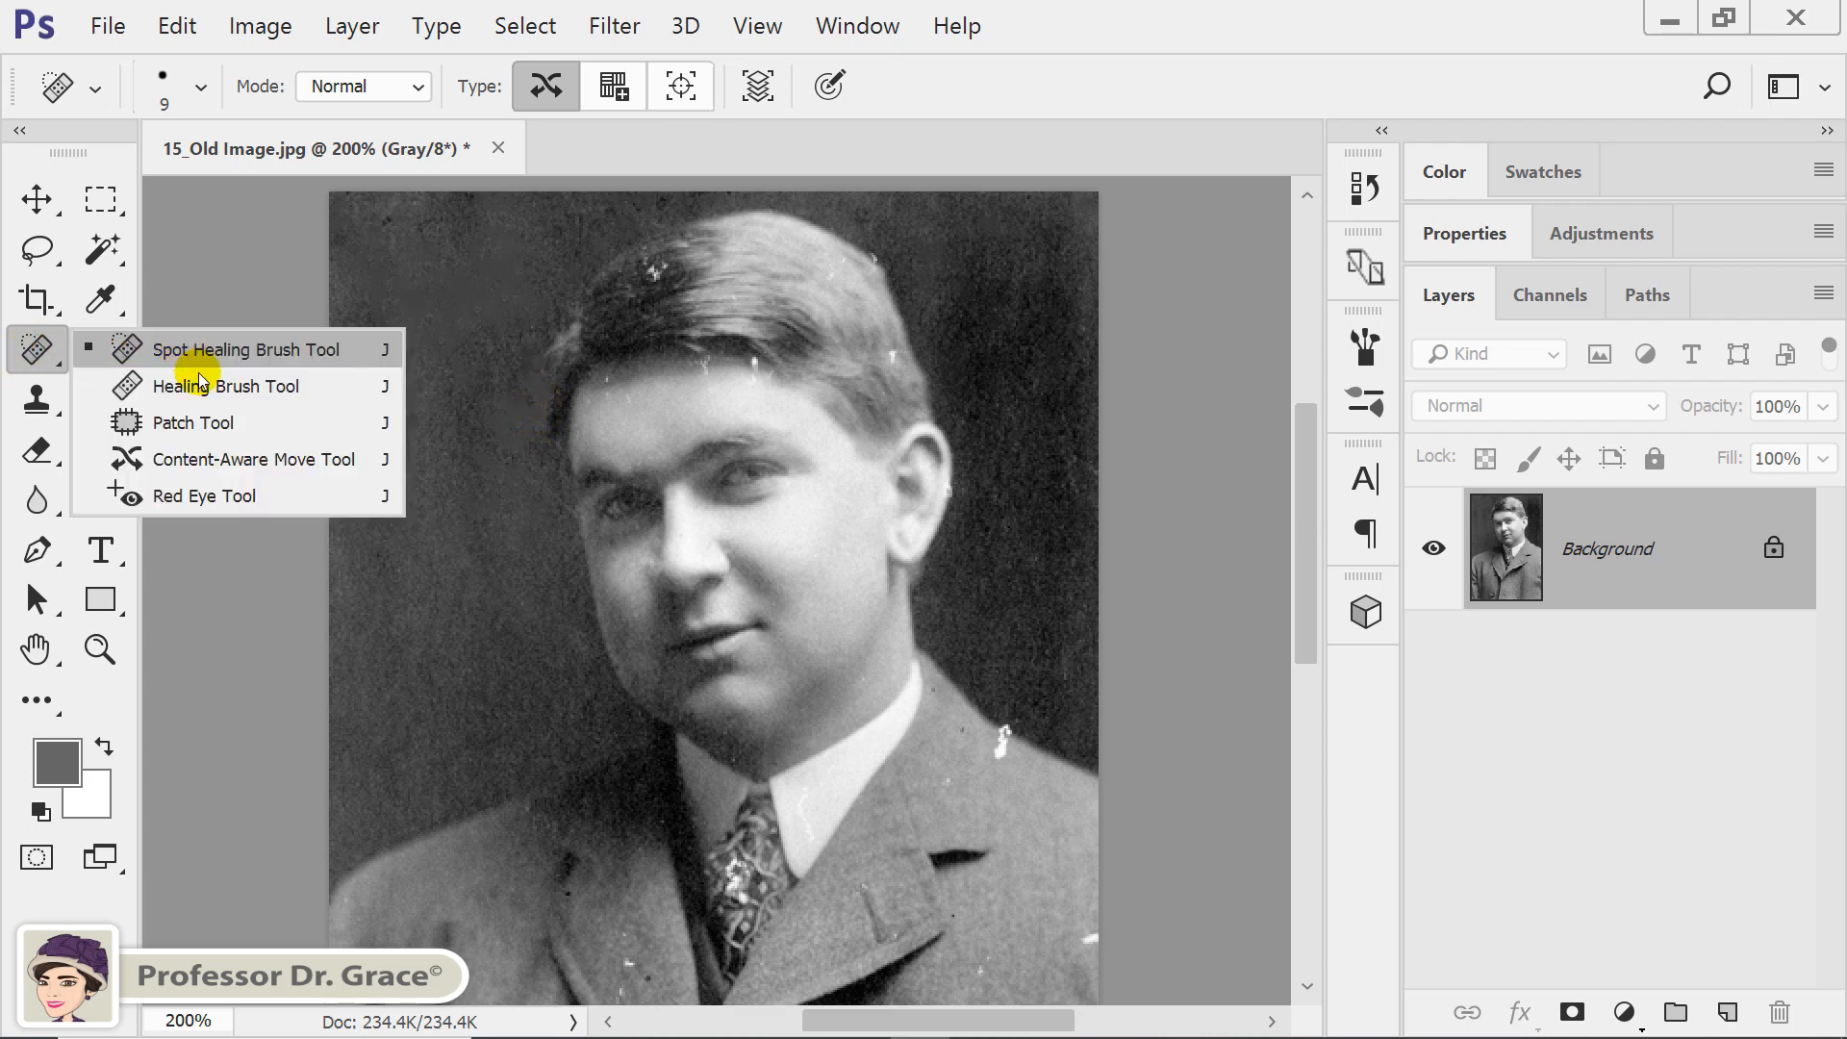
{"action": "left_click", "coordinate": [204, 422]}
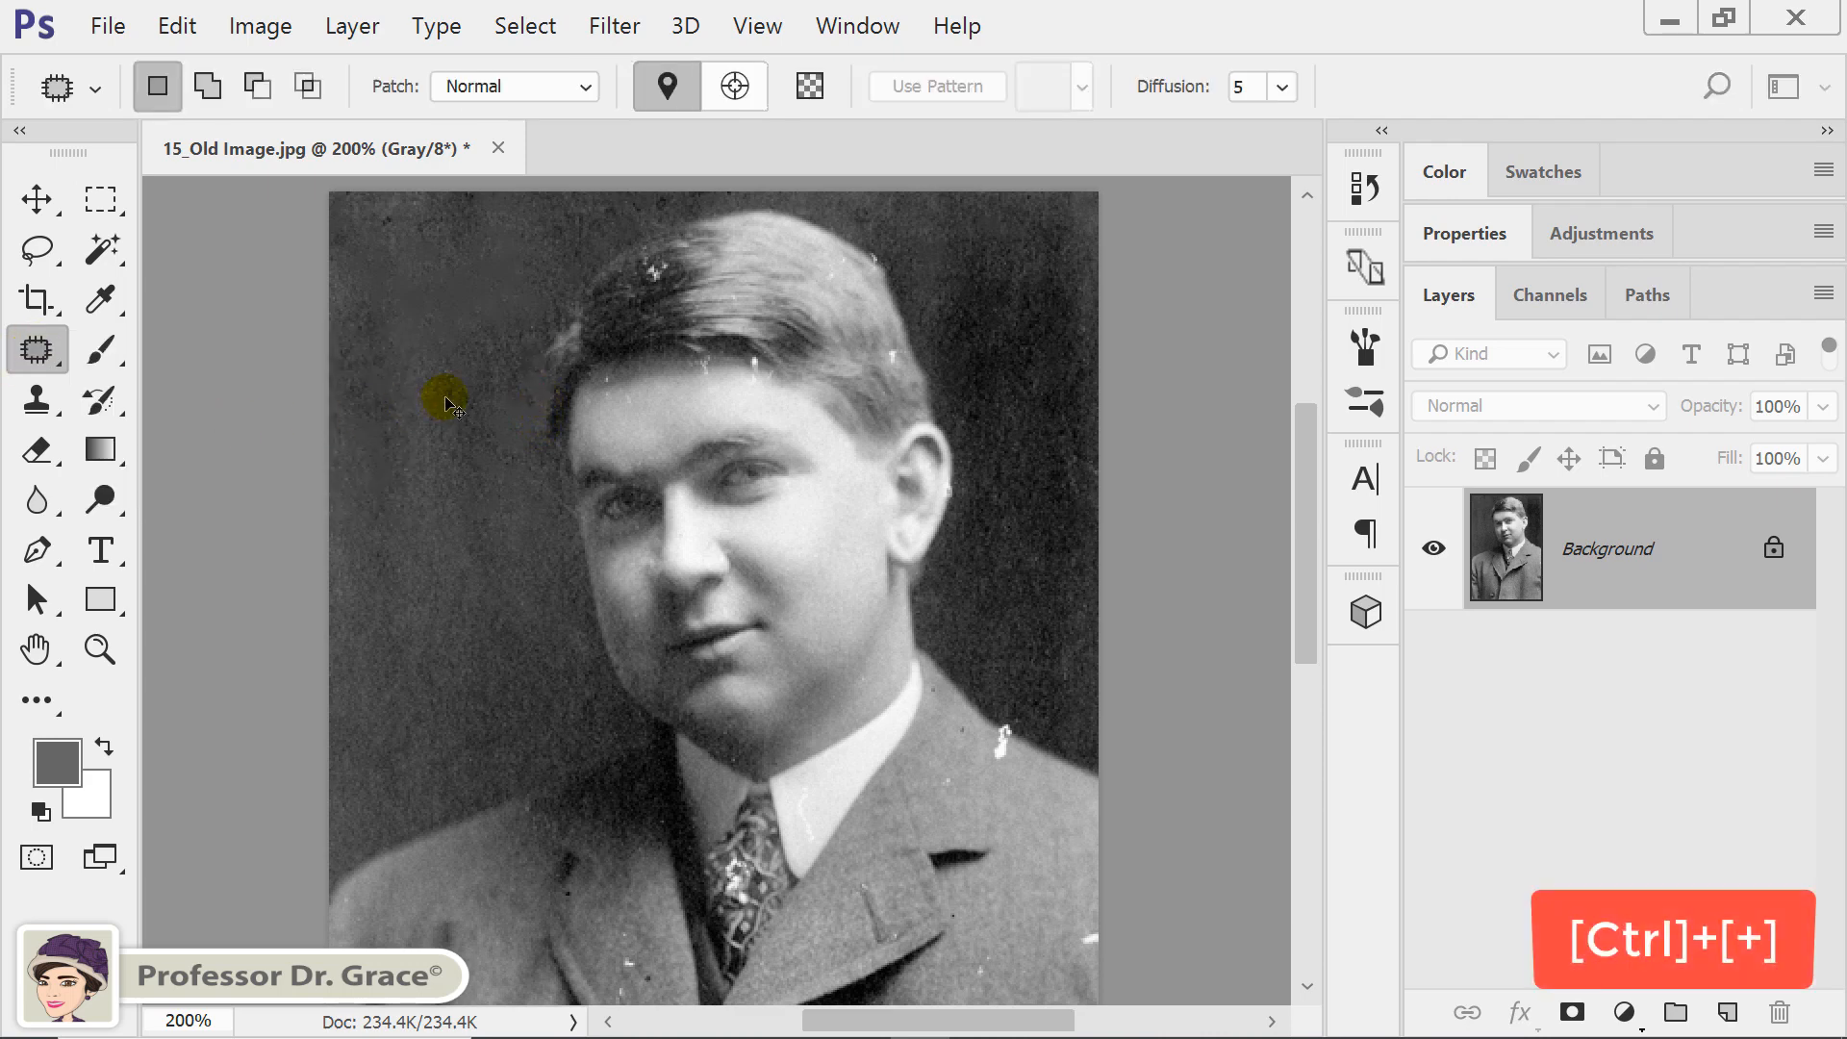
{"action": "key", "text": "ctrl+plus"}
{"action": "key", "text": "ctrl+plus"}
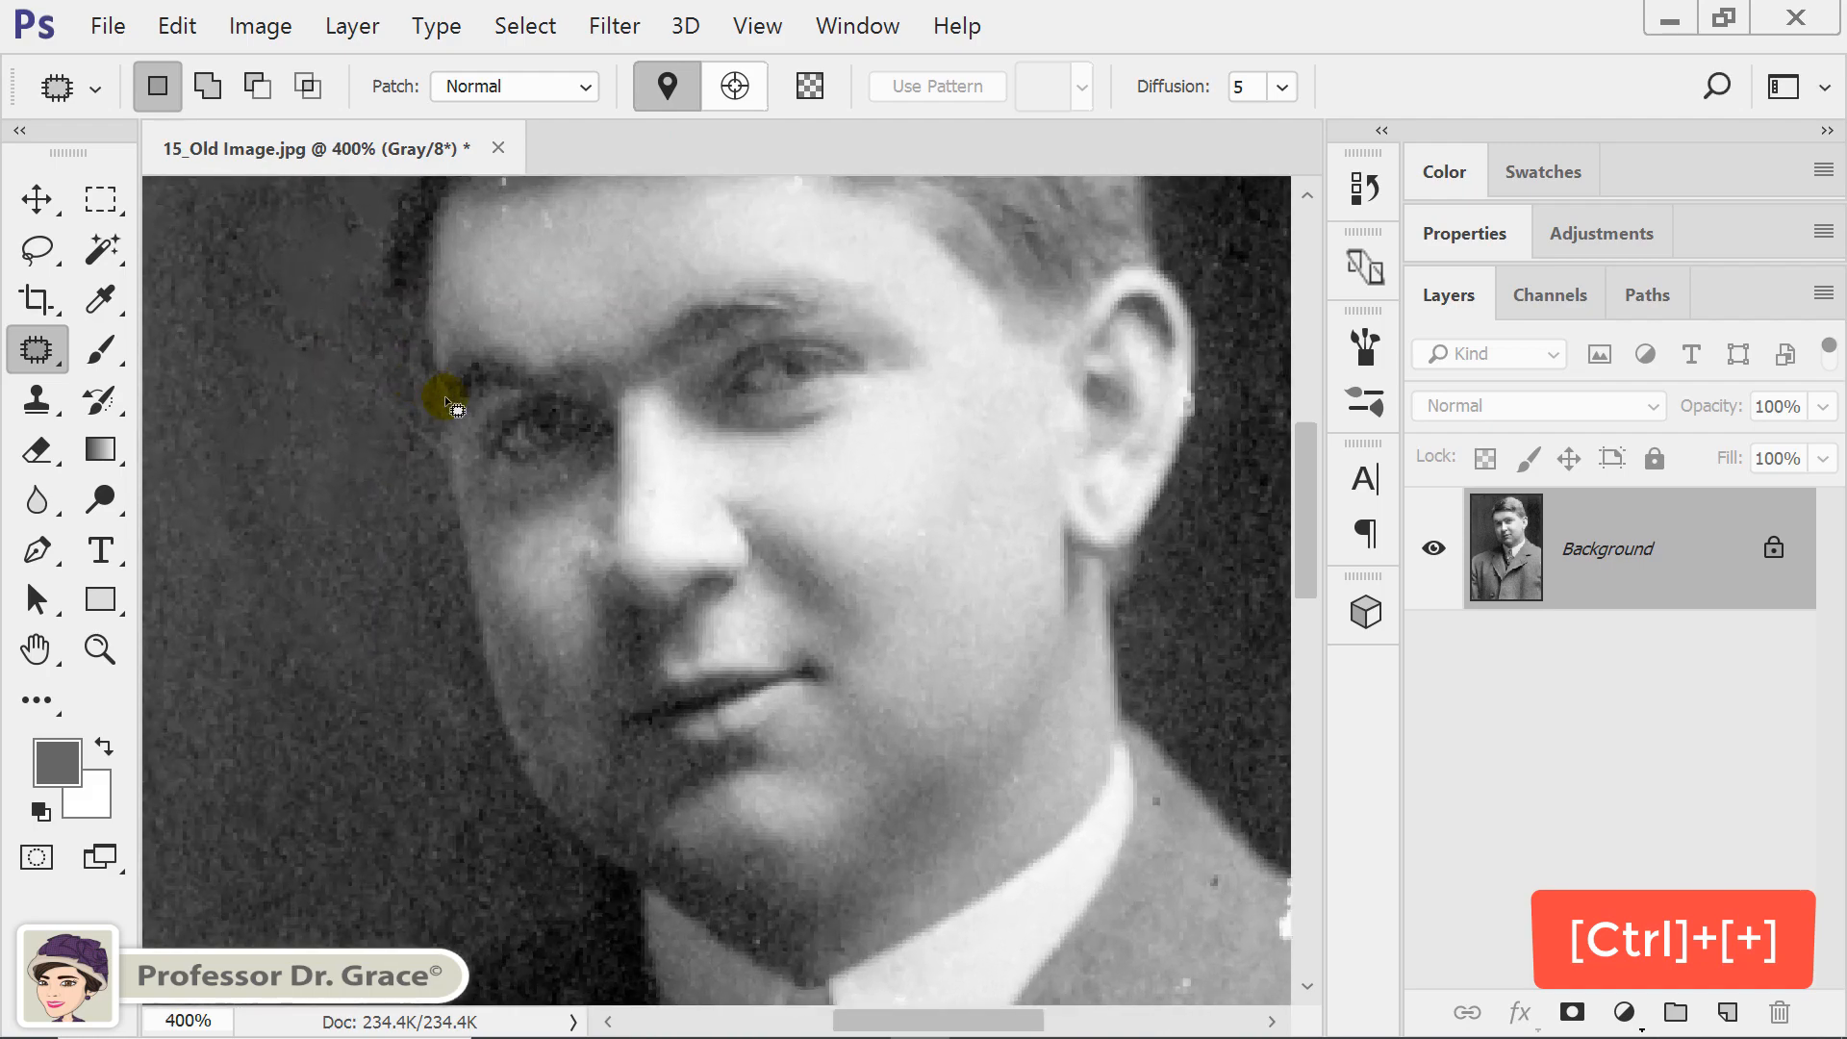
{"action": "left_click_drag", "start_coordinate": [729, 631], "coordinate": [501, 444]}
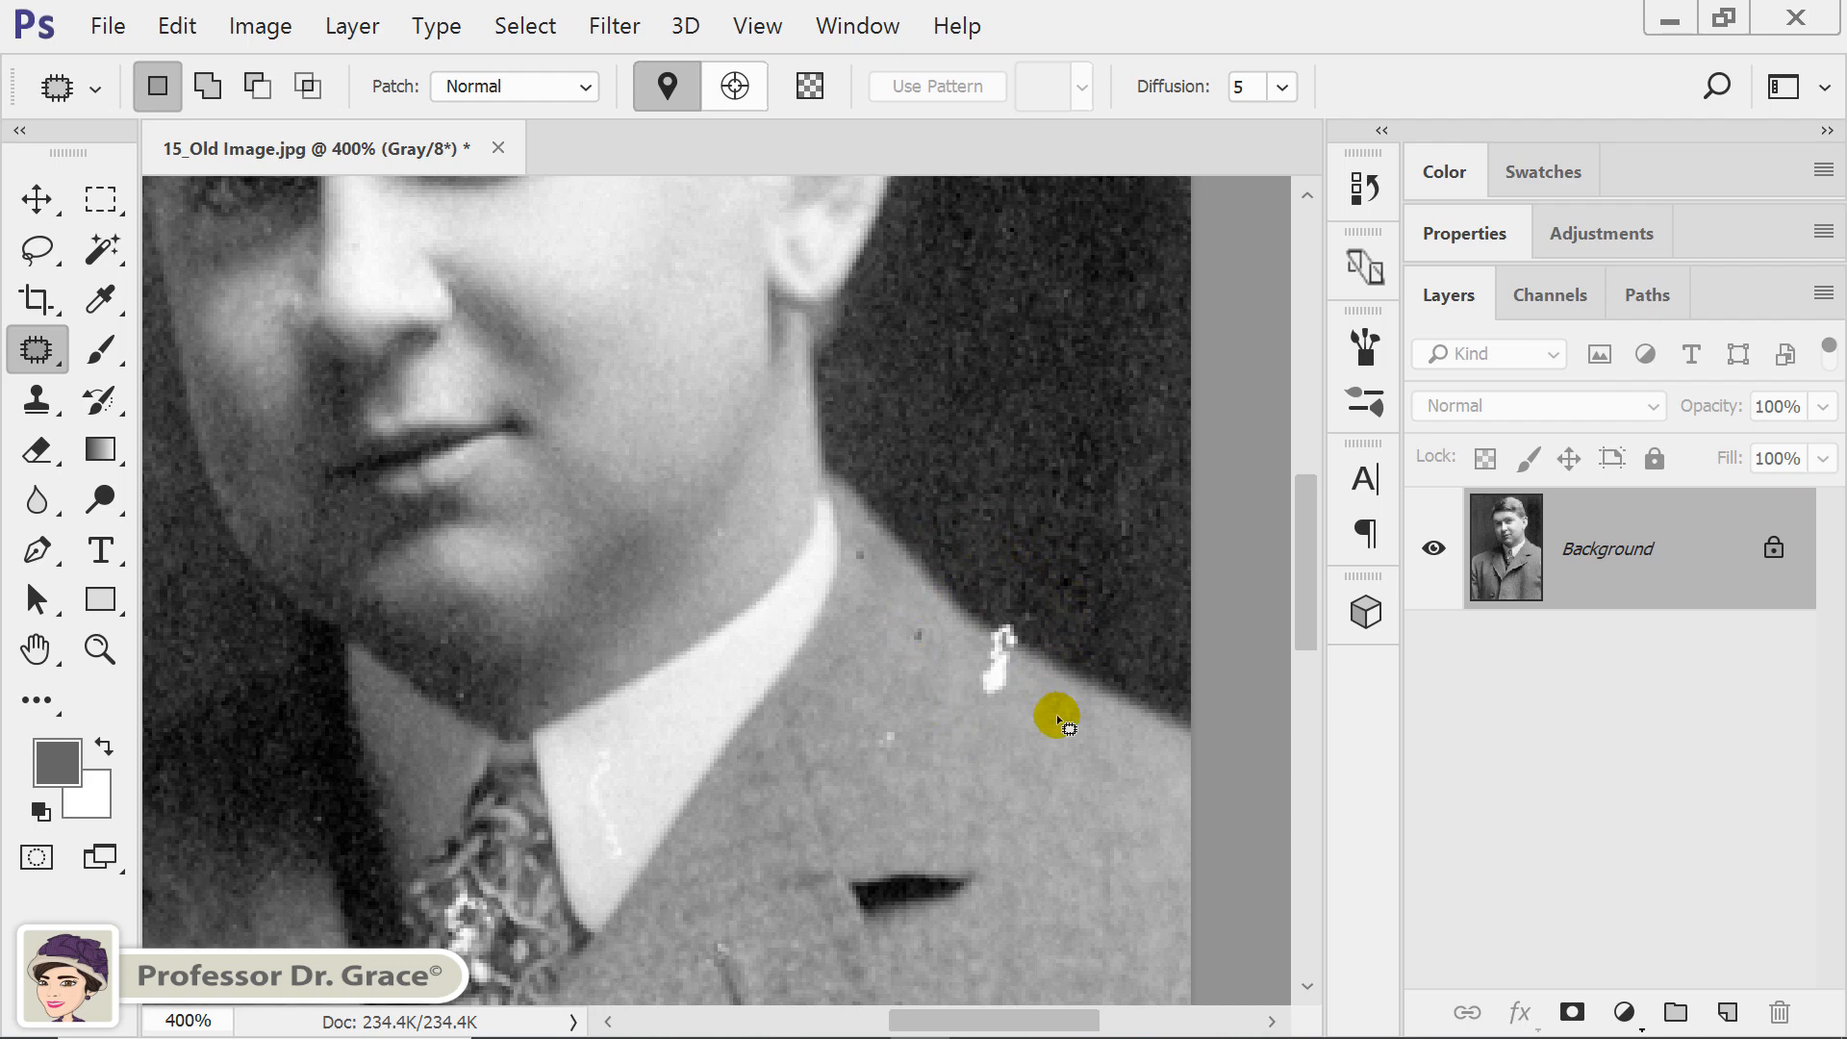
{"action": "mouse_move", "coordinate": [1018, 611]}
{"action": "left_mouse_down"}
{"action": "mouse_move", "coordinate": [979, 623]}
{"action": "mouse_move", "coordinate": [971, 701]}
{"action": "mouse_move", "coordinate": [1014, 703]}
{"action": "mouse_move", "coordinate": [1032, 673]}
{"action": "mouse_move", "coordinate": [1035, 628]}
{"action": "mouse_move", "coordinate": [1009, 608]}
{"action": "mouse_move", "coordinate": [1037, 675]}
{"action": "mouse_move", "coordinate": [1017, 688]}
{"action": "mouse_move", "coordinate": [997, 659]}
{"action": "mouse_move", "coordinate": [1070, 690]}
{"action": "left_mouse_up"}
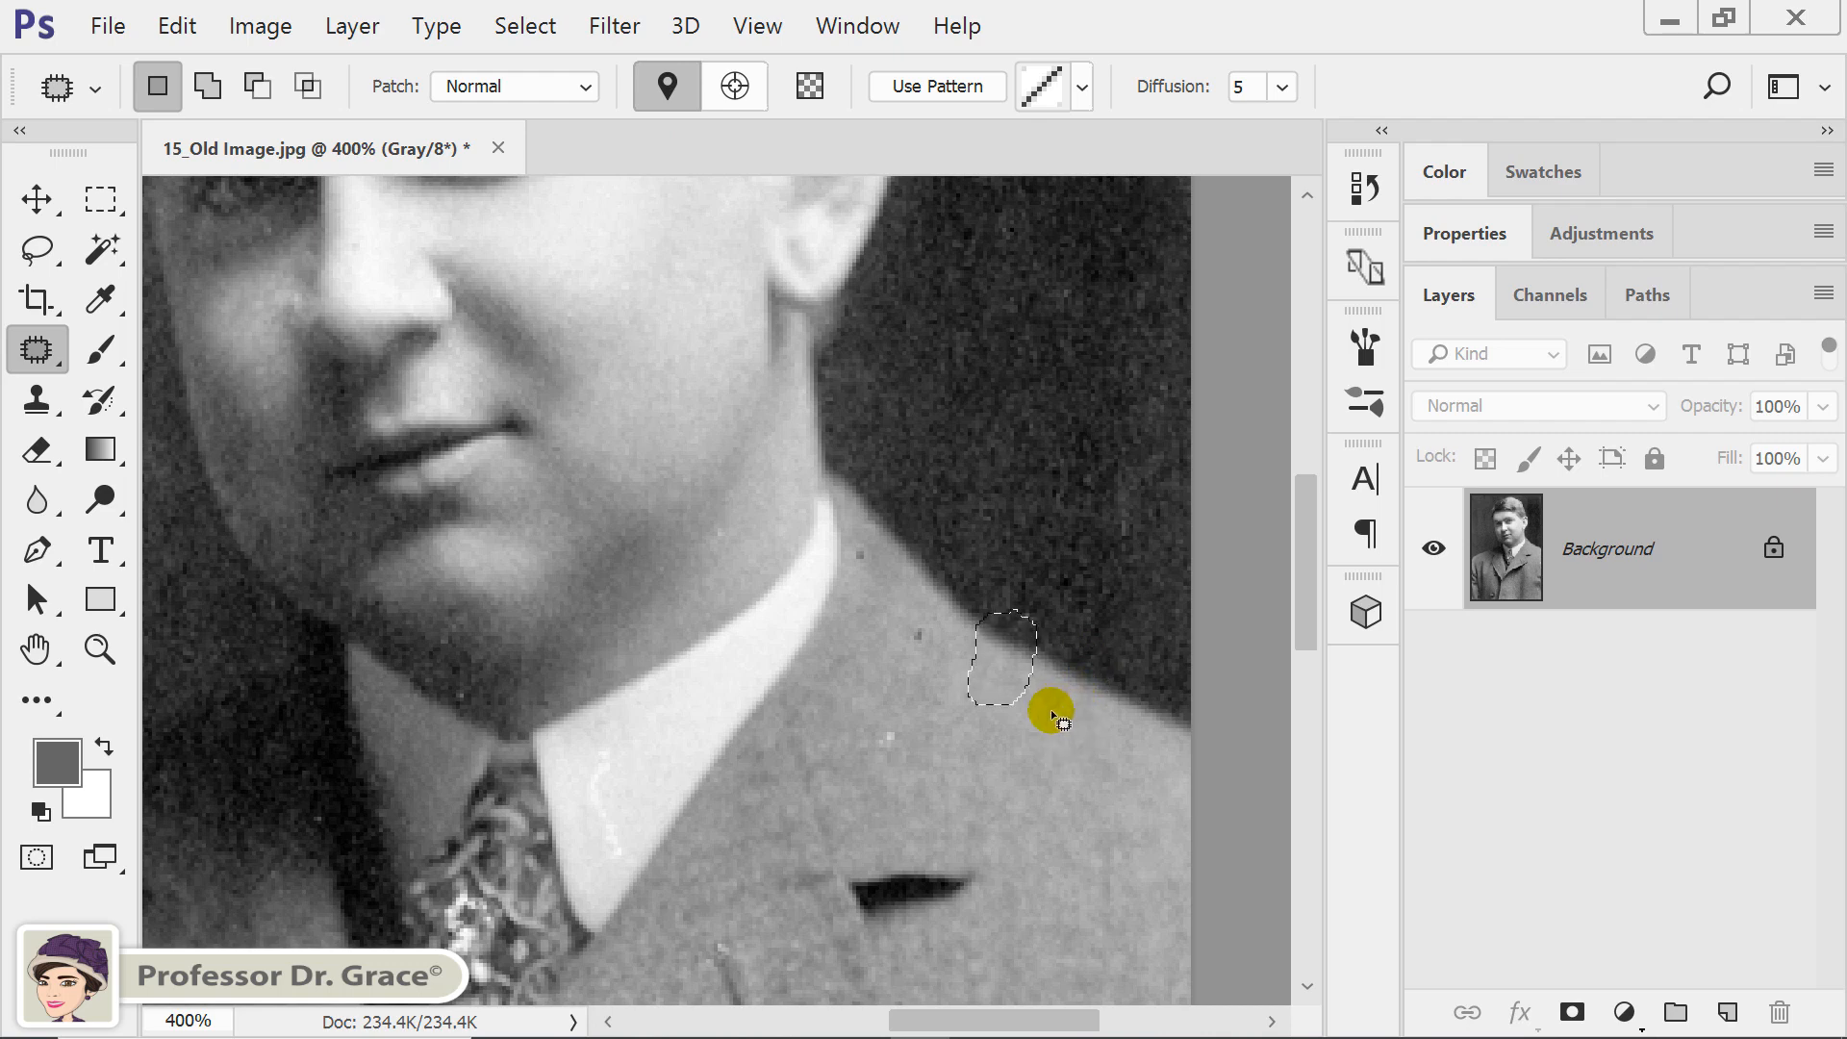
{"action": "key", "text": "ctrl+d"}
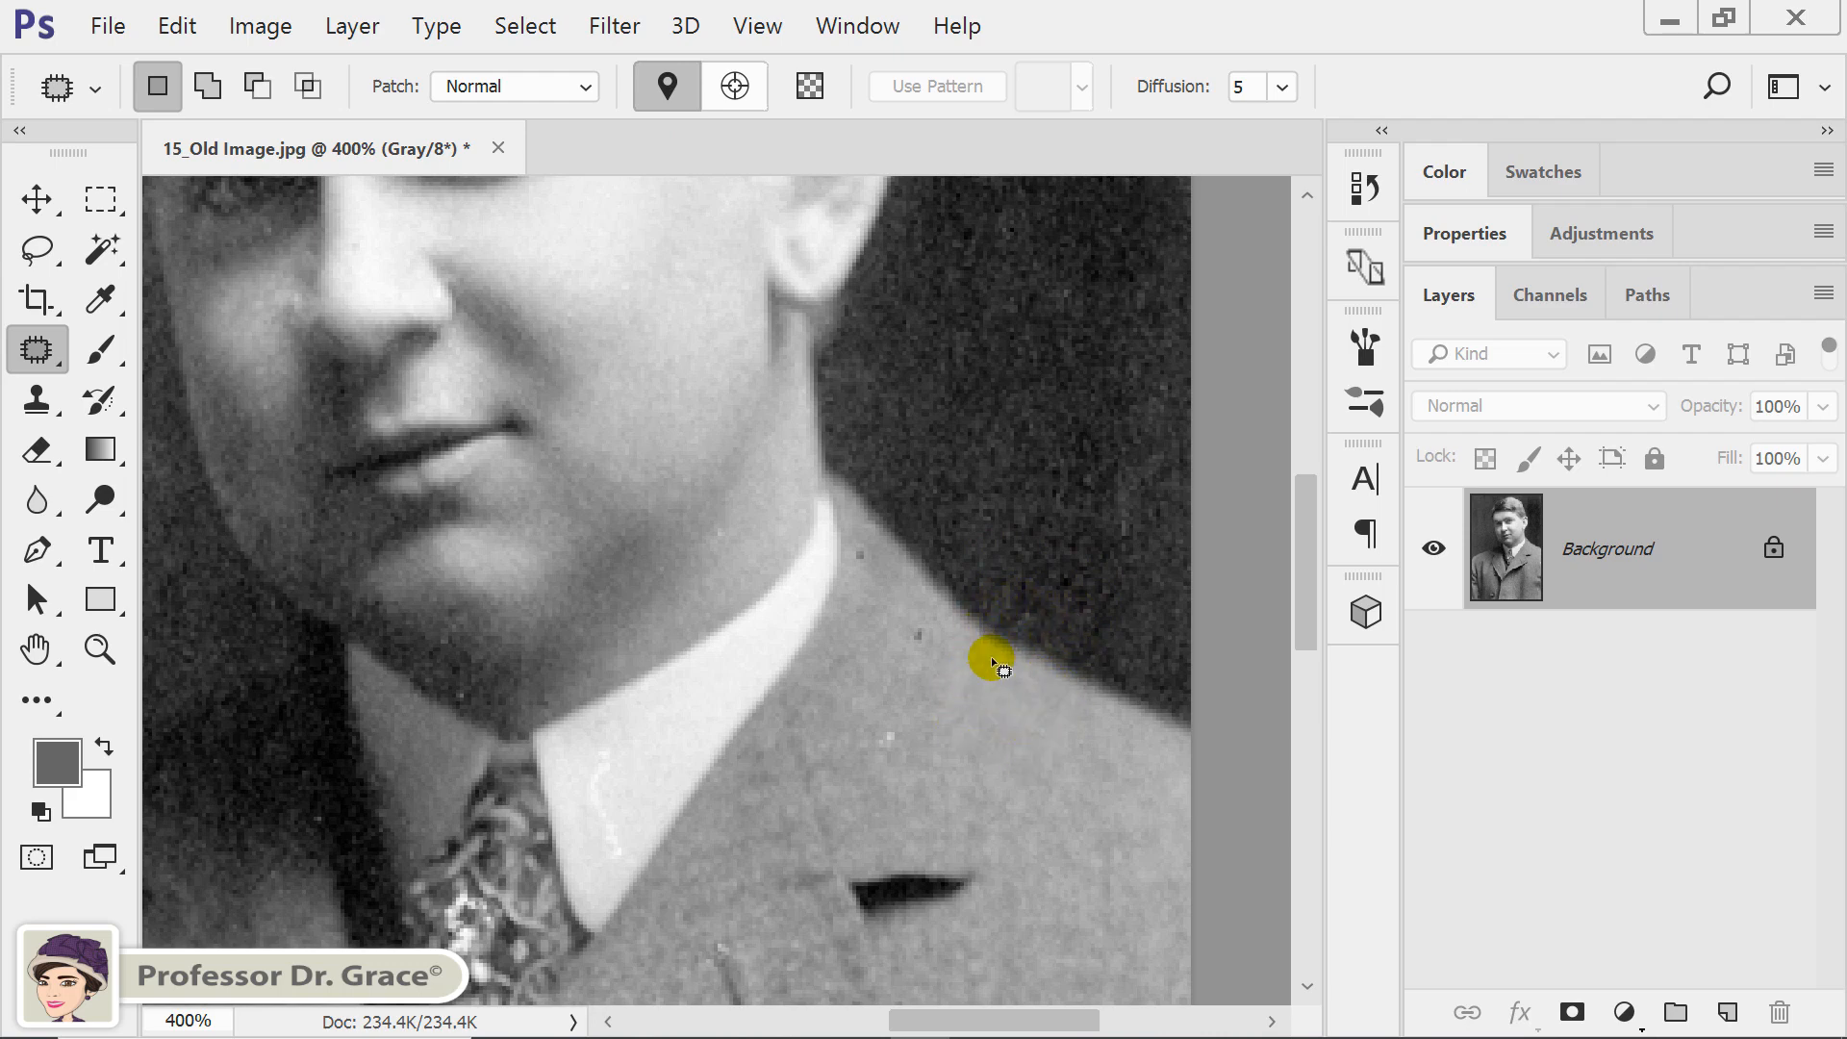
Patch the white specks along the hairline at the middle and right of the man's forehead
{"action": "left_click_drag", "start_coordinate": [911, 729], "coordinate": [1059, 849]}
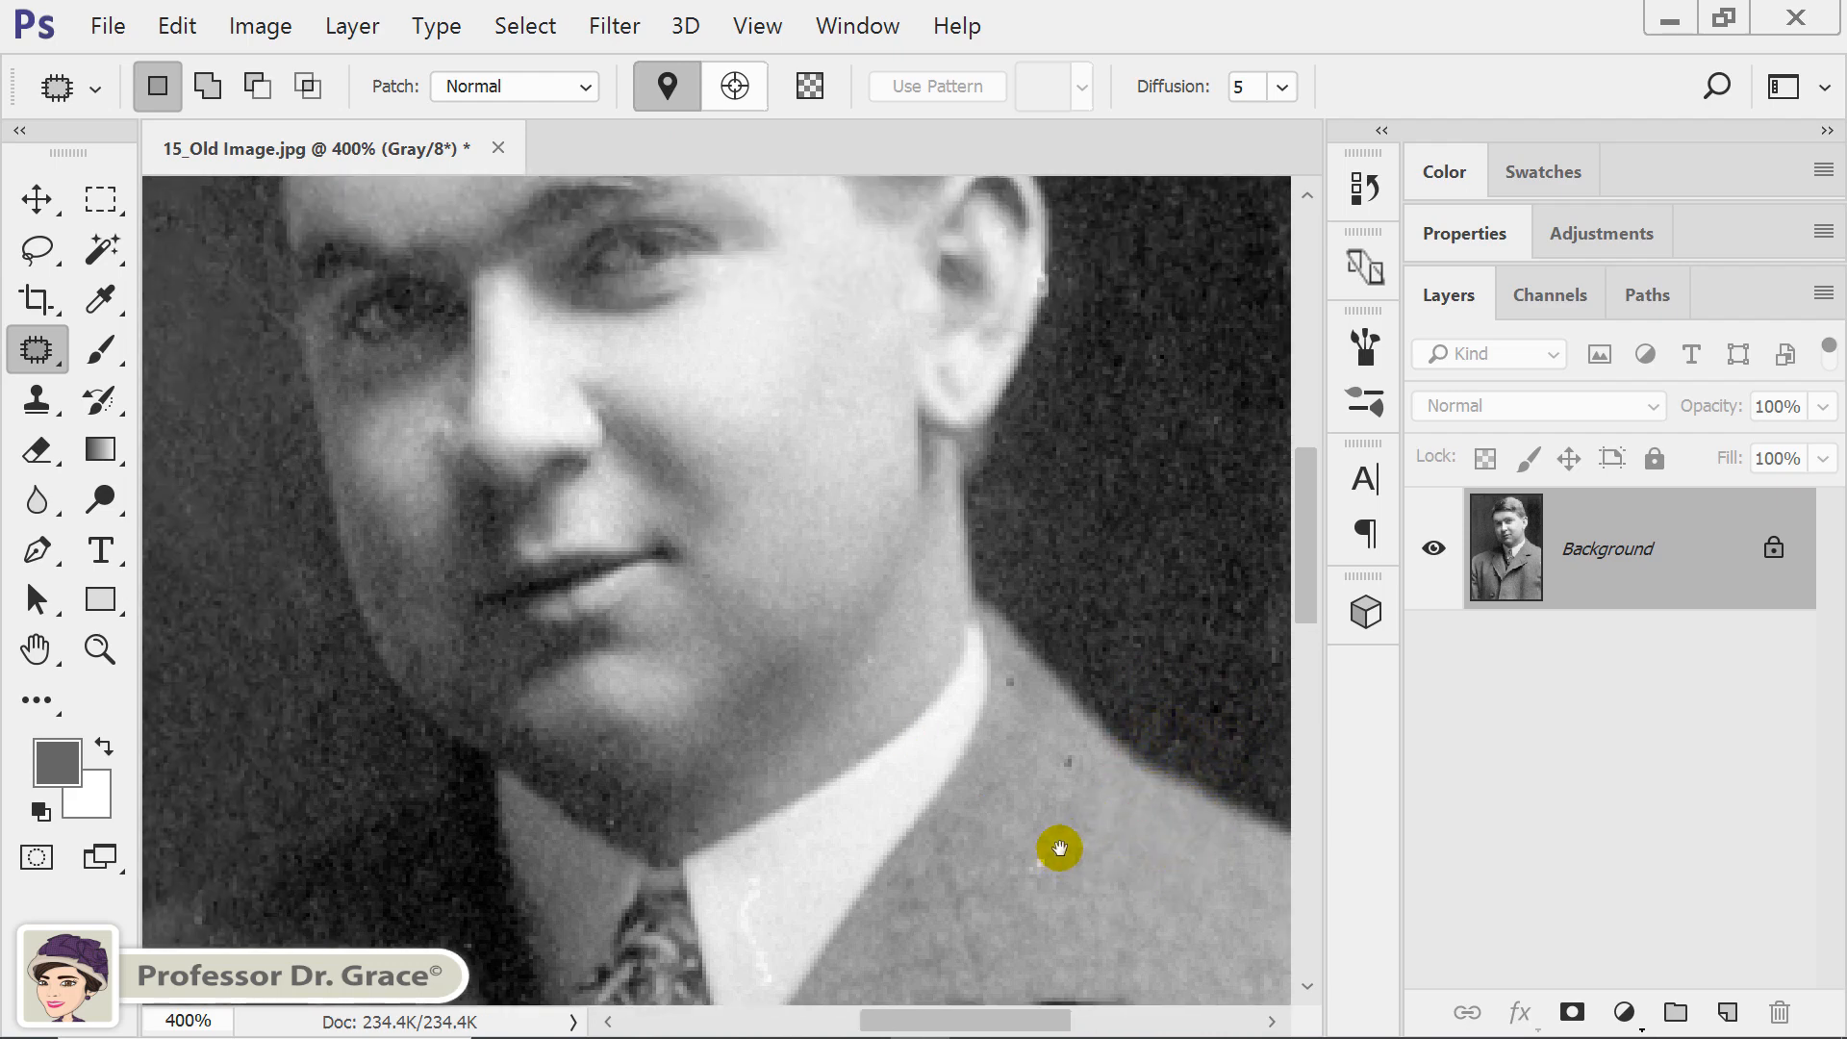
{"action": "left_click_drag", "start_coordinate": [982, 522], "coordinate": [1058, 744]}
{"action": "mouse_move", "coordinate": [906, 496]}
{"action": "left_mouse_down"}
{"action": "mouse_move", "coordinate": [973, 597]}
{"action": "mouse_move", "coordinate": [1039, 766]}
{"action": "mouse_move", "coordinate": [721, 732]}
{"action": "left_mouse_up"}
{"action": "key", "text": "ctrl+plus"}
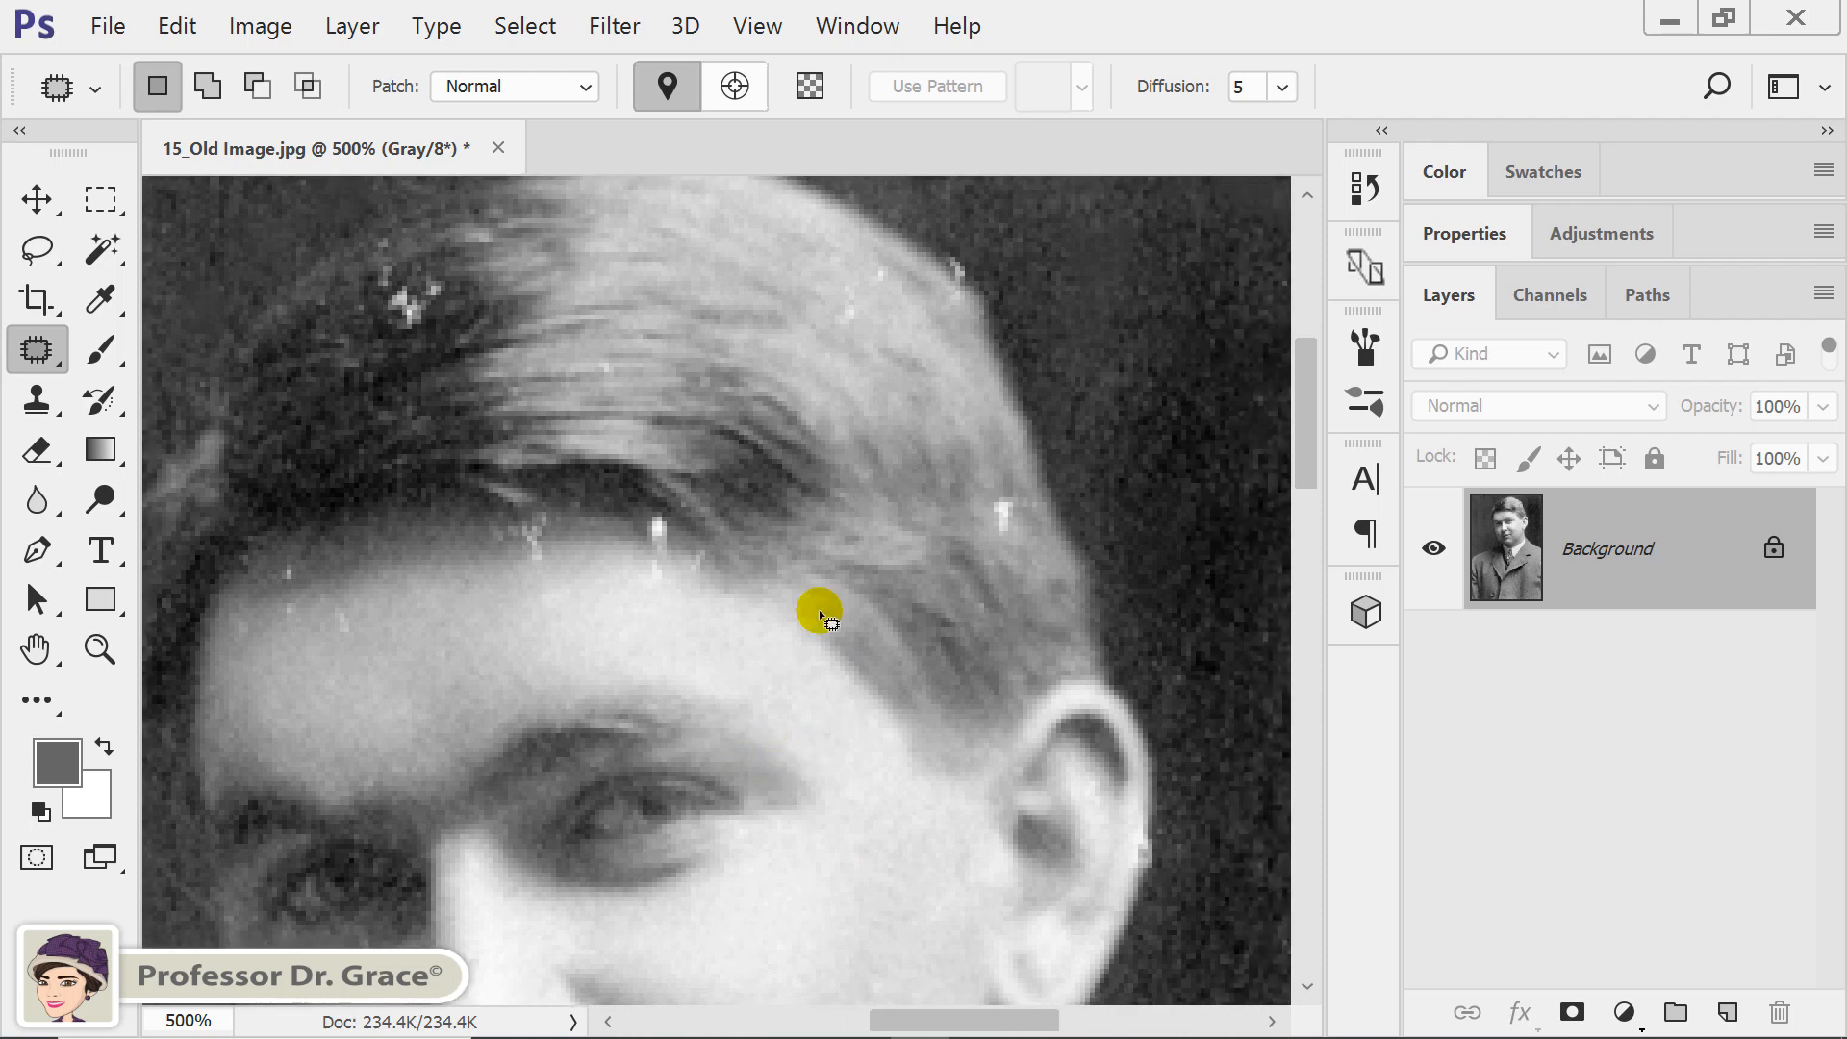
{"action": "mouse_move", "coordinate": [565, 501]}
{"action": "left_mouse_down"}
{"action": "mouse_move", "coordinate": [586, 588]}
{"action": "mouse_move", "coordinate": [565, 629]}
{"action": "mouse_move", "coordinate": [496, 569]}
{"action": "mouse_move", "coordinate": [493, 532]}
{"action": "mouse_move", "coordinate": [568, 501]}
{"action": "left_mouse_up"}
{"action": "left_click_drag", "start_coordinate": [536, 586], "coordinate": [453, 590]}
{"action": "mouse_move", "coordinate": [621, 537]}
{"action": "left_mouse_down"}
{"action": "mouse_move", "coordinate": [639, 591]}
{"action": "mouse_move", "coordinate": [691, 594]}
{"action": "mouse_move", "coordinate": [722, 569]}
{"action": "mouse_move", "coordinate": [720, 542]}
{"action": "mouse_move", "coordinate": [647, 507]}
{"action": "mouse_move", "coordinate": [621, 515]}
{"action": "mouse_move", "coordinate": [650, 569]}
{"action": "mouse_move", "coordinate": [590, 551]}
{"action": "left_mouse_up"}
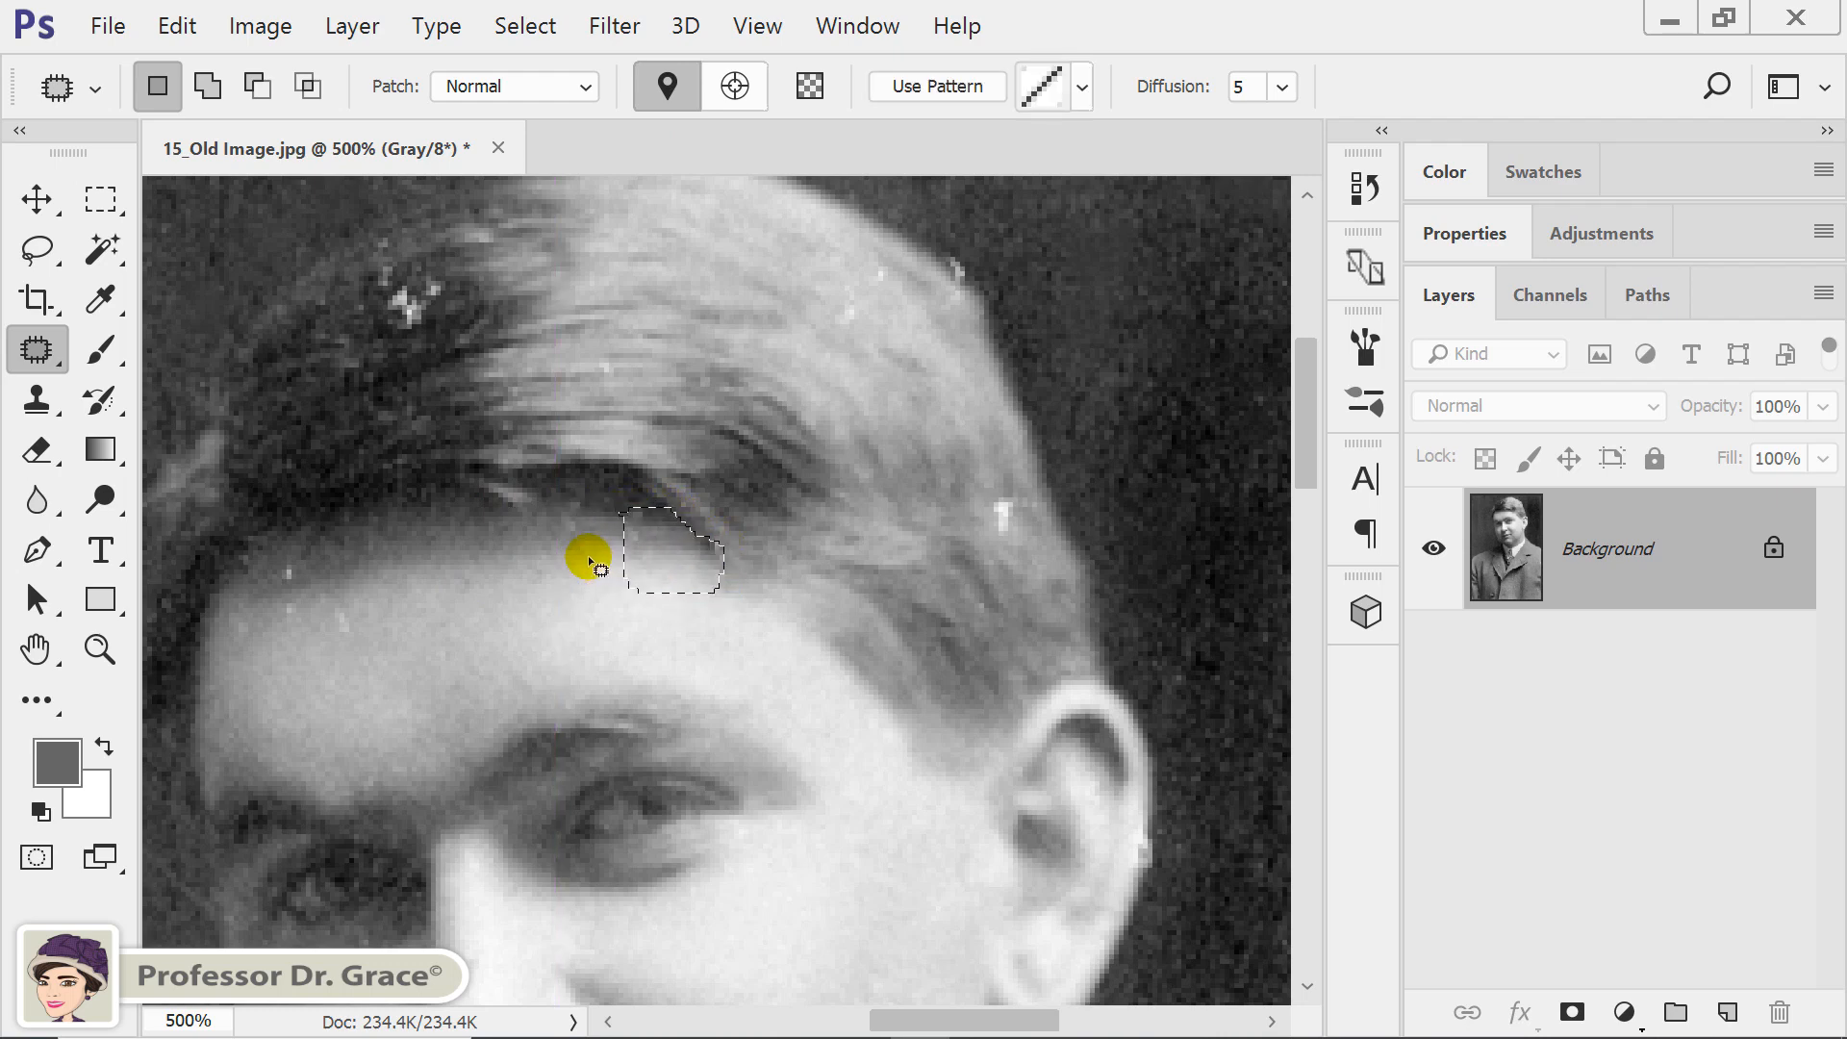
{"action": "left_click", "coordinate": [754, 549]}
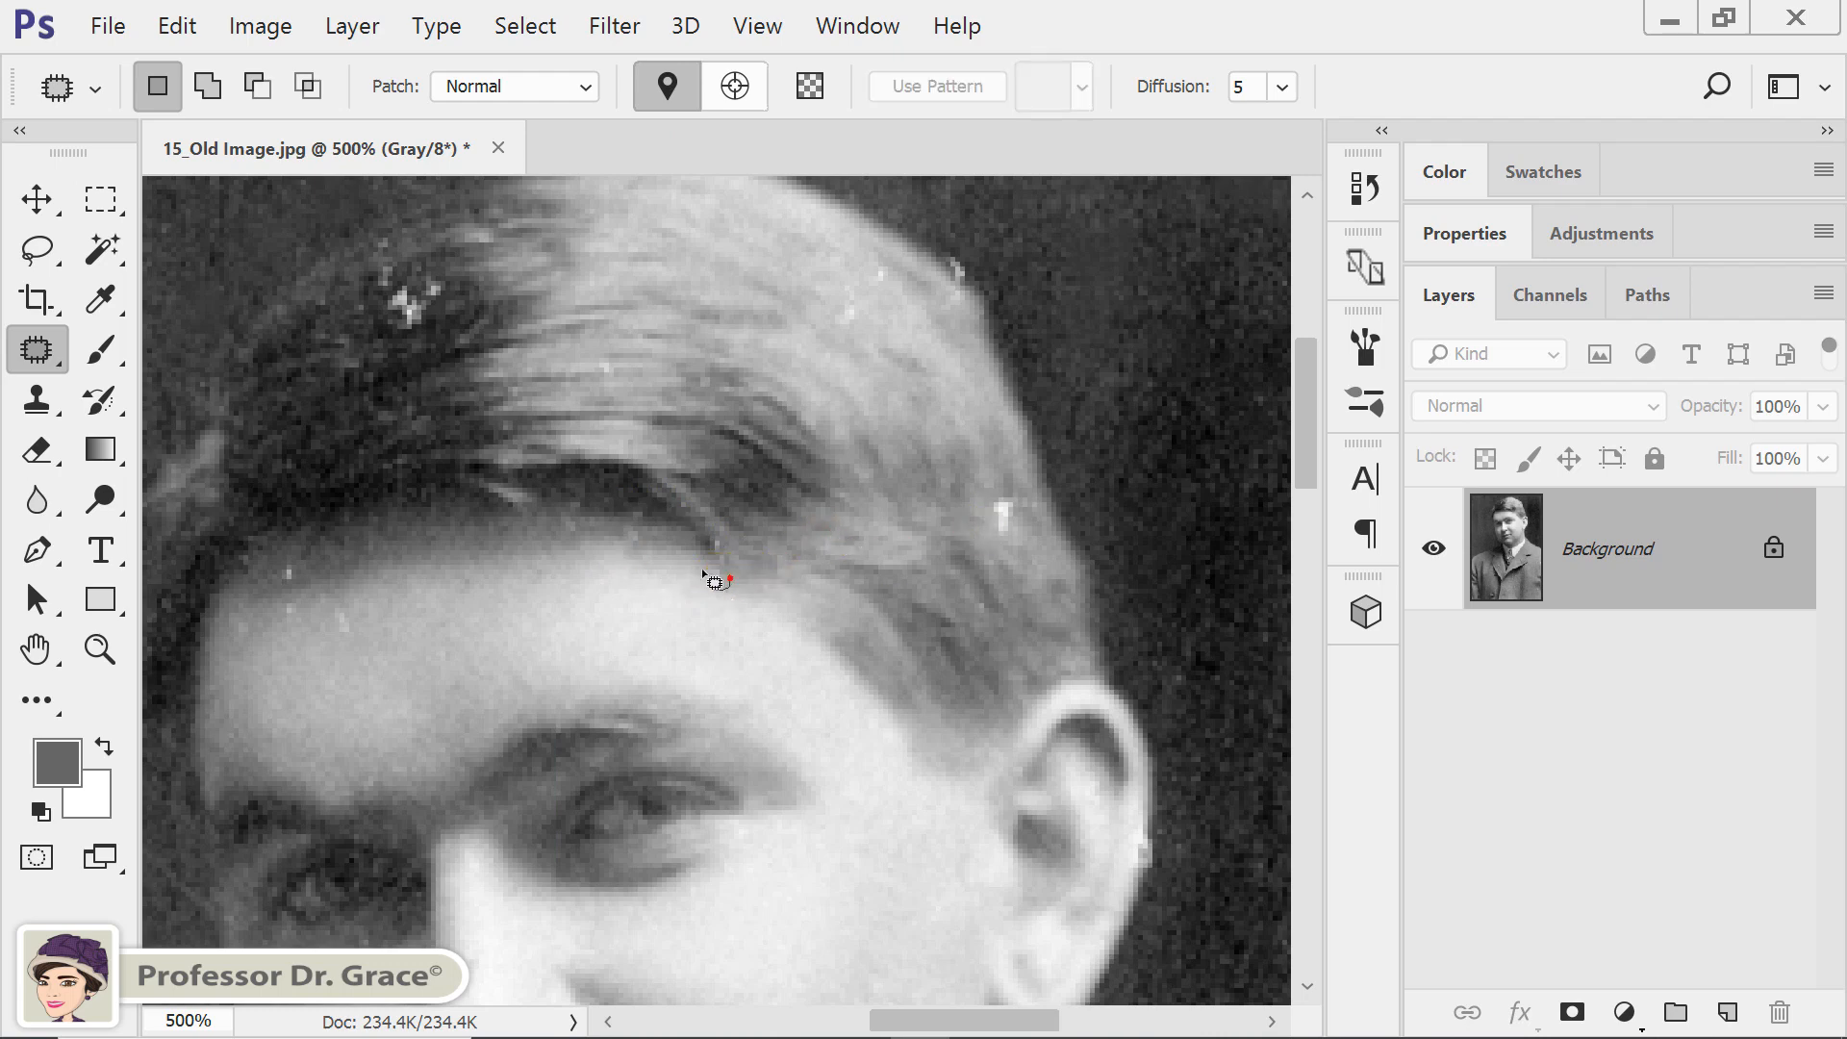
{"action": "mouse_move", "coordinate": [724, 589]}
{"action": "left_mouse_down"}
{"action": "mouse_move", "coordinate": [725, 531]}
{"action": "mouse_move", "coordinate": [746, 592]}
{"action": "mouse_move", "coordinate": [720, 583]}
{"action": "mouse_move", "coordinate": [744, 581]}
{"action": "left_mouse_up"}
Patch the white spot on the hair above the ear with clean hair texture and clear the selection
{"action": "left_click", "coordinate": [919, 546]}
{"action": "mouse_move", "coordinate": [1006, 523]}
{"action": "left_mouse_down"}
{"action": "mouse_move", "coordinate": [1030, 494]}
{"action": "mouse_move", "coordinate": [981, 507]}
{"action": "mouse_move", "coordinate": [1002, 542]}
{"action": "mouse_move", "coordinate": [904, 470]}
{"action": "mouse_move", "coordinate": [932, 475]}
{"action": "left_mouse_up"}
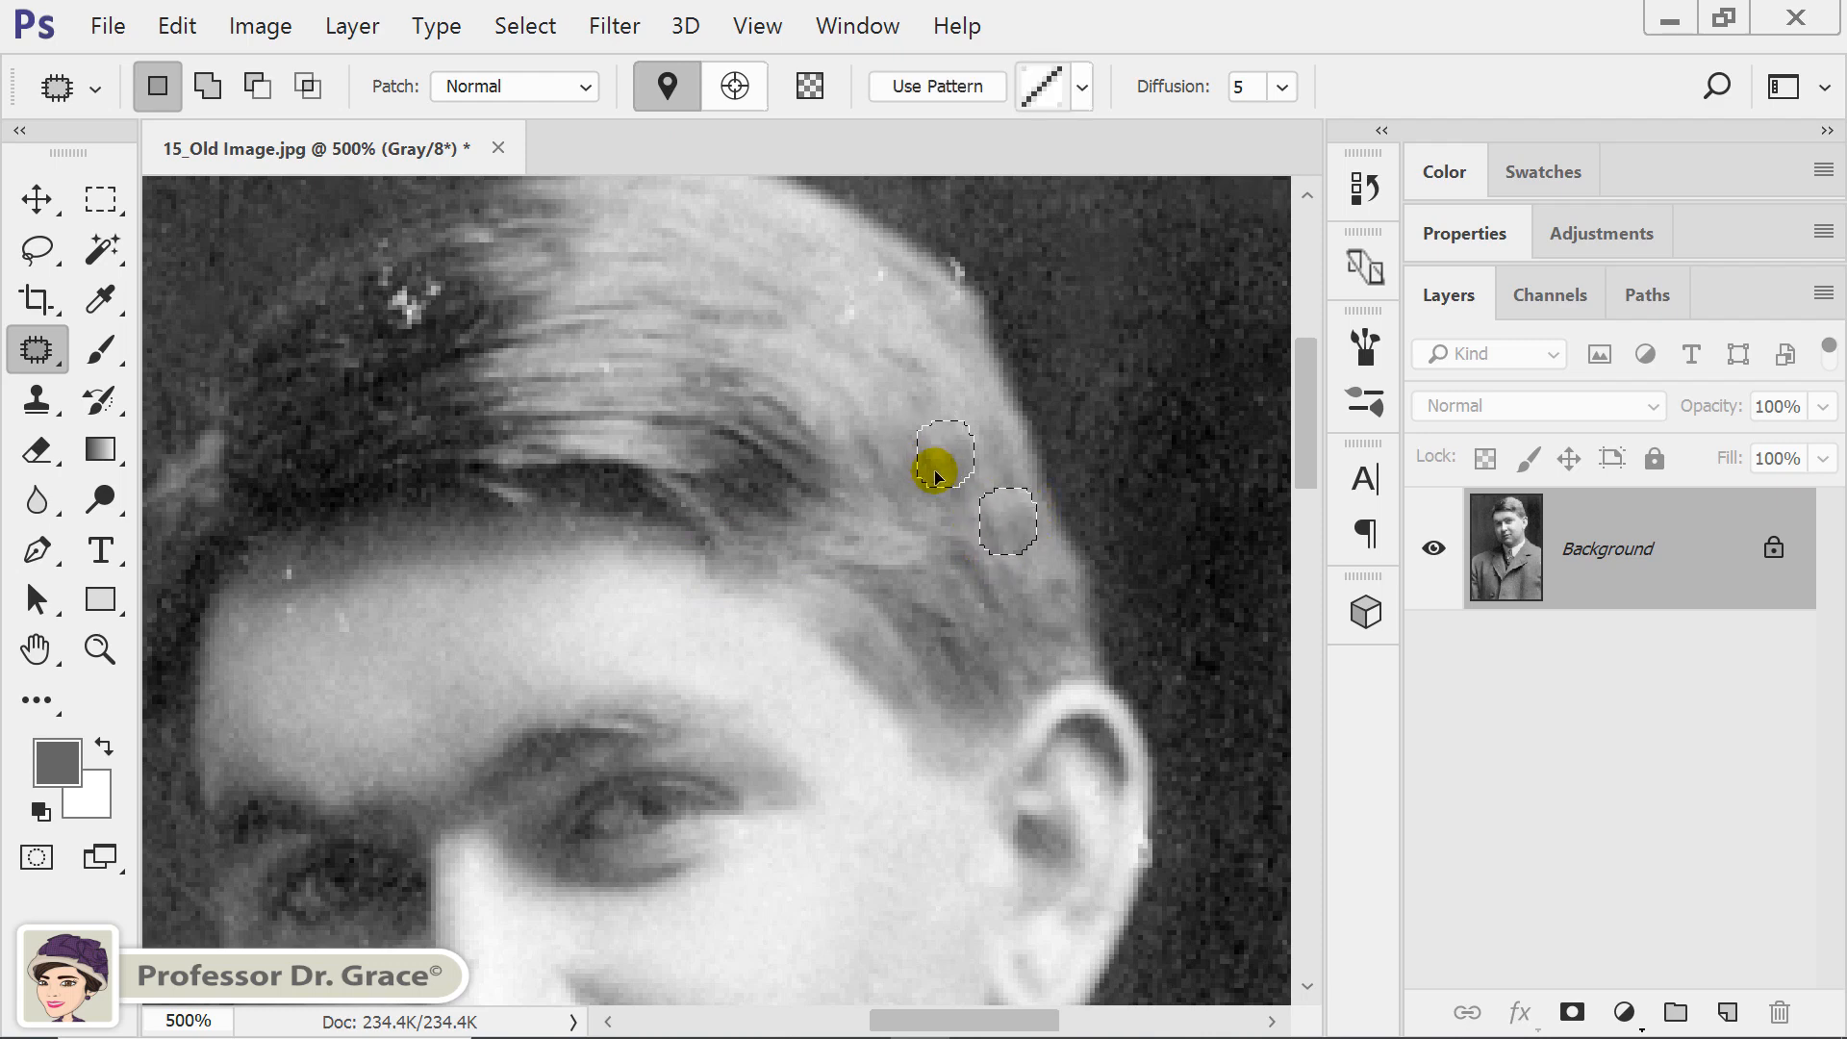
{"action": "left_click", "coordinate": [949, 374]}
Patch the white flecks in the dark hair and the small speck below the hairline at the forehead's left
{"action": "left_click_drag", "start_coordinate": [694, 325], "coordinate": [857, 394]}
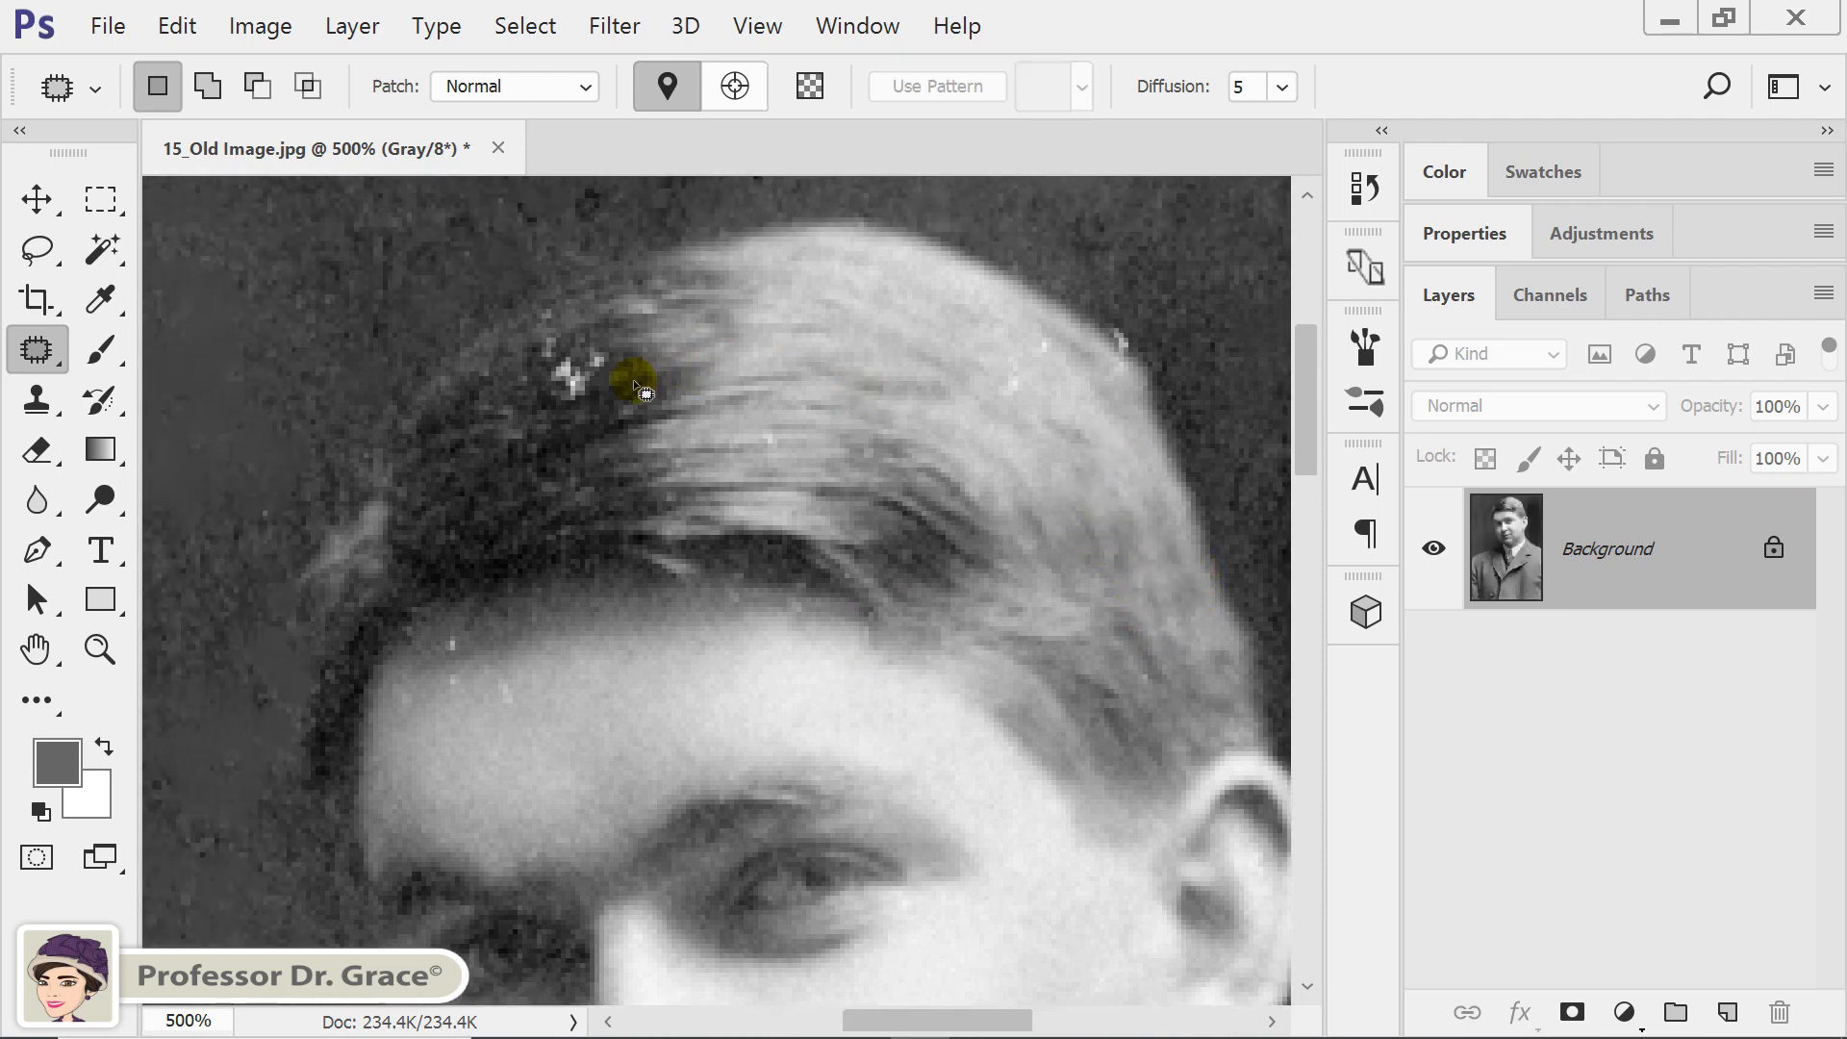
{"action": "mouse_move", "coordinate": [520, 322]}
{"action": "left_mouse_down"}
{"action": "mouse_move", "coordinate": [597, 309]}
{"action": "mouse_move", "coordinate": [625, 383]}
{"action": "mouse_move", "coordinate": [511, 448]}
{"action": "left_mouse_up"}
{"action": "left_click", "coordinate": [457, 519]}
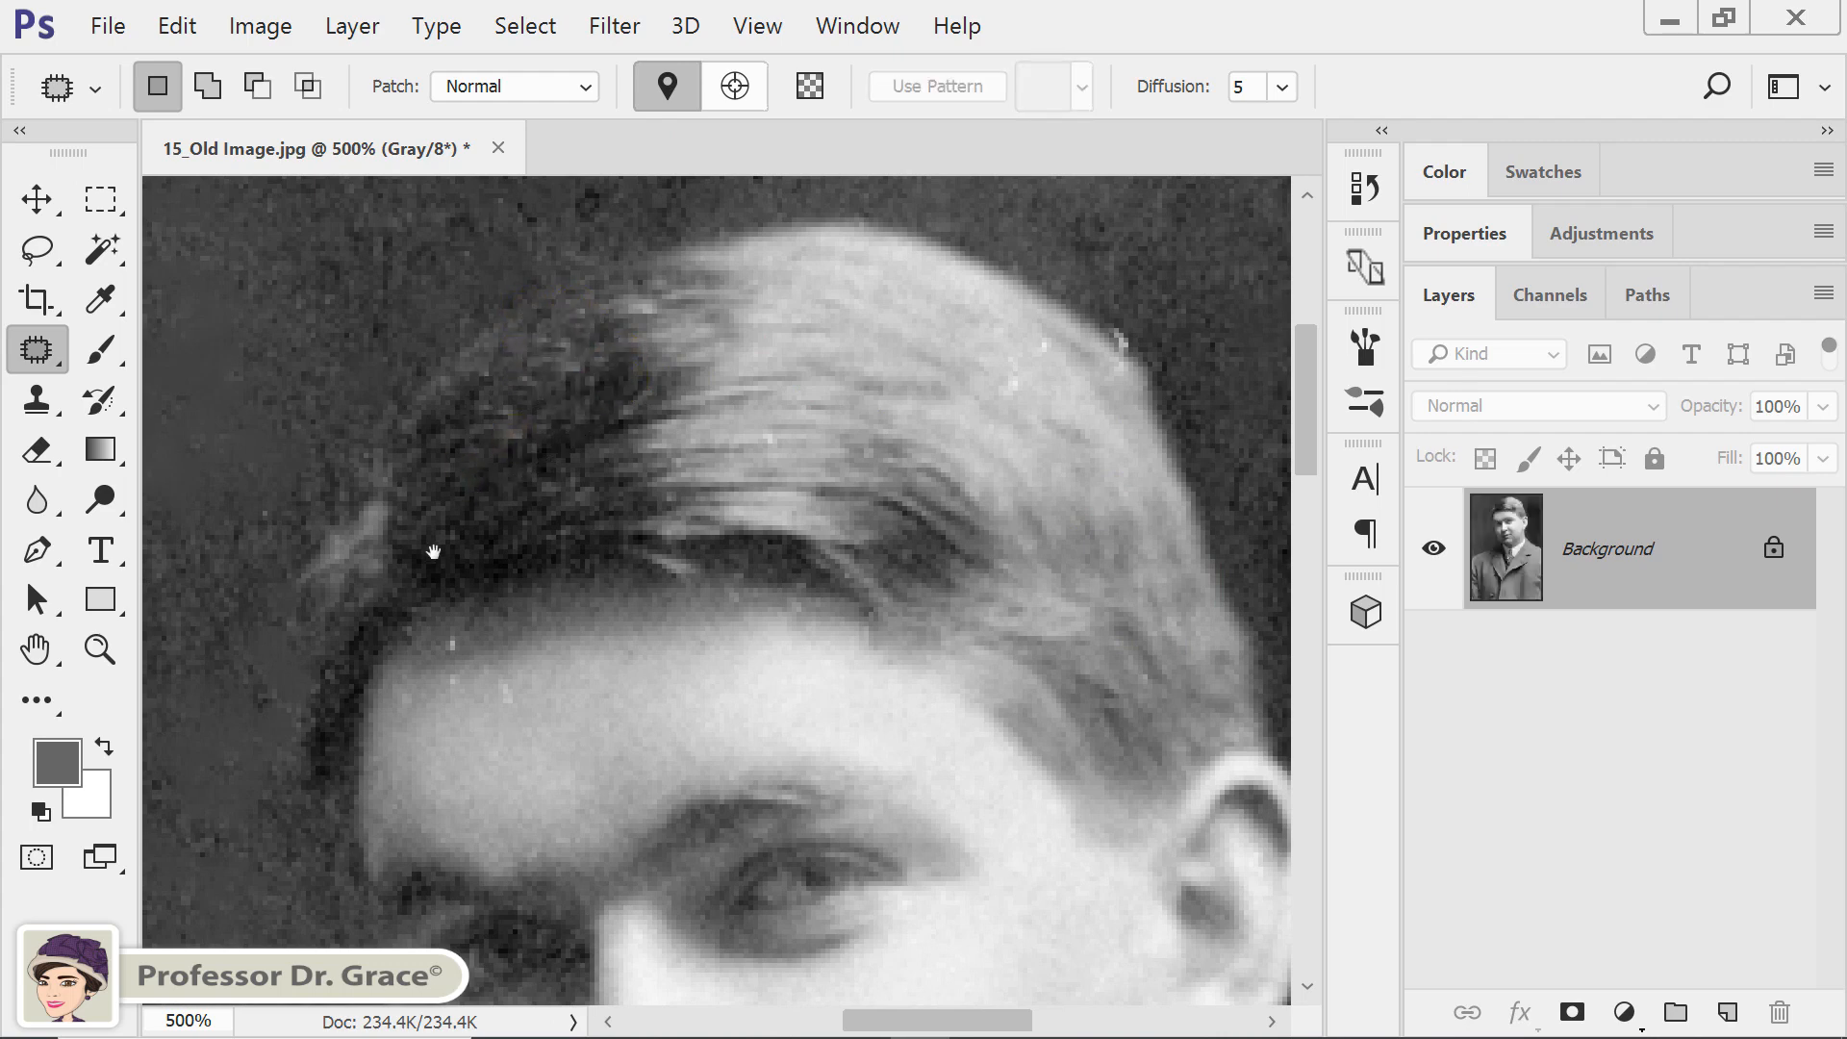
{"action": "left_click_drag", "start_coordinate": [433, 551], "coordinate": [465, 440]}
{"action": "mouse_move", "coordinate": [497, 578]}
{"action": "left_mouse_down"}
{"action": "mouse_move", "coordinate": [470, 537]}
{"action": "mouse_move", "coordinate": [503, 519]}
{"action": "mouse_move", "coordinate": [502, 543]}
{"action": "mouse_move", "coordinate": [445, 565]}
{"action": "left_mouse_up"}
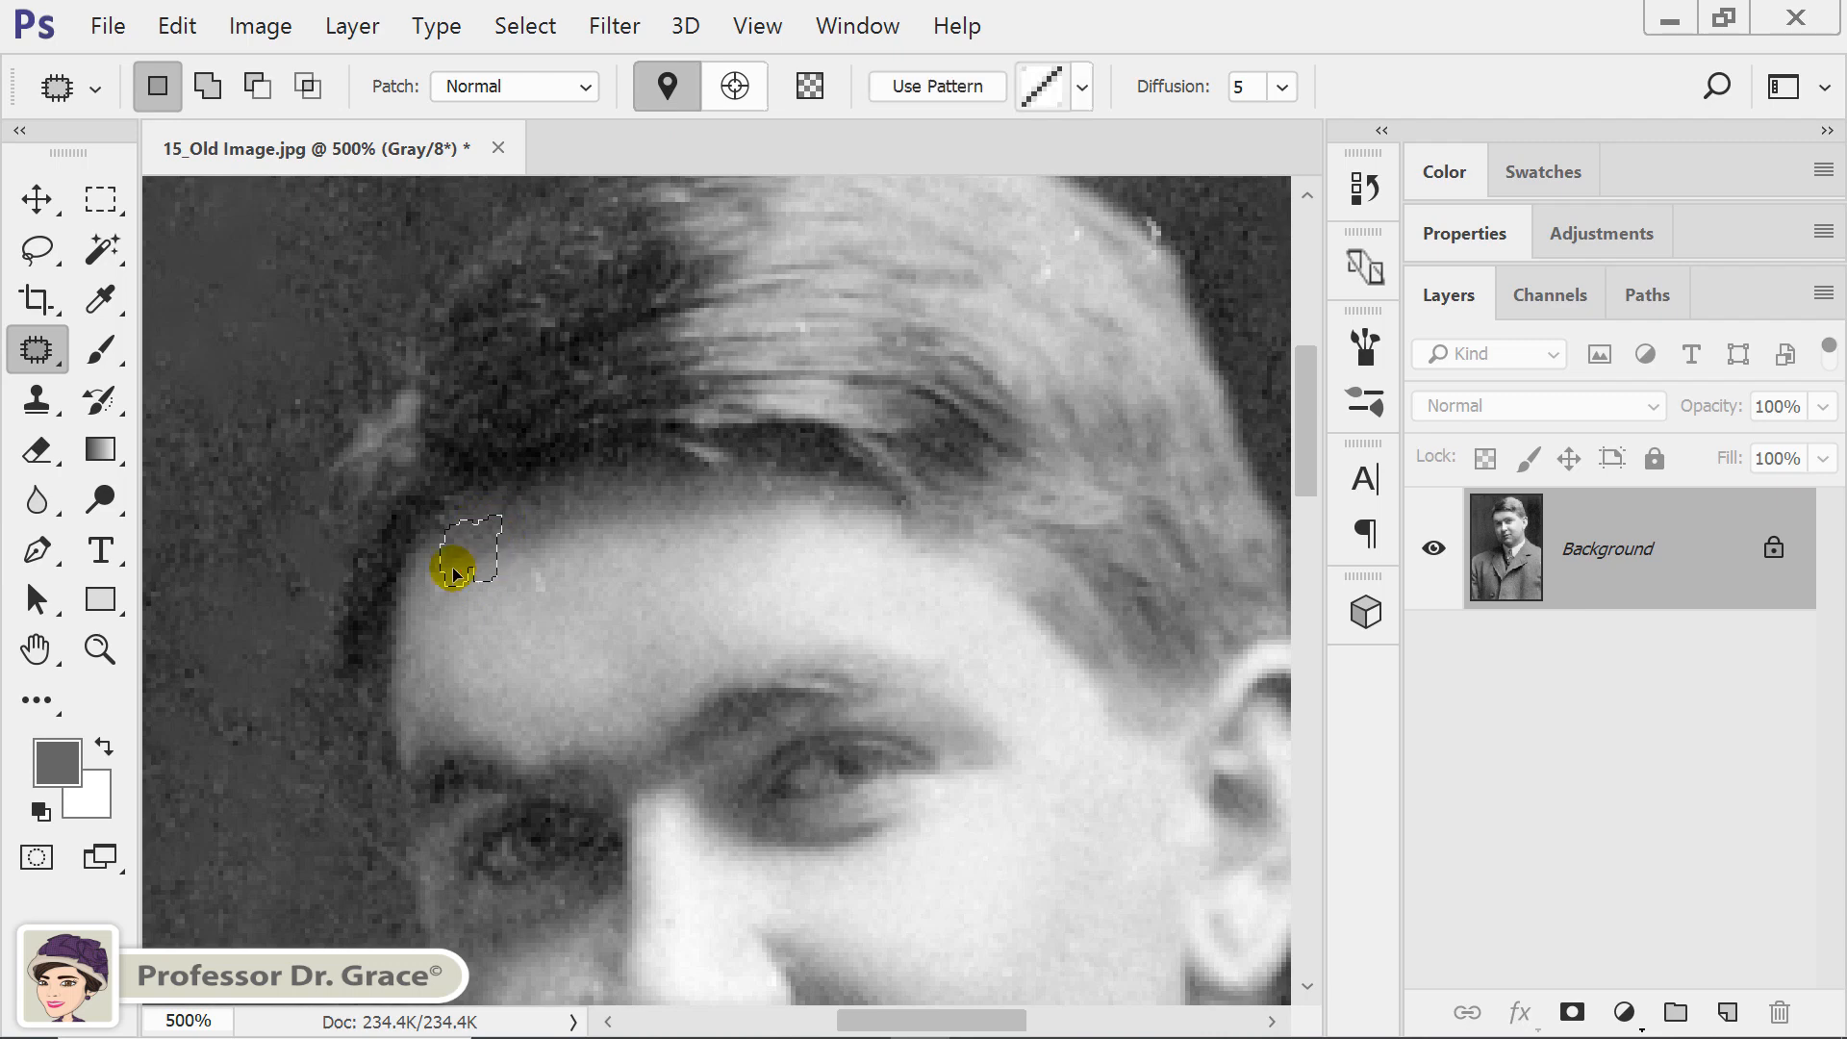
Patch the faint white scratch on the left side of the forehead with clean skin, and clear the selection
{"action": "left_click", "coordinate": [521, 552]}
{"action": "mouse_move", "coordinate": [568, 624]}
{"action": "left_mouse_down"}
{"action": "mouse_move", "coordinate": [512, 548]}
{"action": "mouse_move", "coordinate": [501, 609]}
{"action": "mouse_move", "coordinate": [425, 567]}
{"action": "mouse_move", "coordinate": [456, 603]}
{"action": "mouse_move", "coordinate": [440, 614]}
{"action": "left_mouse_up"}
{"action": "left_click", "coordinate": [457, 598]}
{"action": "left_click_drag", "start_coordinate": [438, 584], "coordinate": [568, 598]}
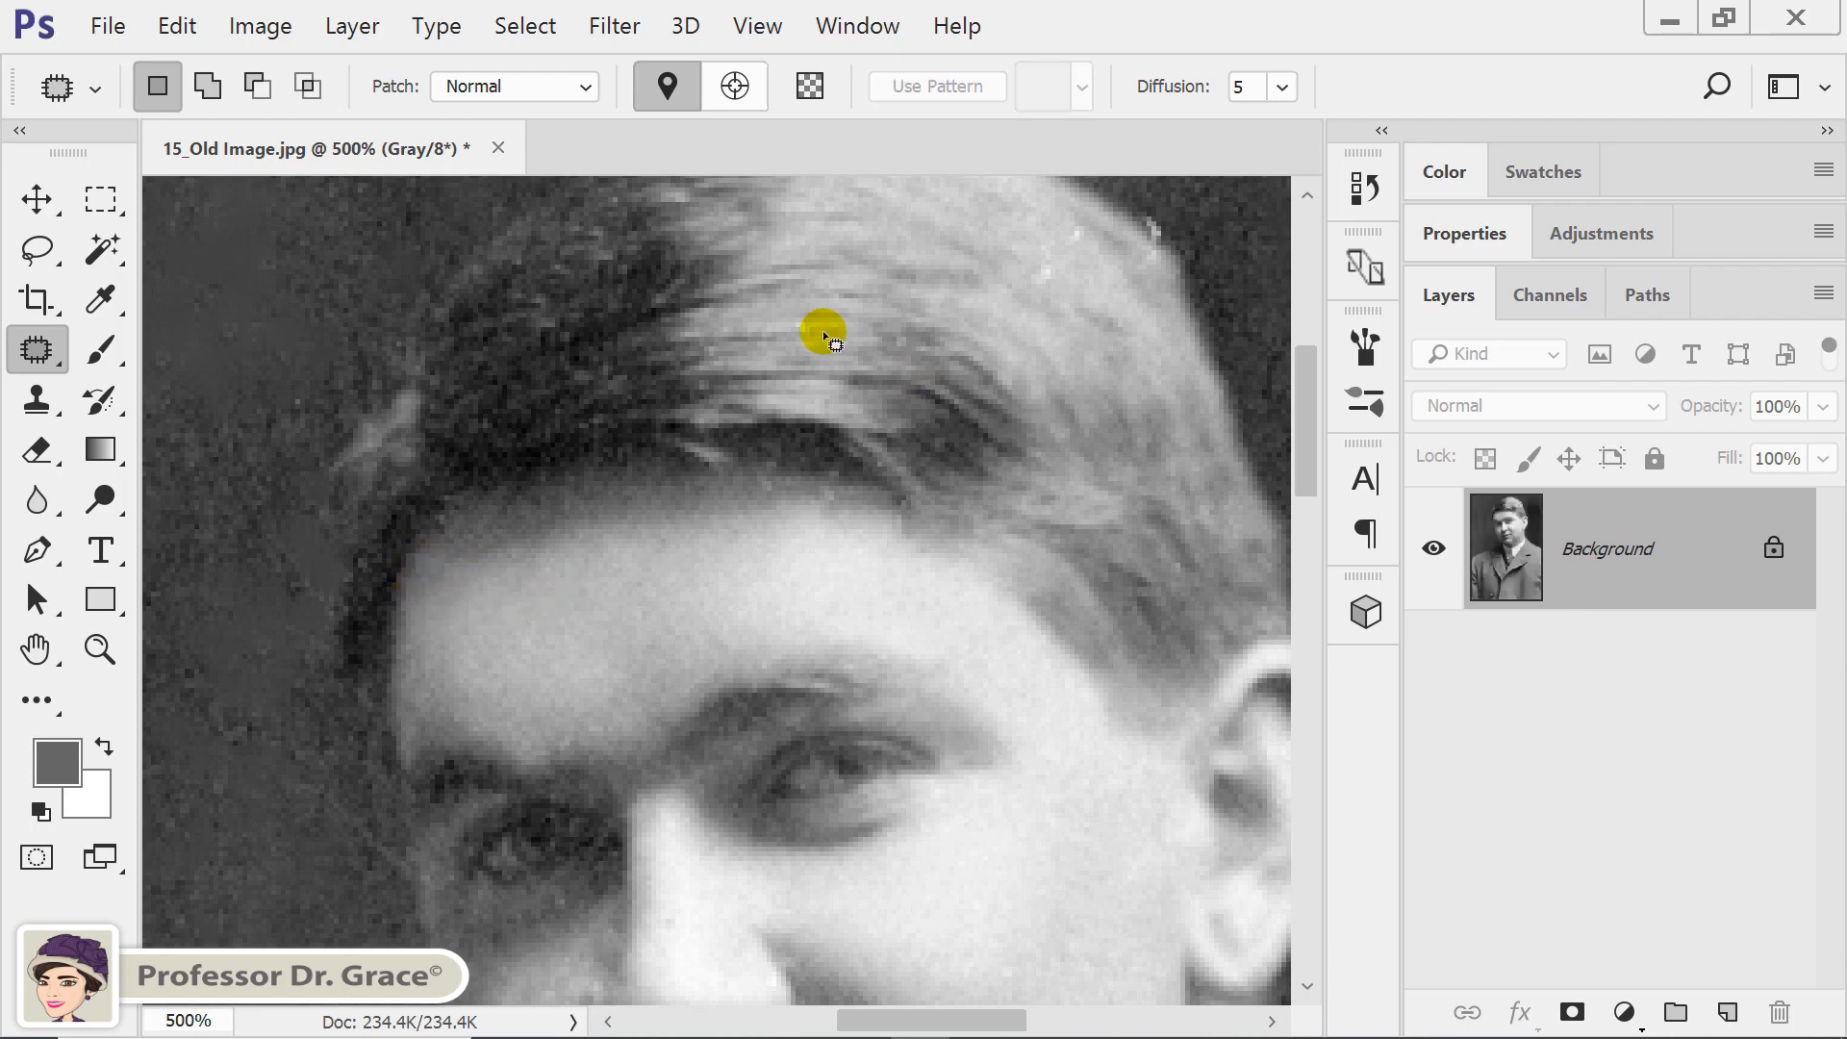
Patch the light mark in the hair and the white specks on the crown and its outer edge, then deselect
{"action": "mouse_move", "coordinate": [825, 330]}
{"action": "left_mouse_down"}
{"action": "mouse_move", "coordinate": [797, 338]}
{"action": "mouse_move", "coordinate": [845, 339]}
{"action": "mouse_move", "coordinate": [818, 310]}
{"action": "left_mouse_up"}
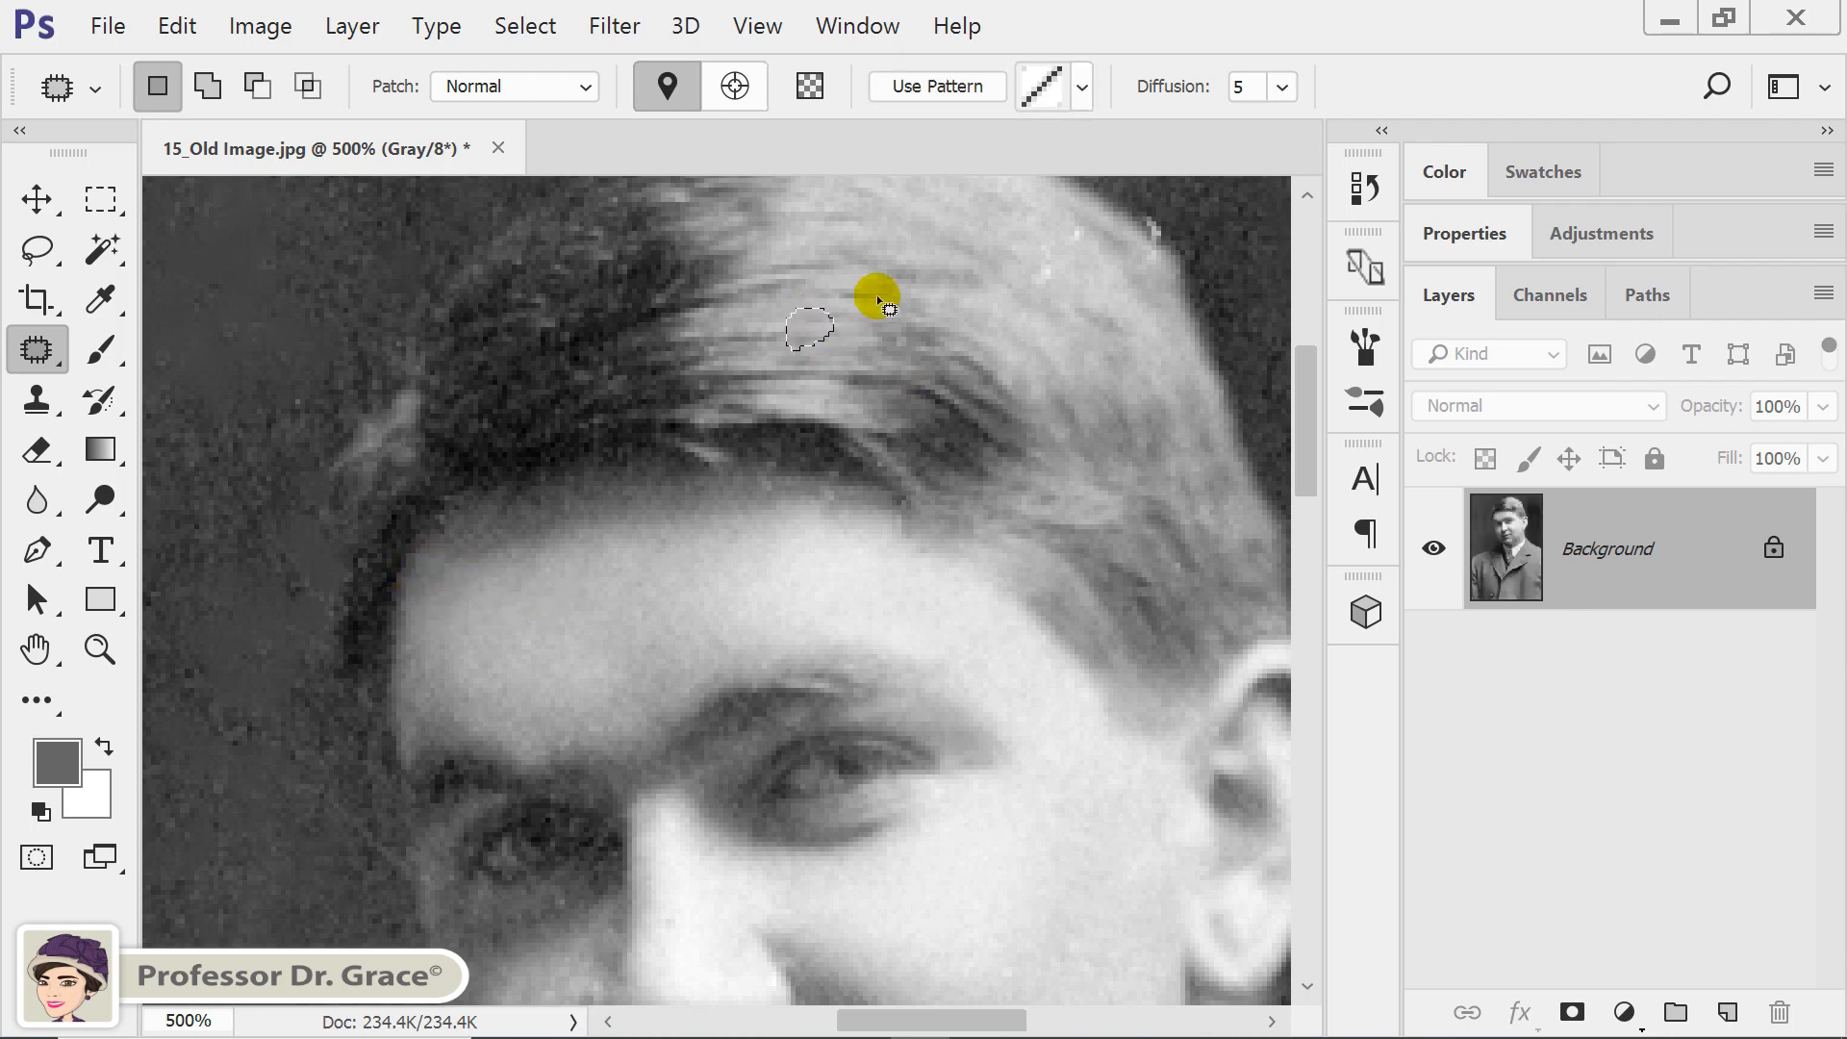
{"action": "mouse_move", "coordinate": [1012, 294]}
{"action": "left_mouse_down"}
{"action": "mouse_move", "coordinate": [932, 417]}
{"action": "mouse_move", "coordinate": [955, 413]}
{"action": "mouse_move", "coordinate": [923, 421]}
{"action": "mouse_move", "coordinate": [972, 350]}
{"action": "mouse_move", "coordinate": [971, 403]}
{"action": "mouse_move", "coordinate": [932, 419]}
{"action": "mouse_move", "coordinate": [864, 363]}
{"action": "left_mouse_up"}
{"action": "left_click", "coordinate": [1029, 449]}
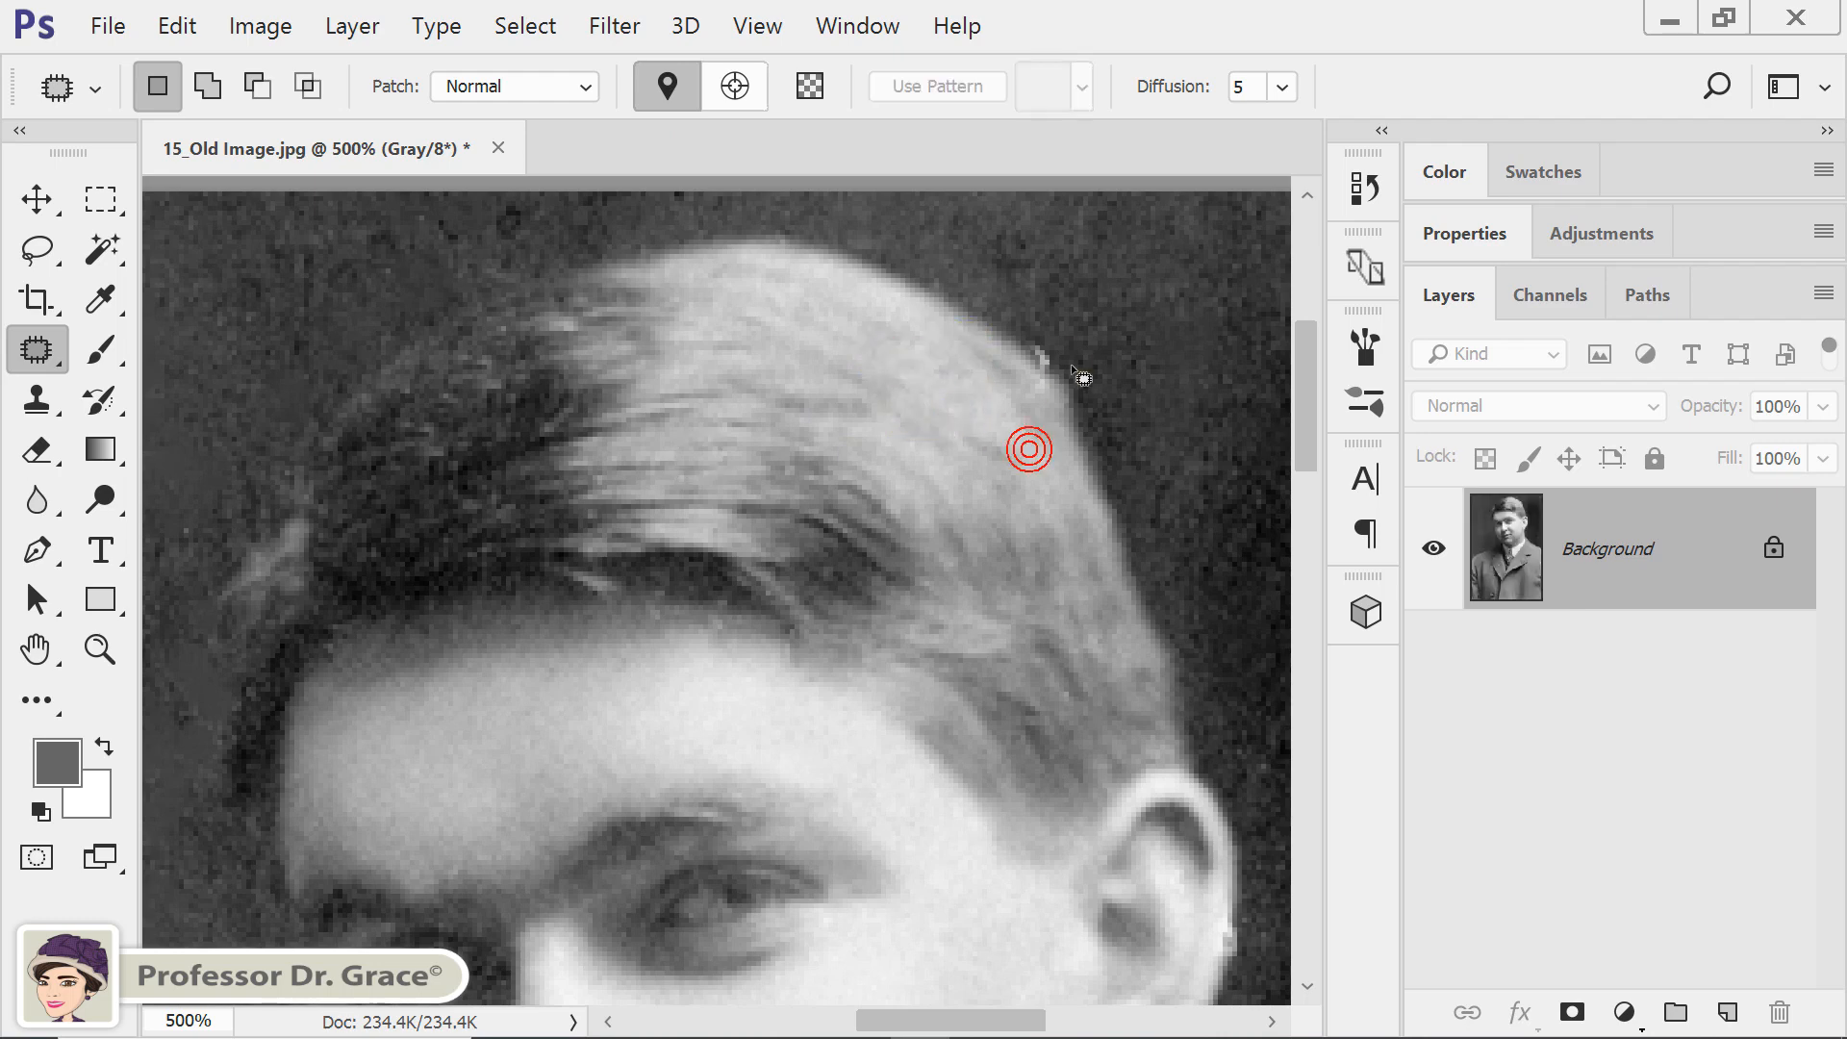
{"action": "mouse_move", "coordinate": [1068, 366]}
{"action": "left_mouse_down"}
{"action": "mouse_move", "coordinate": [1018, 388]}
{"action": "mouse_move", "coordinate": [1005, 342]}
{"action": "mouse_move", "coordinate": [1069, 333]}
{"action": "mouse_move", "coordinate": [1071, 363]}
{"action": "mouse_move", "coordinate": [1002, 353]}
{"action": "left_mouse_up"}
{"action": "key", "text": "ctrl+d"}
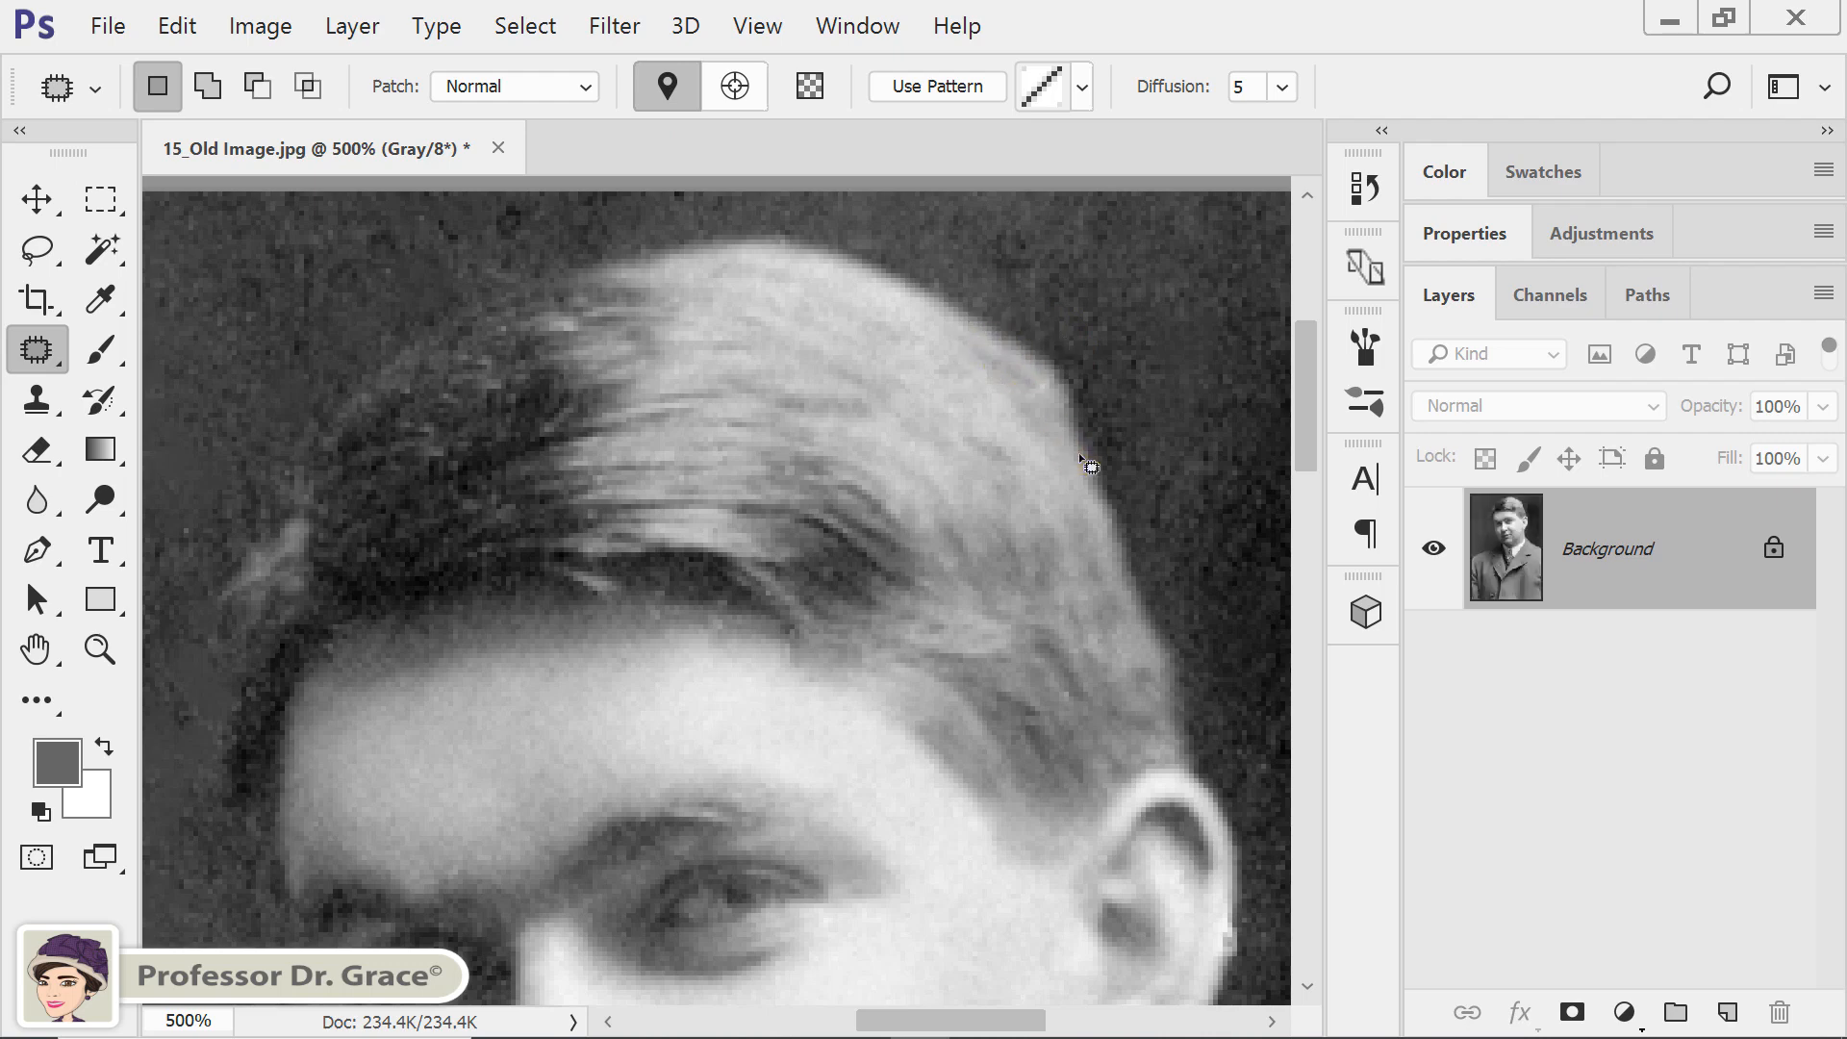
Patch the white speck on the ear's outer edge and the small mark on the hairline at the forehead's right
{"action": "left_click_drag", "start_coordinate": [1084, 657], "coordinate": [992, 491]}
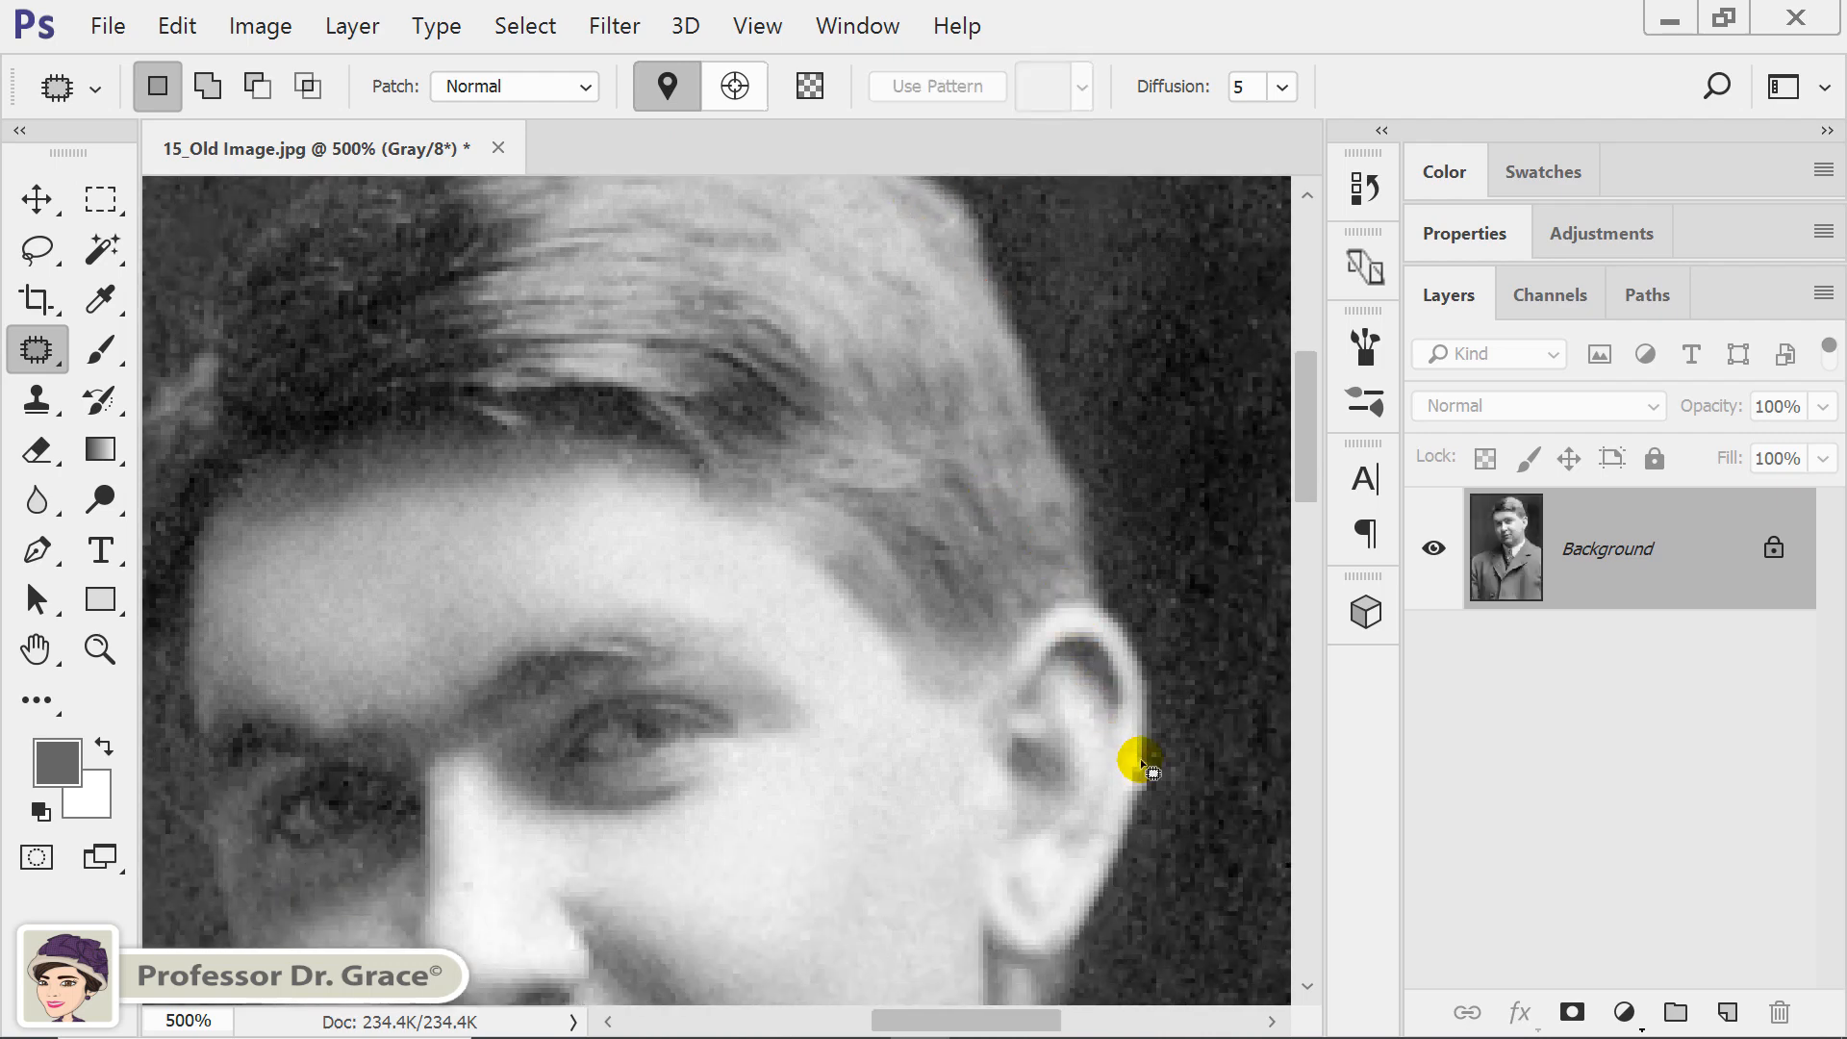
{"action": "mouse_move", "coordinate": [1145, 758]}
{"action": "left_mouse_down"}
{"action": "mouse_move", "coordinate": [1125, 785]}
{"action": "mouse_move", "coordinate": [1168, 810]}
{"action": "mouse_move", "coordinate": [1134, 755]}
{"action": "mouse_move", "coordinate": [1132, 818]}
{"action": "left_mouse_up"}
{"action": "left_click_drag", "start_coordinate": [835, 627], "coordinate": [875, 472]}
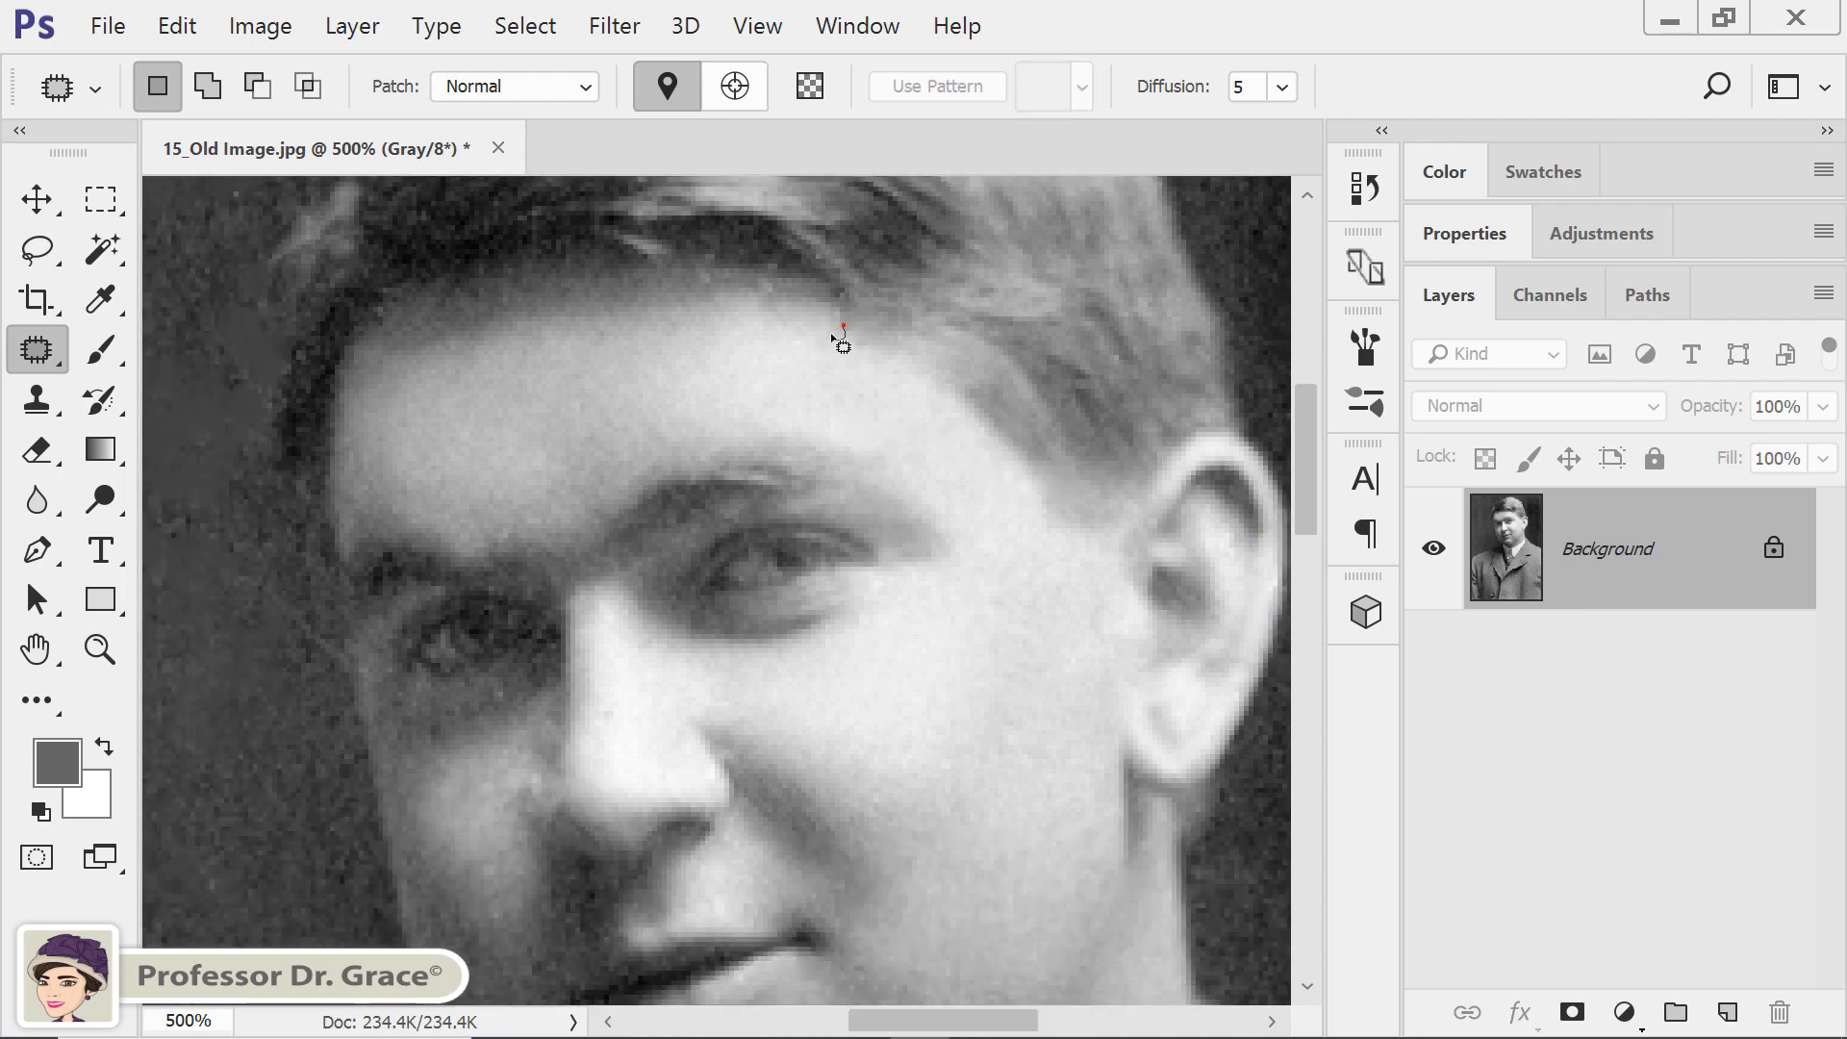
{"action": "left_click_drag", "start_coordinate": [850, 325], "coordinate": [820, 321]}
{"action": "left_click", "coordinate": [902, 404]}
Switch to the Healing Brush Tool for the clothing and reduce its brush size to 5
{"action": "left_click_drag", "start_coordinate": [1000, 697], "coordinate": [1010, 391]}
{"action": "left_click_drag", "start_coordinate": [1042, 664], "coordinate": [1023, 618]}
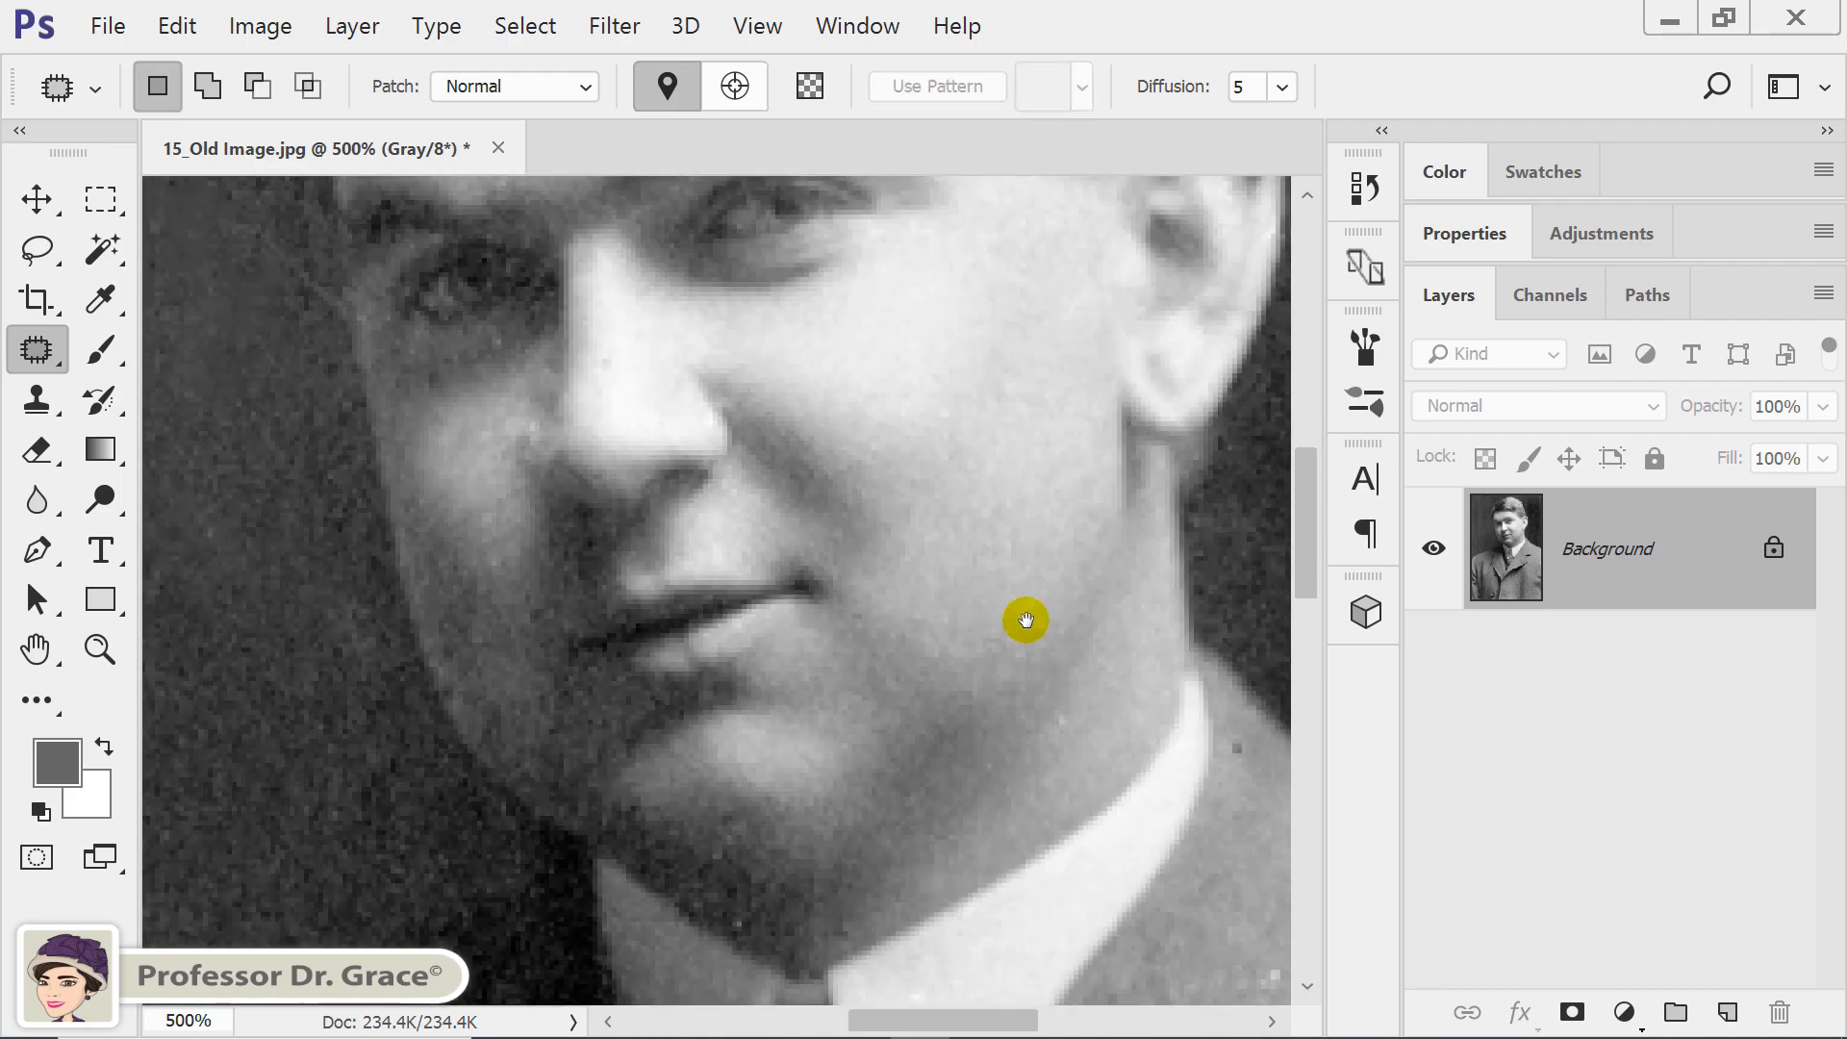
{"action": "left_click", "coordinate": [150, 401]}
{"action": "right_click", "coordinate": [37, 360]}
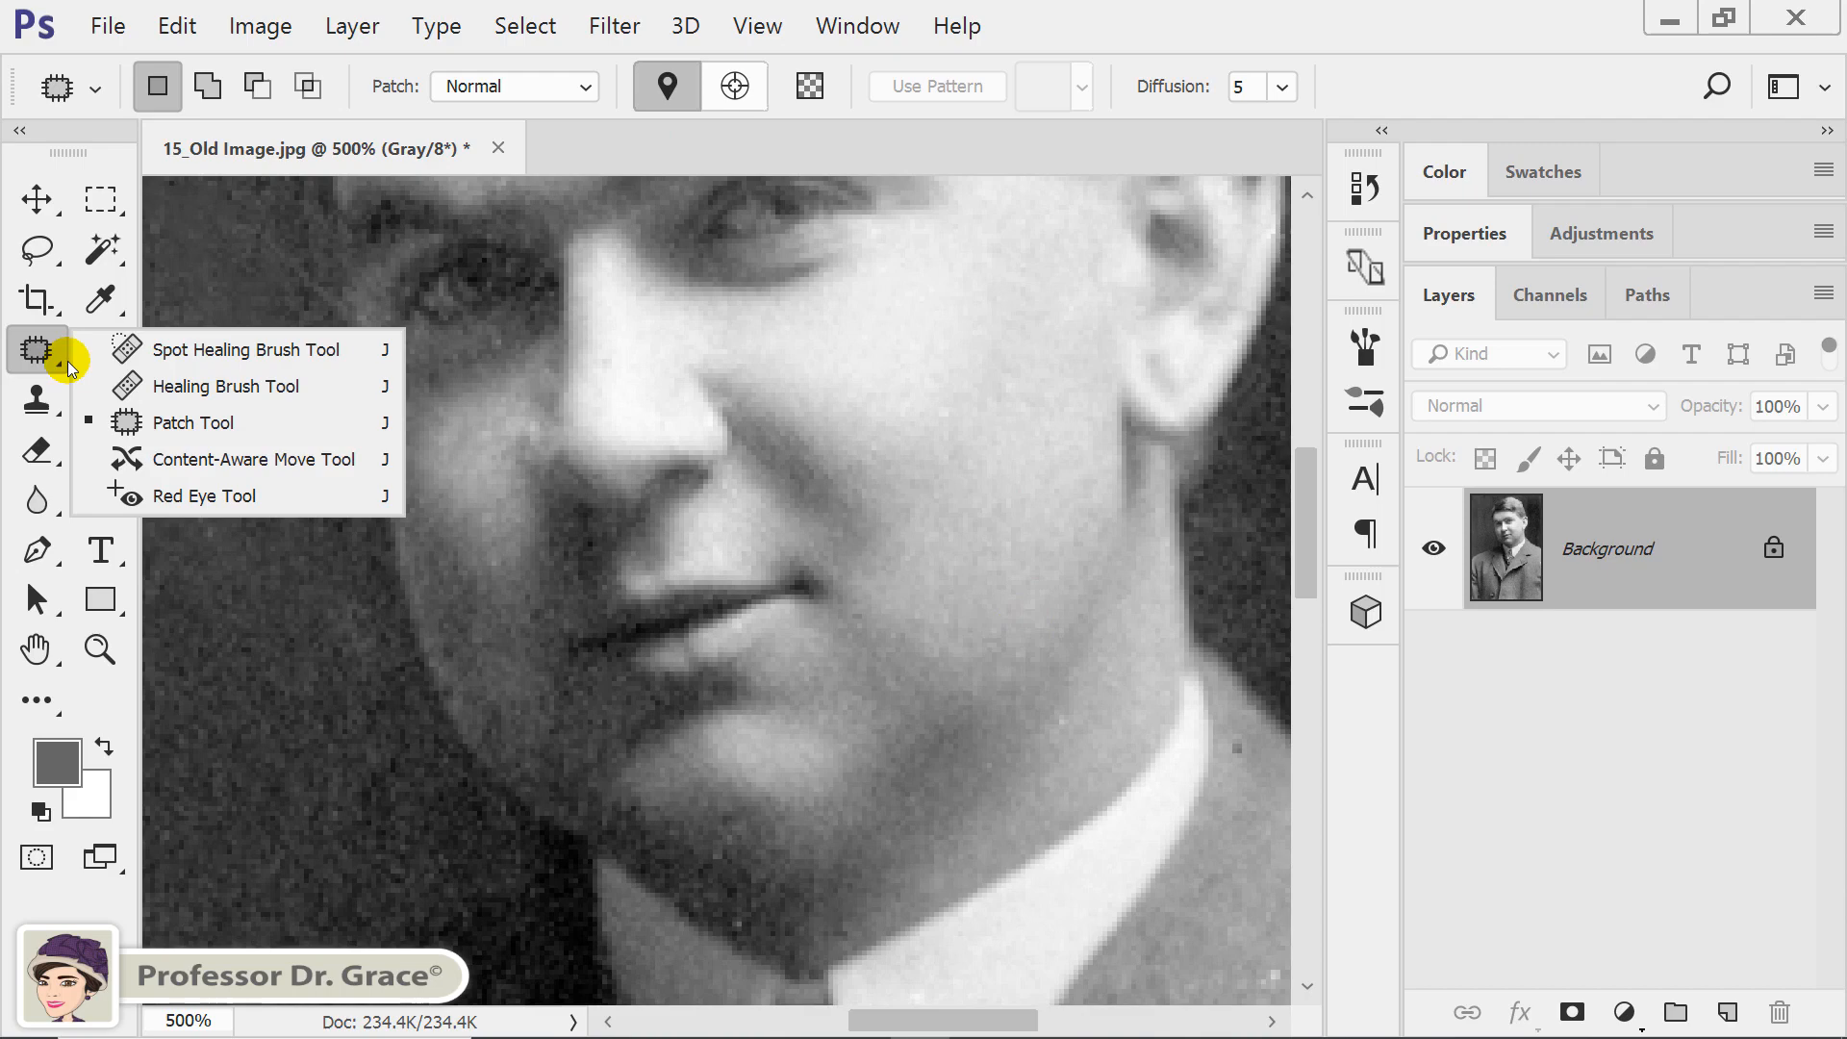
{"action": "left_click", "coordinate": [179, 400]}
{"action": "scroll", "coordinate": [766, 607], "scroll_direction": "down", "scroll_amount": 10}
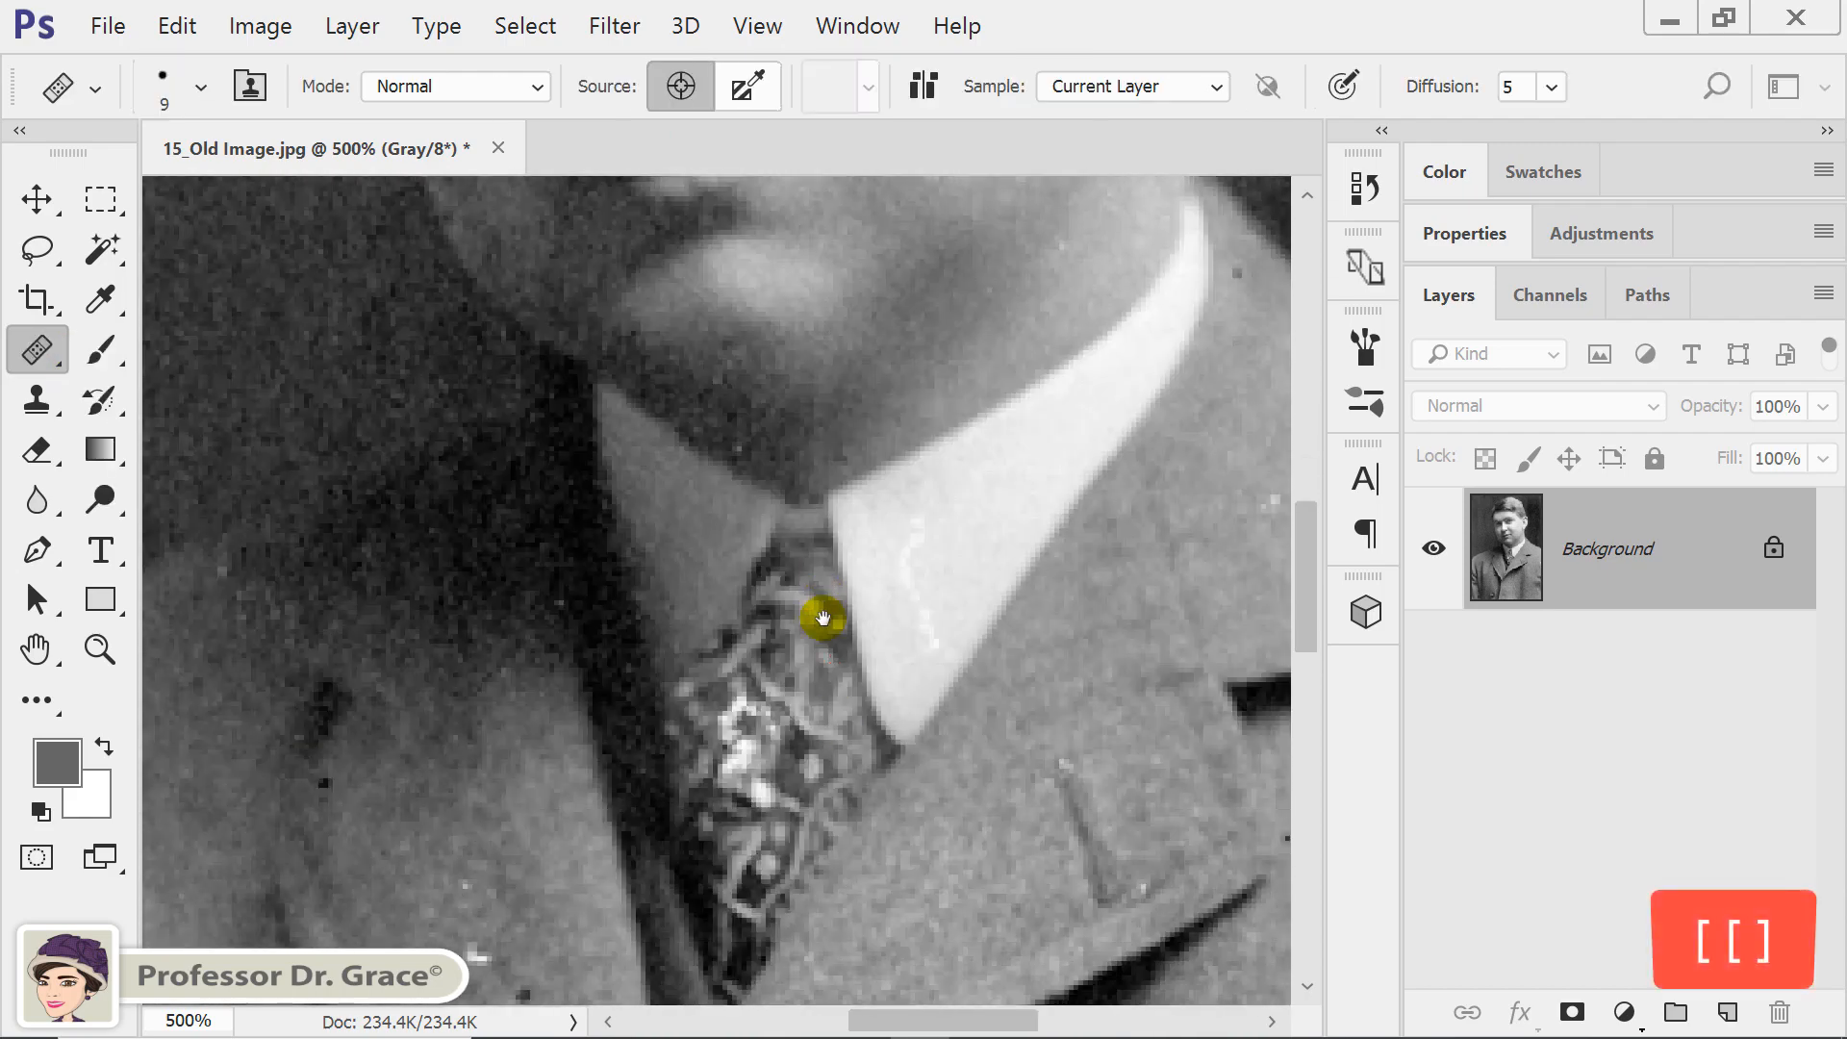
{"action": "key", "text": "bracketleft"}
{"action": "key", "text": "bracketleft"}
{"action": "key", "text": "bracketleft"}
{"action": "key", "text": "bracketleft"}
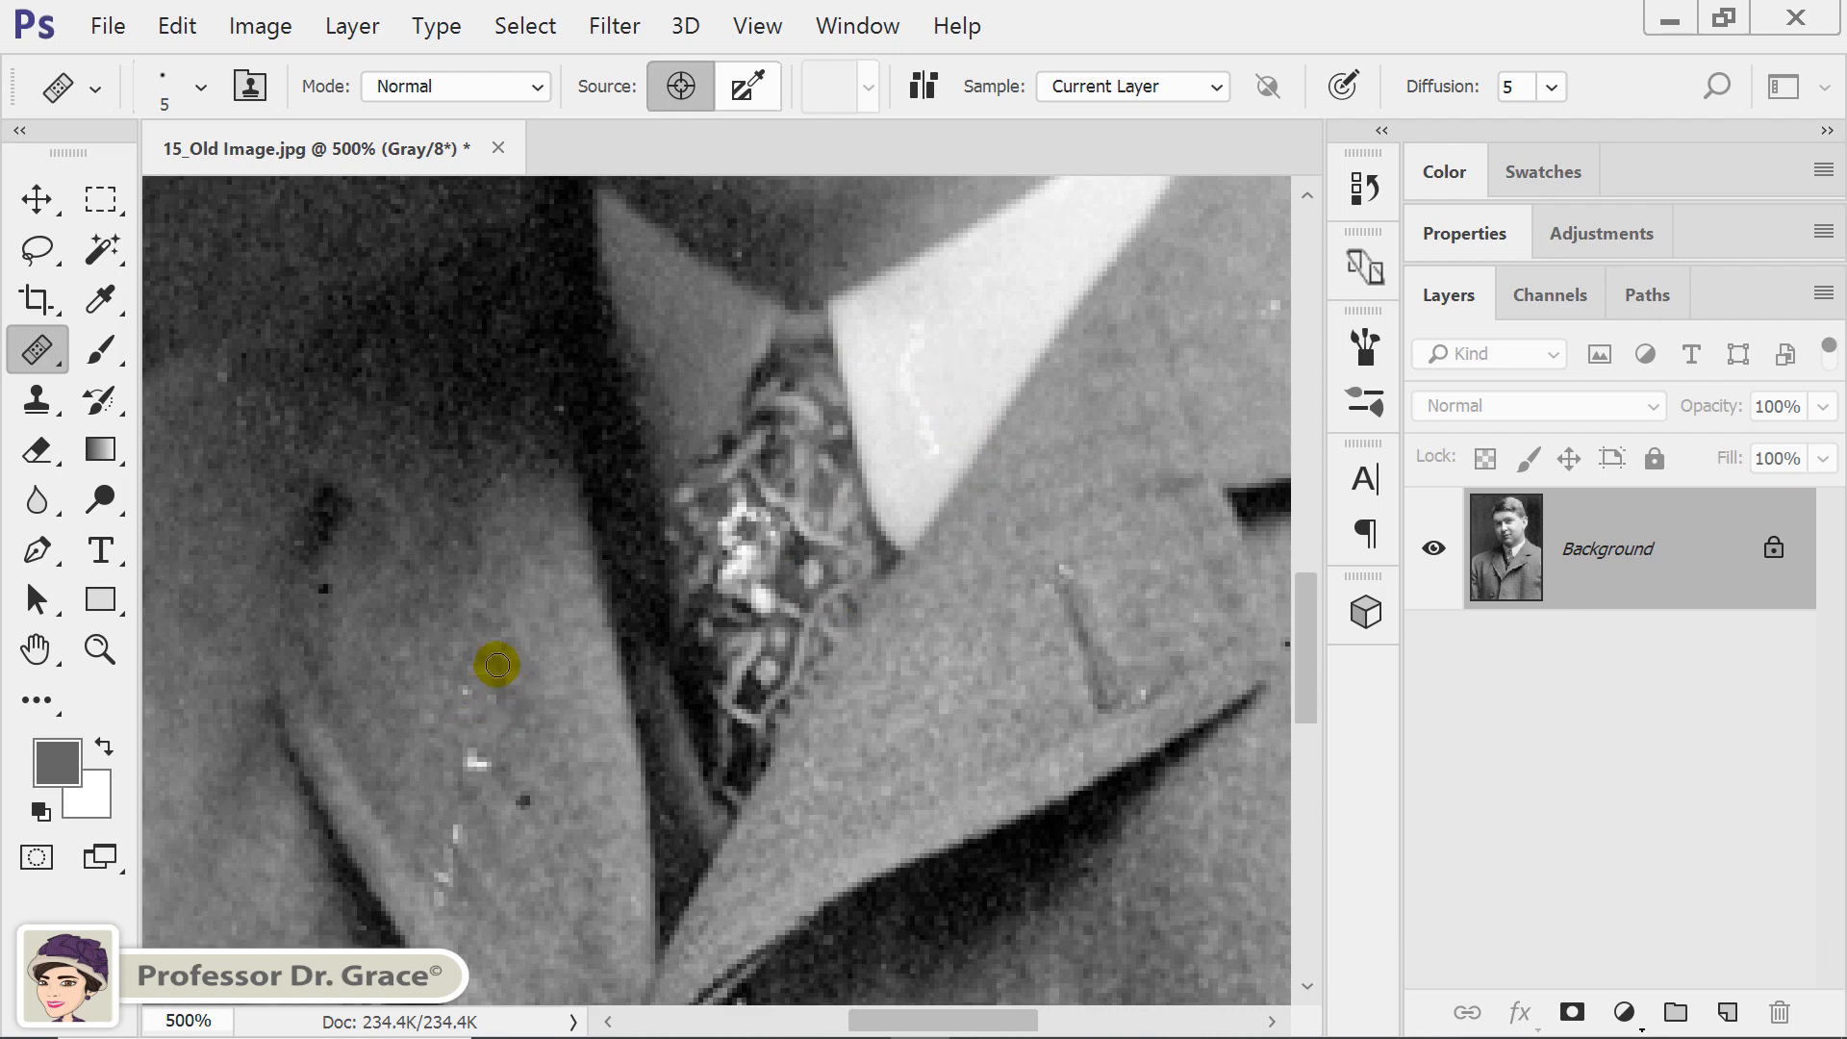
Try healing the jacket without defining a source point, and dismiss the alert
{"action": "left_click", "coordinate": [447, 558]}
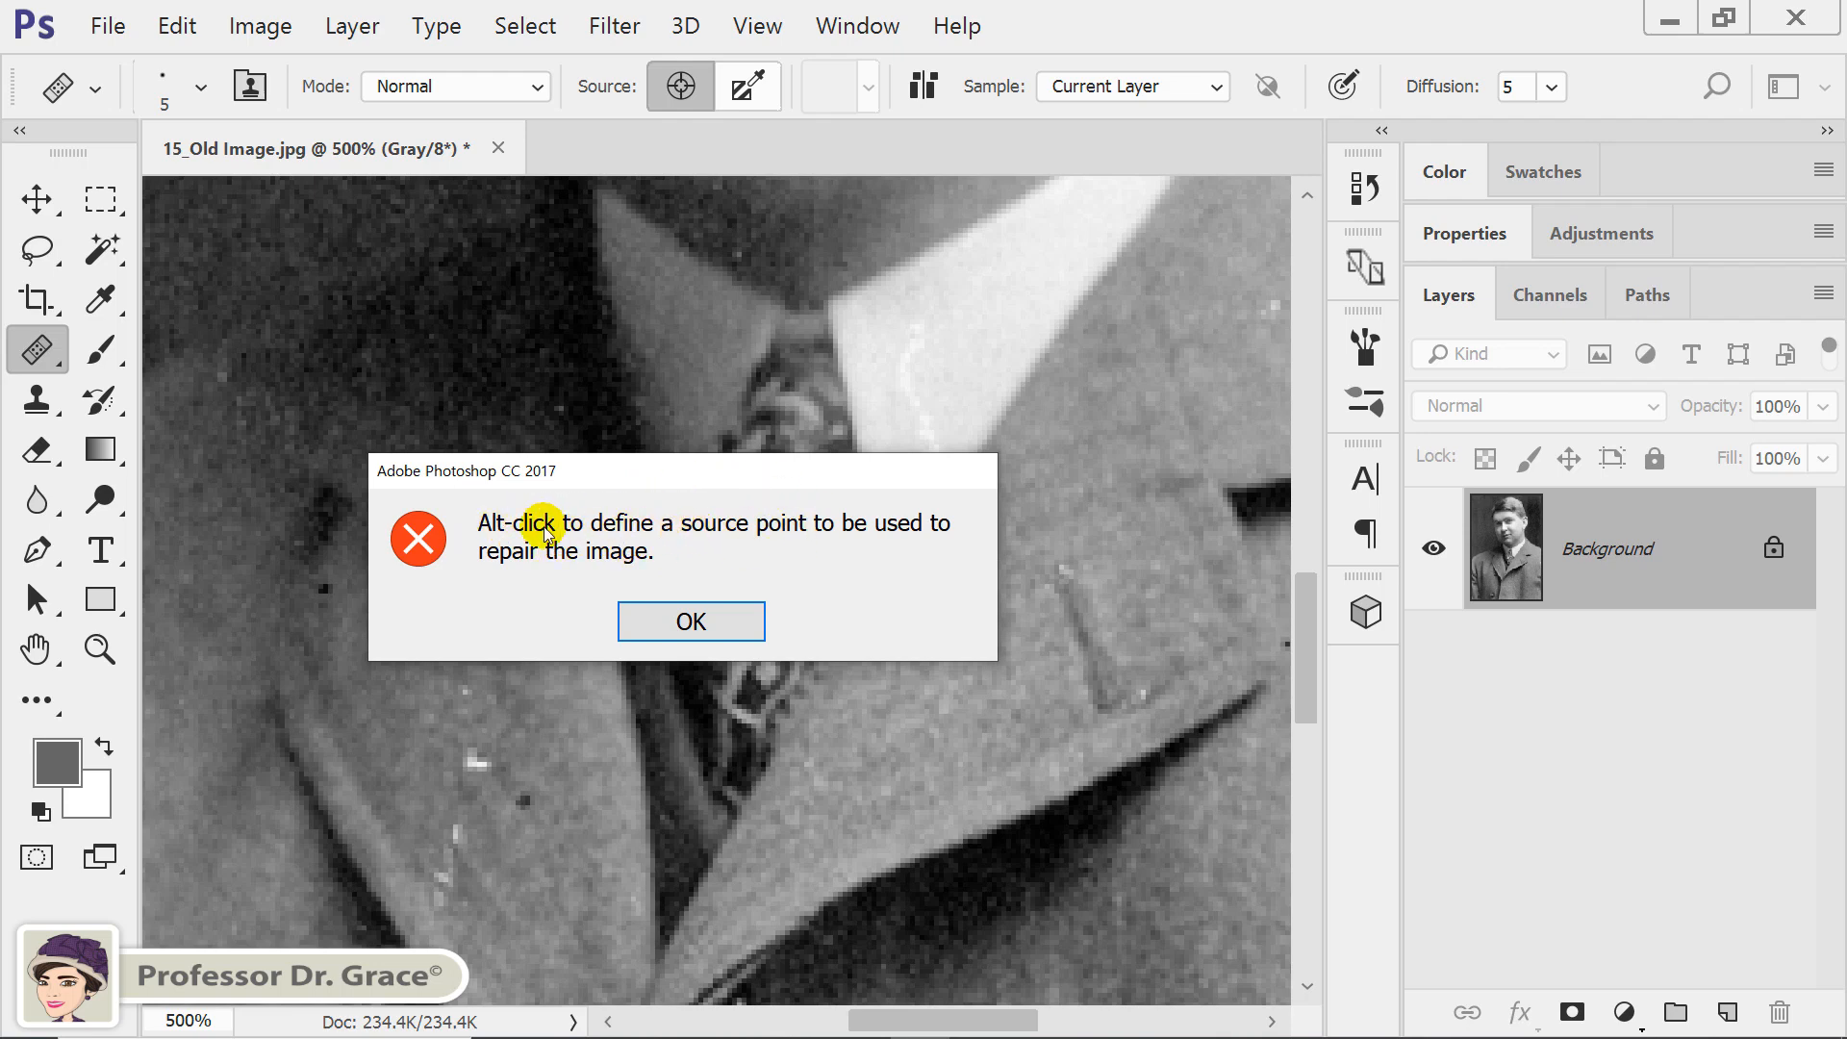
{"action": "left_click", "coordinate": [713, 625]}
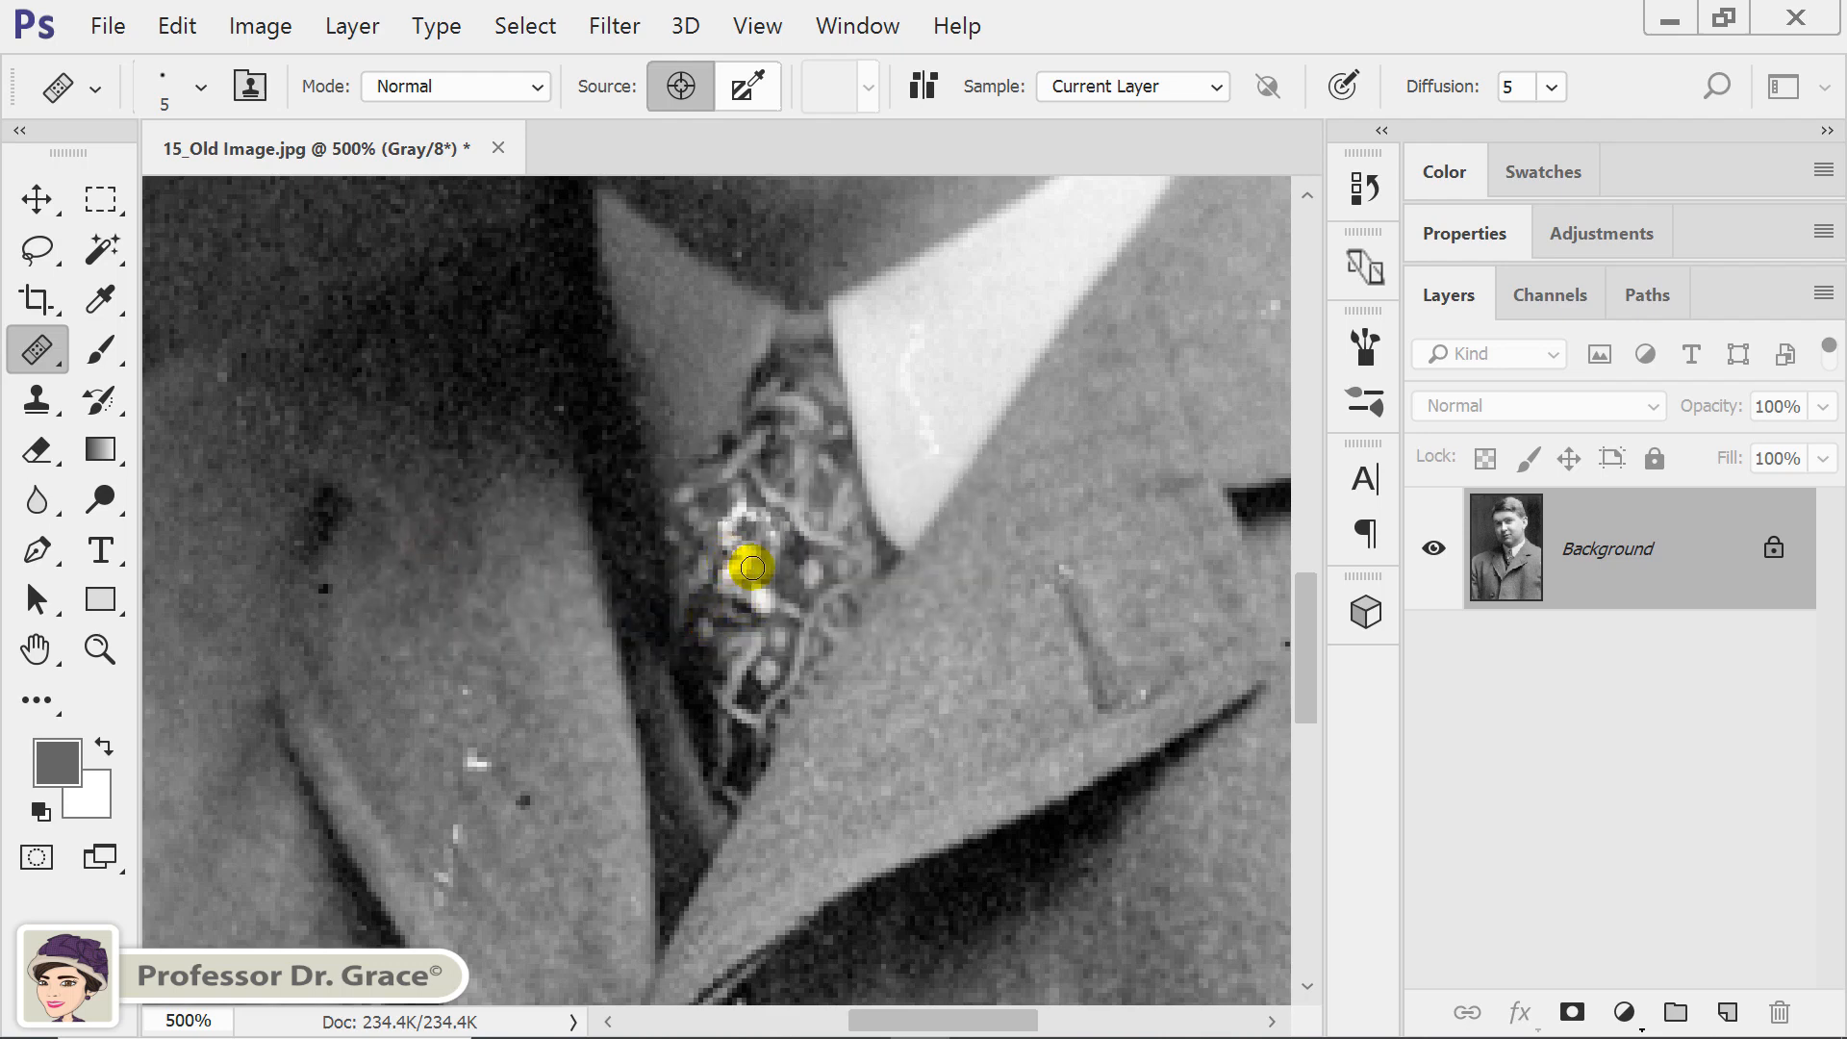
Sample clean fabric above the lapel's buttonhole and heal the white speck at the buttonhole's upper end
{"action": "left_click_drag", "start_coordinate": [789, 608], "coordinate": [752, 630]}
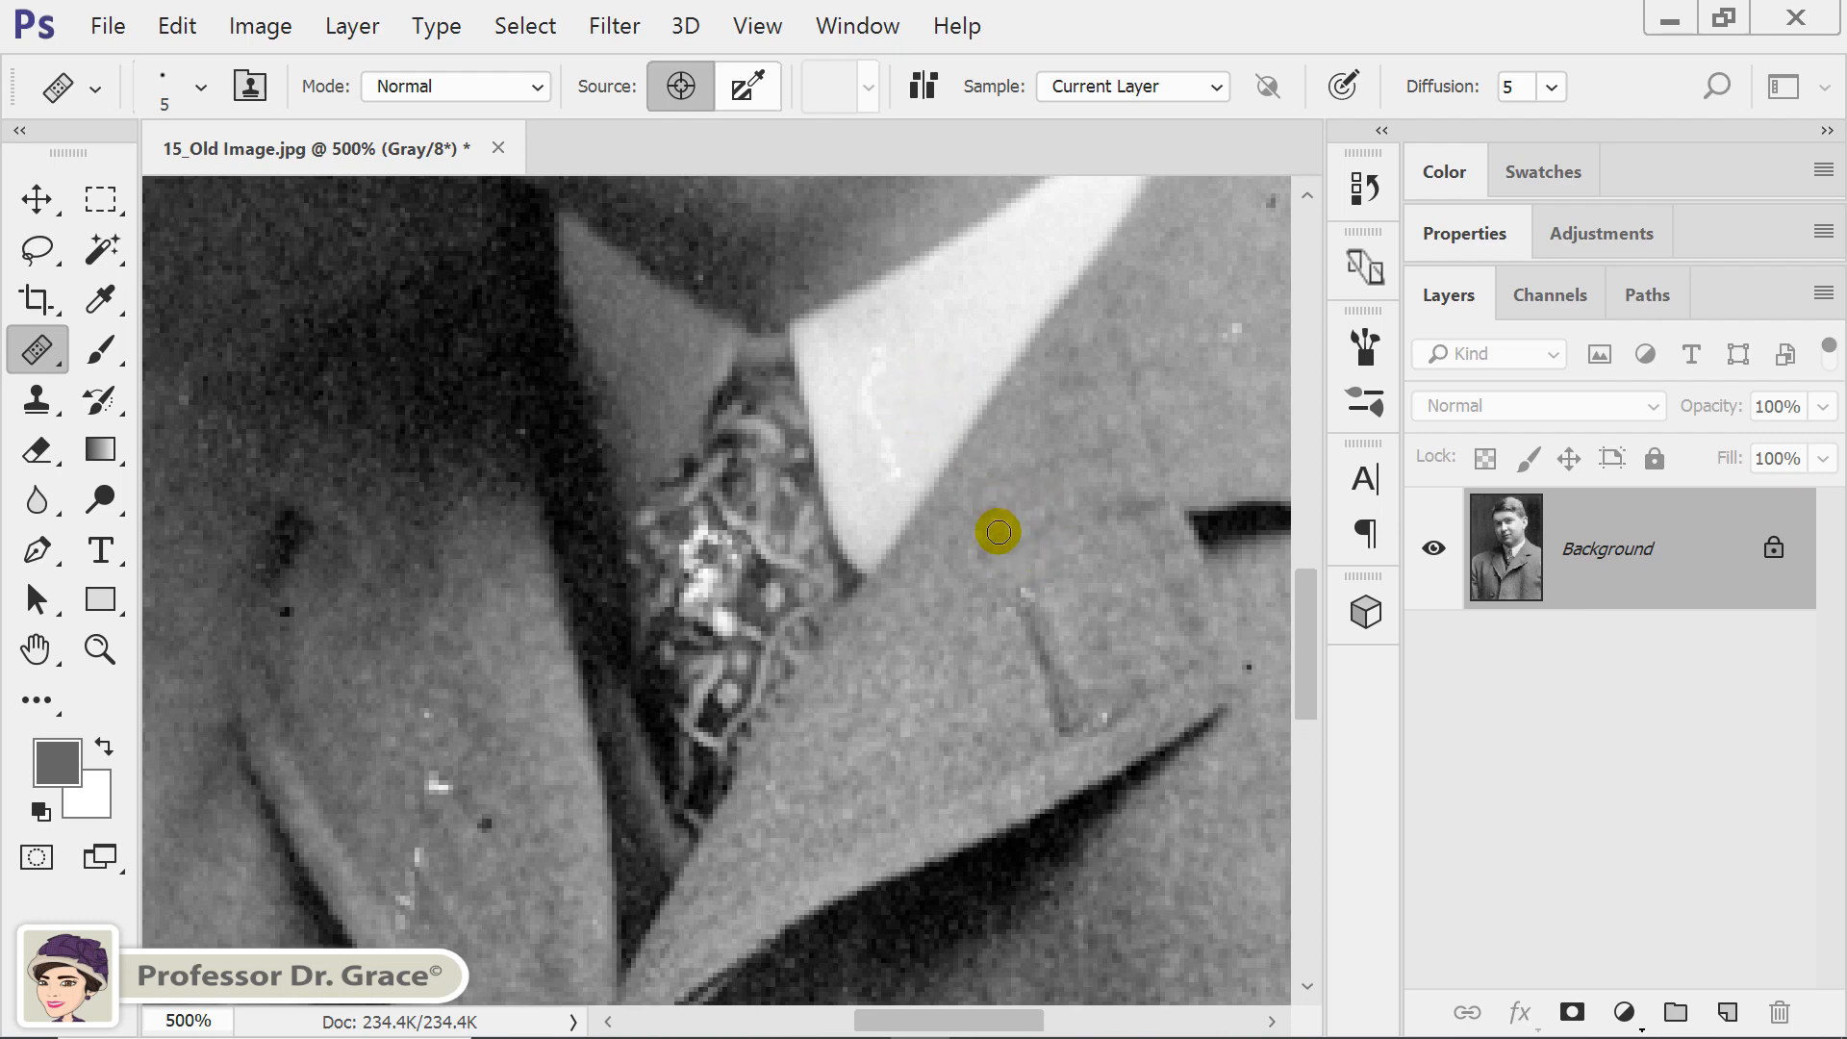
{"action": "key", "text": "alt"}
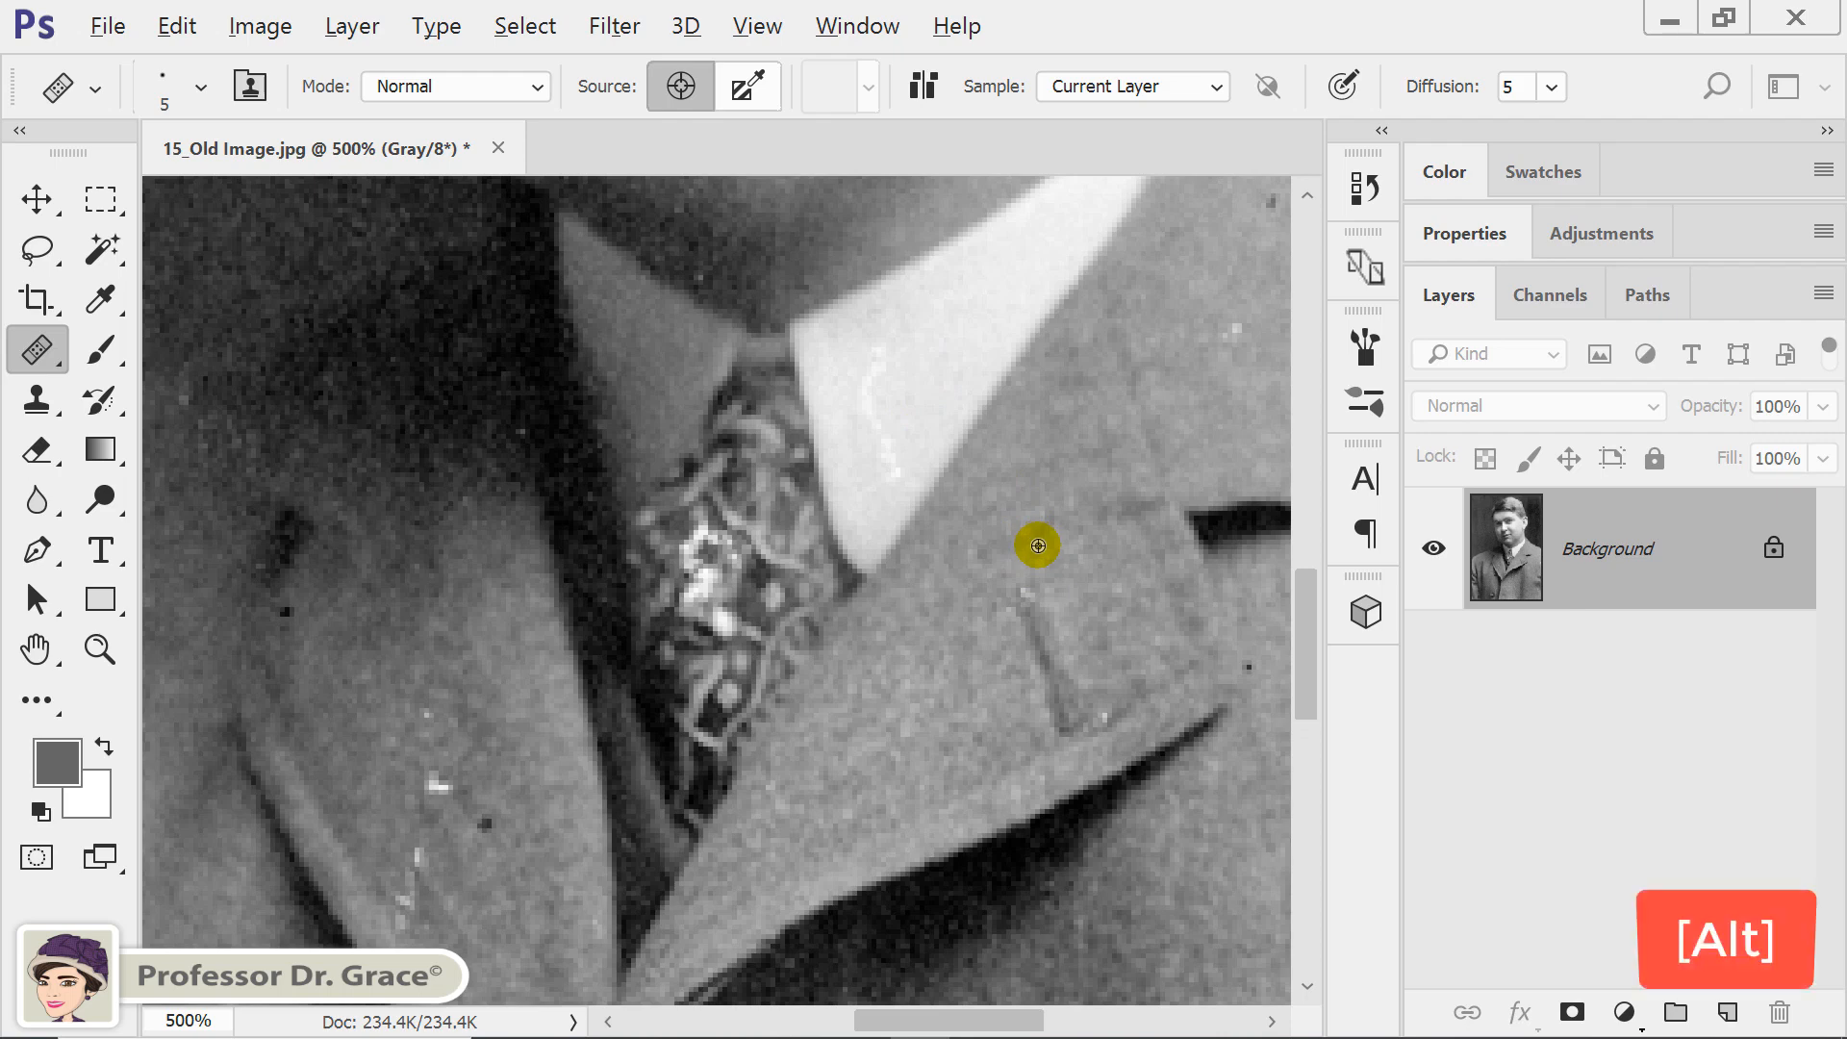
{"action": "left_click", "coordinate": [1039, 545], "text": "alt"}
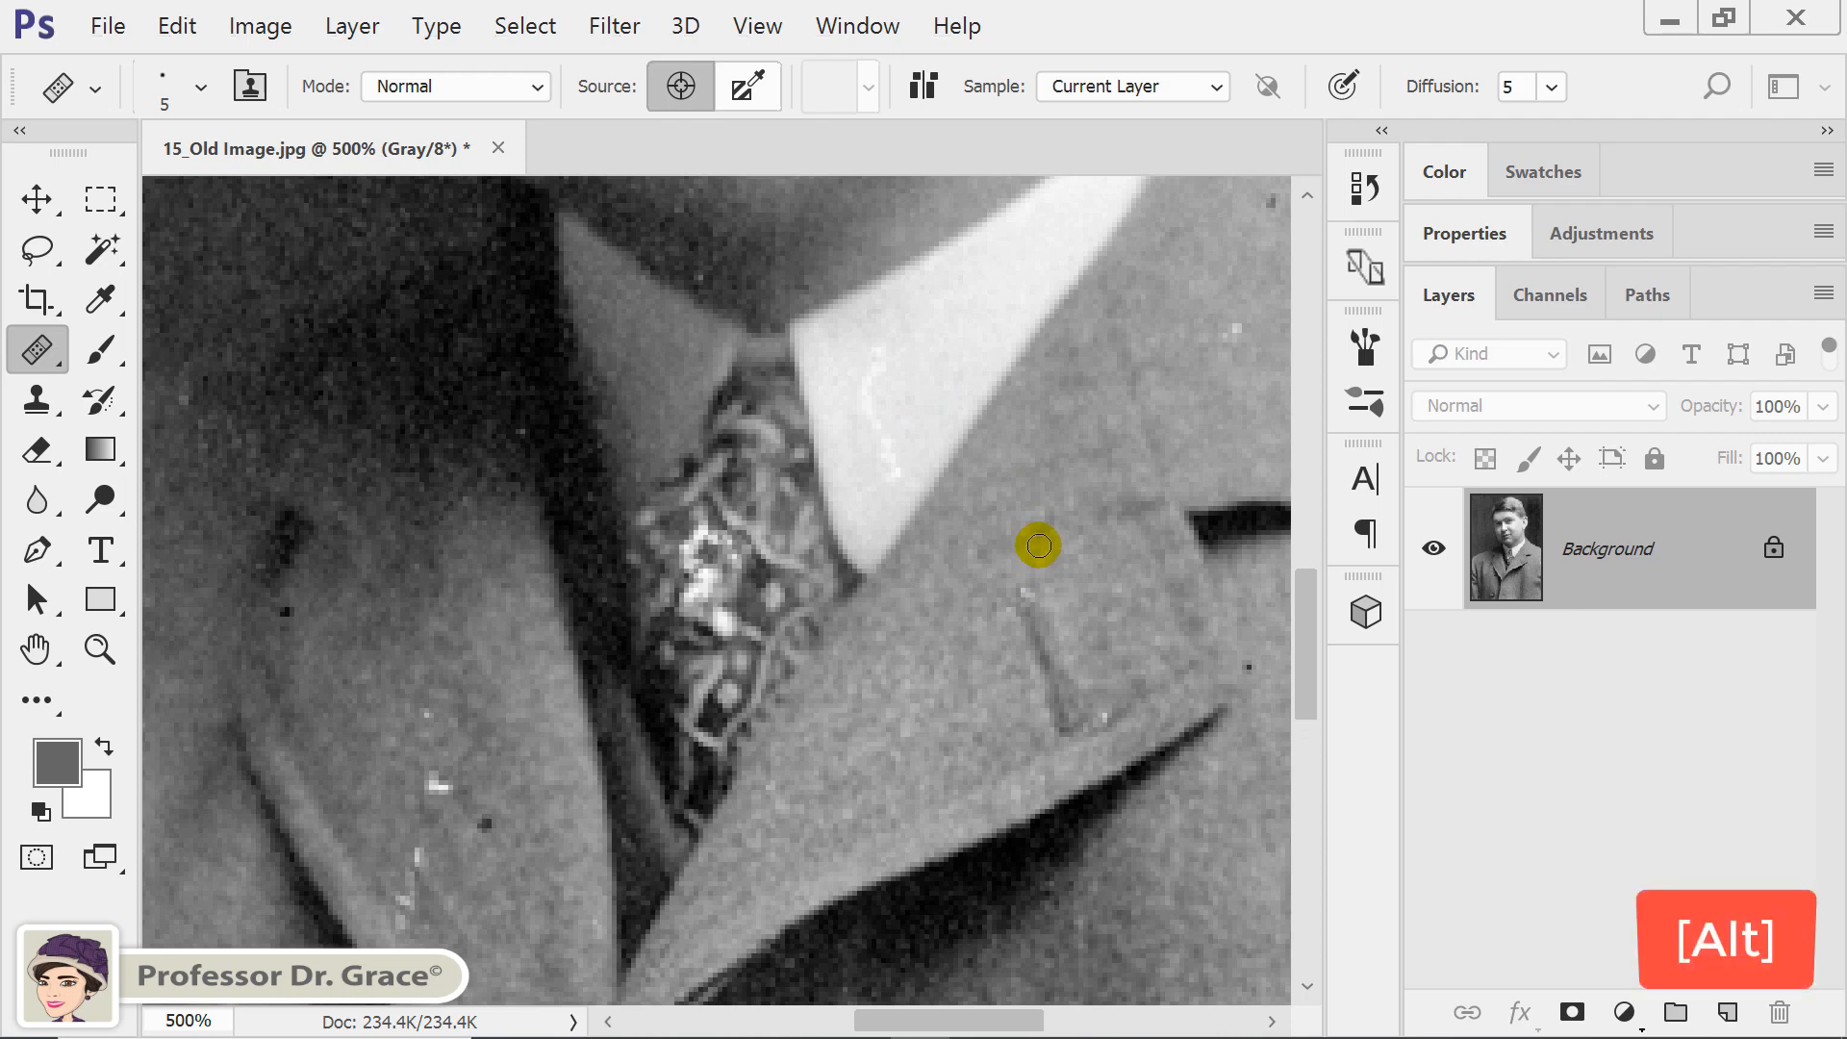
{"action": "left_click", "coordinate": [1024, 599]}
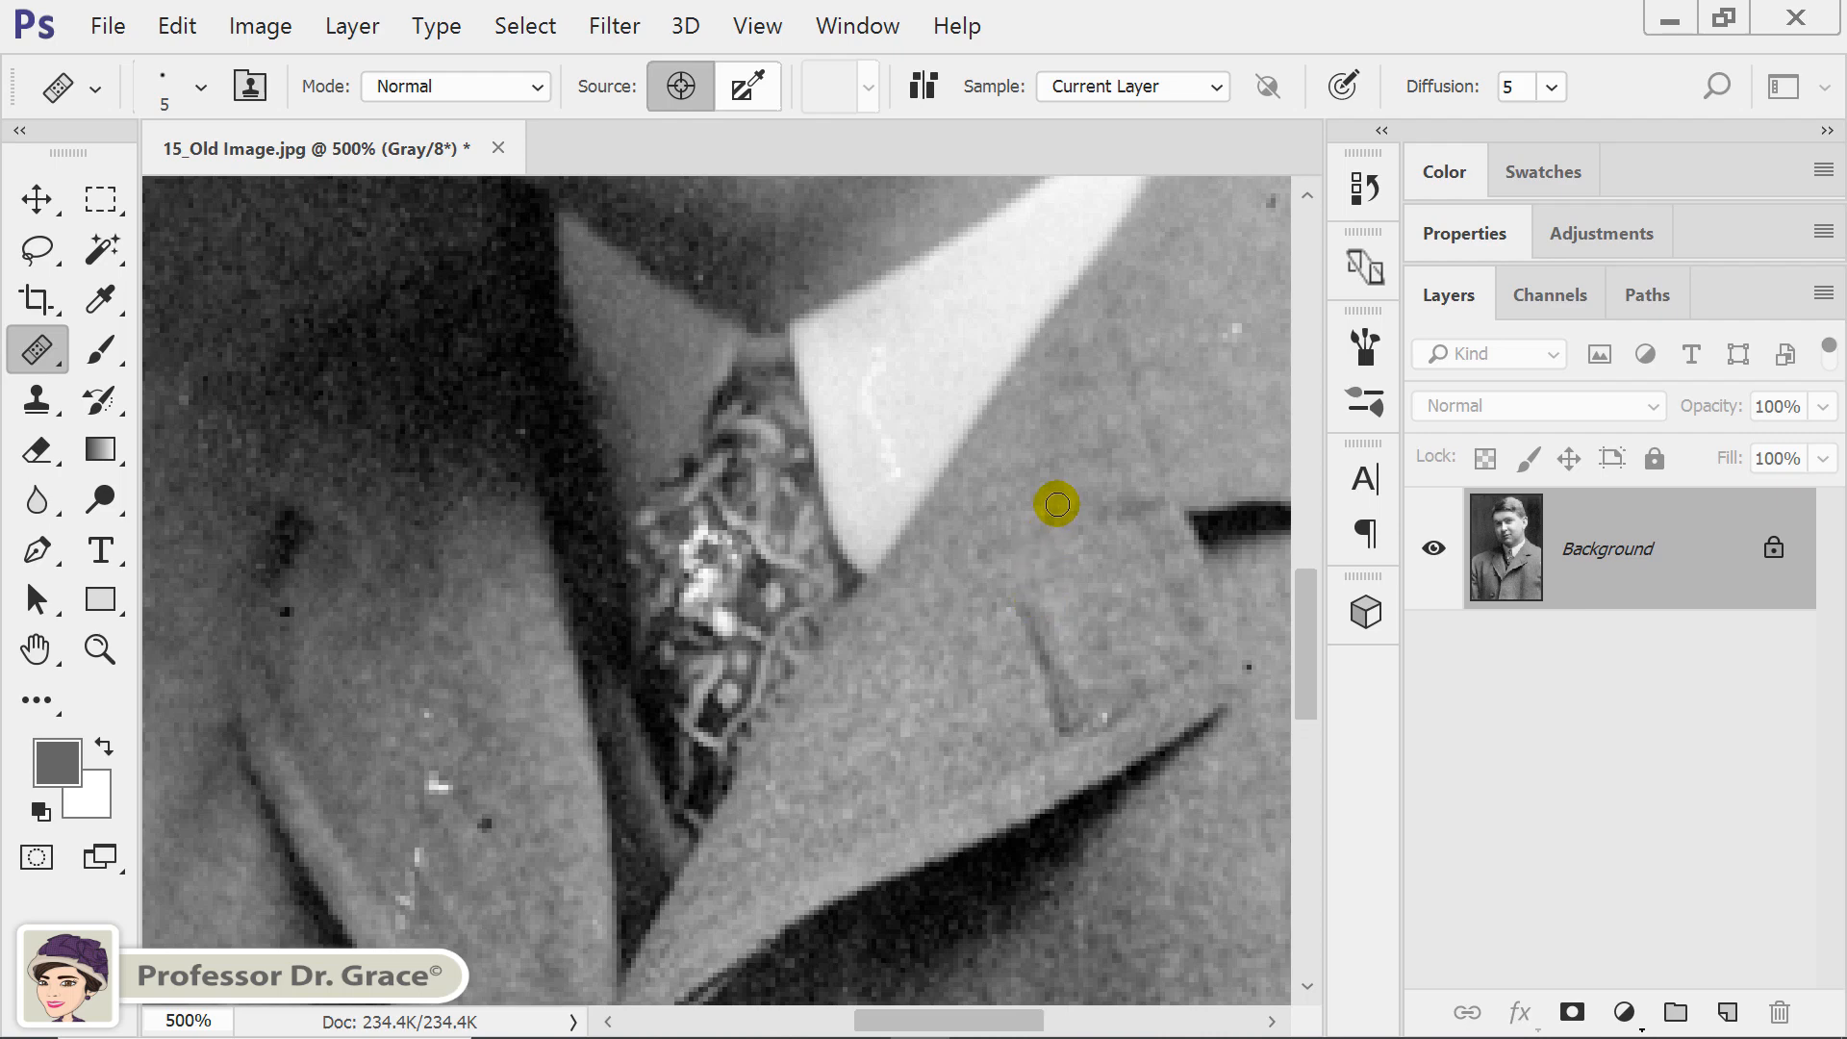
Sample clean jacket fabric below the white specks near the shoulder, and heal the specks
{"action": "key", "text": "alt"}
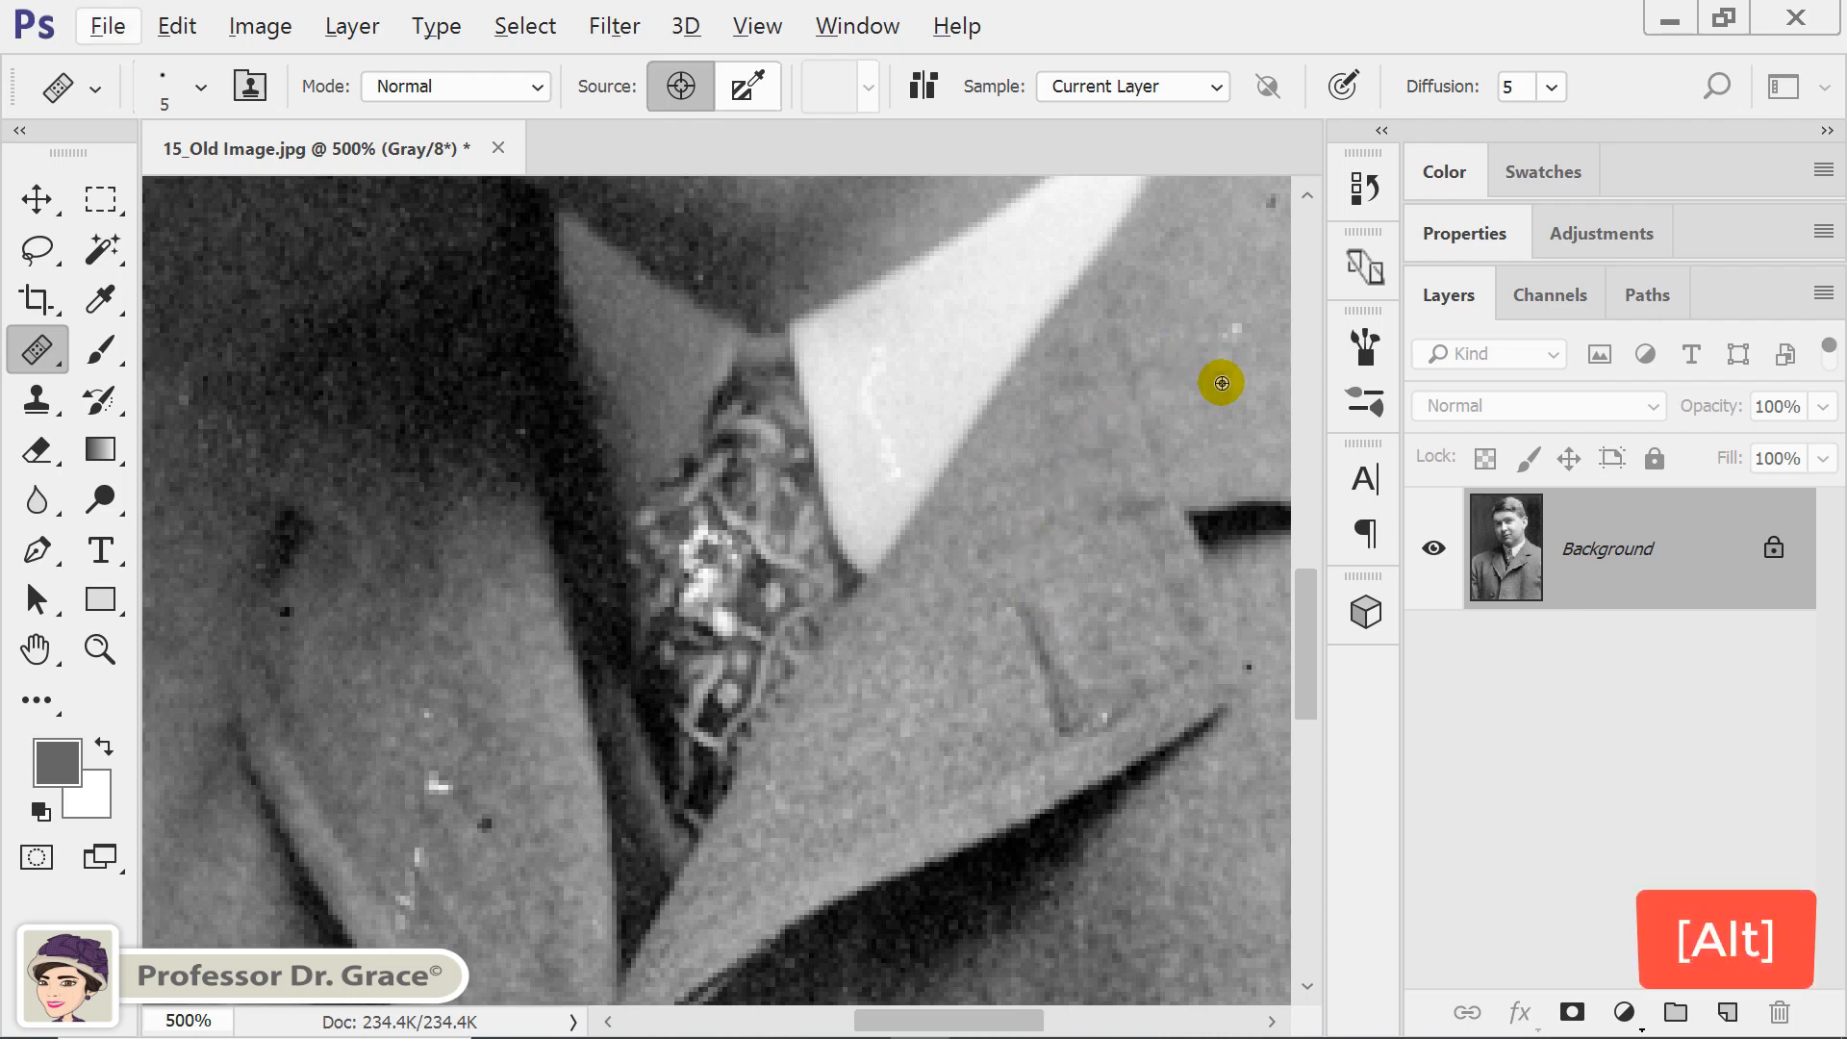
{"action": "left_click", "coordinate": [1222, 383], "text": "alt"}
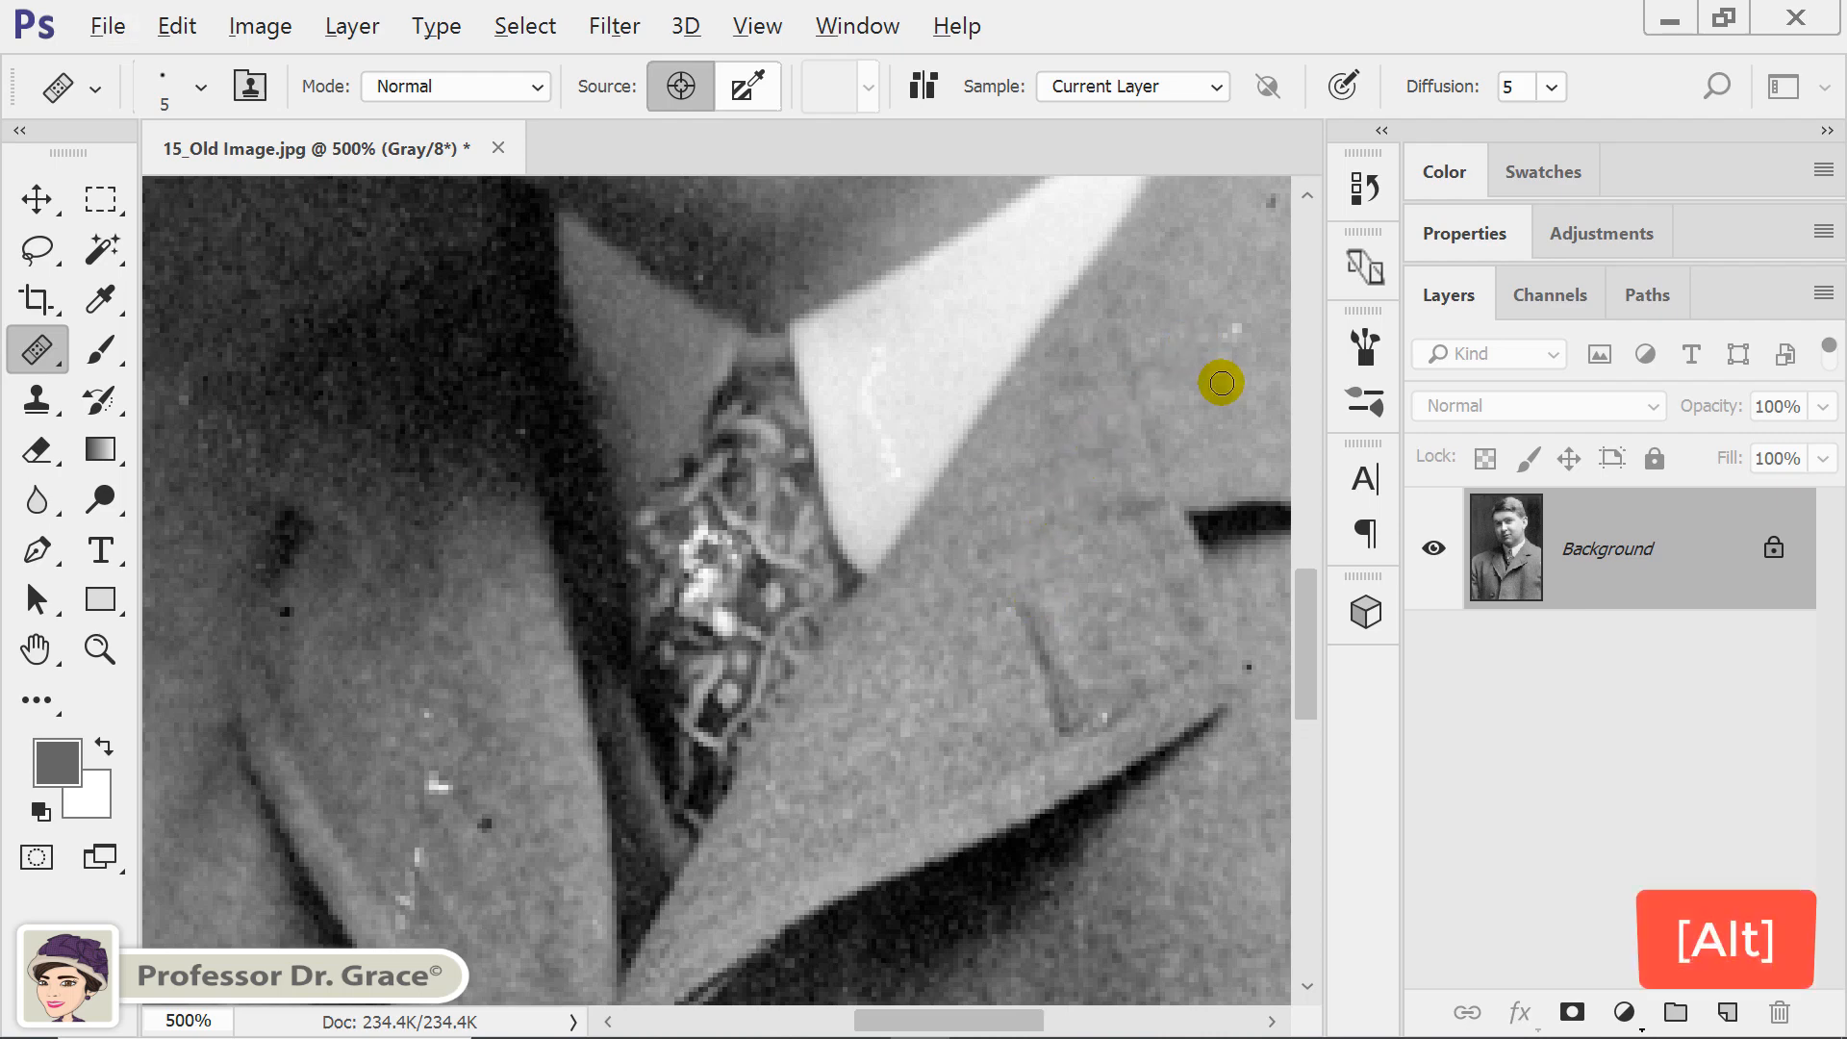
{"action": "key", "text": "alt"}
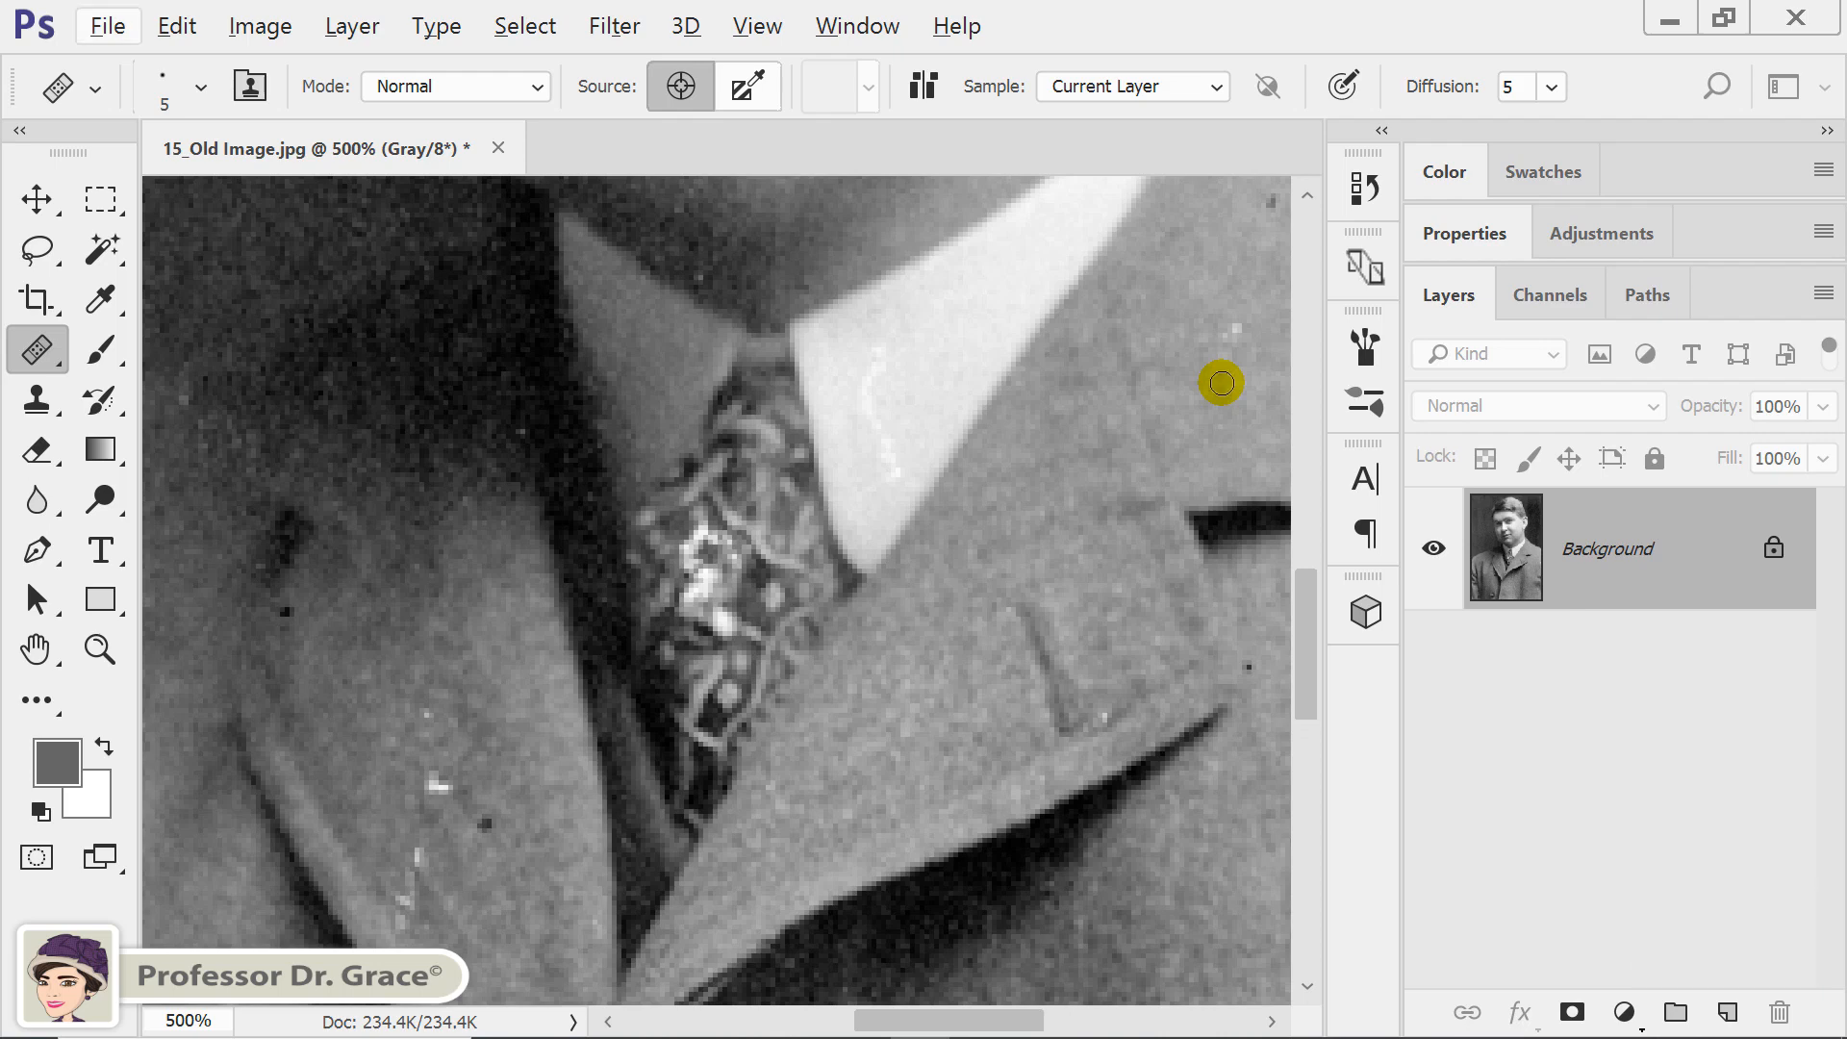
{"action": "key", "text": "alt"}
{"action": "left_click", "coordinate": [1222, 384], "text": "alt"}
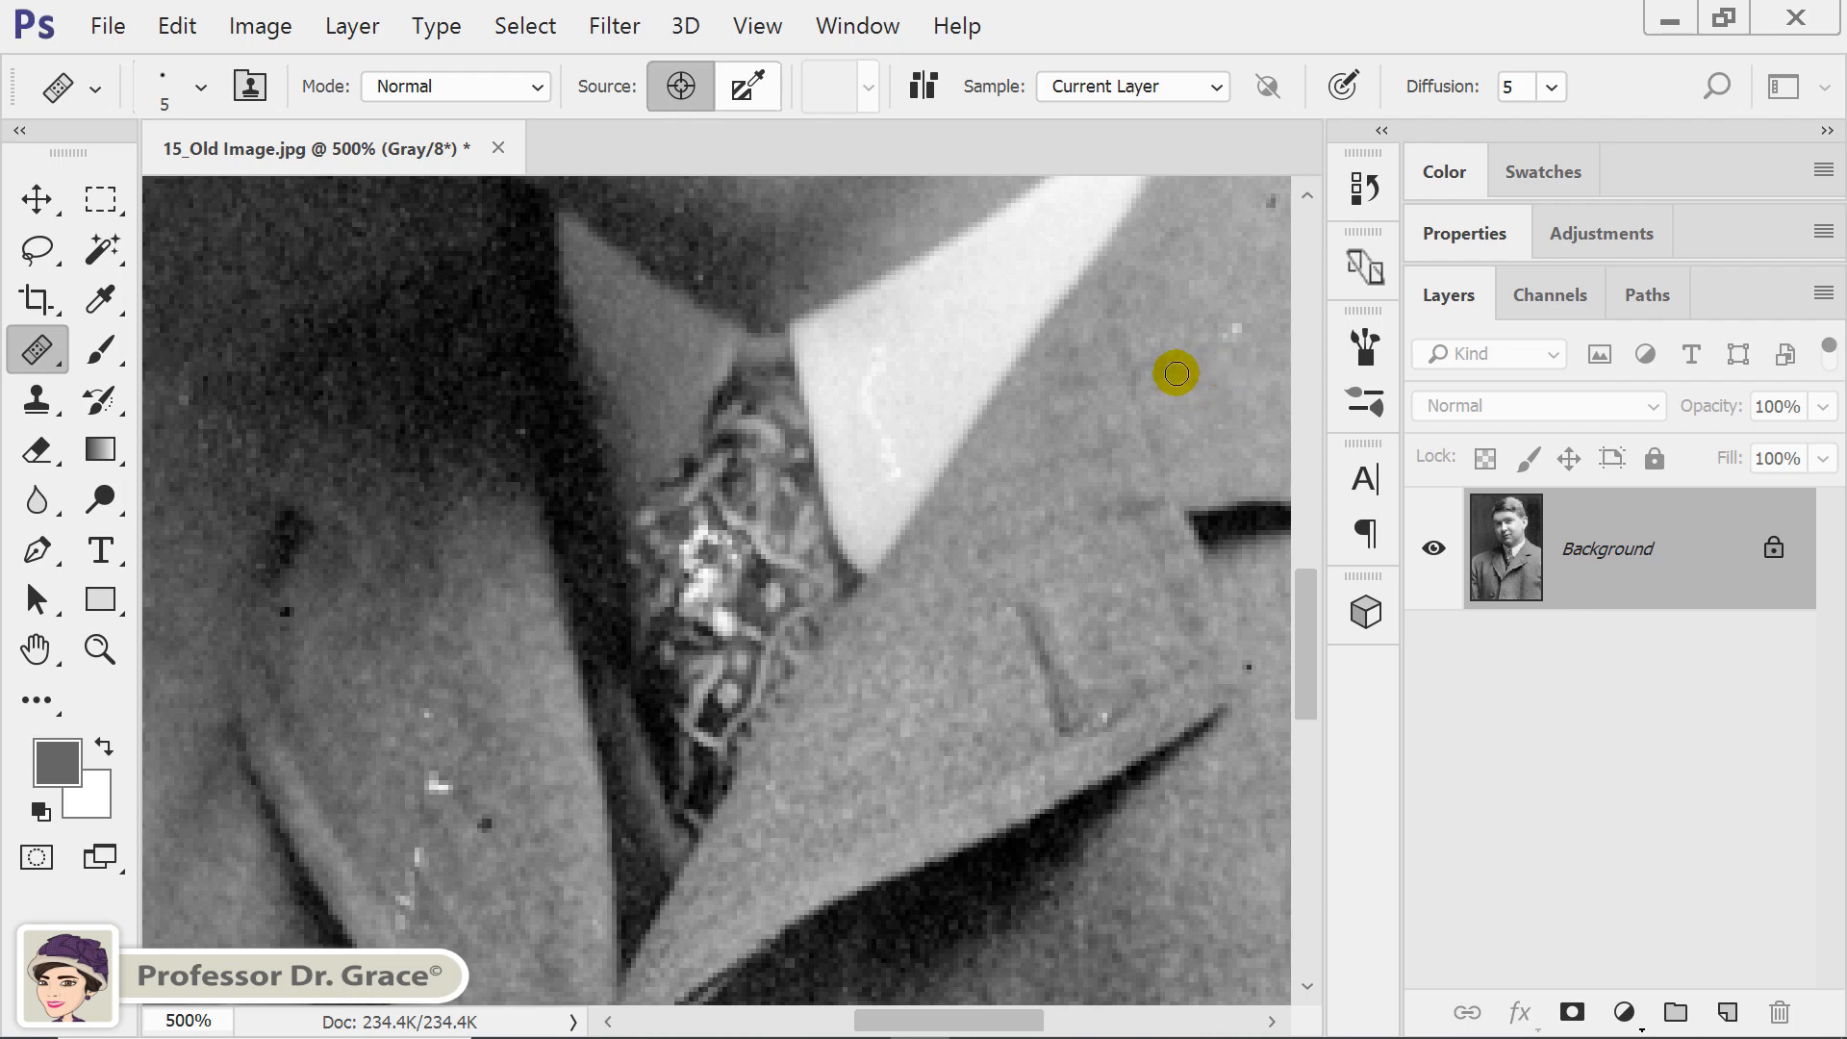
{"action": "key", "text": "alt"}
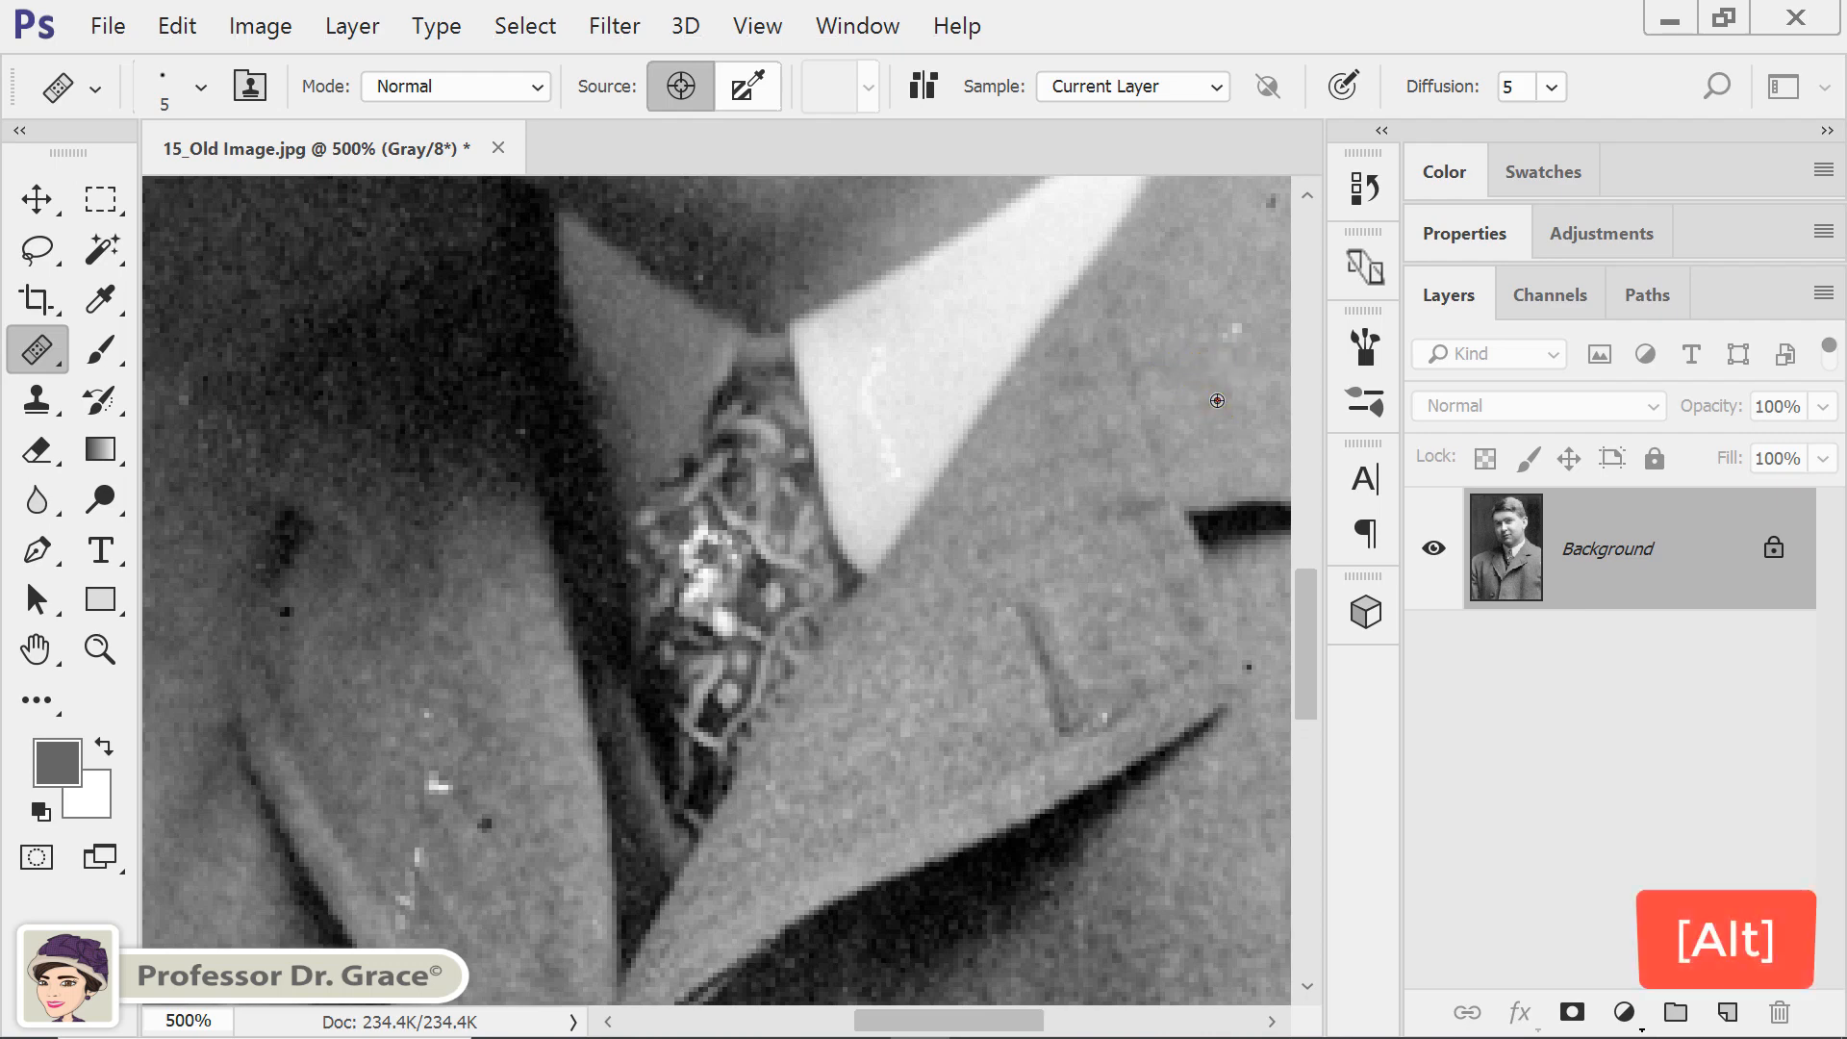
{"action": "left_click", "coordinate": [1237, 331], "text": "alt"}
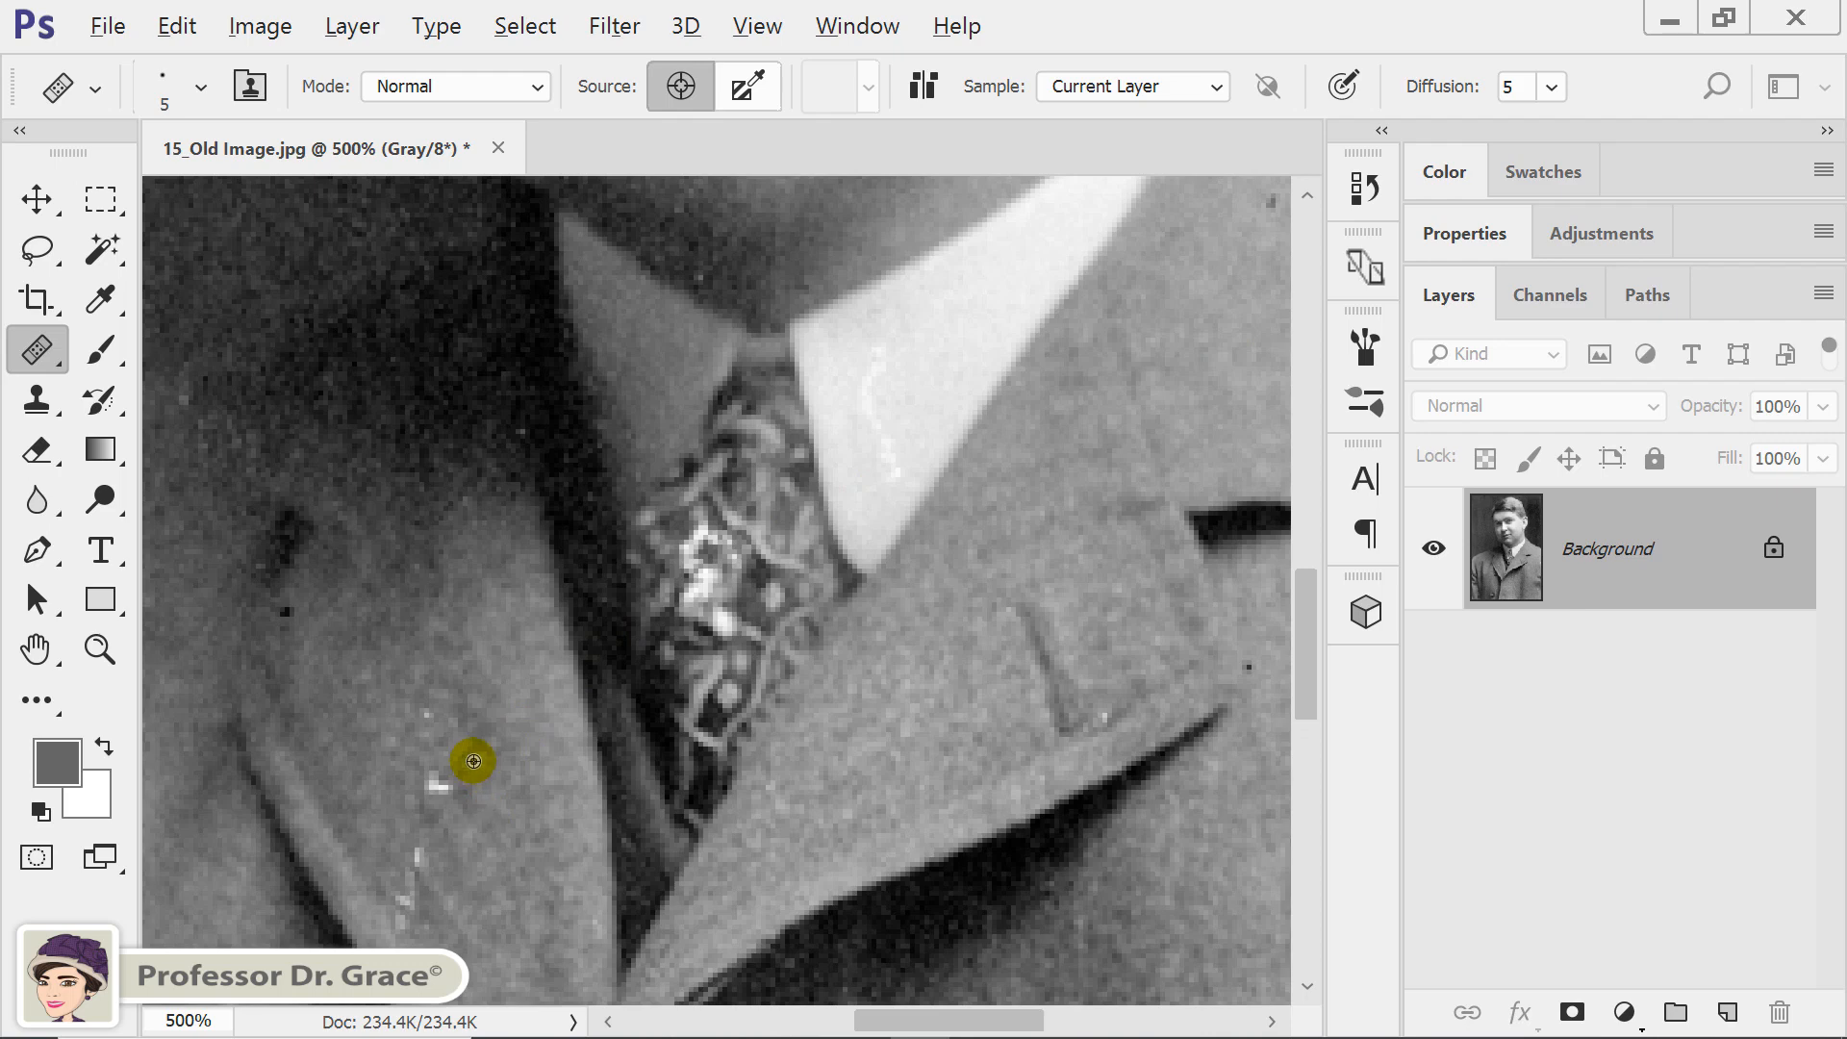
Heal the bright white mark on the left lapel from nearby fabric, using a brush size of 8
{"action": "left_click", "coordinate": [473, 760], "text": "alt"}
{"action": "left_click", "coordinate": [452, 780]}
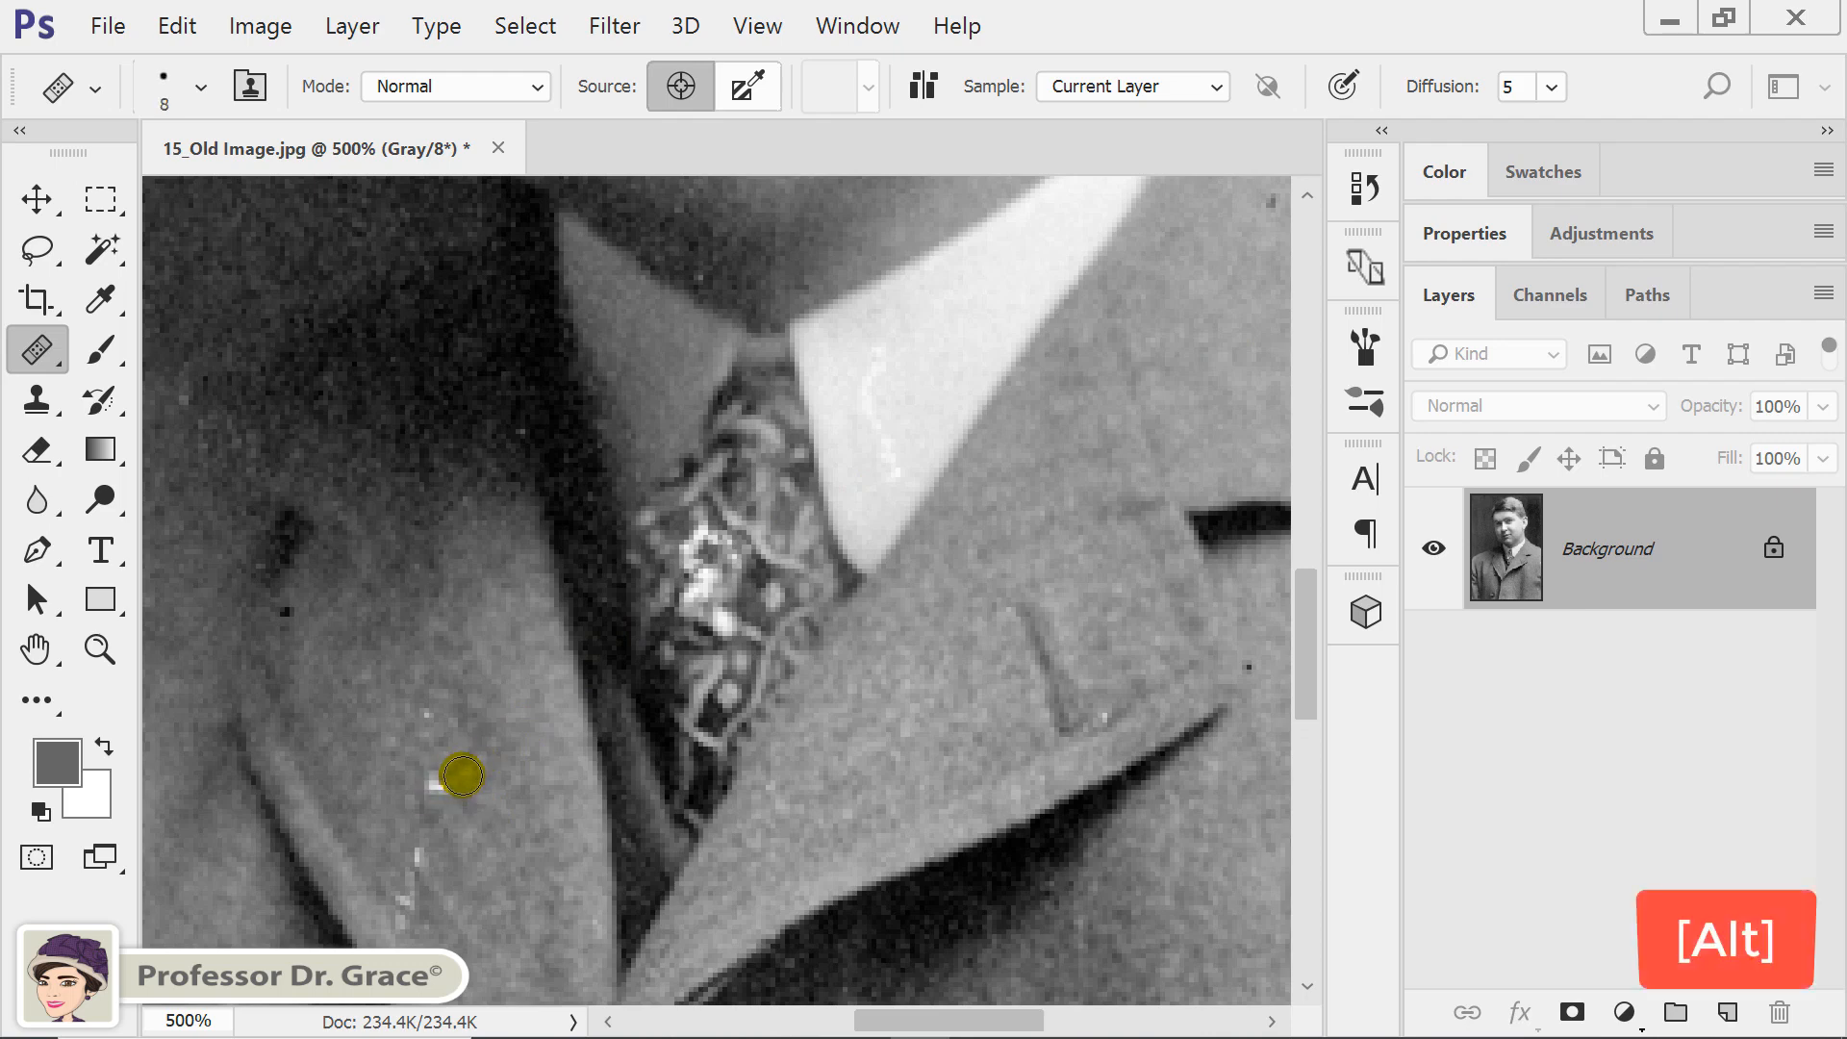
{"action": "left_click", "coordinate": [497, 752]}
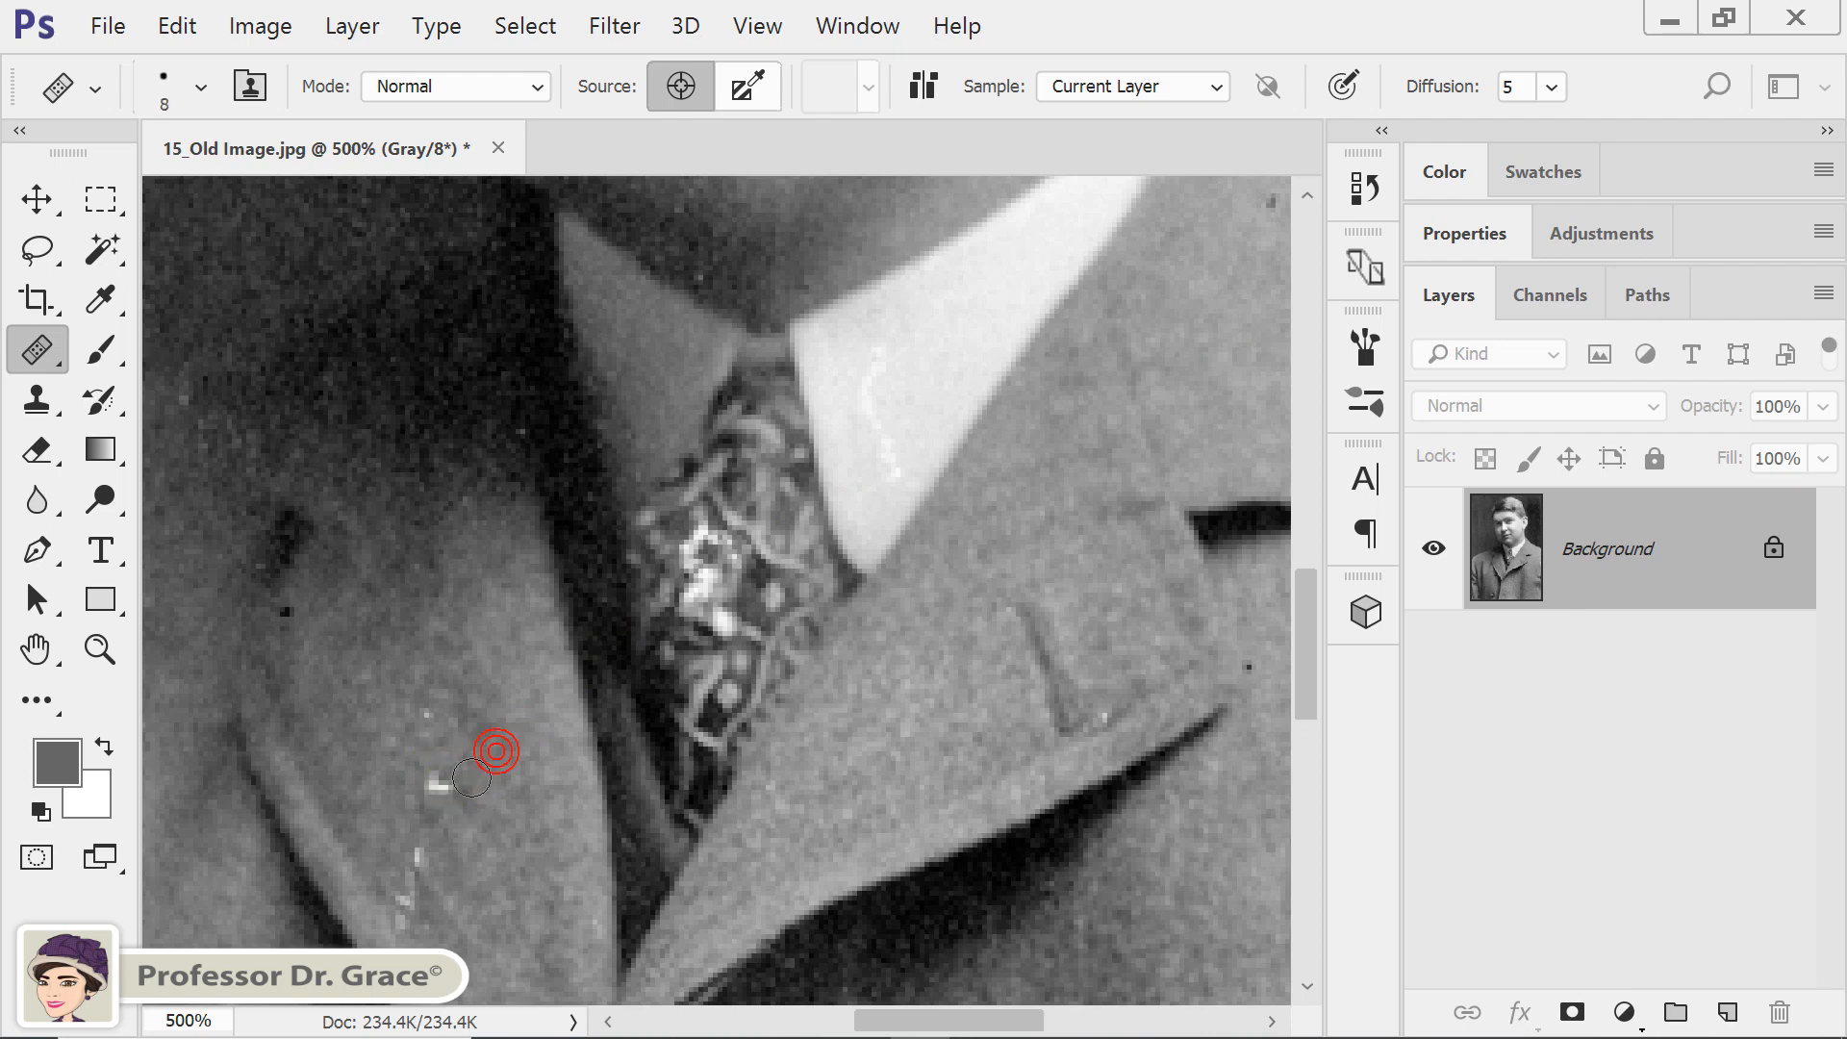
{"action": "left_click", "coordinate": [451, 782]}
Heal the small white speck and the vertical white scratch on the left lapel, resampling clean fabric beside each
{"action": "left_click", "coordinate": [455, 706], "text": "alt"}
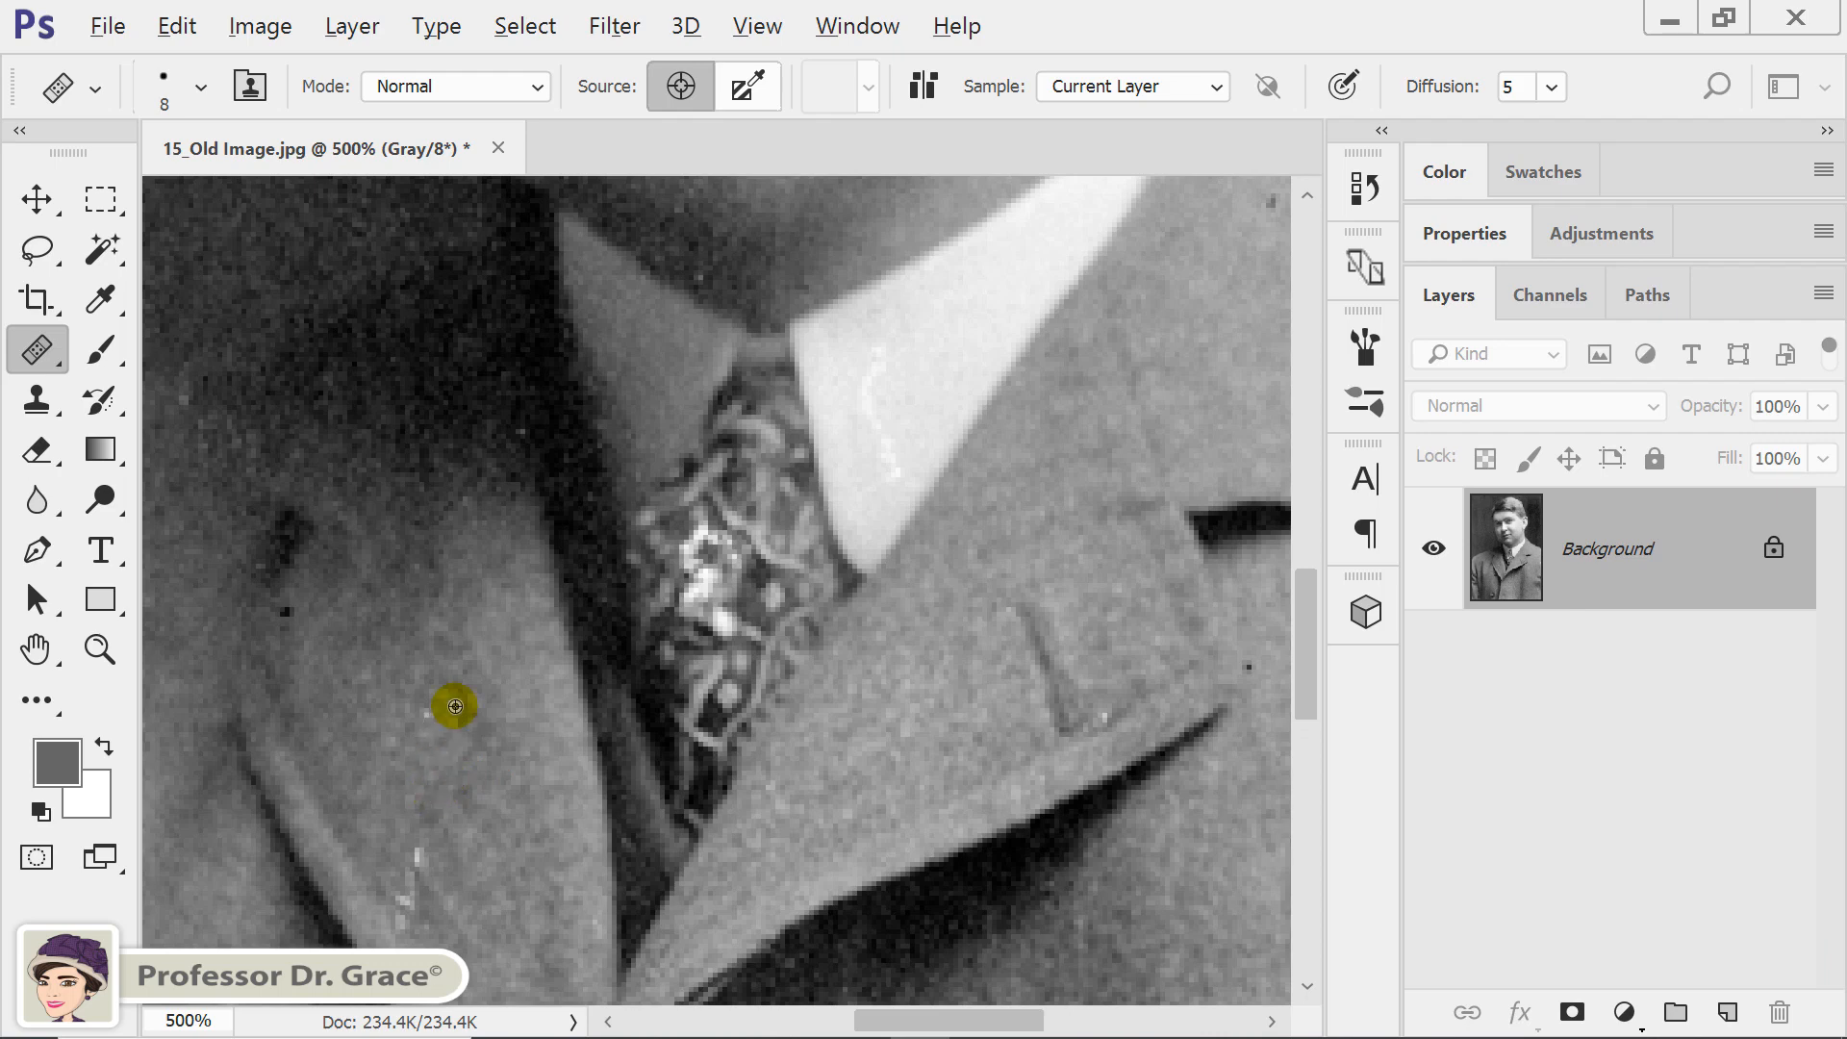
{"action": "left_click", "coordinate": [429, 720]}
{"action": "left_click", "coordinate": [441, 843], "text": "alt"}
{"action": "left_click", "coordinate": [411, 861]}
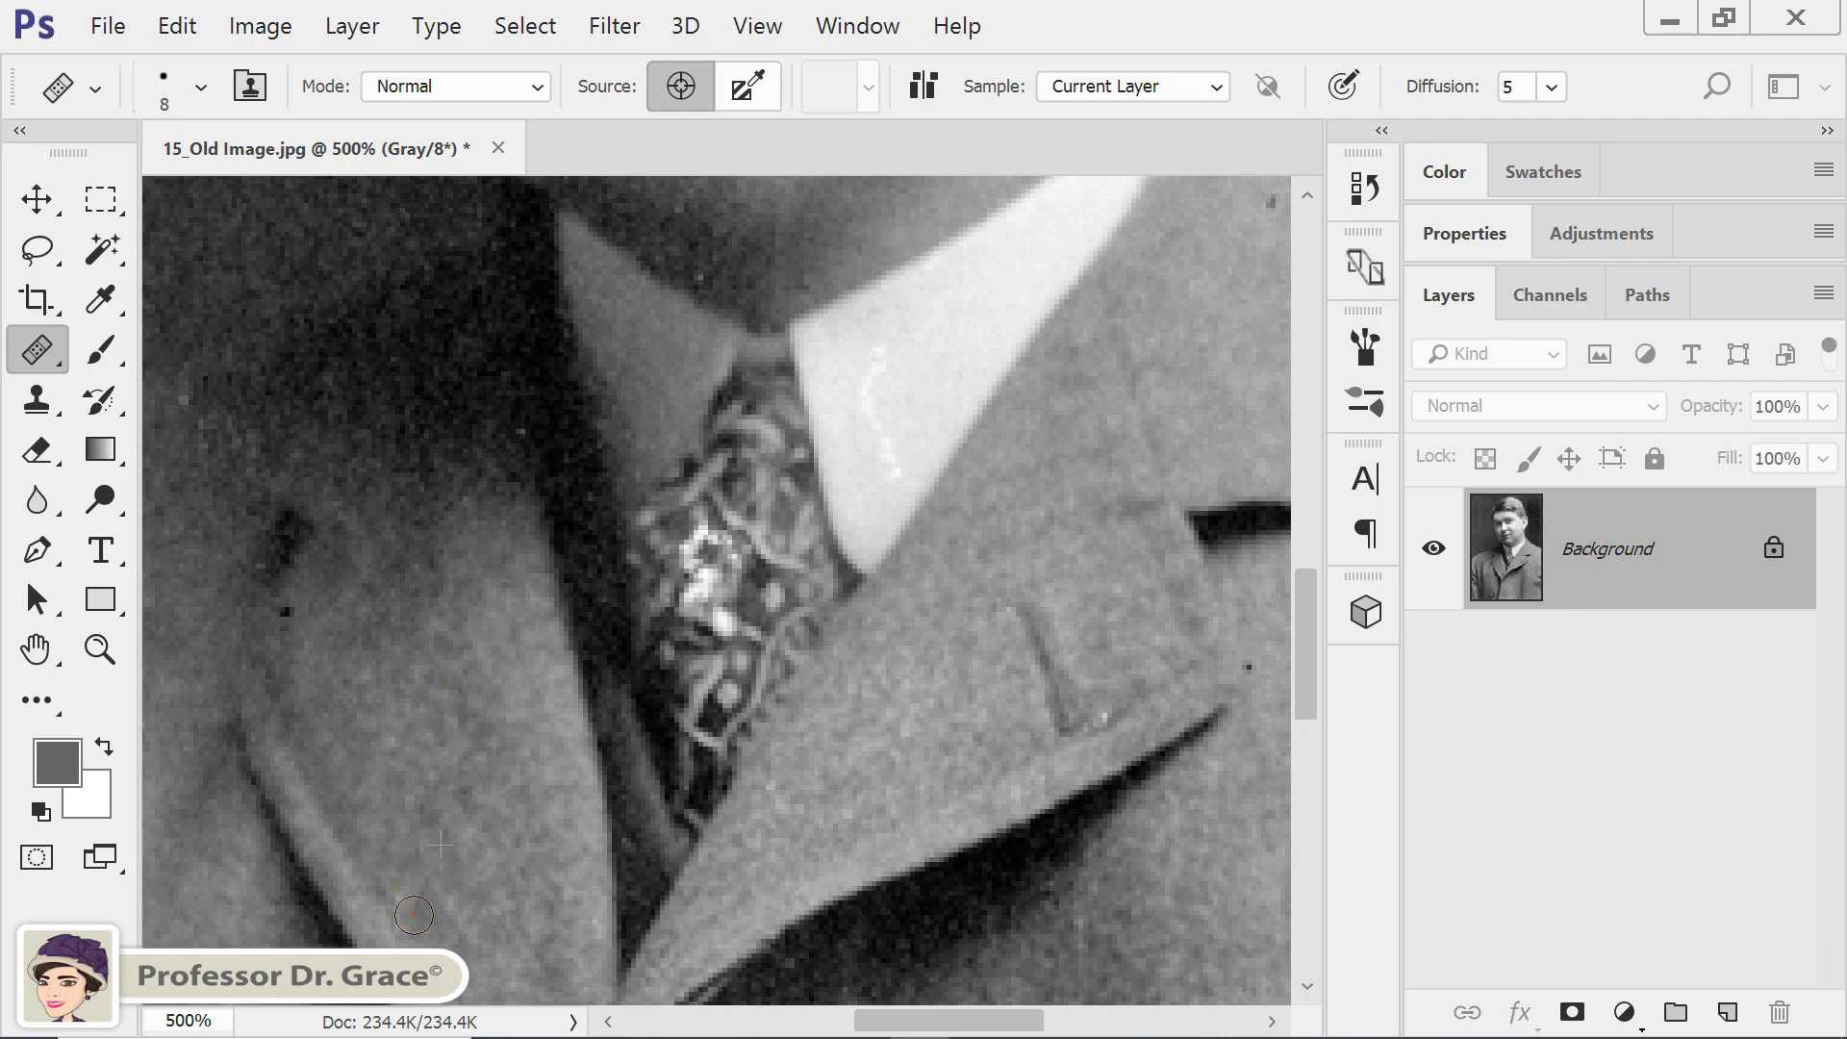
{"action": "left_click", "coordinate": [472, 476], "text": "alt"}
Heal the white specks on the jacket front to the right of the lapel's dark shadow using nearby fabric
{"action": "left_click_drag", "start_coordinate": [994, 548], "coordinate": [689, 457]}
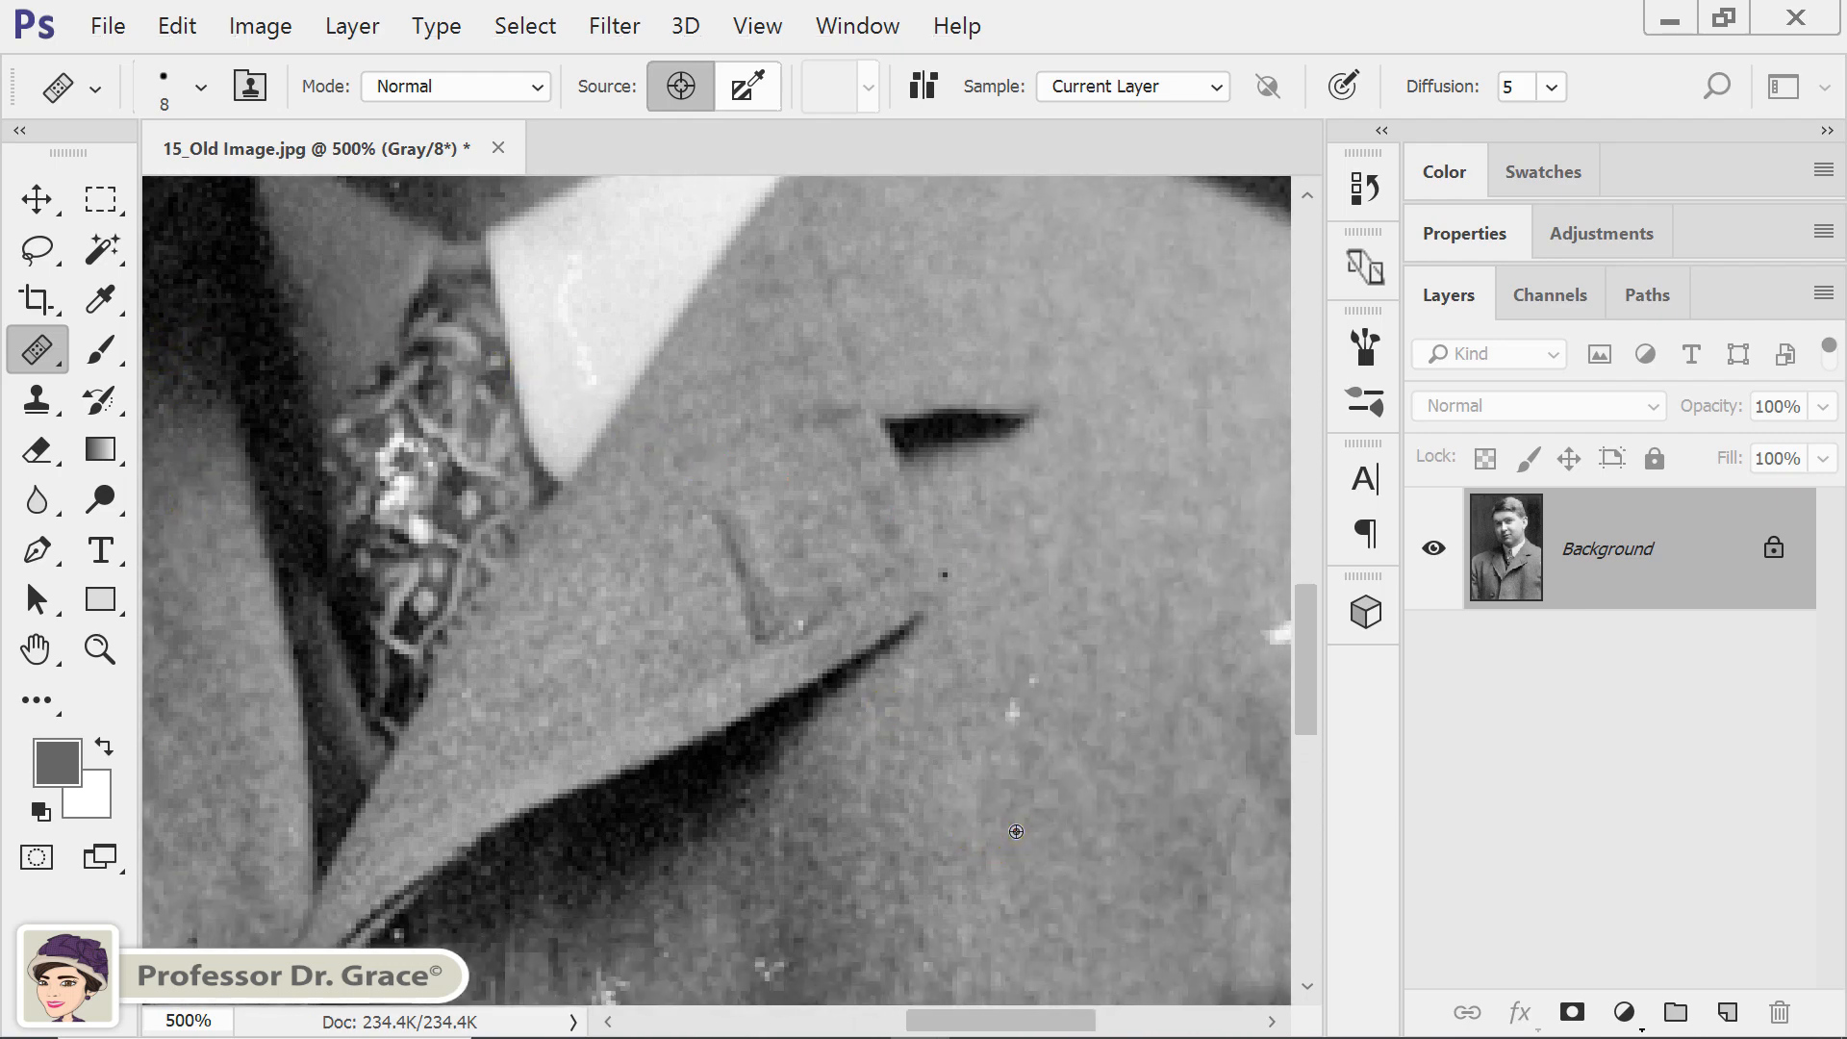
{"action": "left_click", "coordinate": [1014, 710], "text": "alt"}
{"action": "left_click", "coordinate": [1018, 789], "text": "alt"}
{"action": "left_click", "coordinate": [1019, 719], "text": "alt"}
{"action": "left_click_drag", "start_coordinate": [1129, 734], "coordinate": [899, 707]}
Enlarge the brush to 10 and heal the white mark at the jacket's right edge with sampled fabric
{"action": "left_click", "coordinate": [1043, 649], "text": "alt"}
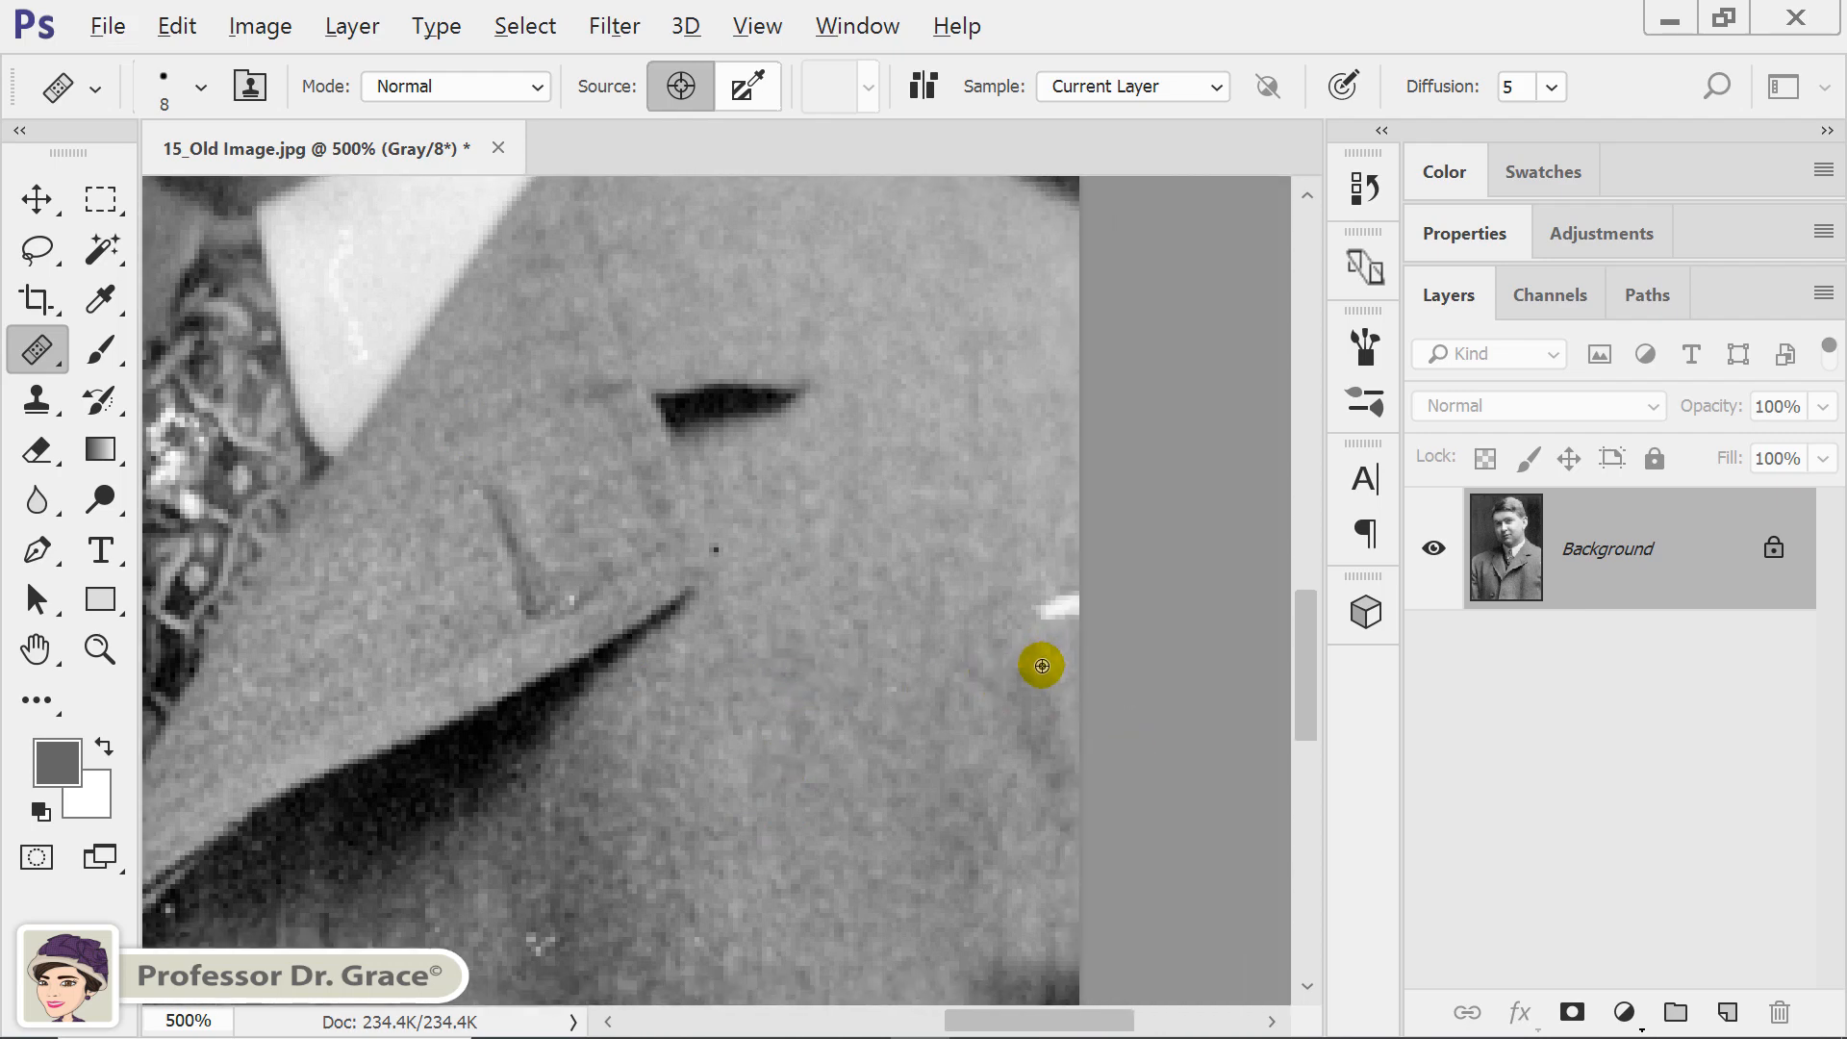
{"action": "key", "text": "bracketright"}
{"action": "key", "text": "bracketright"}
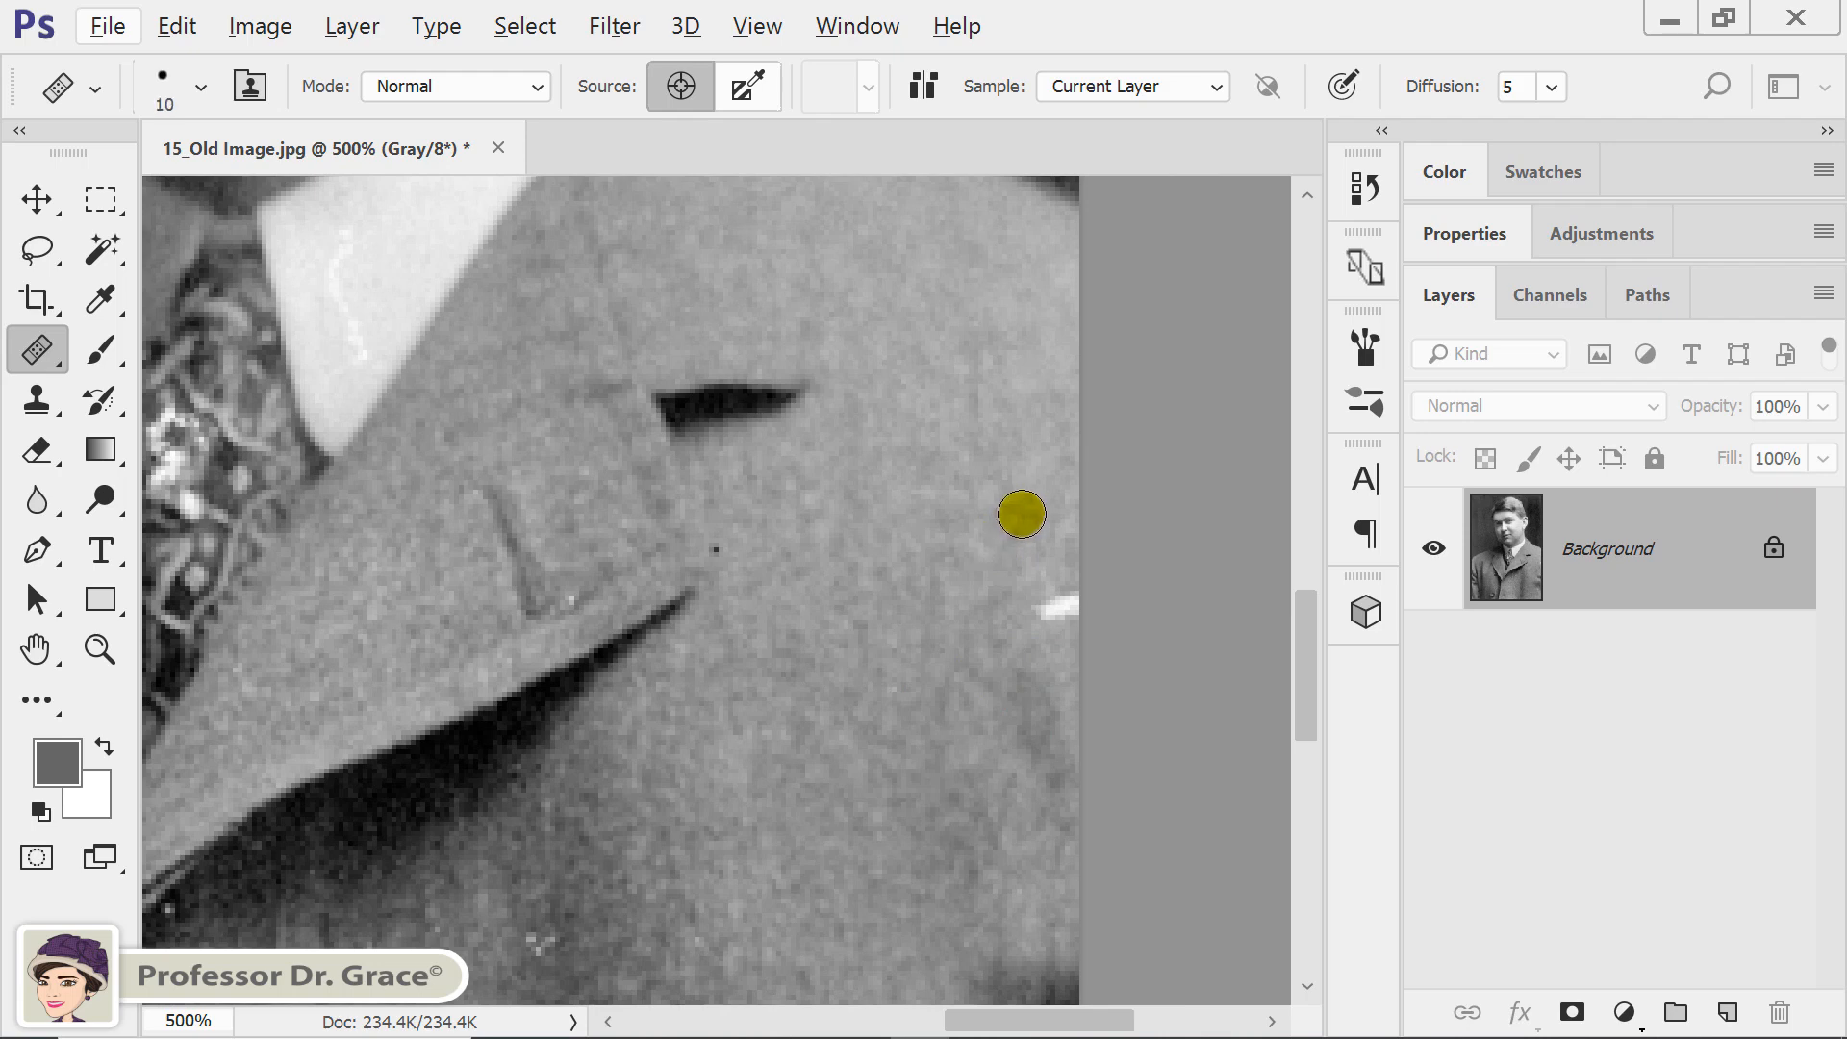
{"action": "left_click", "coordinate": [1070, 603]}
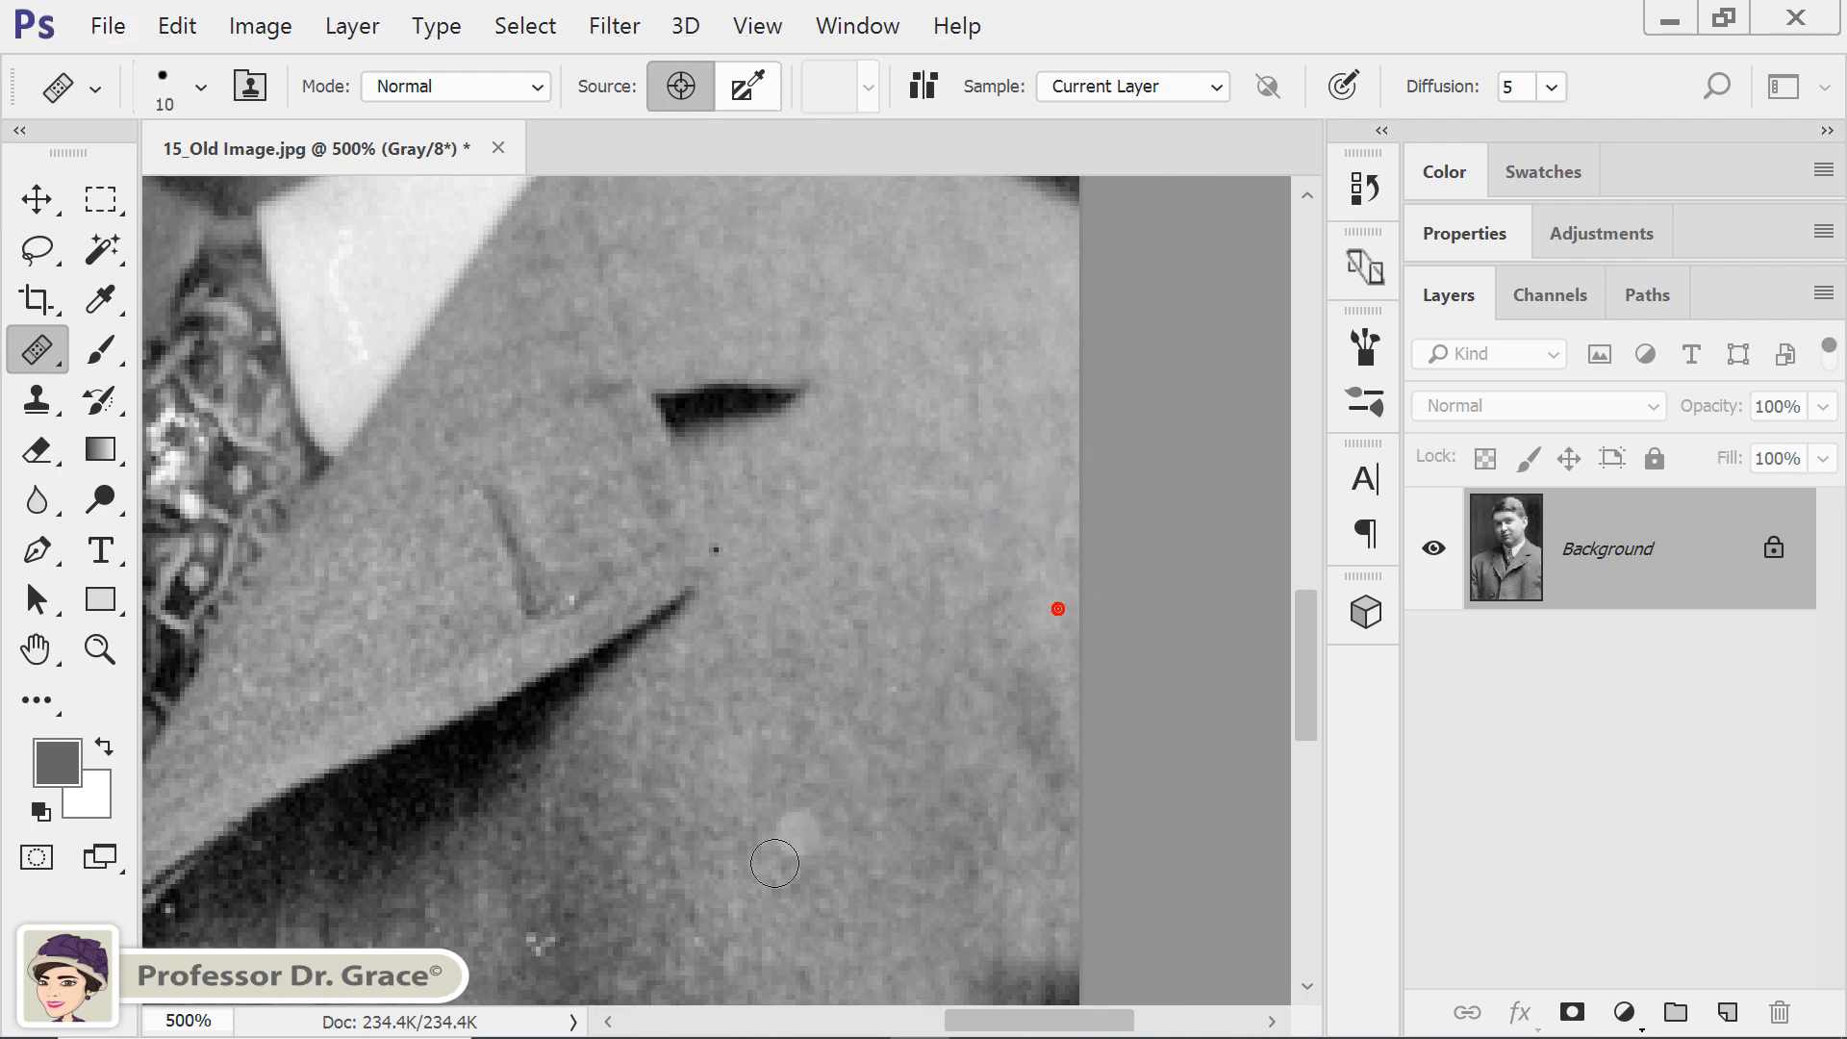
Heal the white speck cluster below the lapel and the dark speck beside the lapel's tip from nearby fabric
{"action": "left_click", "coordinate": [592, 877]}
{"action": "left_click", "coordinate": [541, 882]}
{"action": "left_click", "coordinate": [540, 928]}
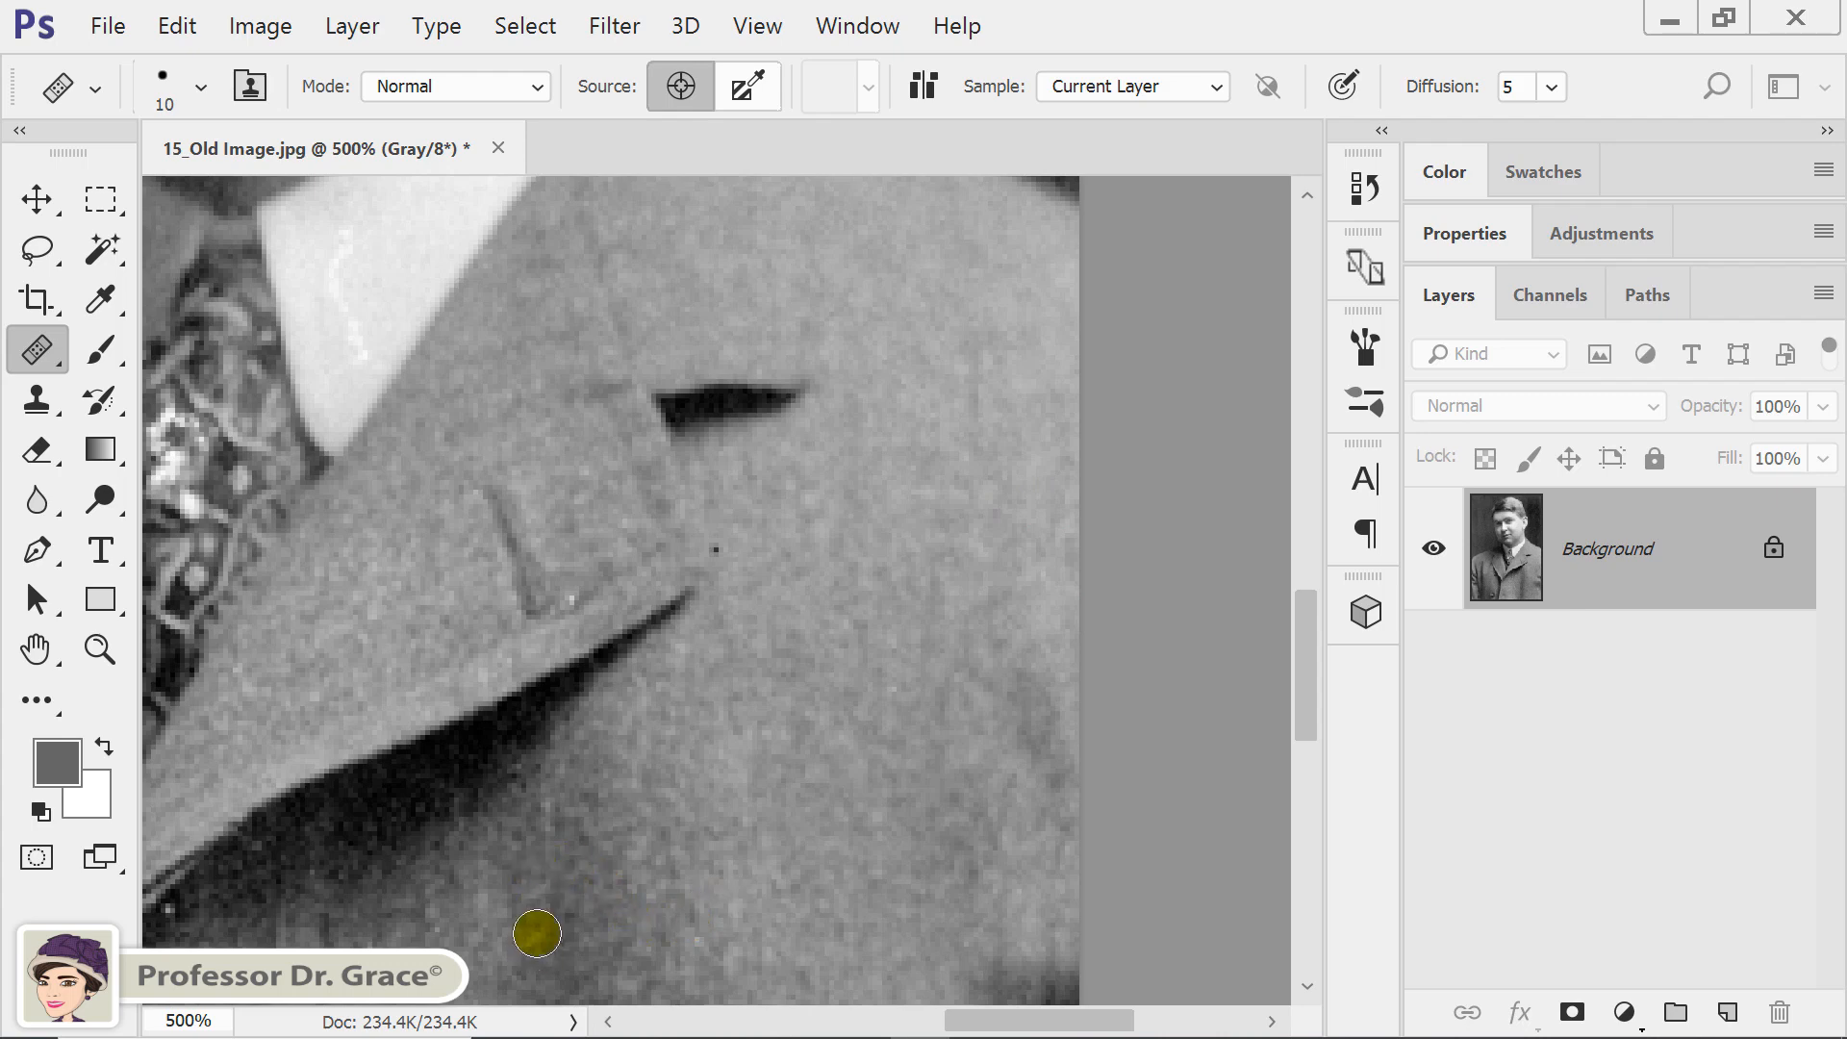
{"action": "left_click", "coordinate": [770, 574]}
{"action": "left_click", "coordinate": [738, 549]}
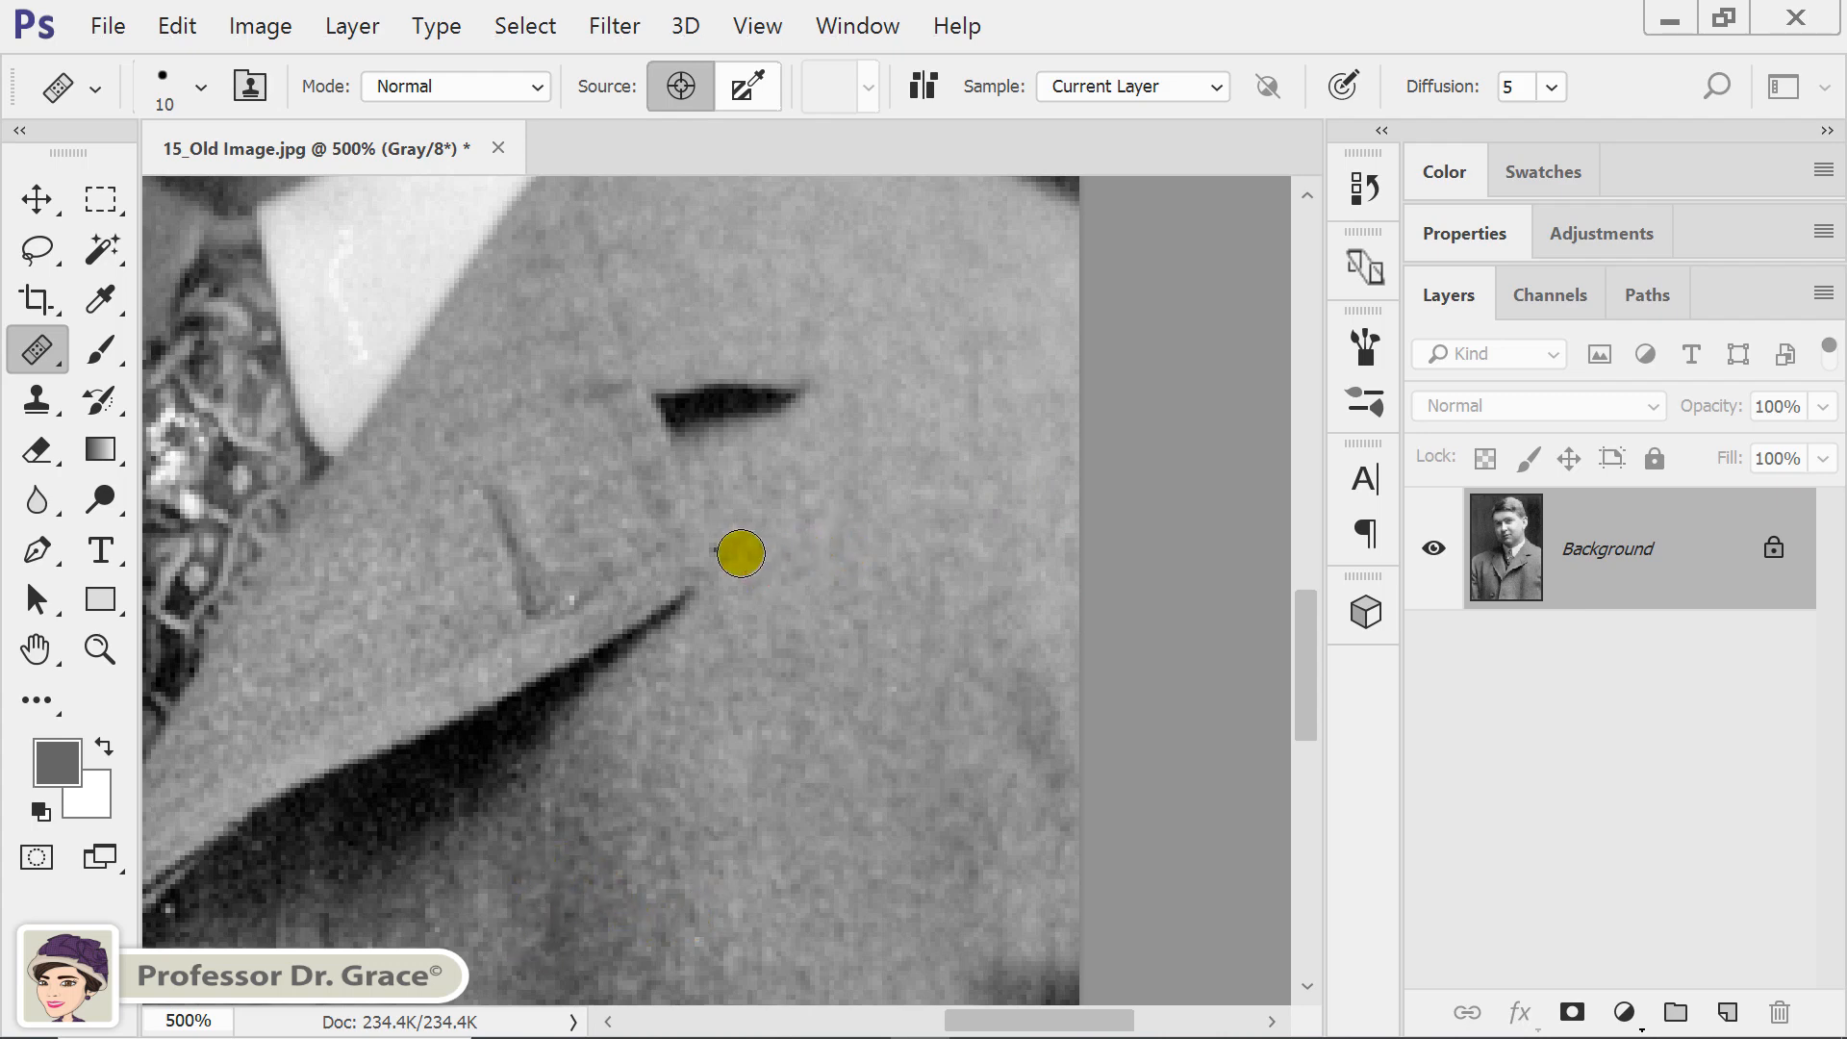
{"action": "left_click", "coordinate": [747, 647]}
Heal the white speck at the jacket's bottom edge and the one right of the vertical seam using sampled fabric
{"action": "mouse_move", "coordinate": [792, 642]}
{"action": "left_mouse_down"}
{"action": "mouse_move", "coordinate": [883, 589]}
{"action": "mouse_move", "coordinate": [990, 413]}
{"action": "mouse_move", "coordinate": [882, 484]}
{"action": "left_mouse_up"}
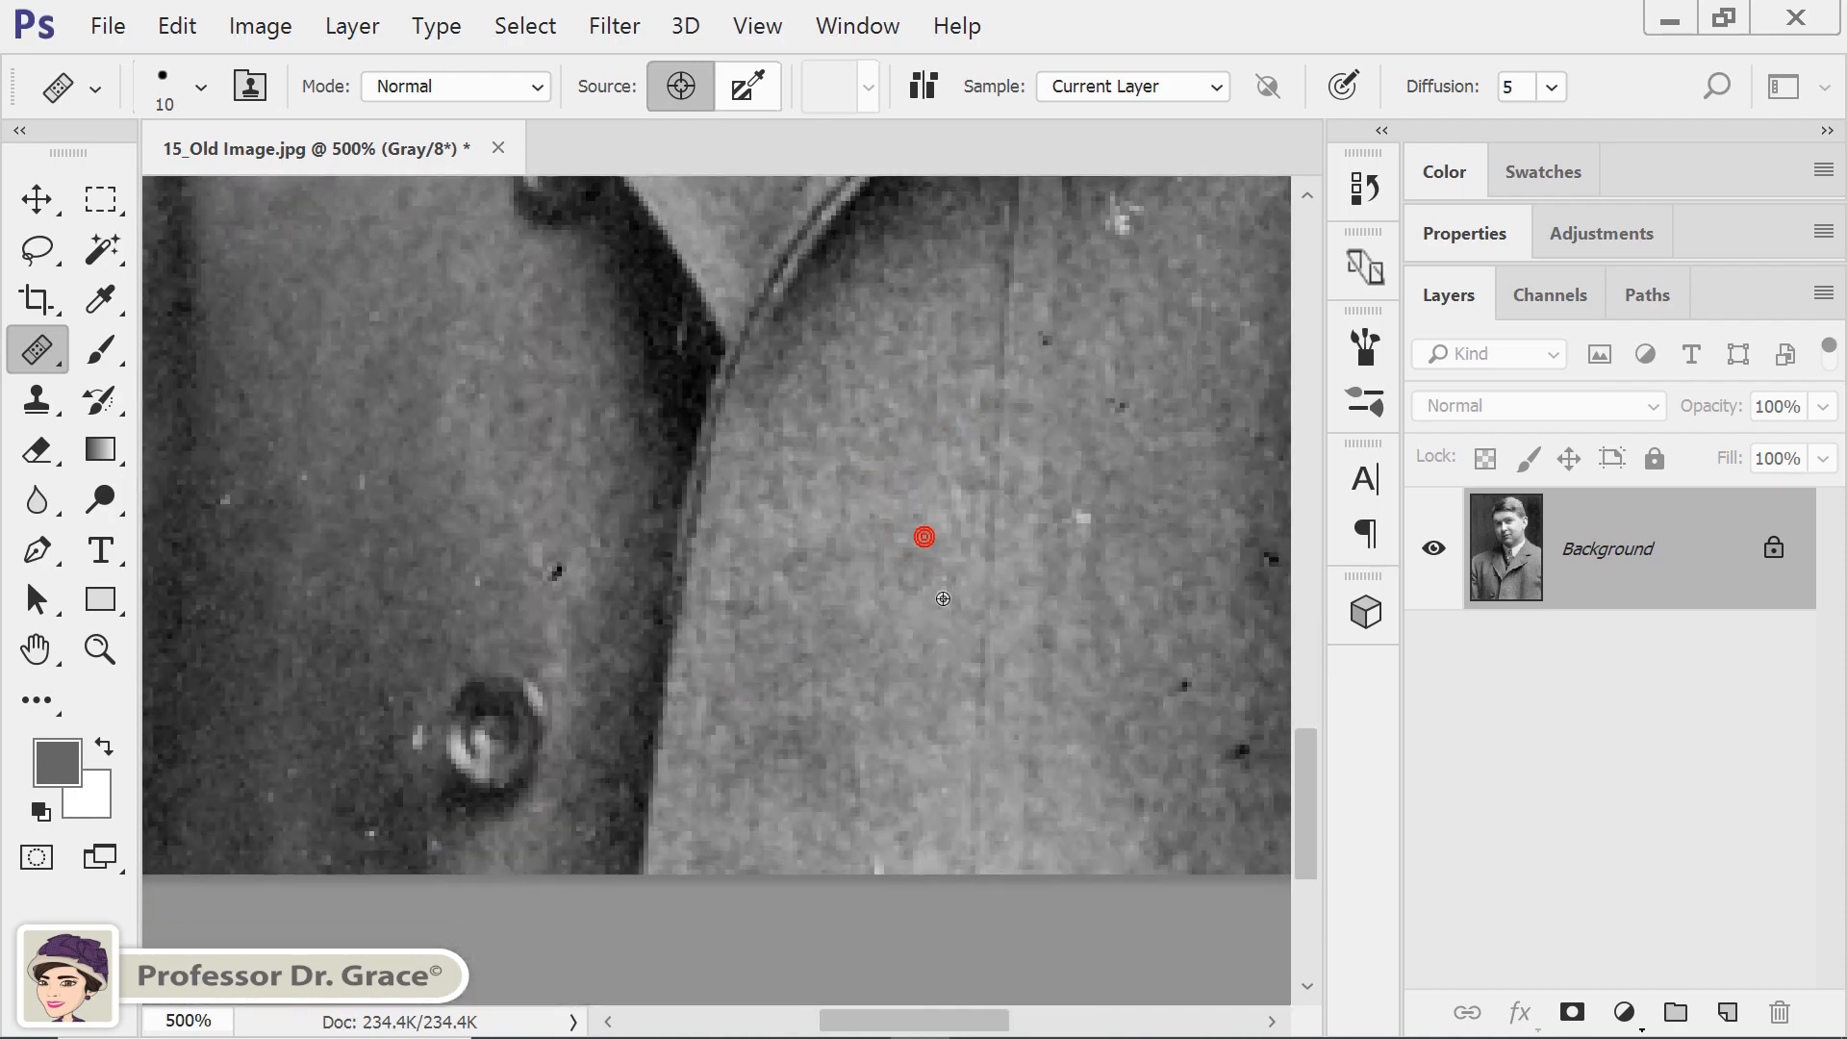
{"action": "left_click", "coordinate": [866, 775]}
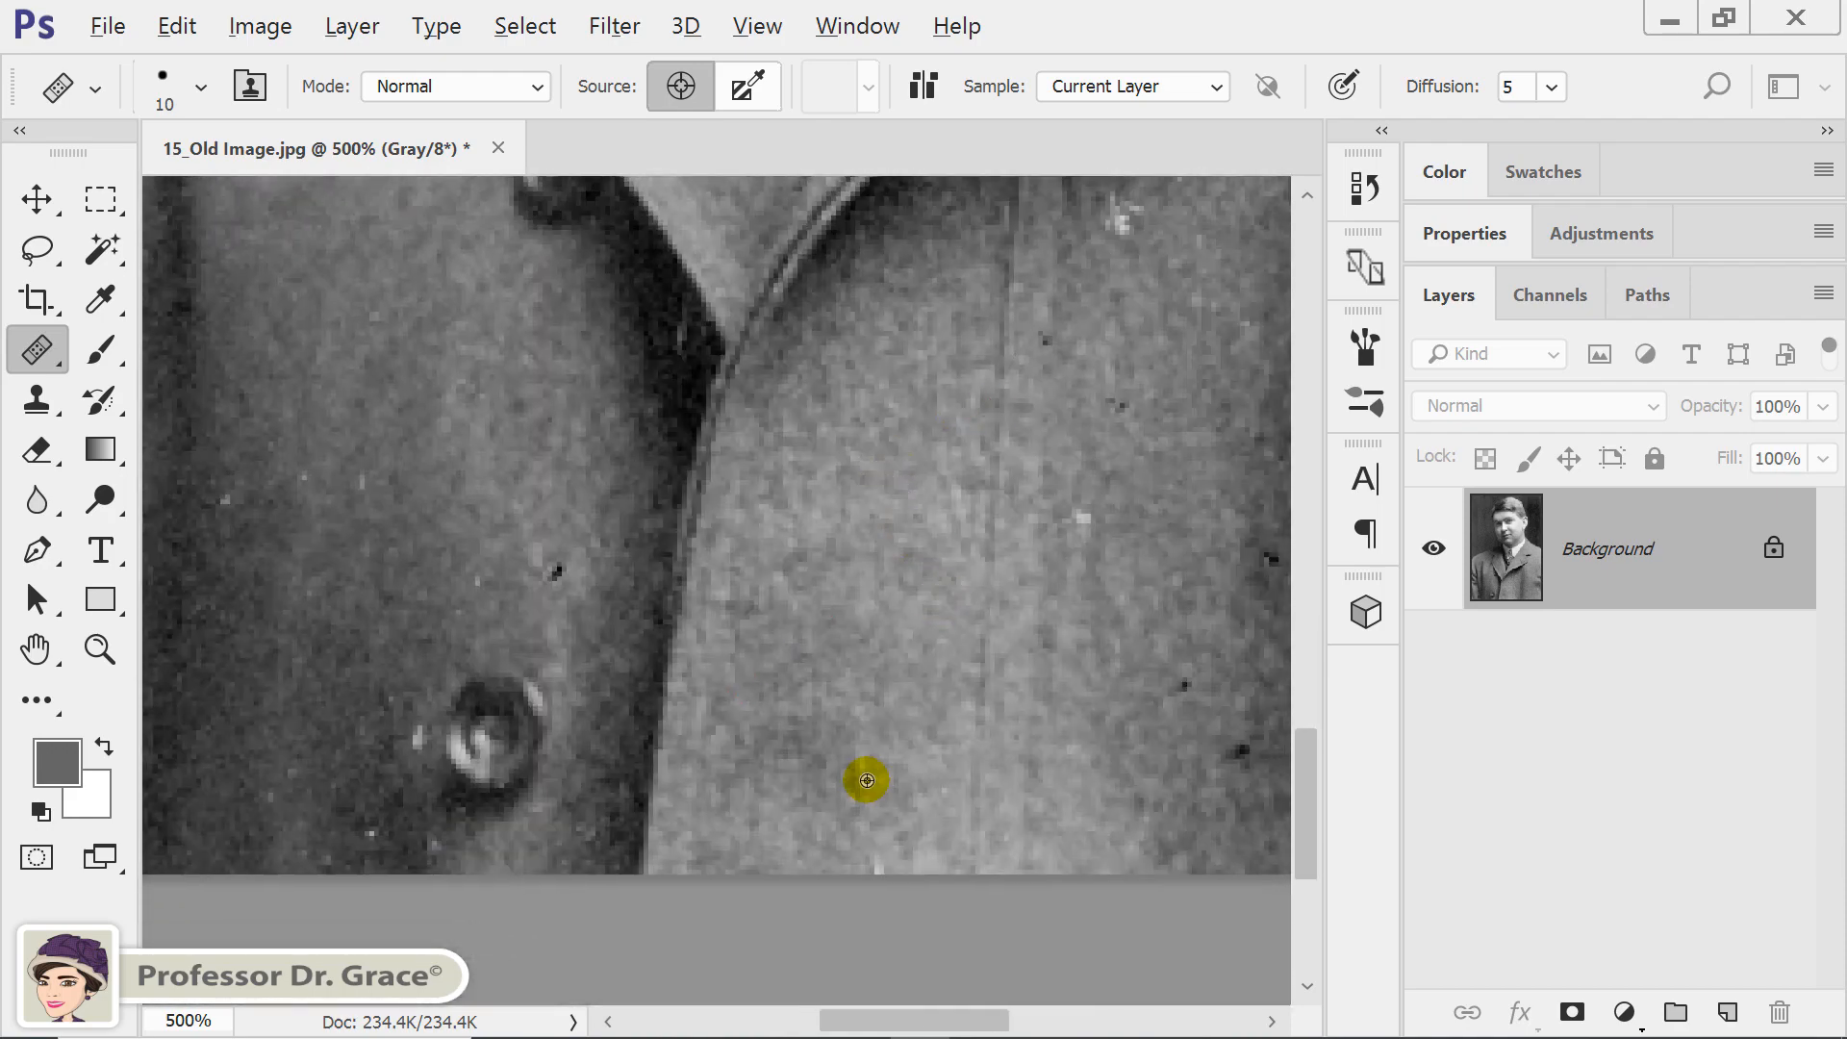
{"action": "left_click", "coordinate": [892, 876]}
{"action": "left_click", "coordinate": [1069, 614], "text": "alt"}
{"action": "left_click", "coordinate": [1085, 531]}
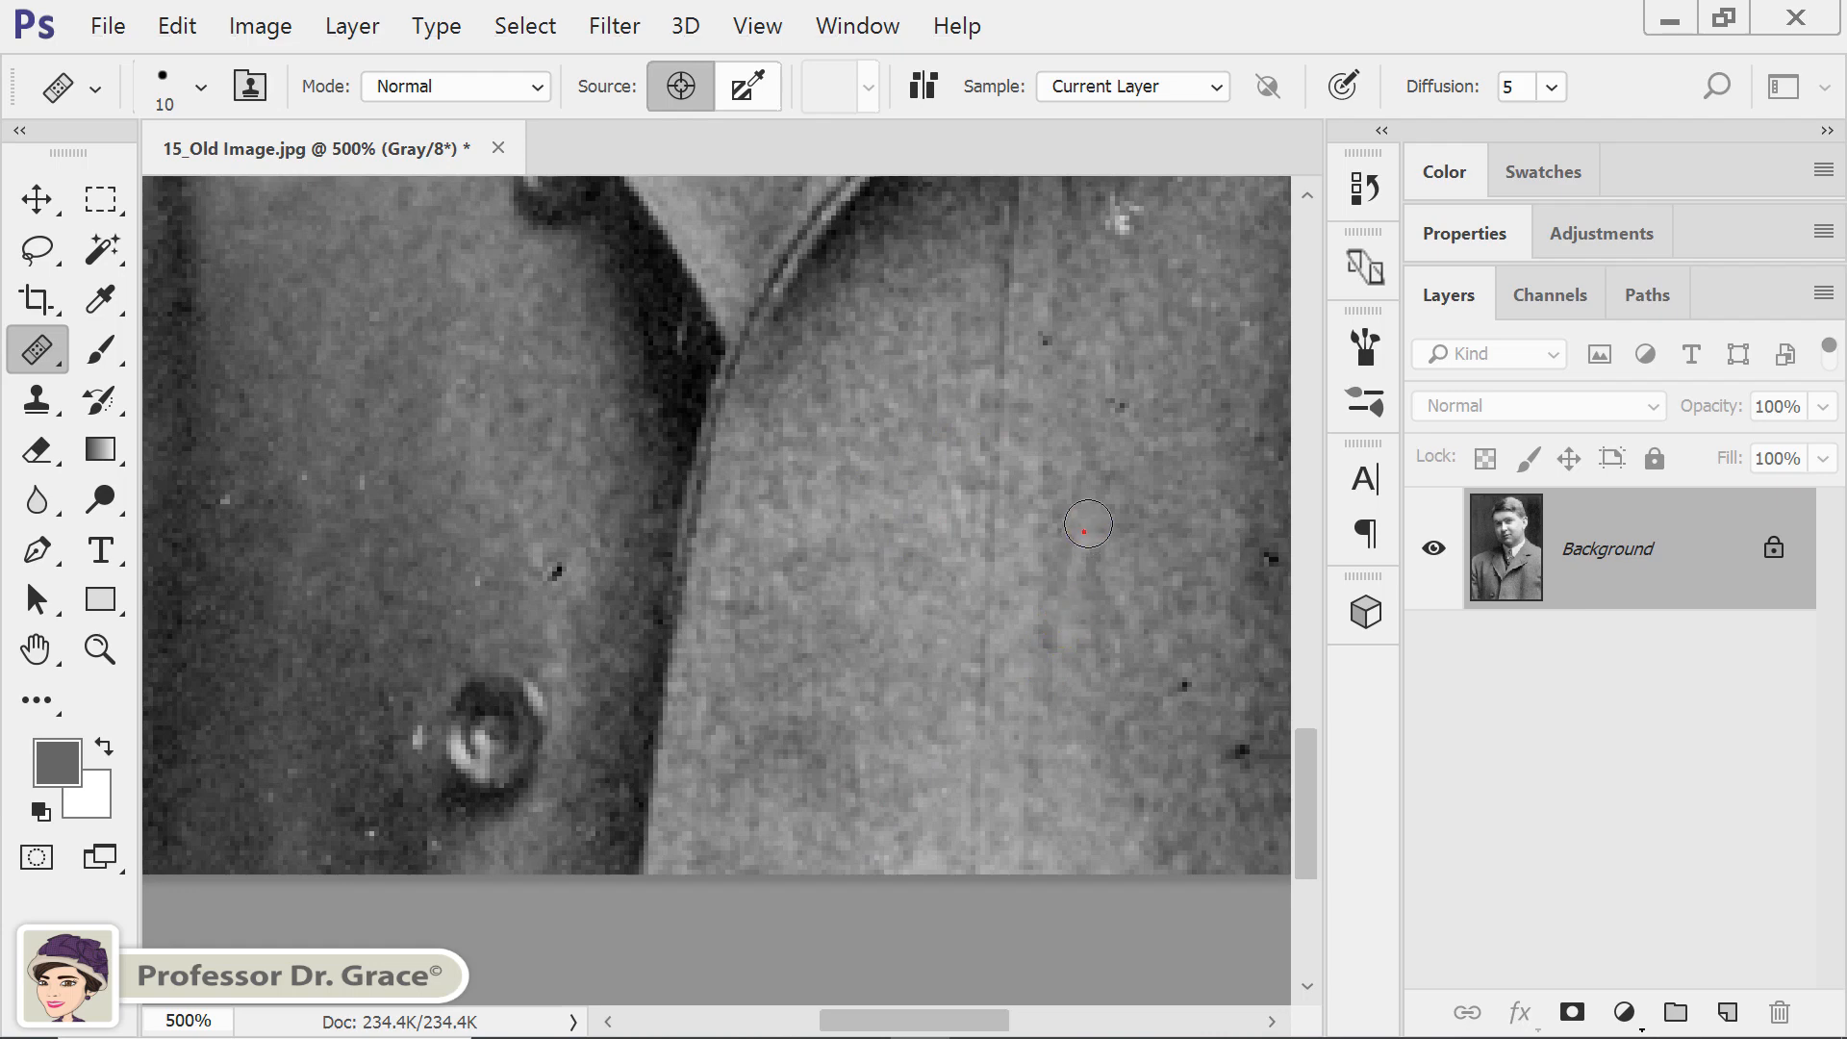
Heal the dark specks right of the jacket's vertical seam and the white mark above them with sampled fabric
{"action": "left_click", "coordinate": [1120, 410]}
{"action": "left_click", "coordinate": [1052, 399], "text": "alt"}
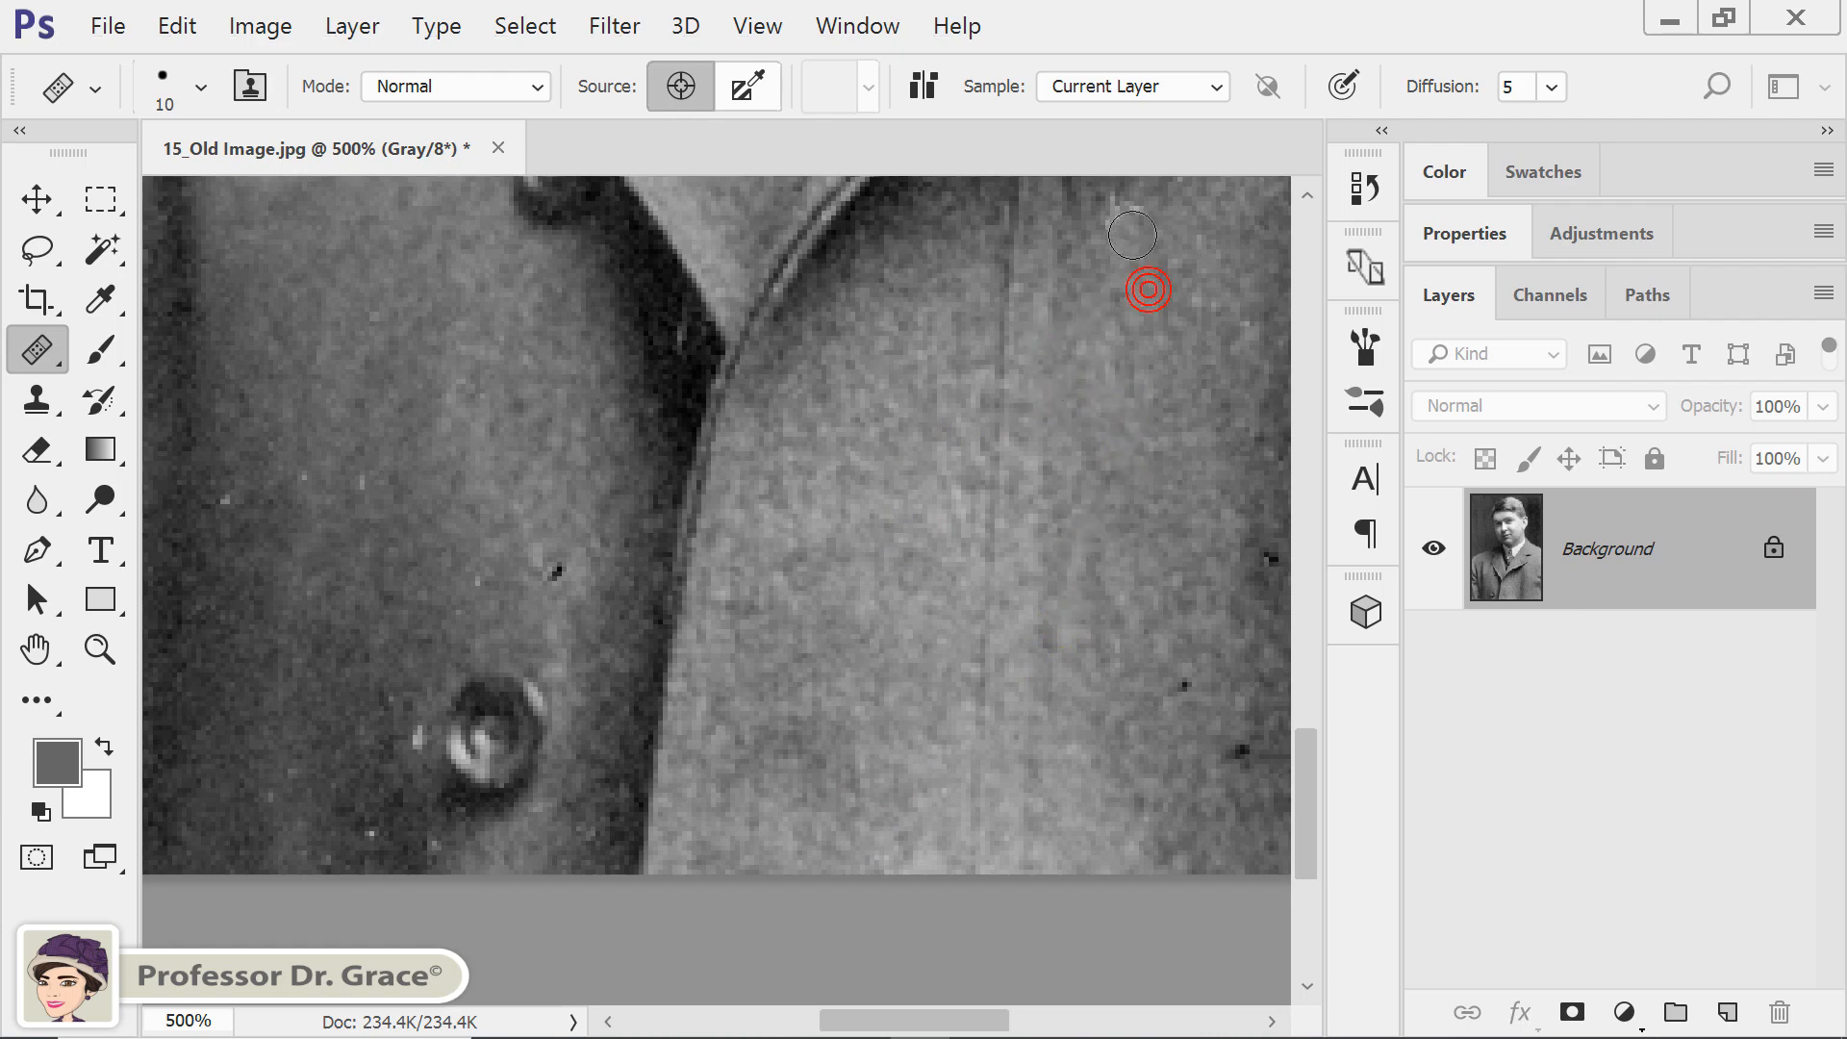
{"action": "left_click", "coordinate": [1121, 215]}
Heal the three dark specks along the shaded fold on the lower jacket from nearby fabric
{"action": "left_click_drag", "start_coordinate": [1128, 514], "coordinate": [948, 586]}
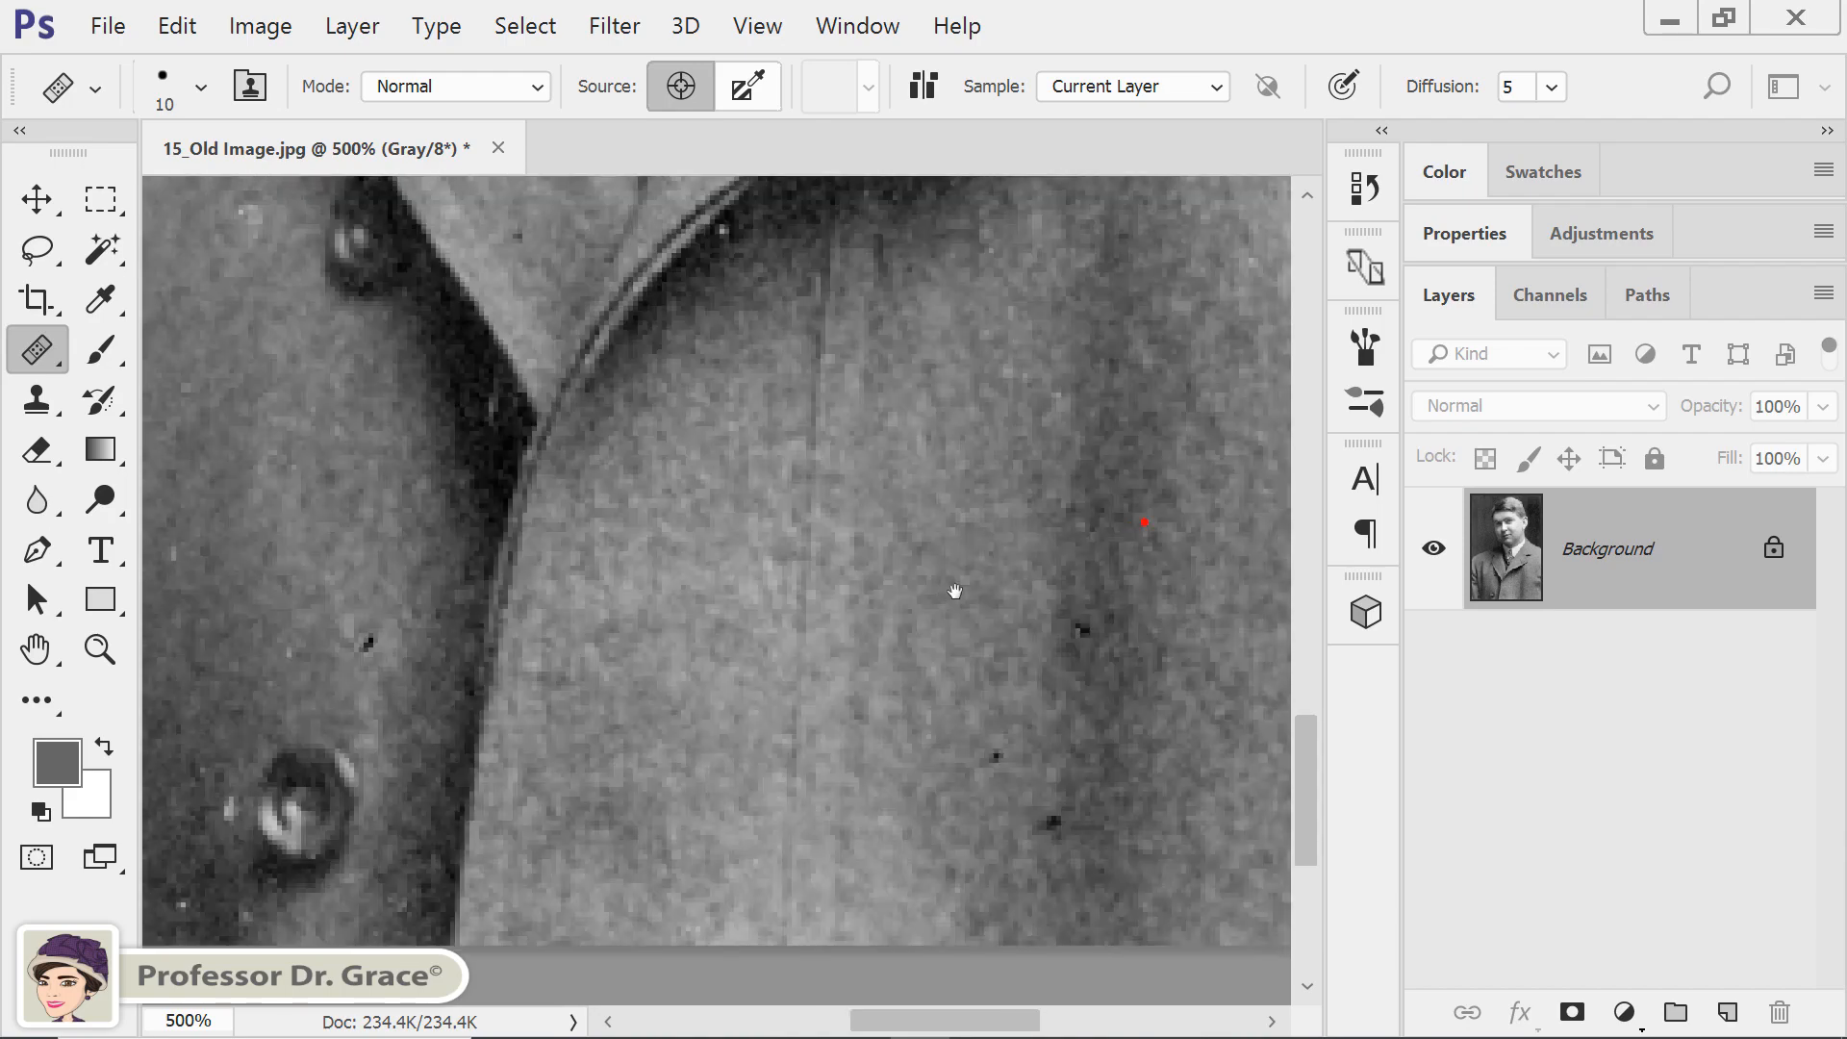
{"action": "left_click", "coordinate": [1026, 838], "text": "alt"}
{"action": "left_click", "coordinate": [995, 756]}
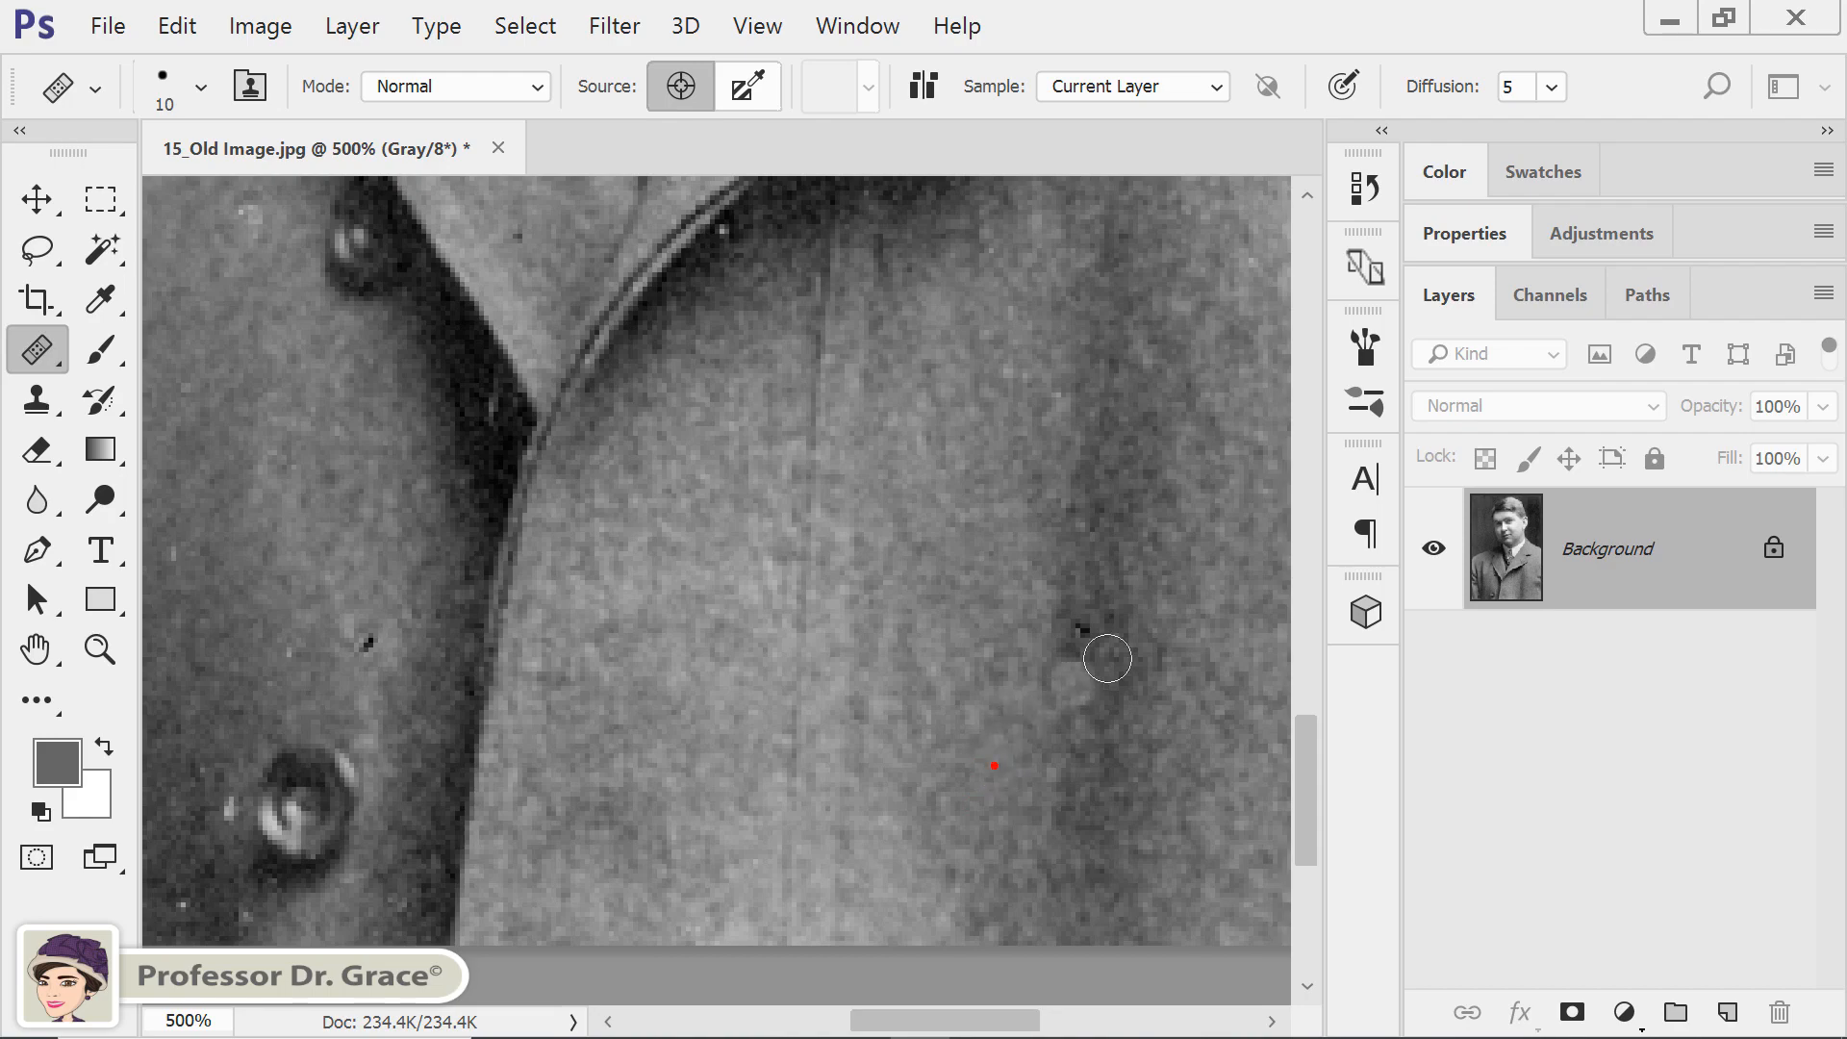
{"action": "left_click", "coordinate": [1084, 665], "text": "alt"}
{"action": "left_click", "coordinate": [1084, 632]}
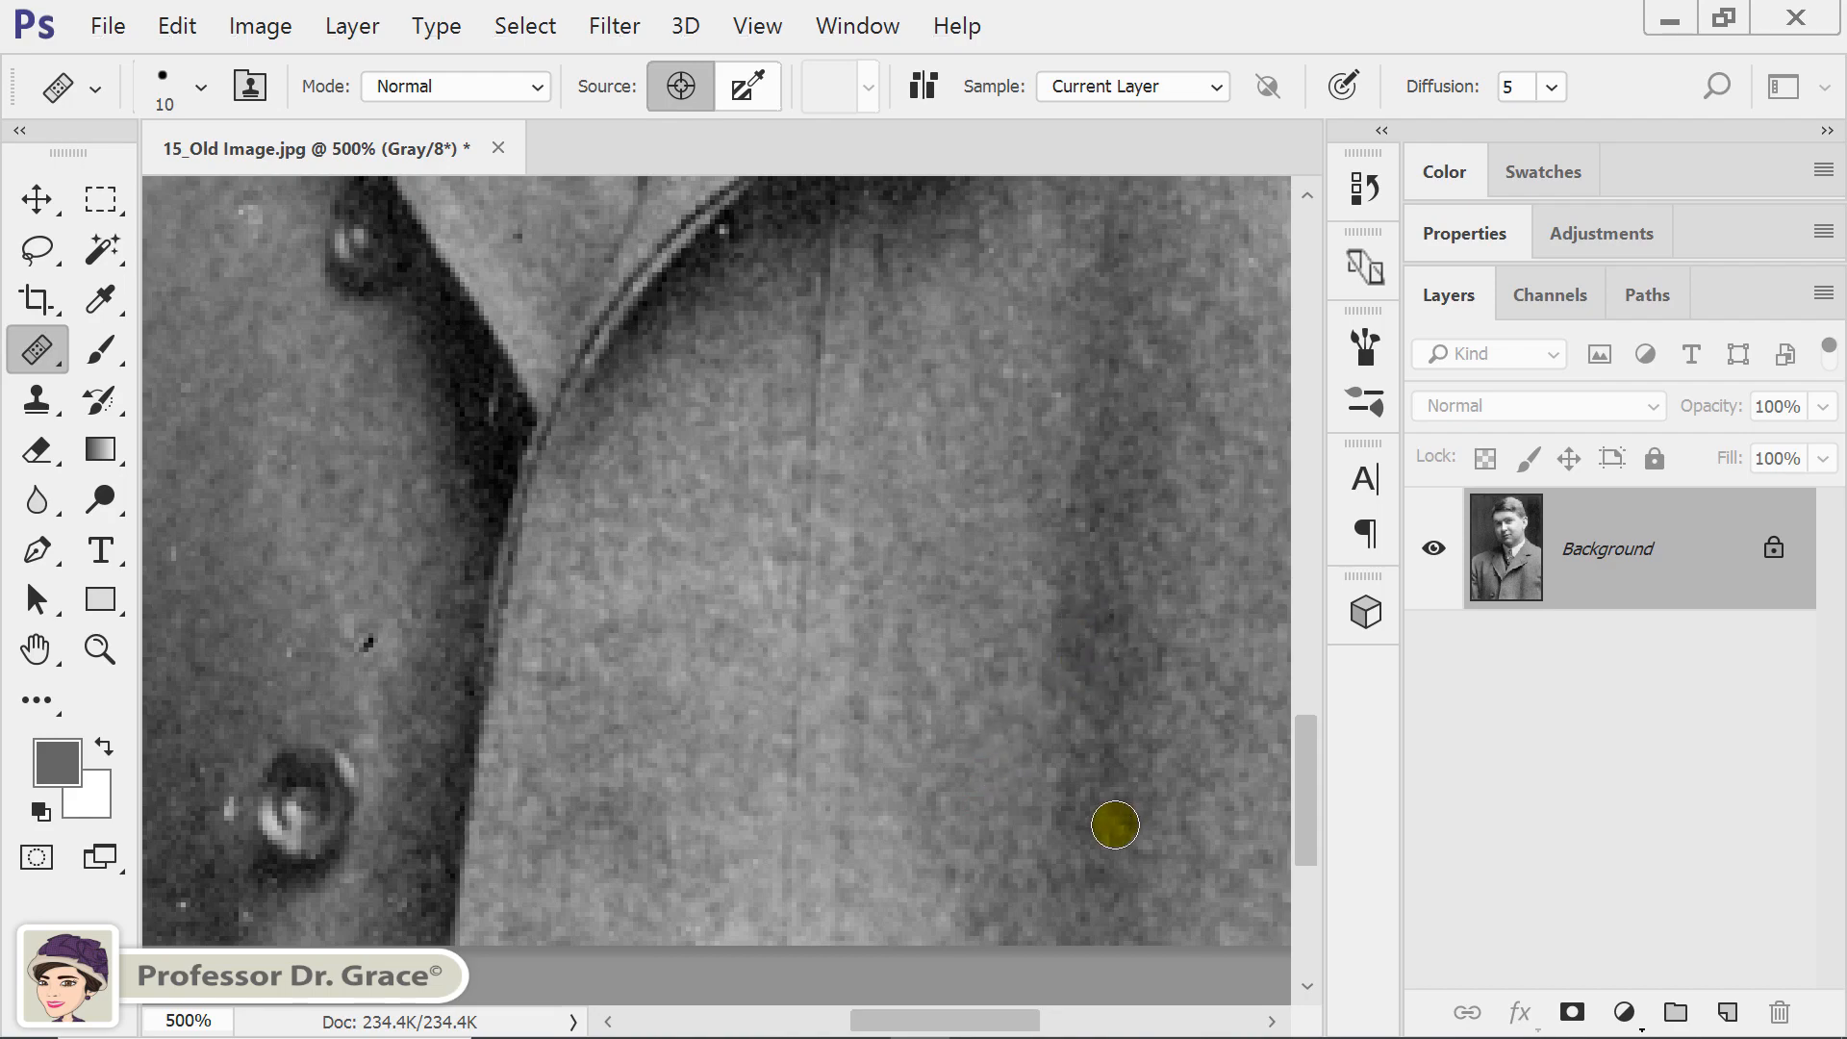
Enlarge the brush to 15 and heal the white speck cluster and the pale spot beside the upper jacket button
{"action": "mouse_move", "coordinate": [453, 596]}
{"action": "left_mouse_down"}
{"action": "mouse_move", "coordinate": [857, 745]}
{"action": "mouse_move", "coordinate": [989, 855]}
{"action": "left_mouse_up"}
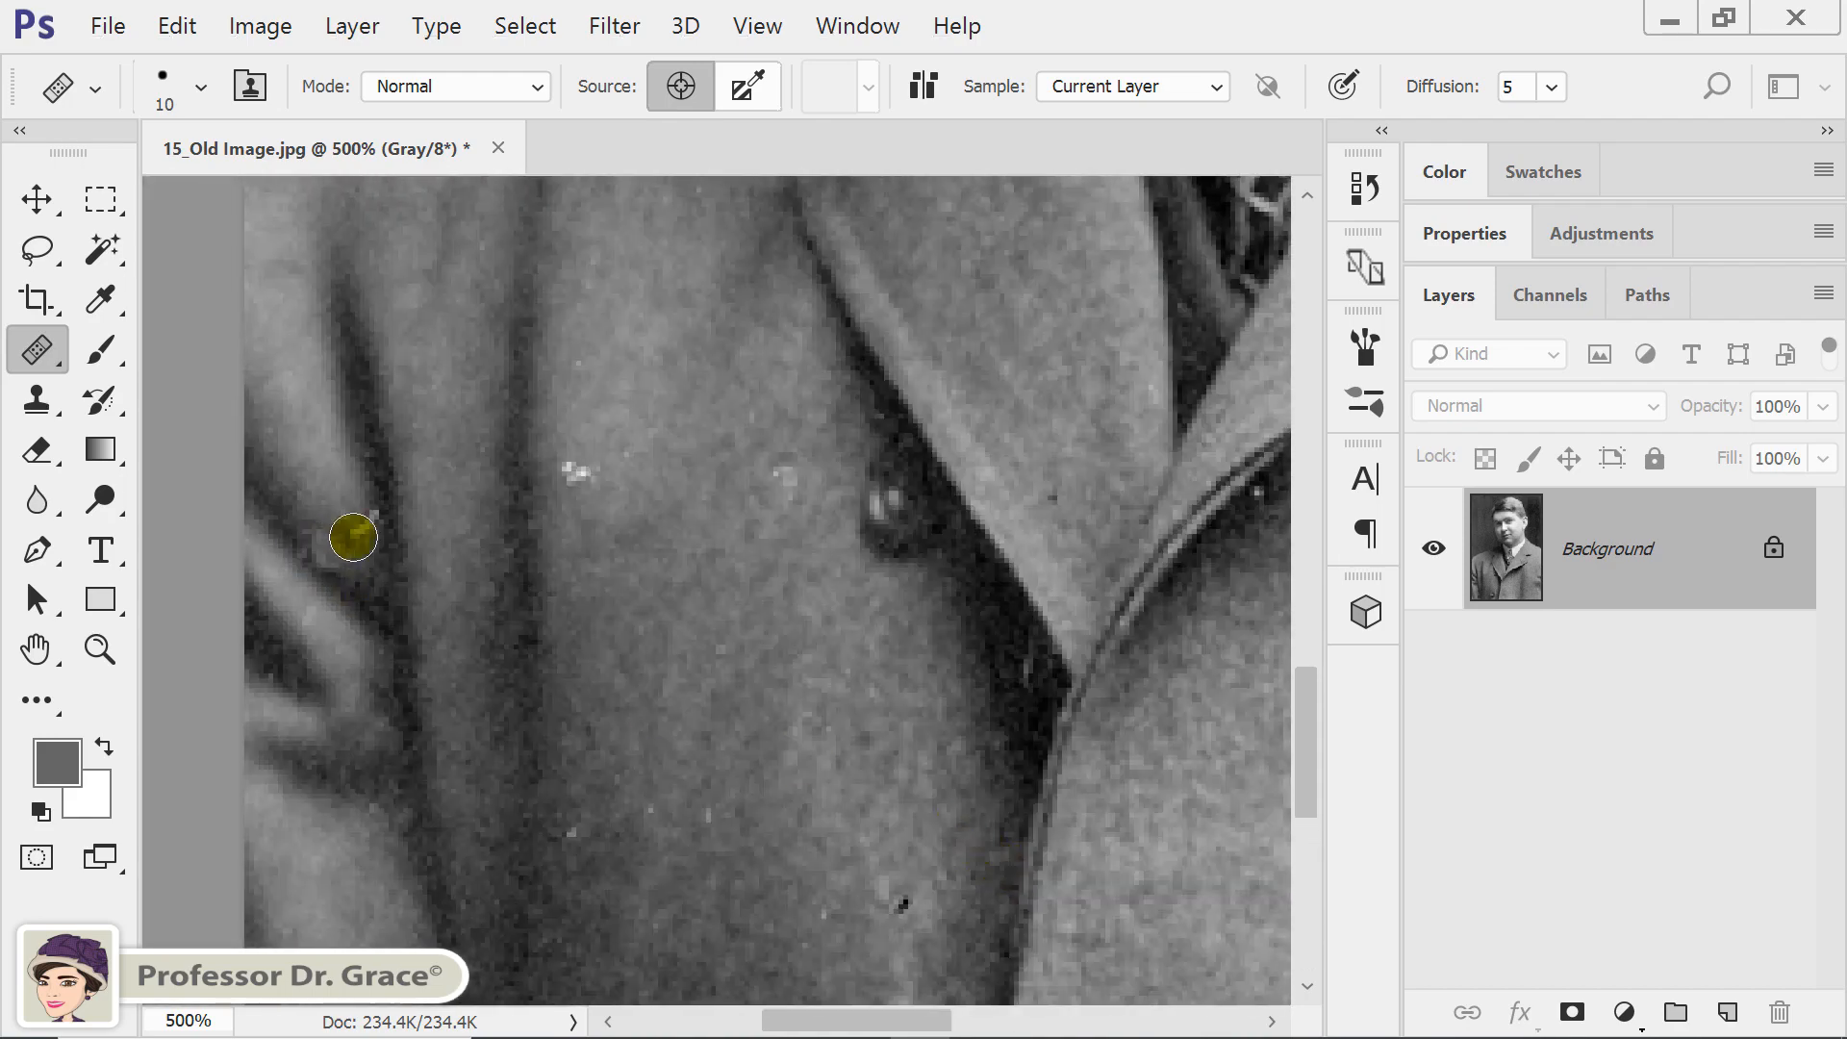
{"action": "key", "text": "bracketleft"}
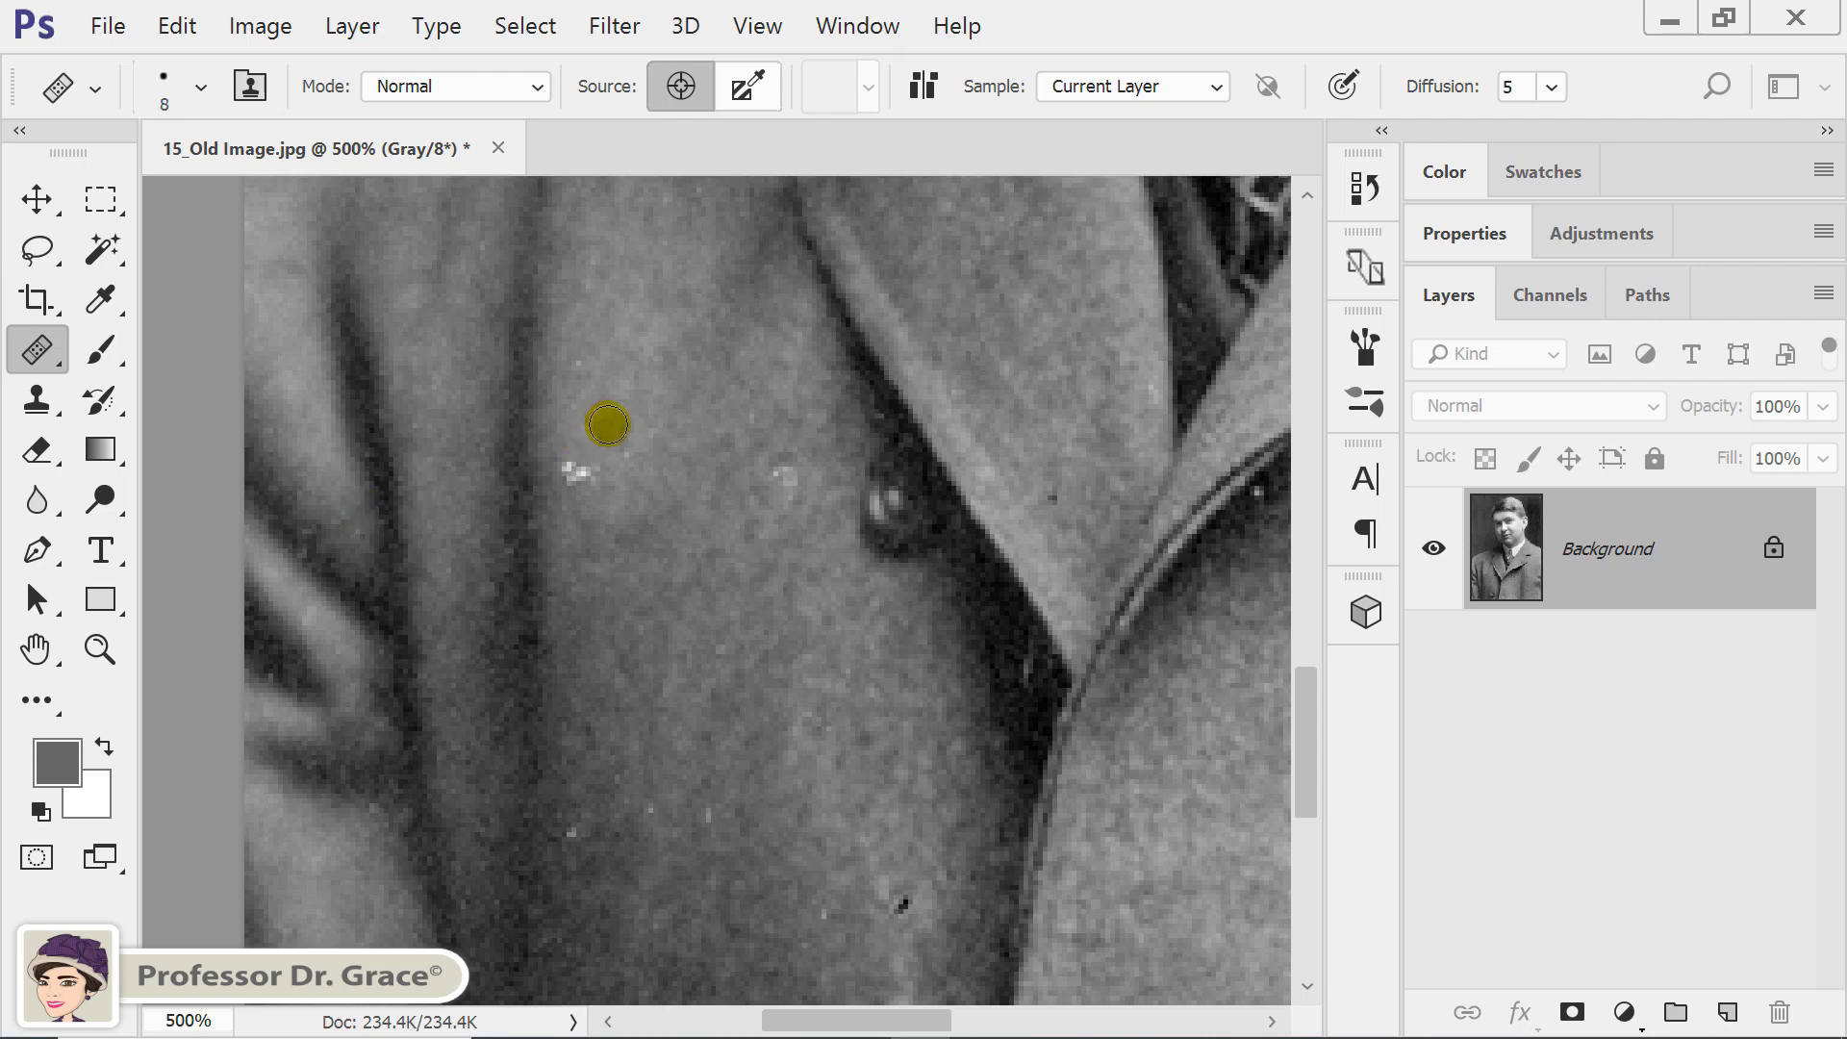
{"action": "key", "text": "bracketright"}
{"action": "key", "text": "bracketright"}
{"action": "key", "text": "bracketright"}
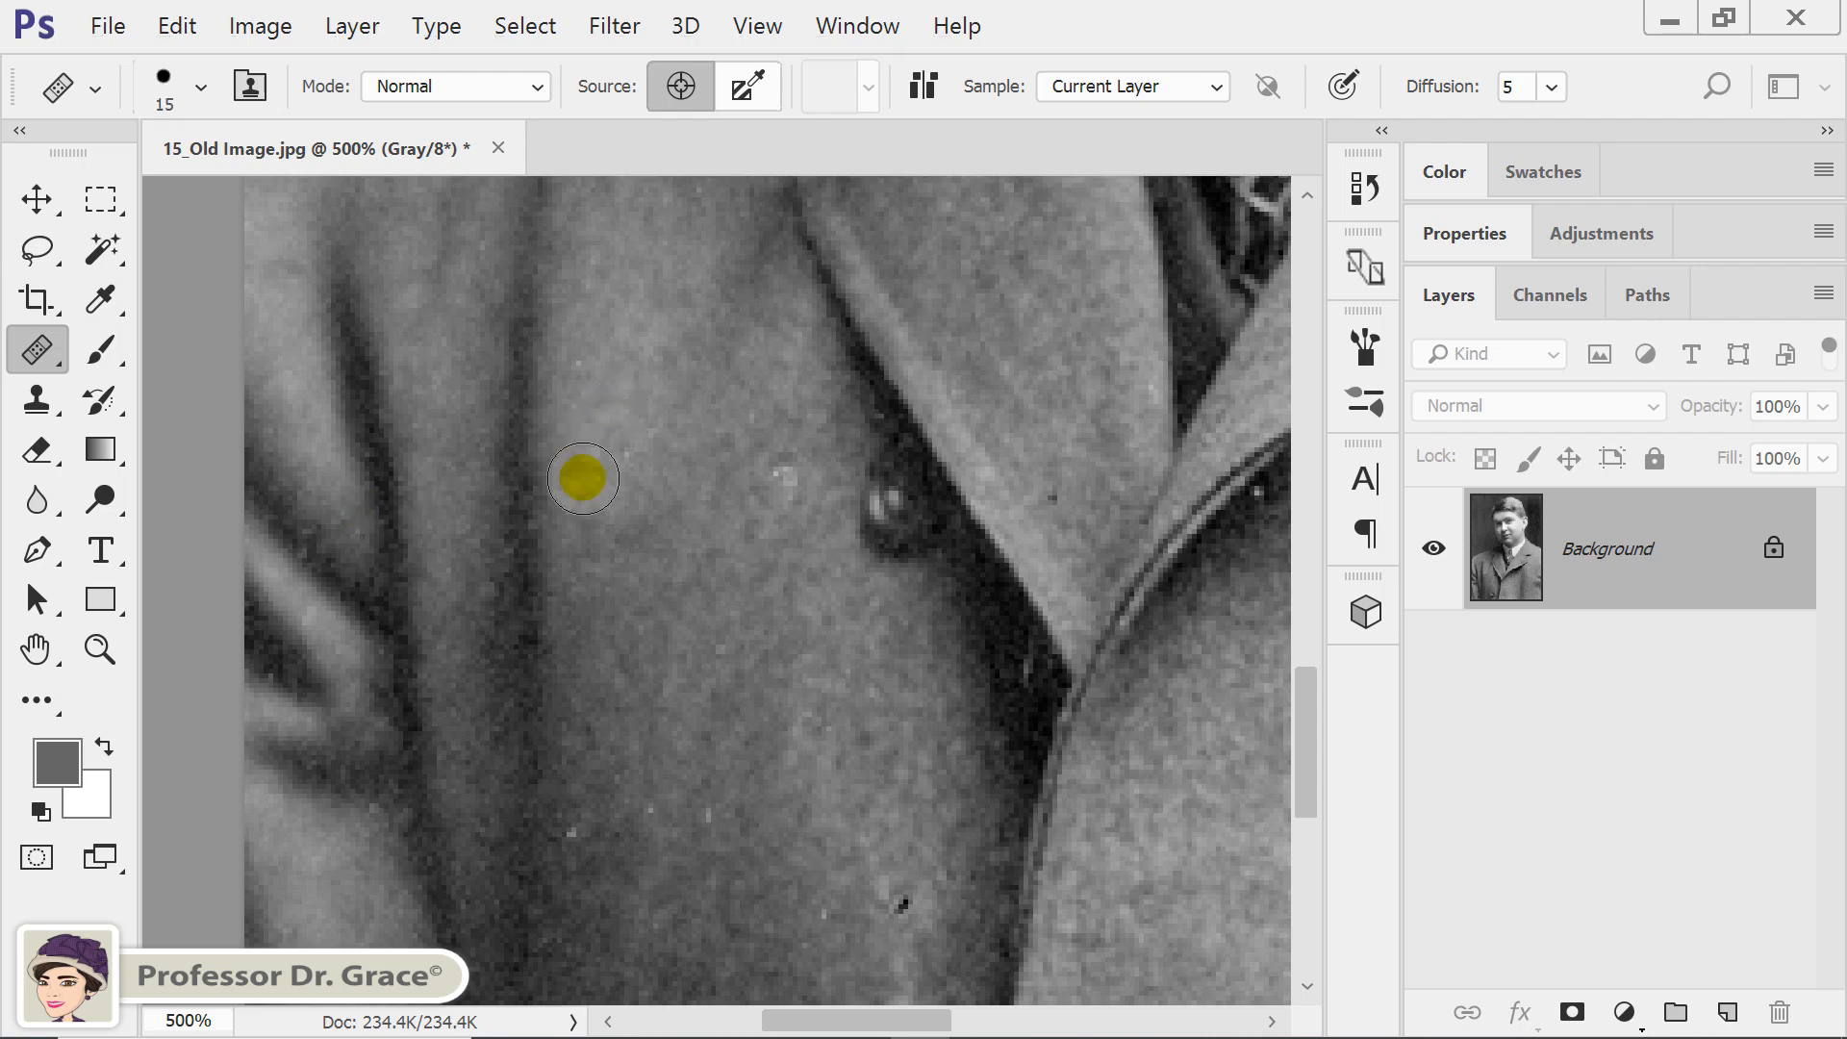
{"action": "left_click", "coordinate": [787, 480]}
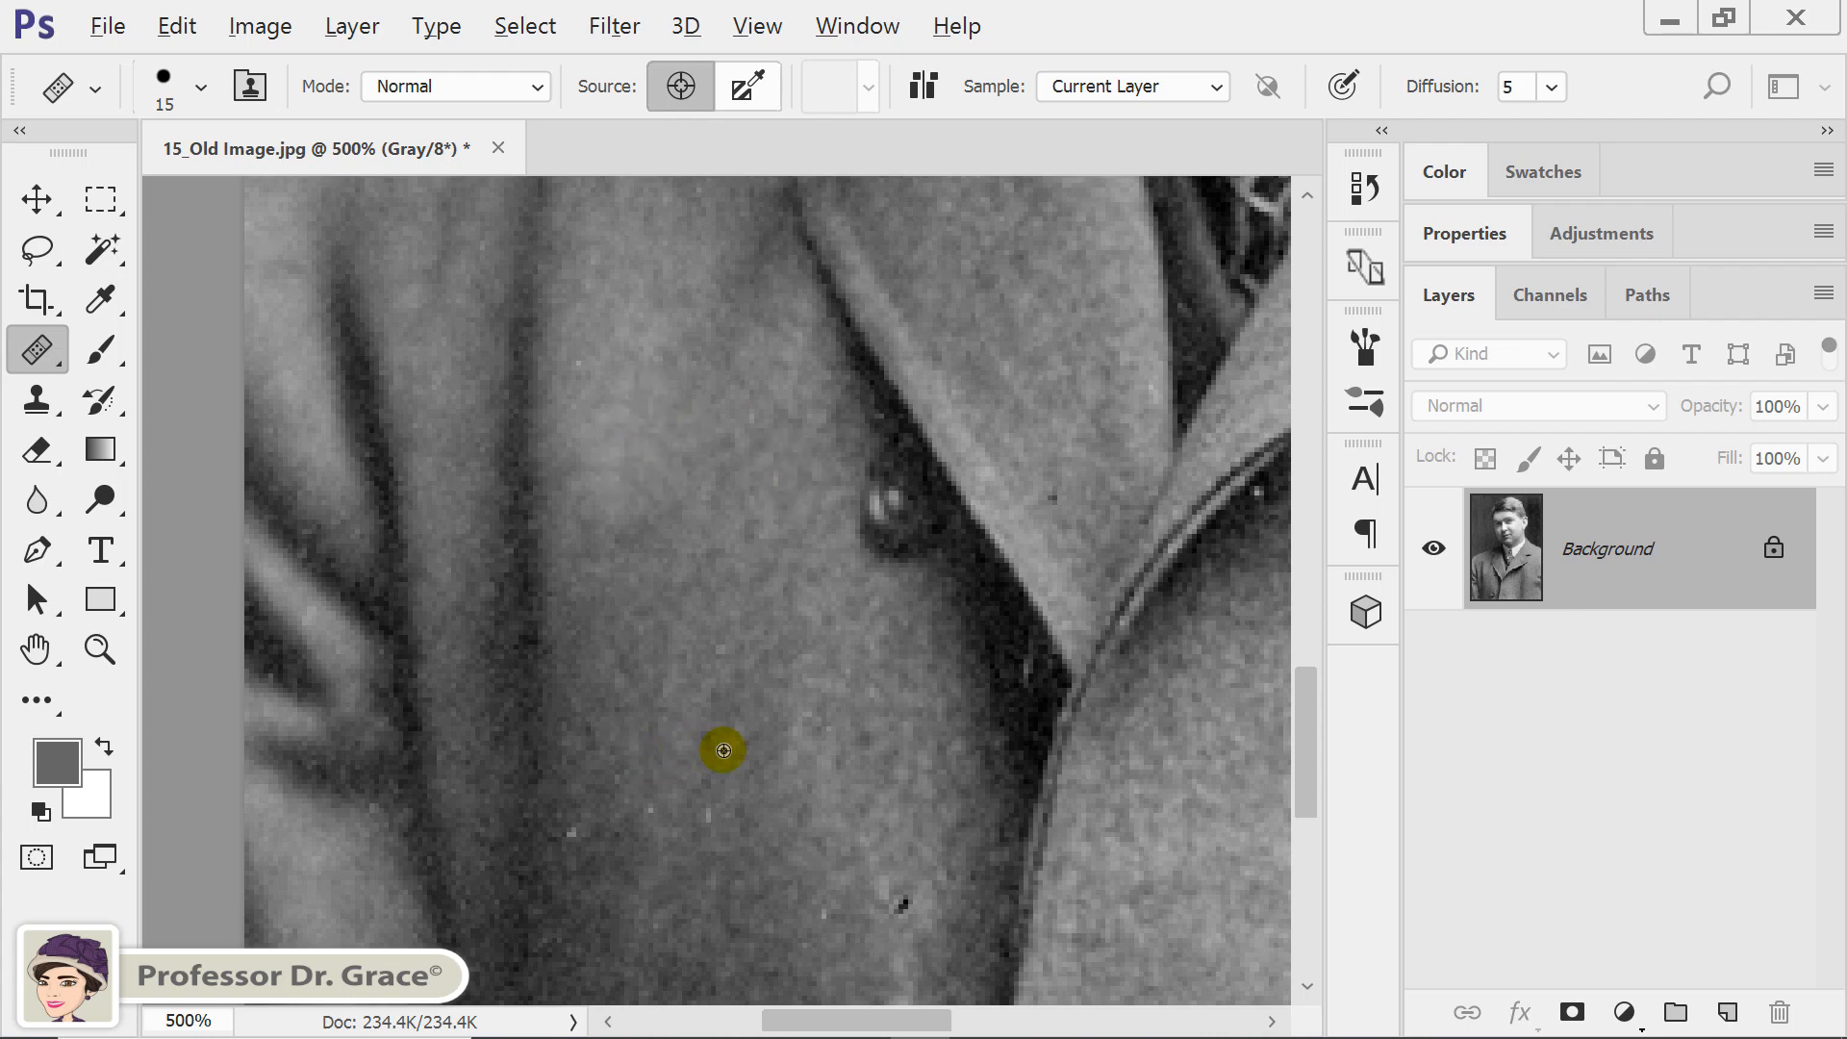
Heal the white and dark specks on the jacket front between the two buttons and the dark speck on the lapel
{"action": "left_click", "coordinate": [713, 805]}
{"action": "left_click", "coordinate": [644, 767], "text": "alt"}
{"action": "left_click", "coordinate": [654, 797]}
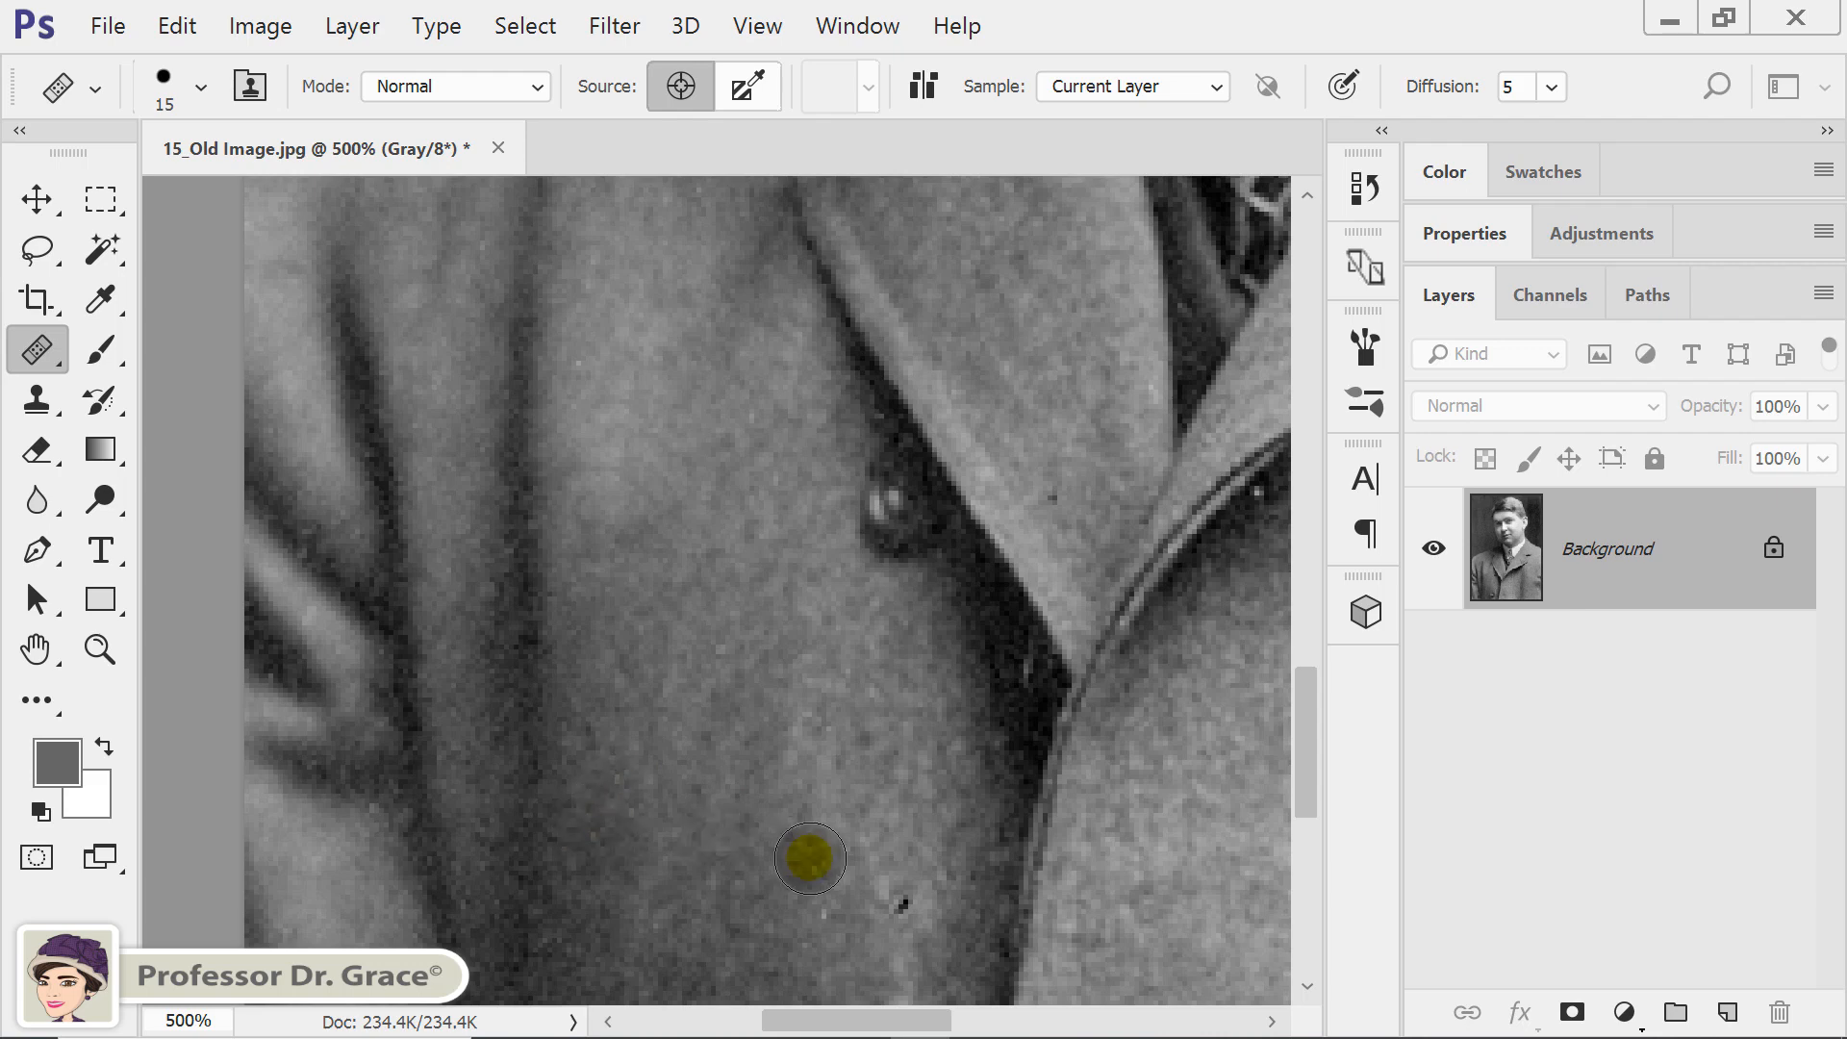
{"action": "left_click", "coordinate": [842, 859], "text": "alt"}
{"action": "left_click", "coordinate": [894, 896]}
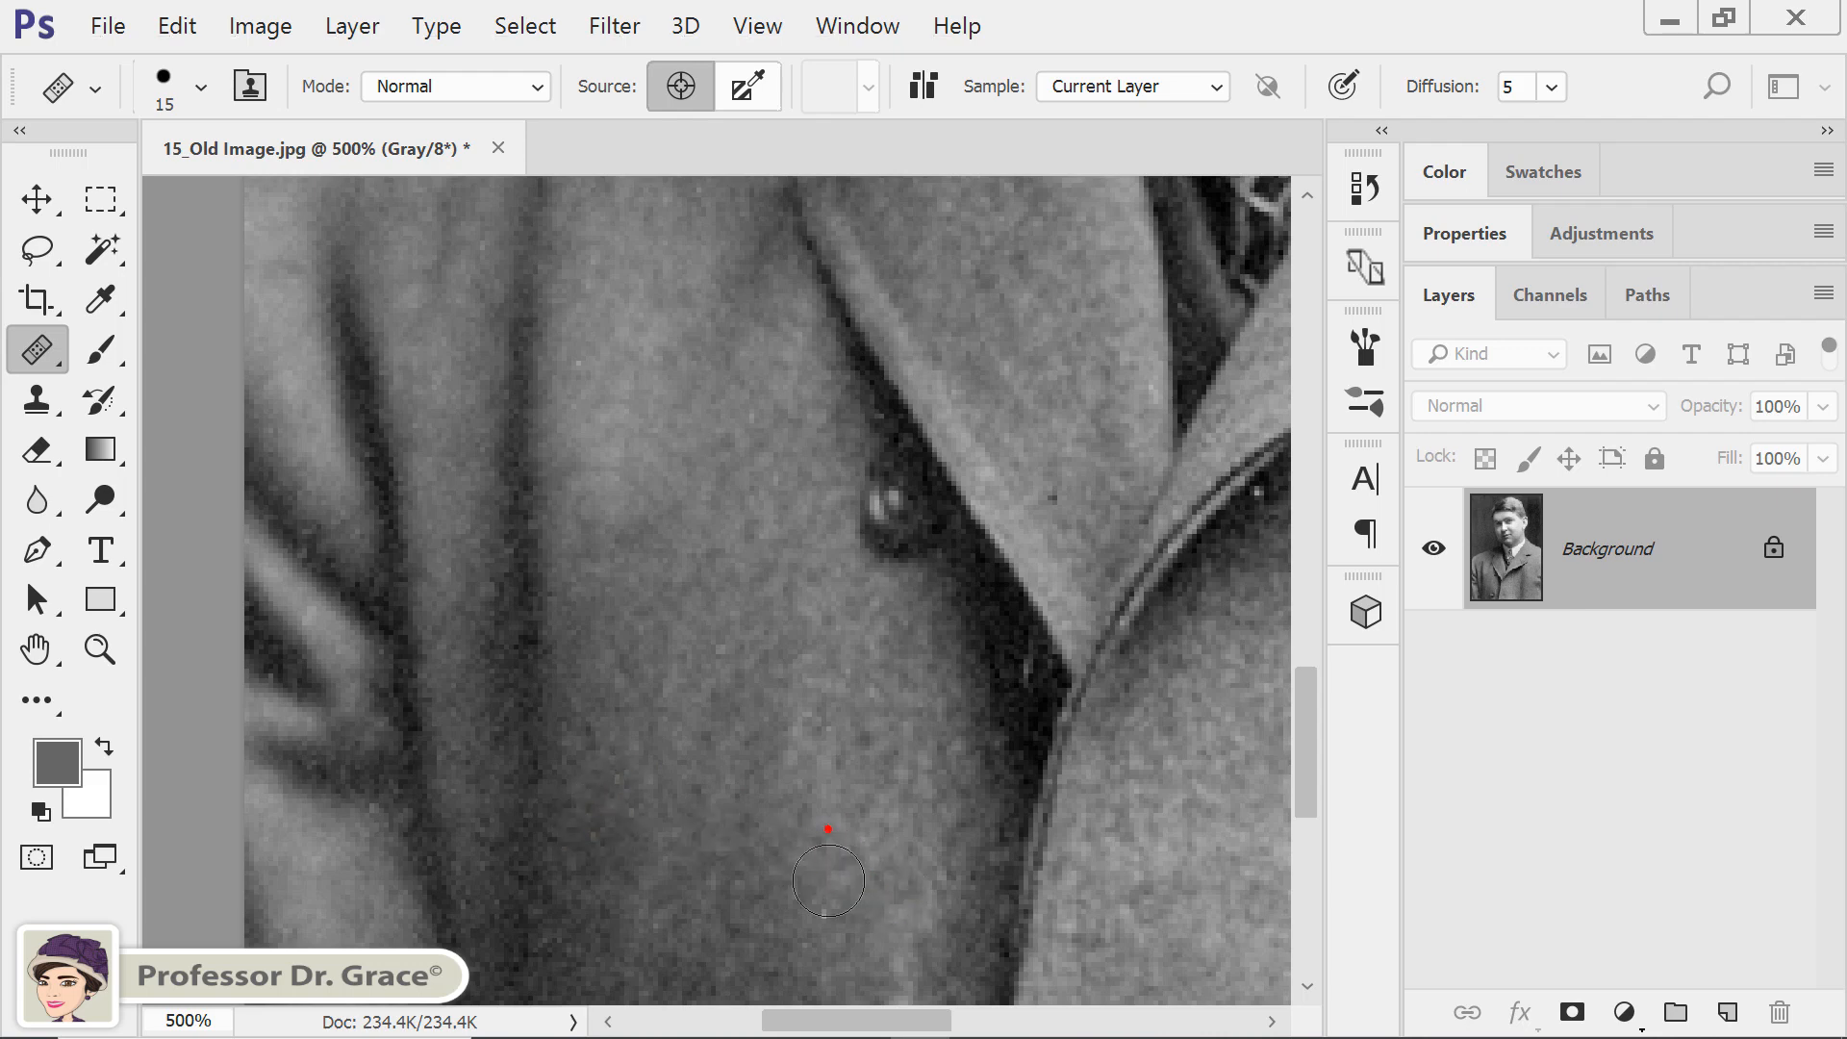
{"action": "left_click", "coordinate": [1082, 440], "text": "alt"}
{"action": "left_click", "coordinate": [1051, 485]}
Reduce the brush to 10 and heal the white specks beside the lower button, near the jacket's bottom edge and on the sleeve
{"action": "left_click_drag", "start_coordinate": [938, 664], "coordinate": [831, 414]}
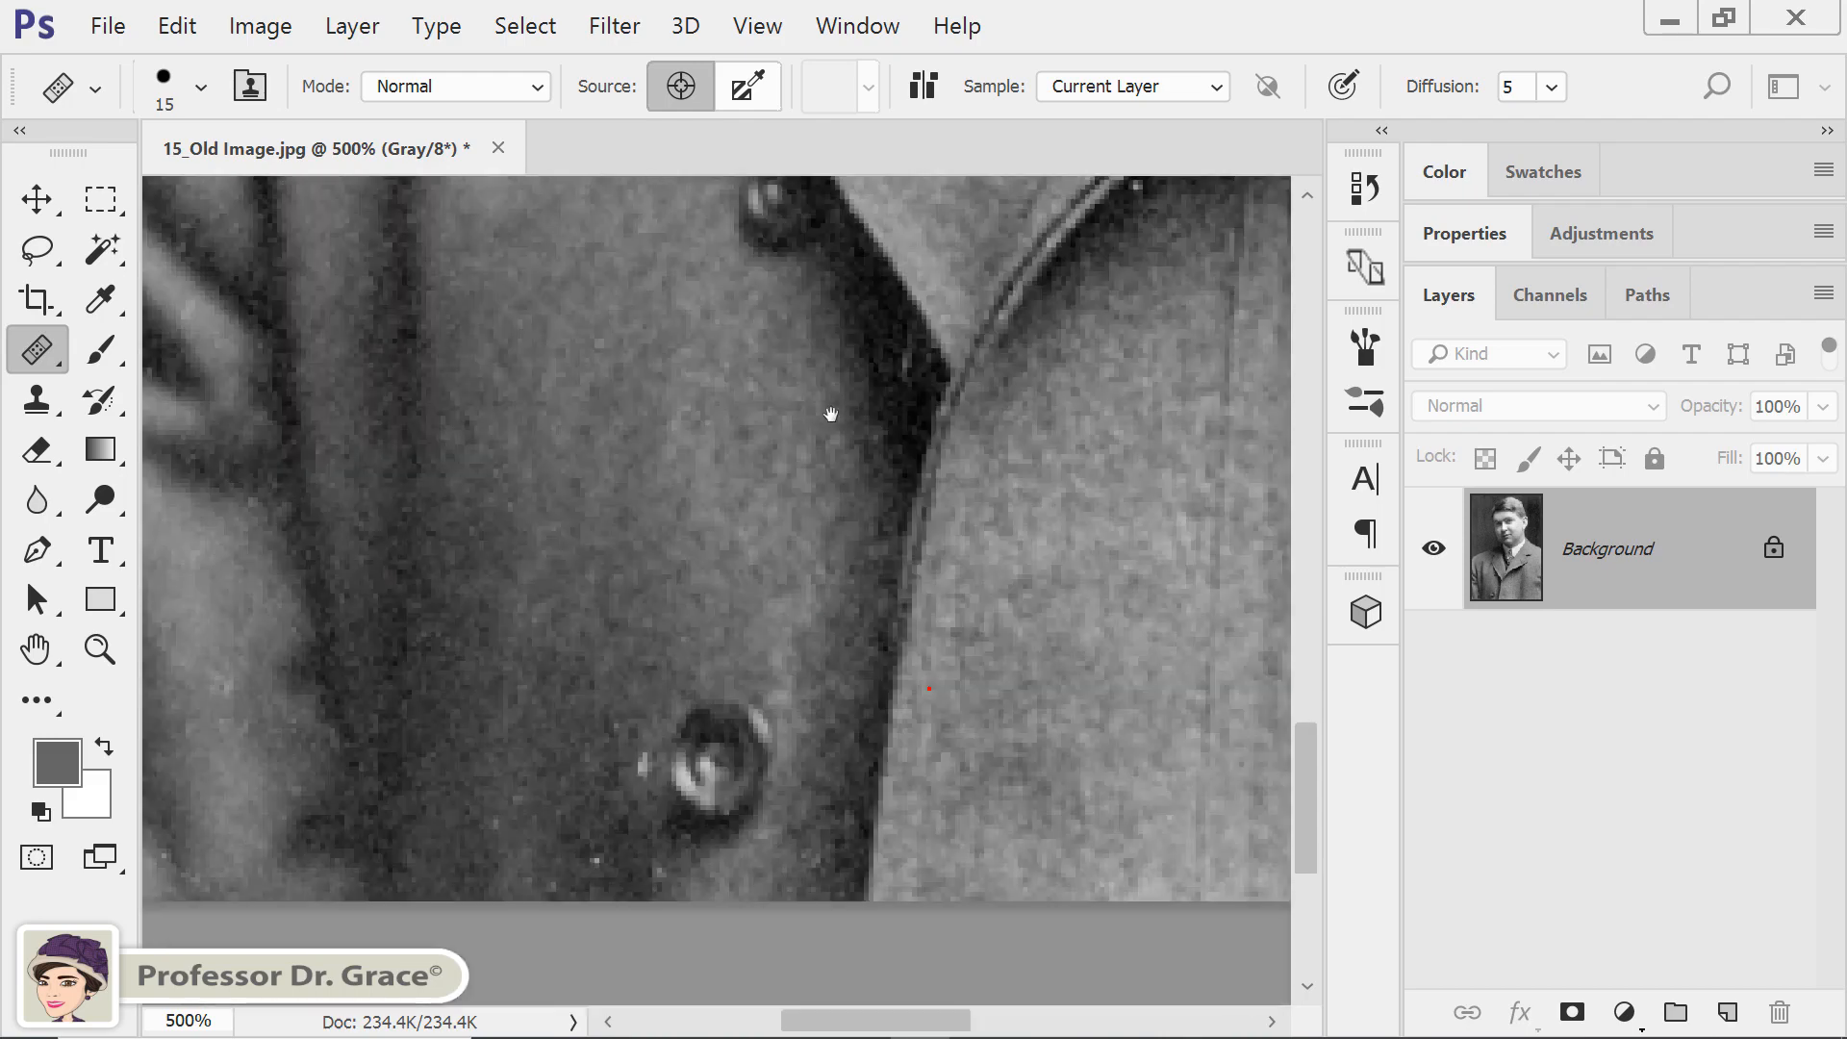
{"action": "key", "text": "bracketleft"}
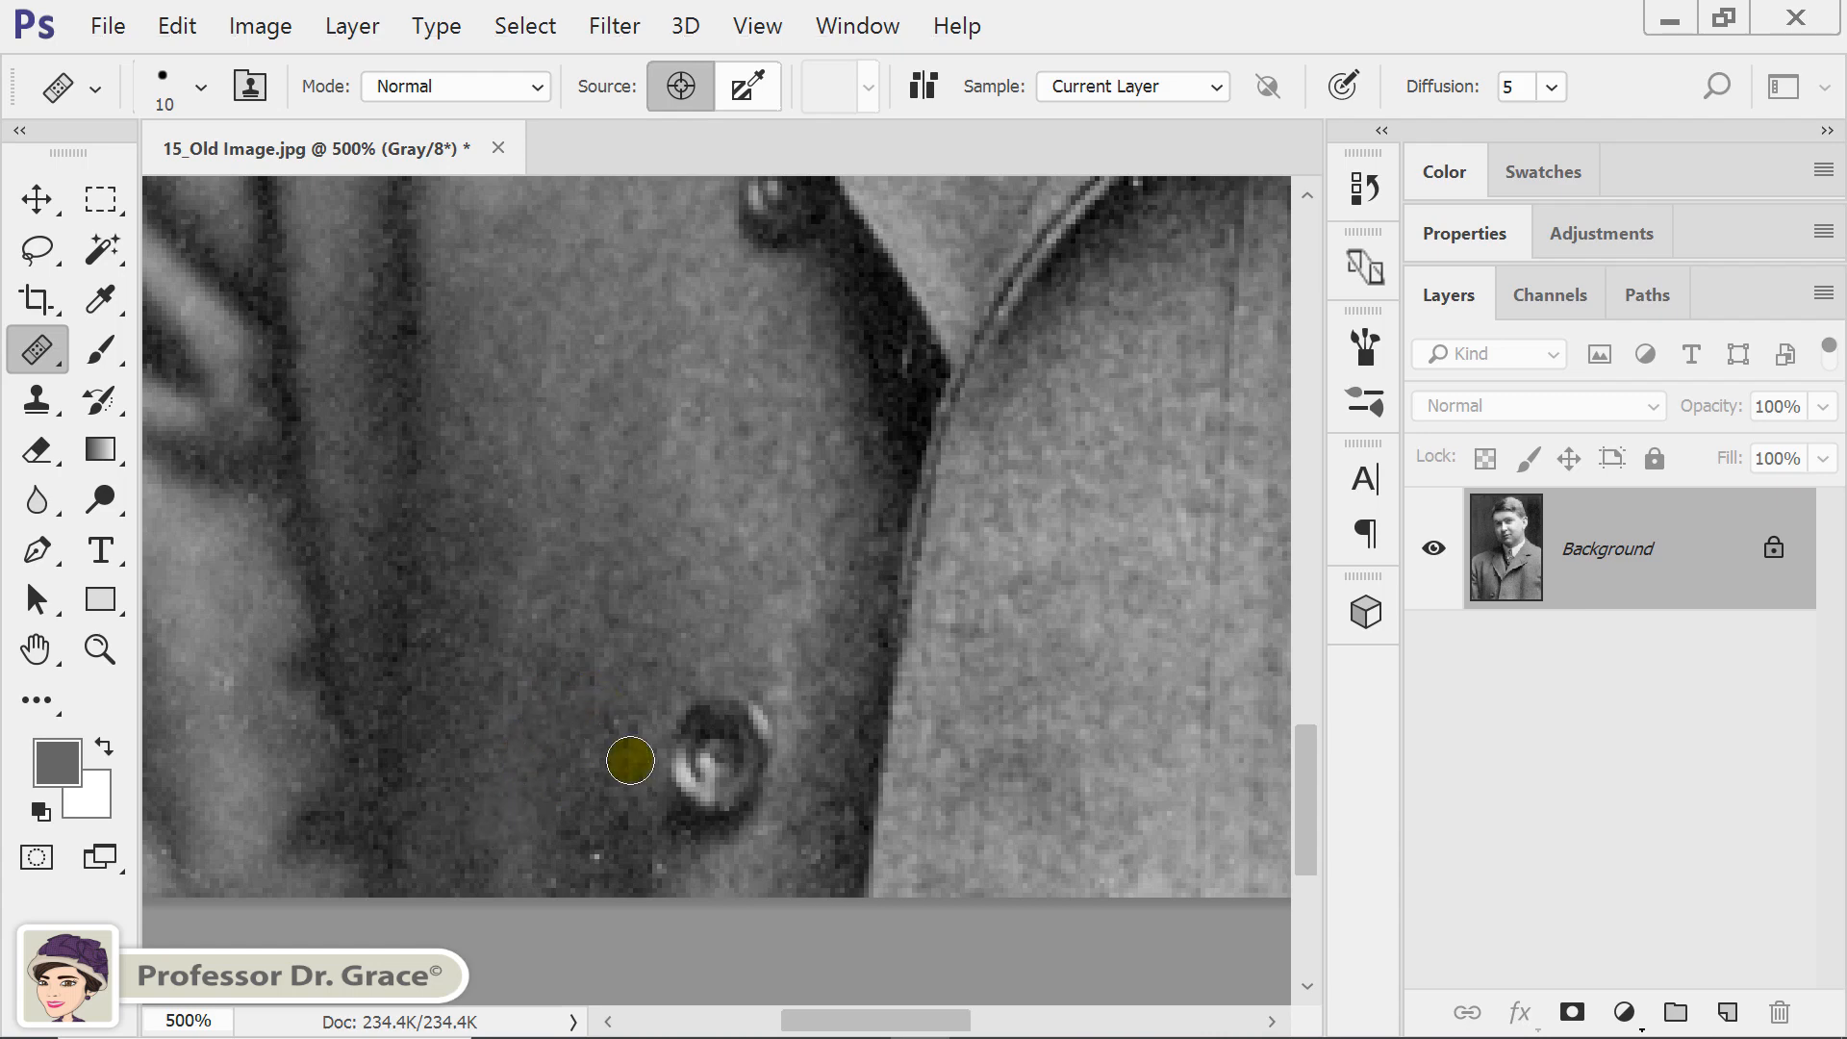
{"action": "left_click", "coordinate": [630, 760], "text": "alt"}
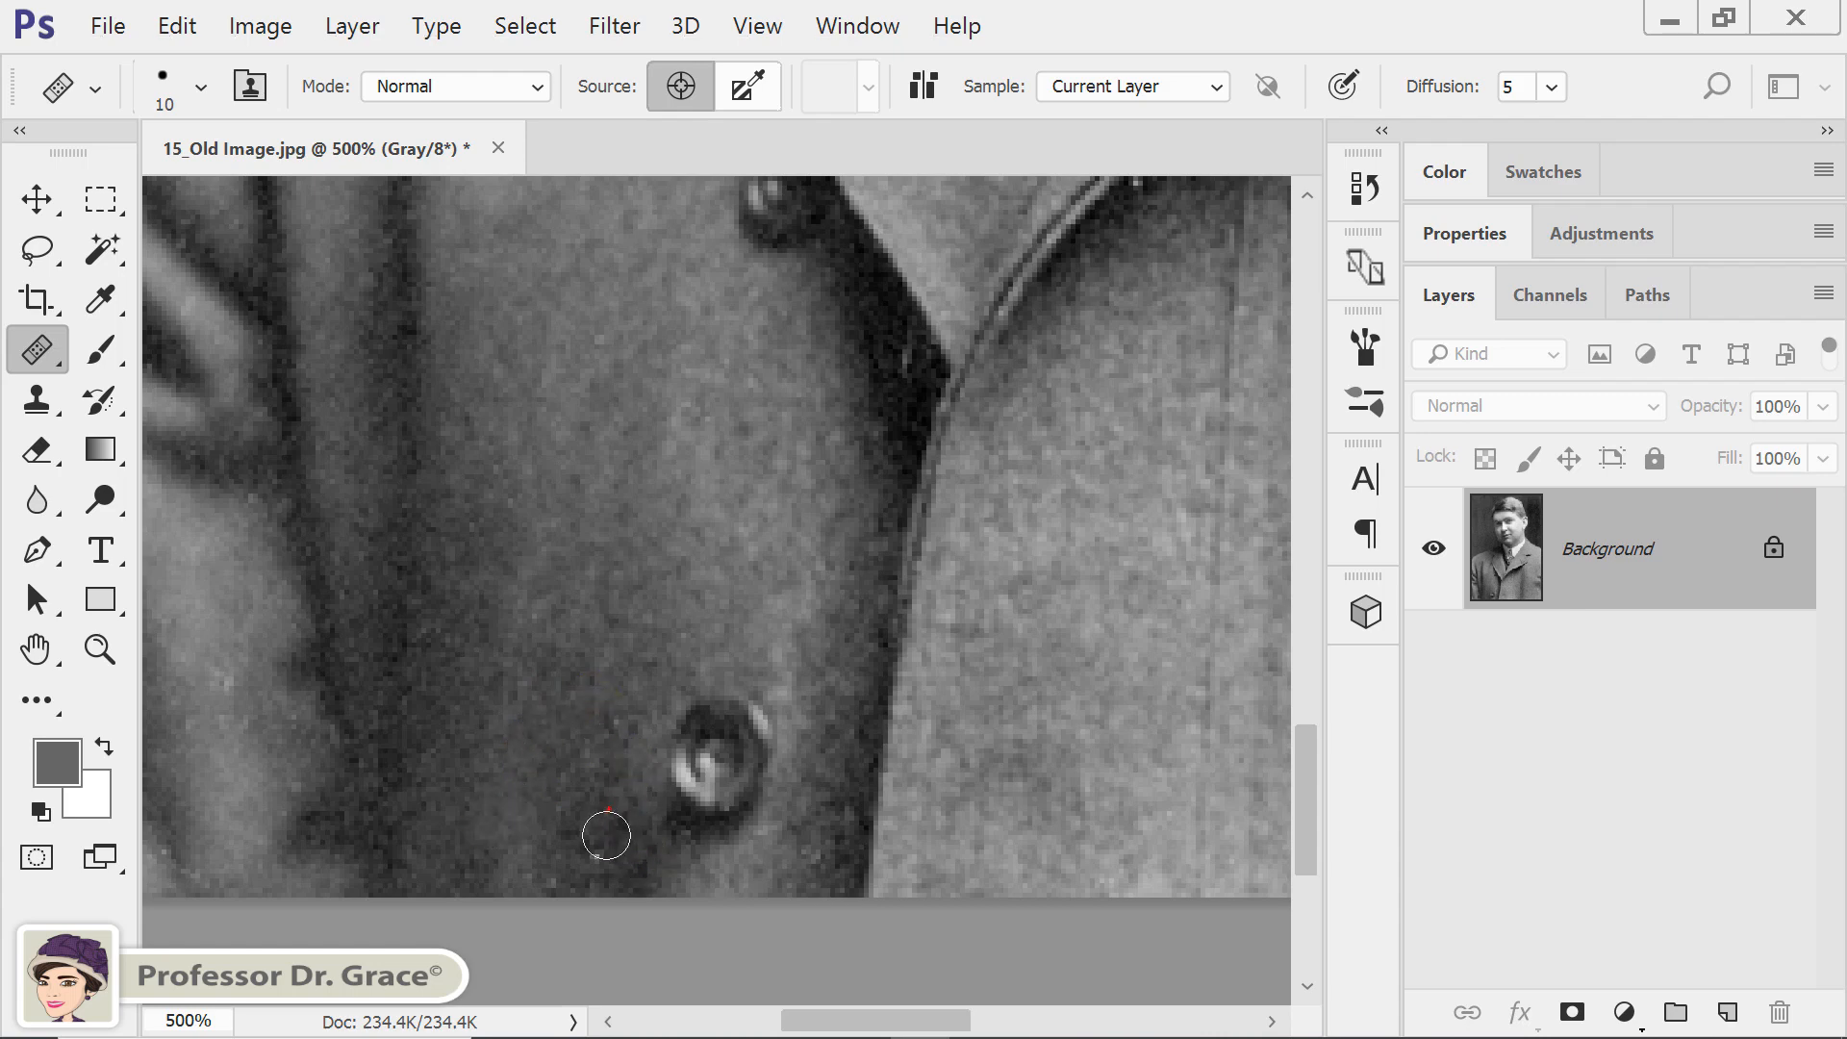
{"action": "left_click", "coordinate": [599, 860]}
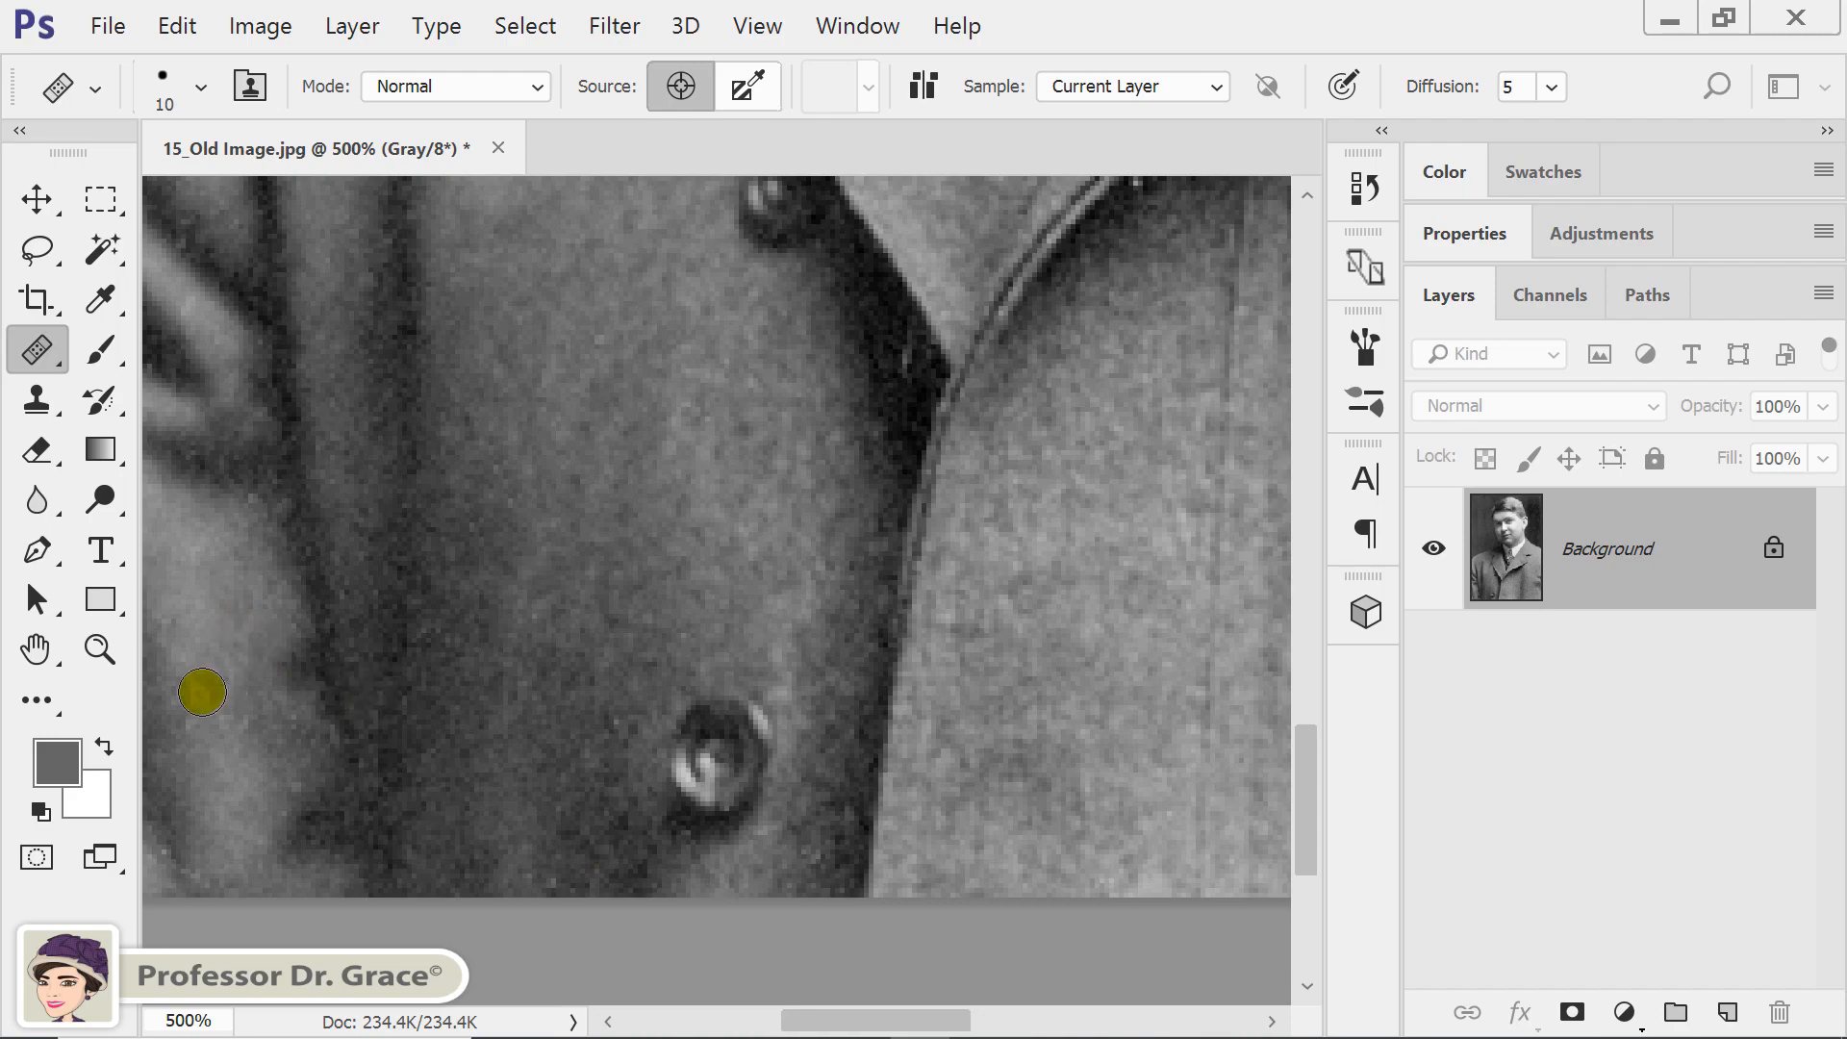
{"action": "left_click", "coordinate": [219, 684]}
{"action": "key", "text": "alt"}
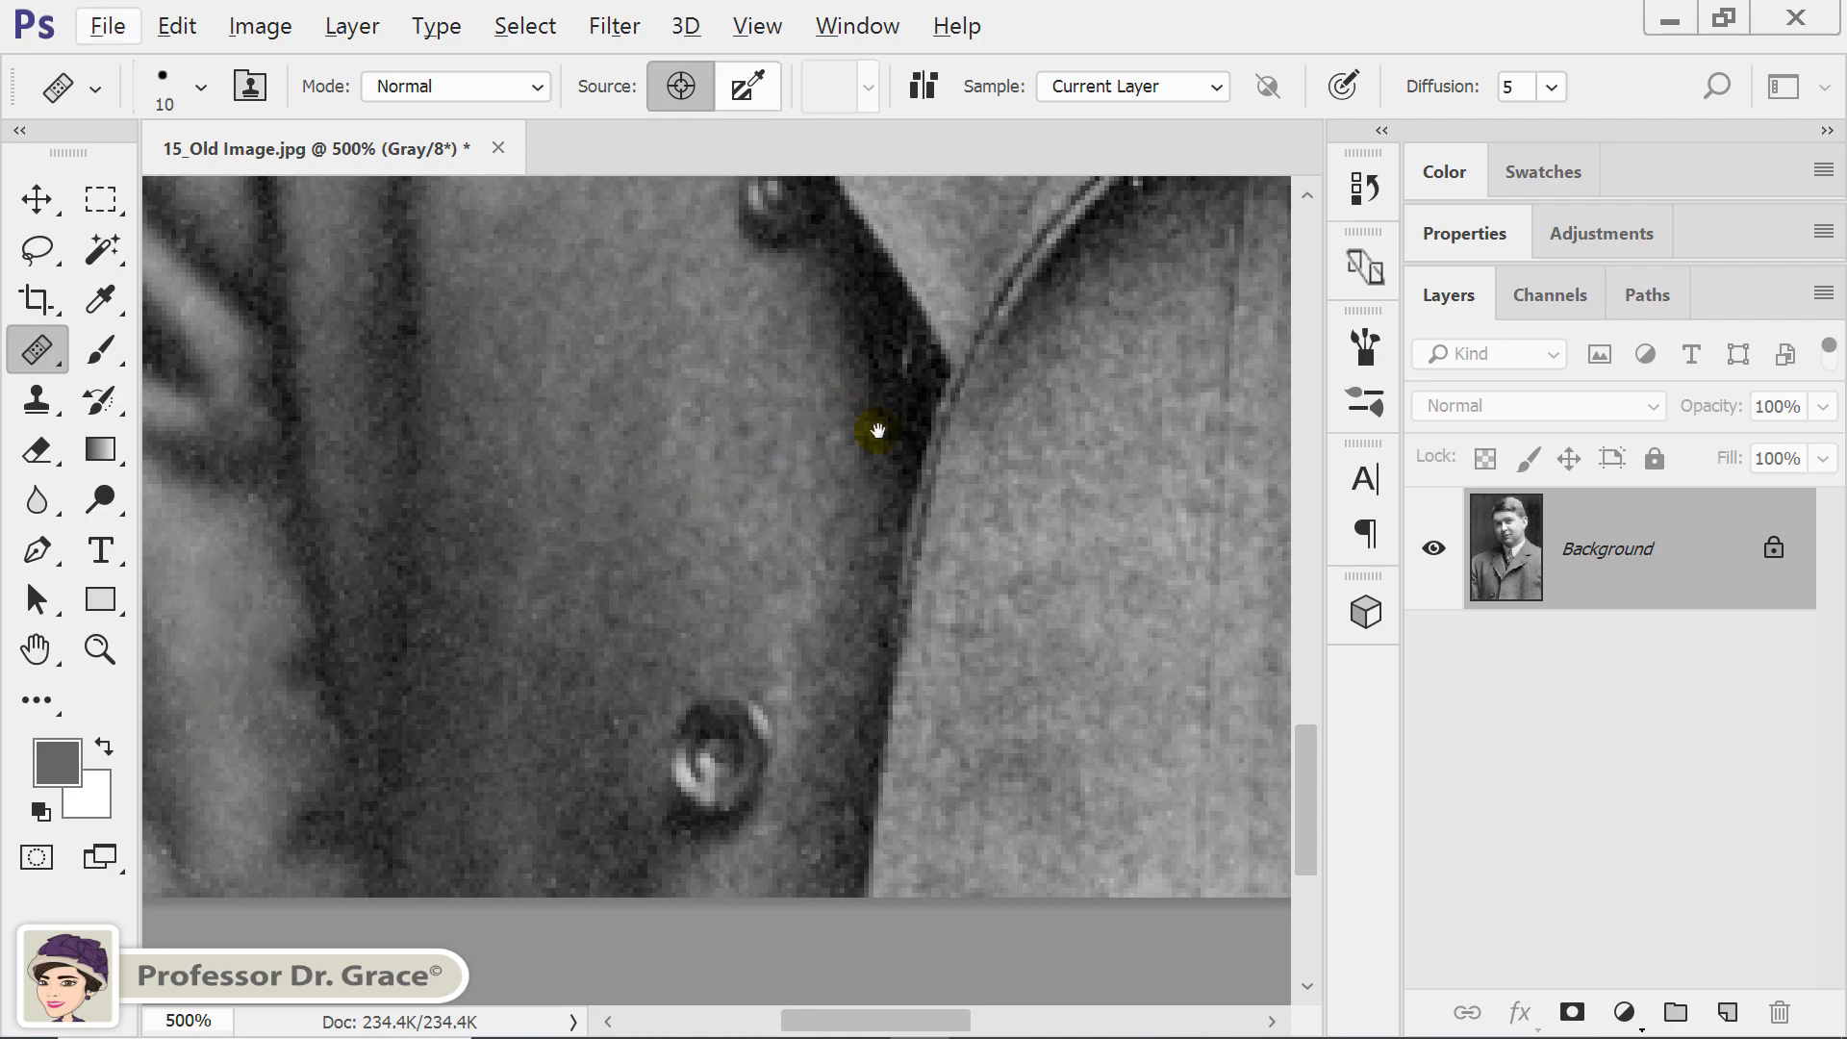
Heal the thin white crack on the bright side of the shirt collar with sampled clean collar texture
{"action": "left_click_drag", "start_coordinate": [881, 462], "coordinate": [736, 851]}
{"action": "left_click_drag", "start_coordinate": [866, 558], "coordinate": [693, 849]}
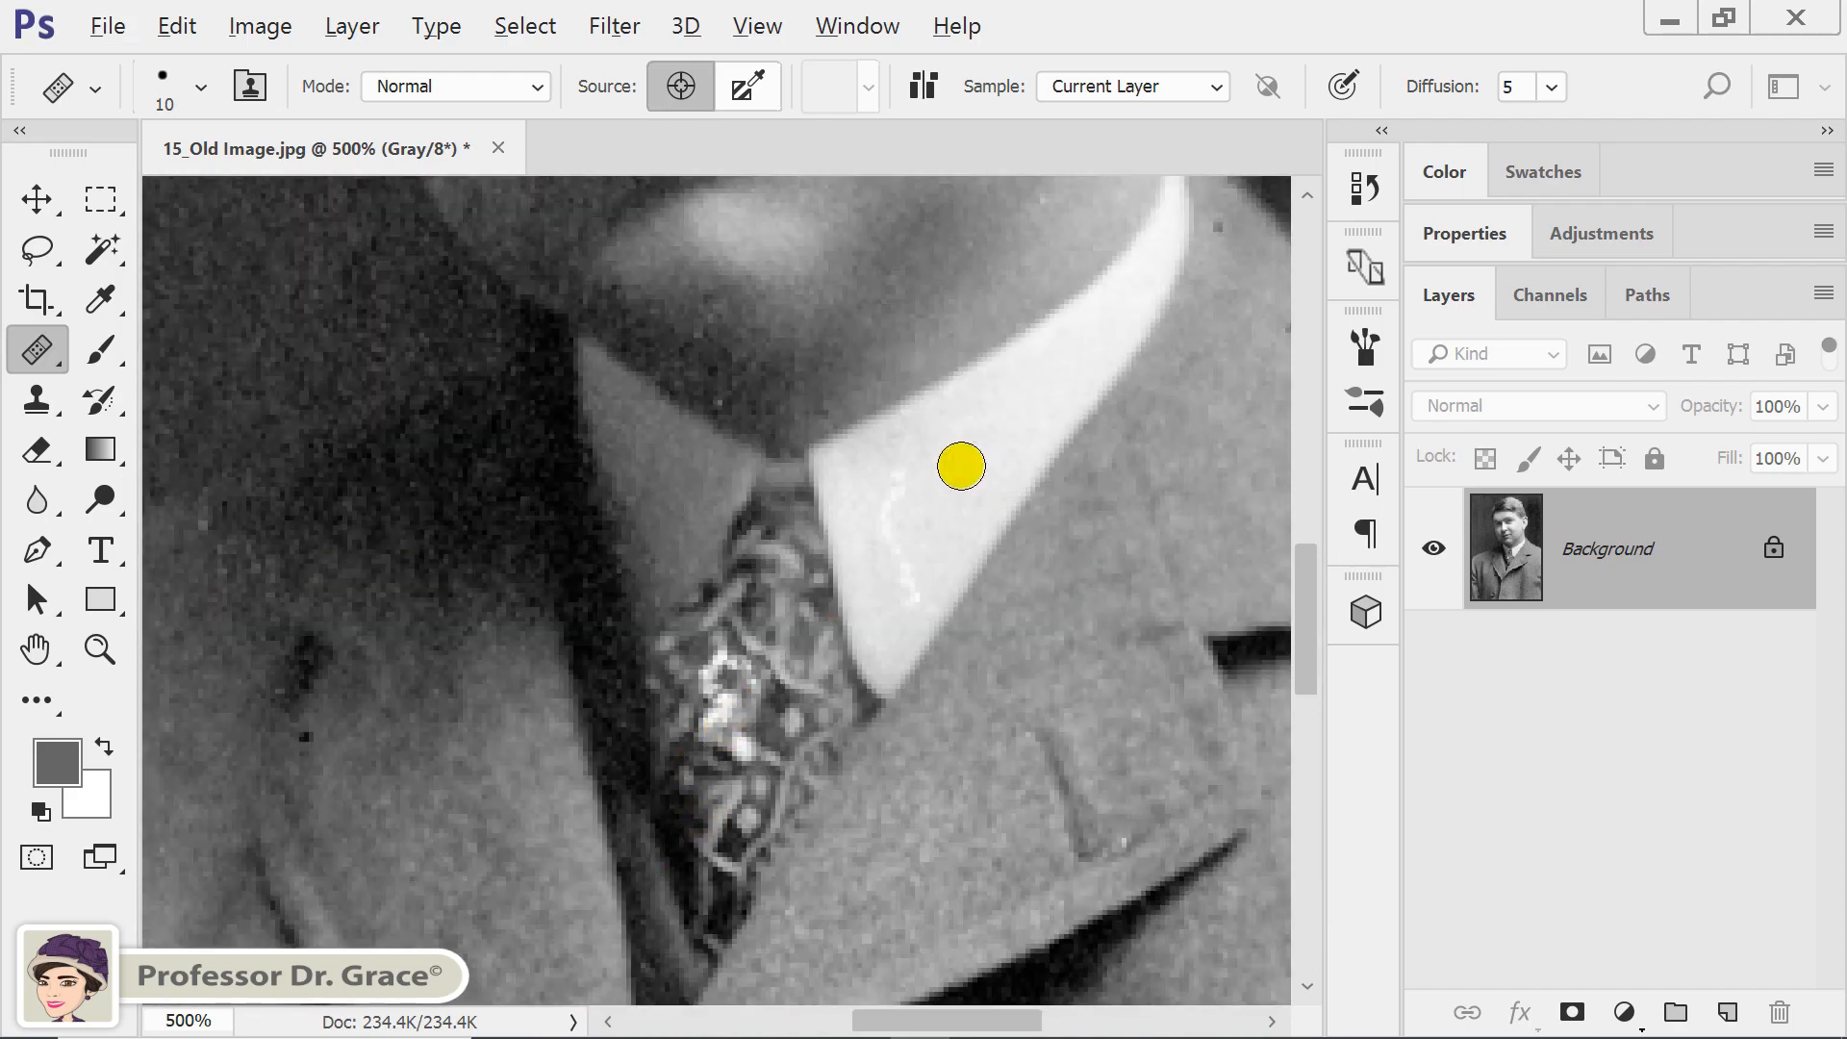
{"action": "left_click", "coordinate": [961, 466], "text": "alt"}
{"action": "left_click_drag", "start_coordinate": [907, 507], "coordinate": [895, 553]}
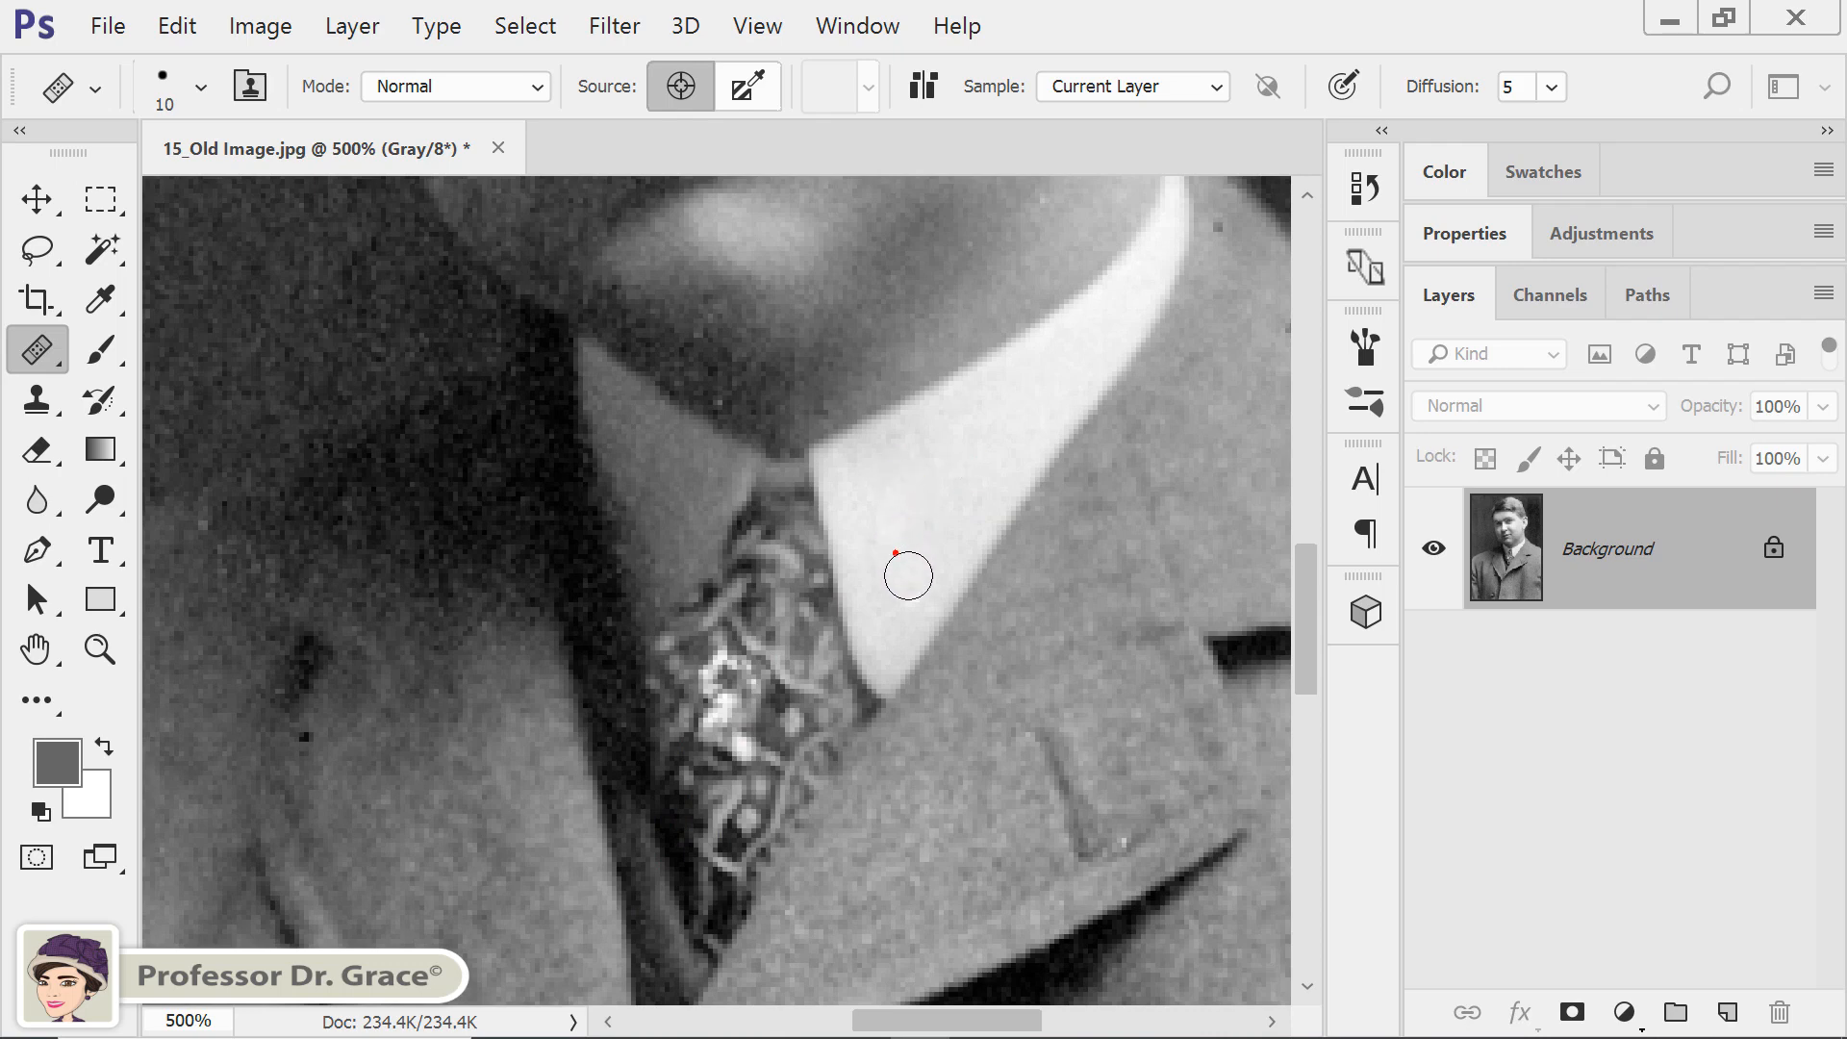
{"action": "left_click", "coordinate": [914, 594]}
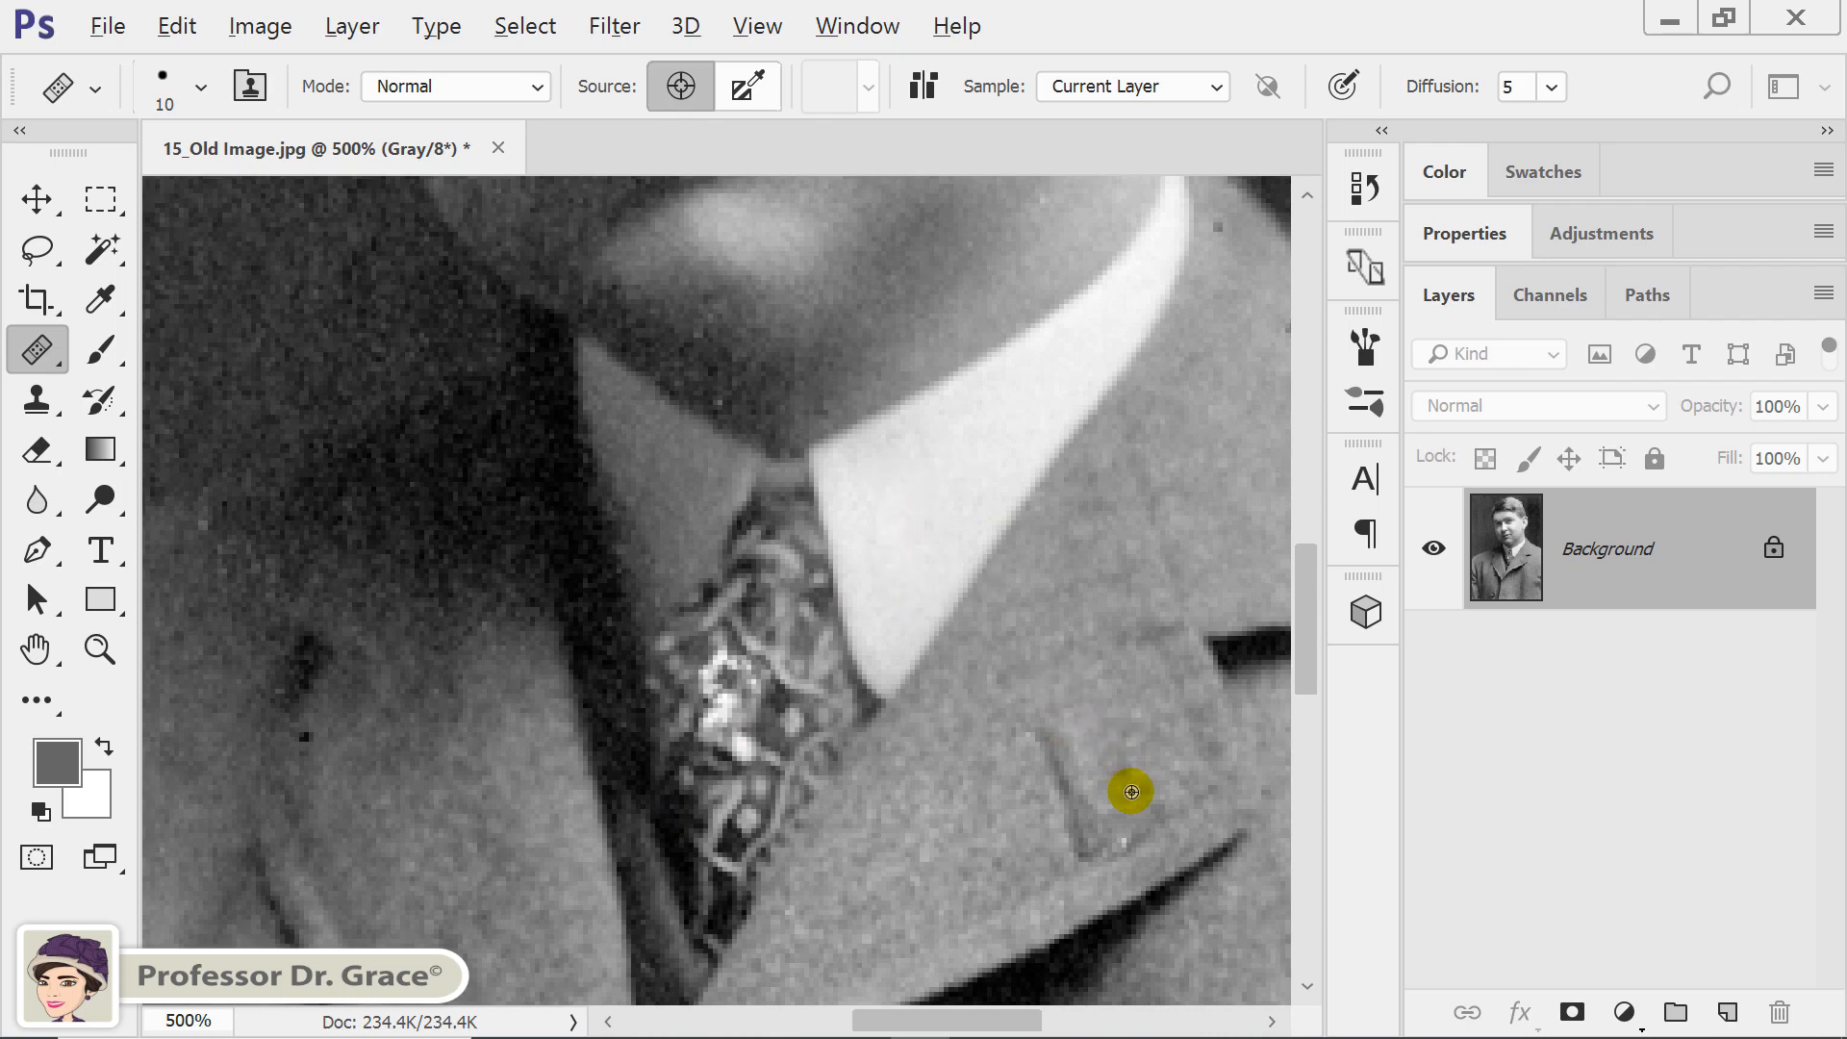
Reduce the brush to 7 and heal the white speck beside the lapel buttonhole and the dark speck near the collar
{"action": "left_click", "coordinate": [1132, 792], "text": "alt"}
{"action": "key", "text": "bracketleft"}
{"action": "key", "text": "bracketleft"}
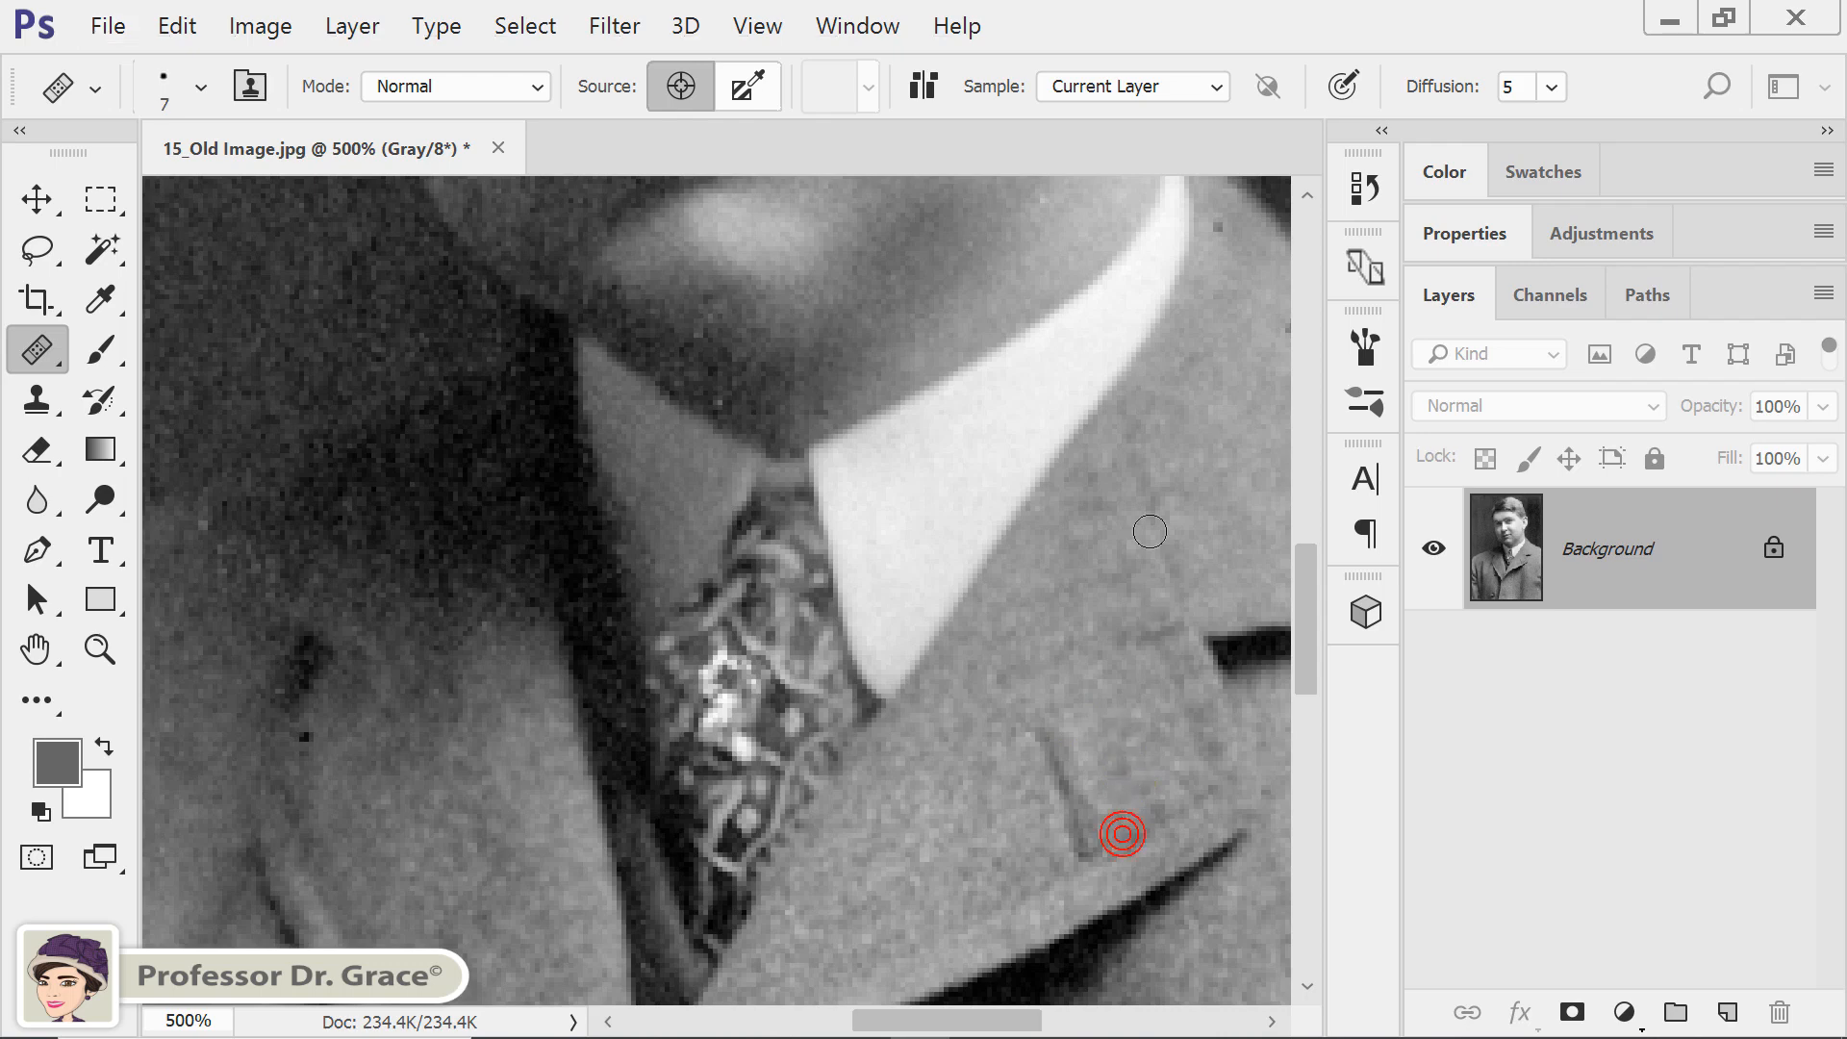
{"action": "left_click", "coordinate": [1220, 301]}
{"action": "left_click", "coordinate": [1220, 226]}
Heal the specks on the shadowed lapel and jacket, and the dark speck near the opposite shoulder's edge
{"action": "left_click", "coordinate": [298, 574]}
{"action": "left_click", "coordinate": [348, 759]}
{"action": "left_click", "coordinate": [307, 740]}
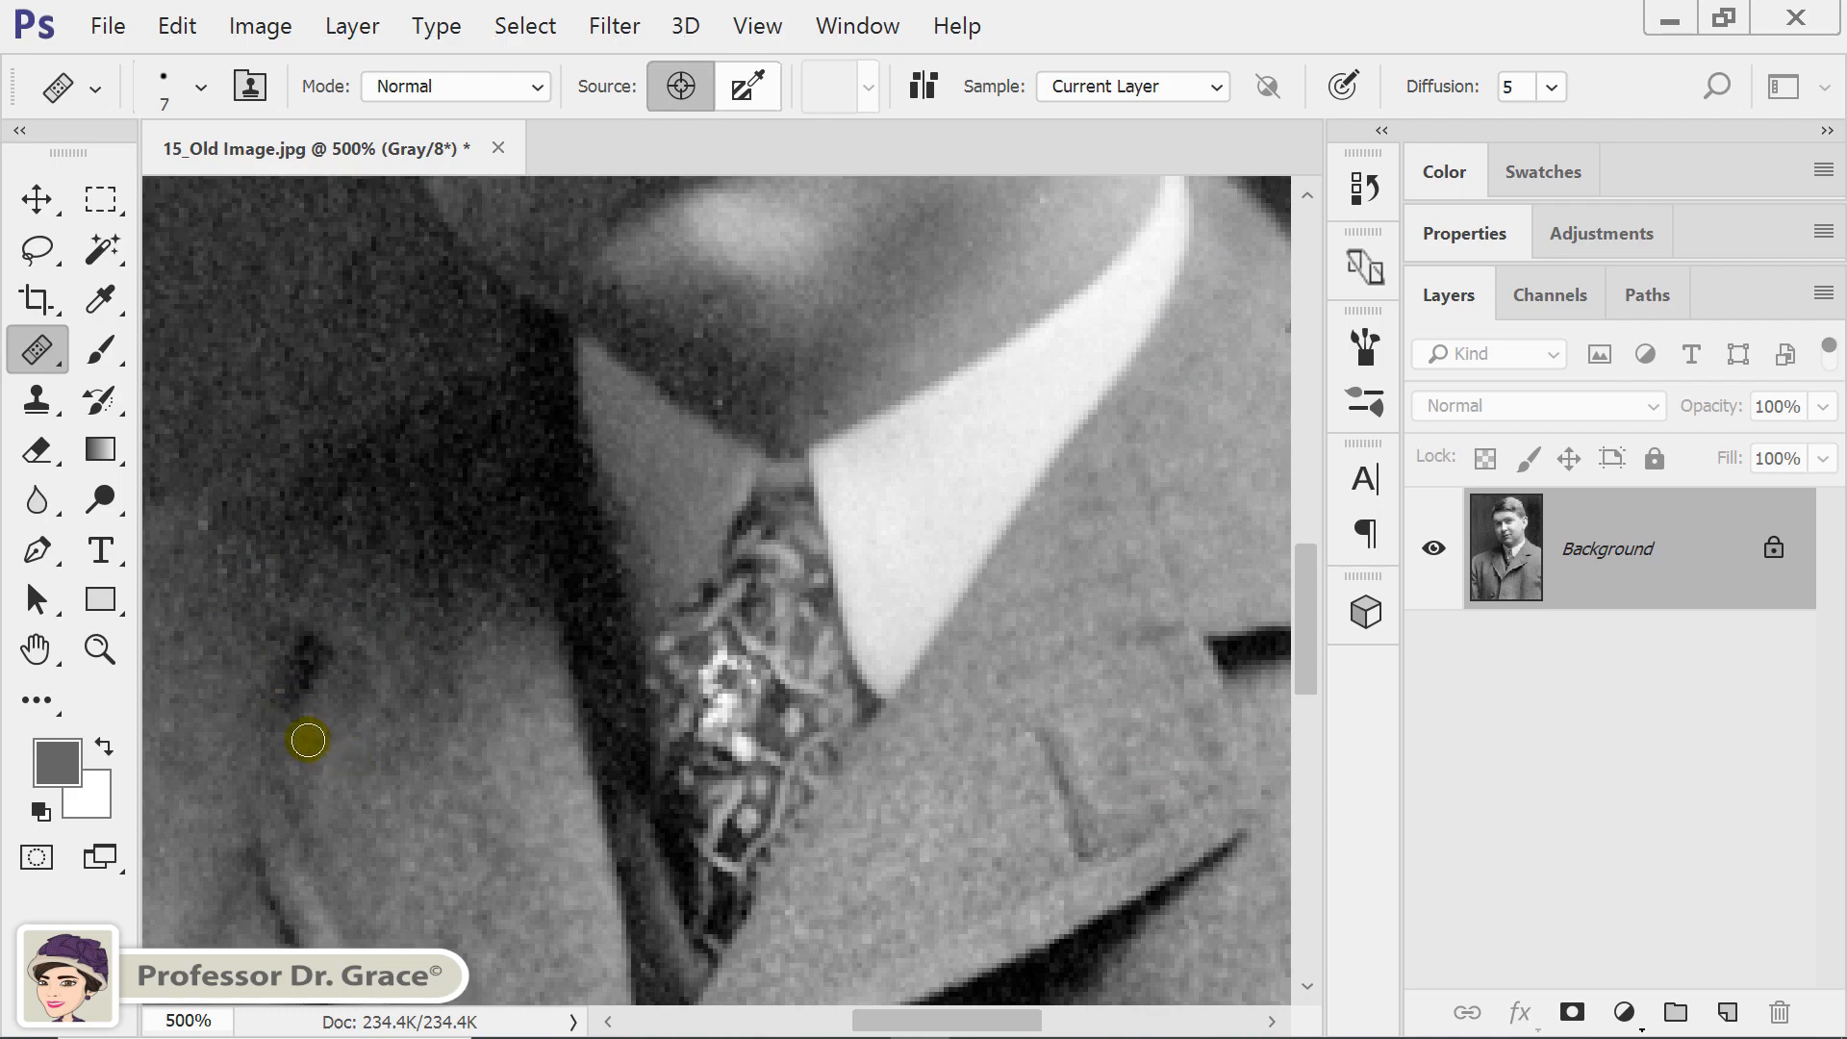
{"action": "left_click", "coordinate": [194, 590]}
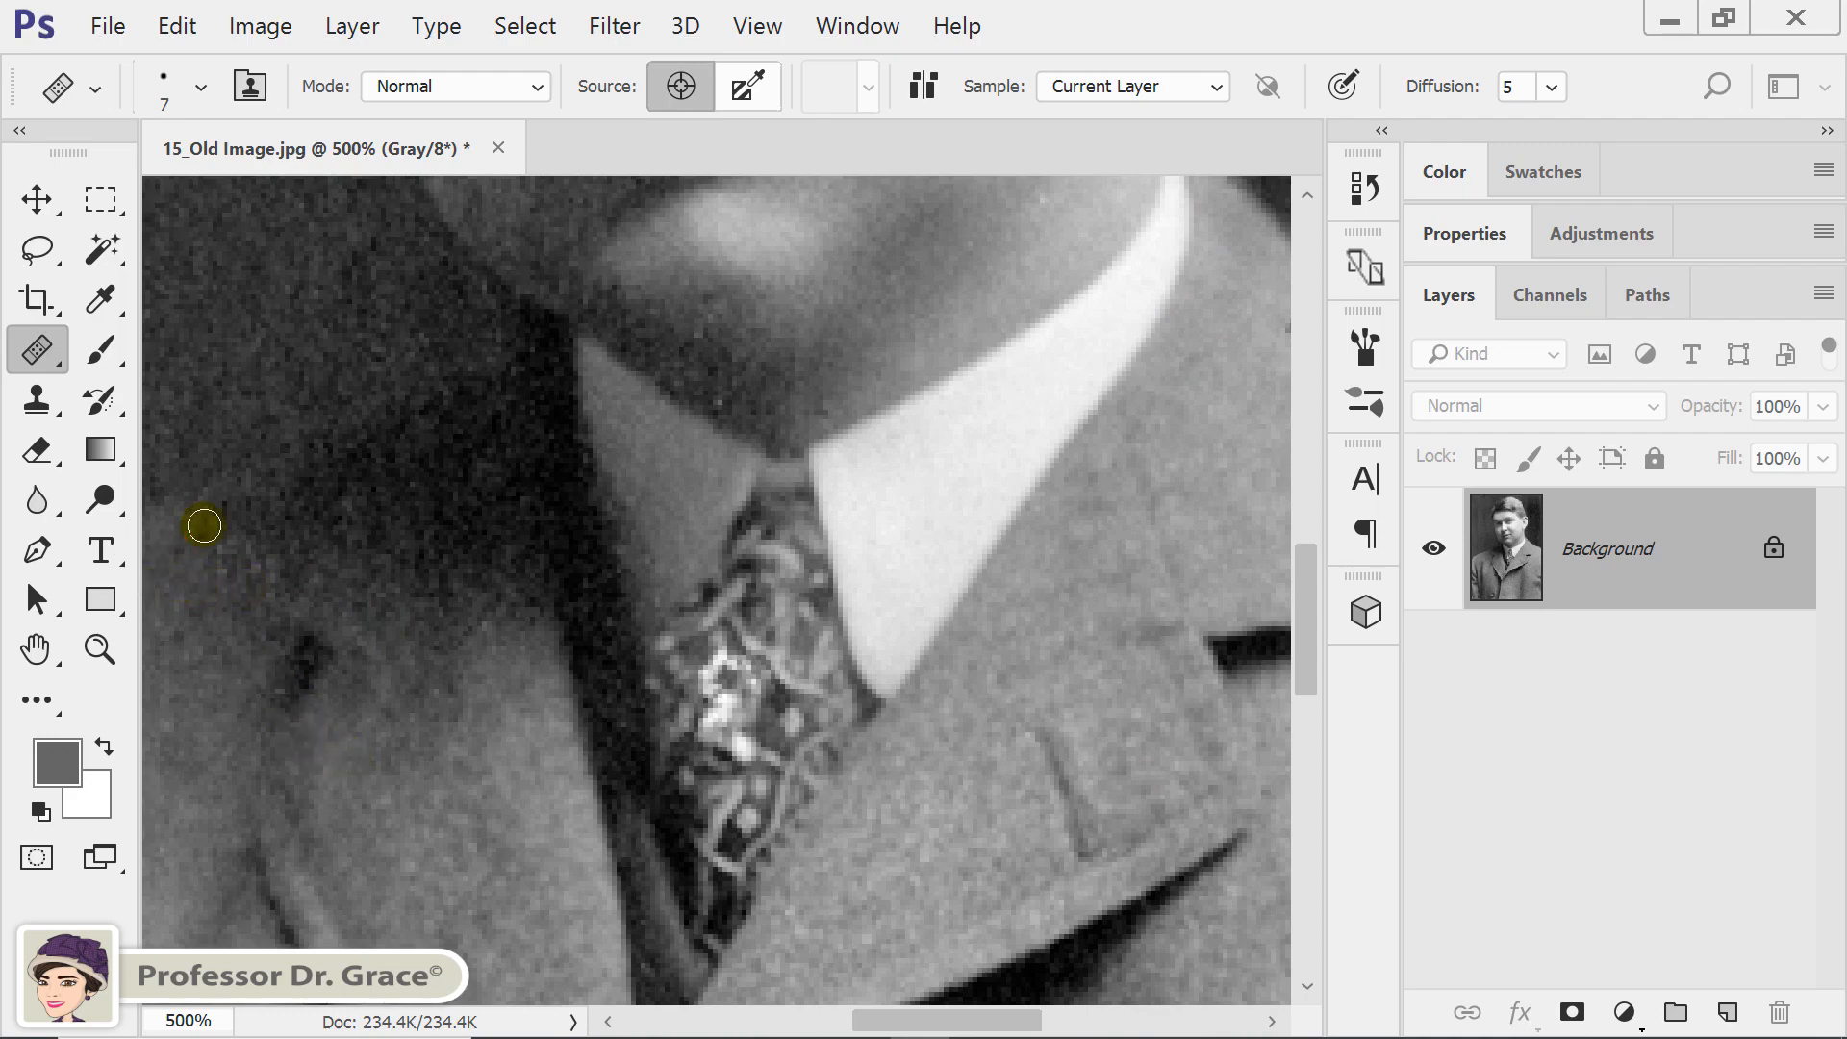
{"action": "left_click_drag", "start_coordinate": [870, 652], "coordinate": [605, 624]}
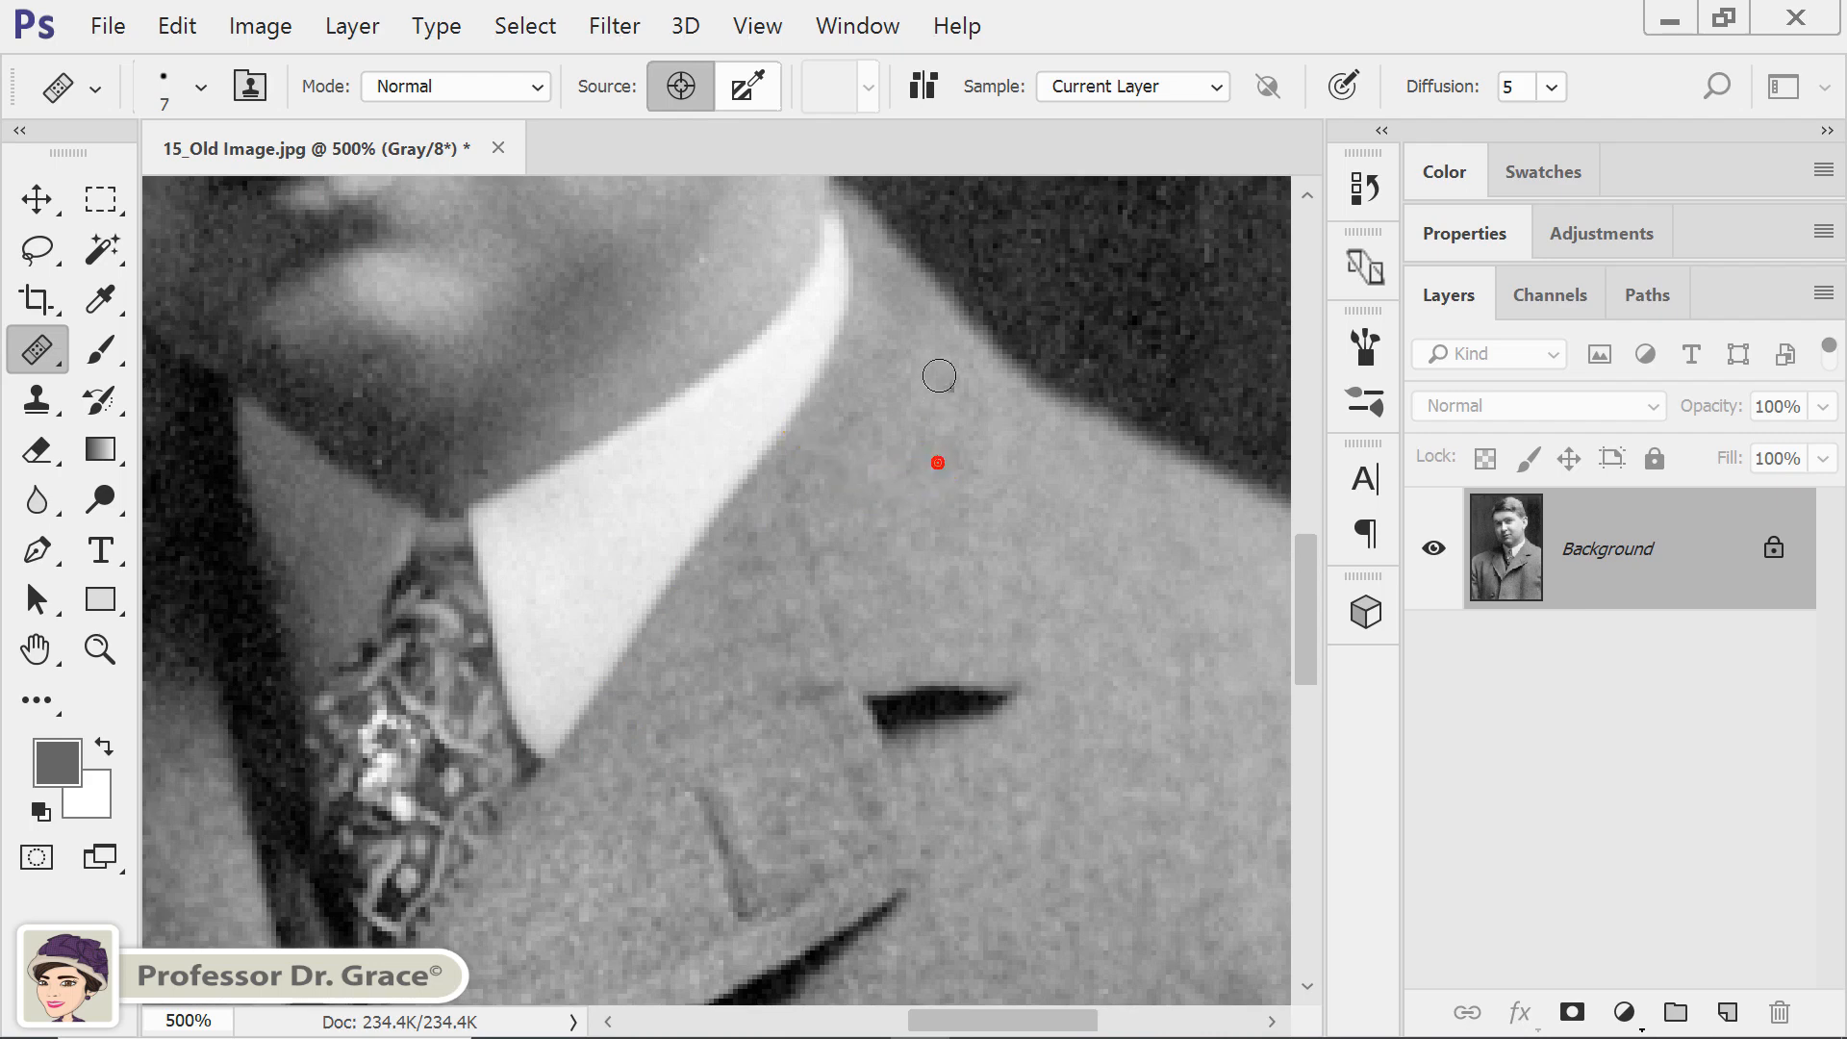
{"action": "left_click", "coordinate": [939, 376]}
Heal the bright white blotches on the patterned tie by repeatedly sampling nearby dark tie pattern
{"action": "left_click_drag", "start_coordinate": [517, 814], "coordinate": [767, 610]}
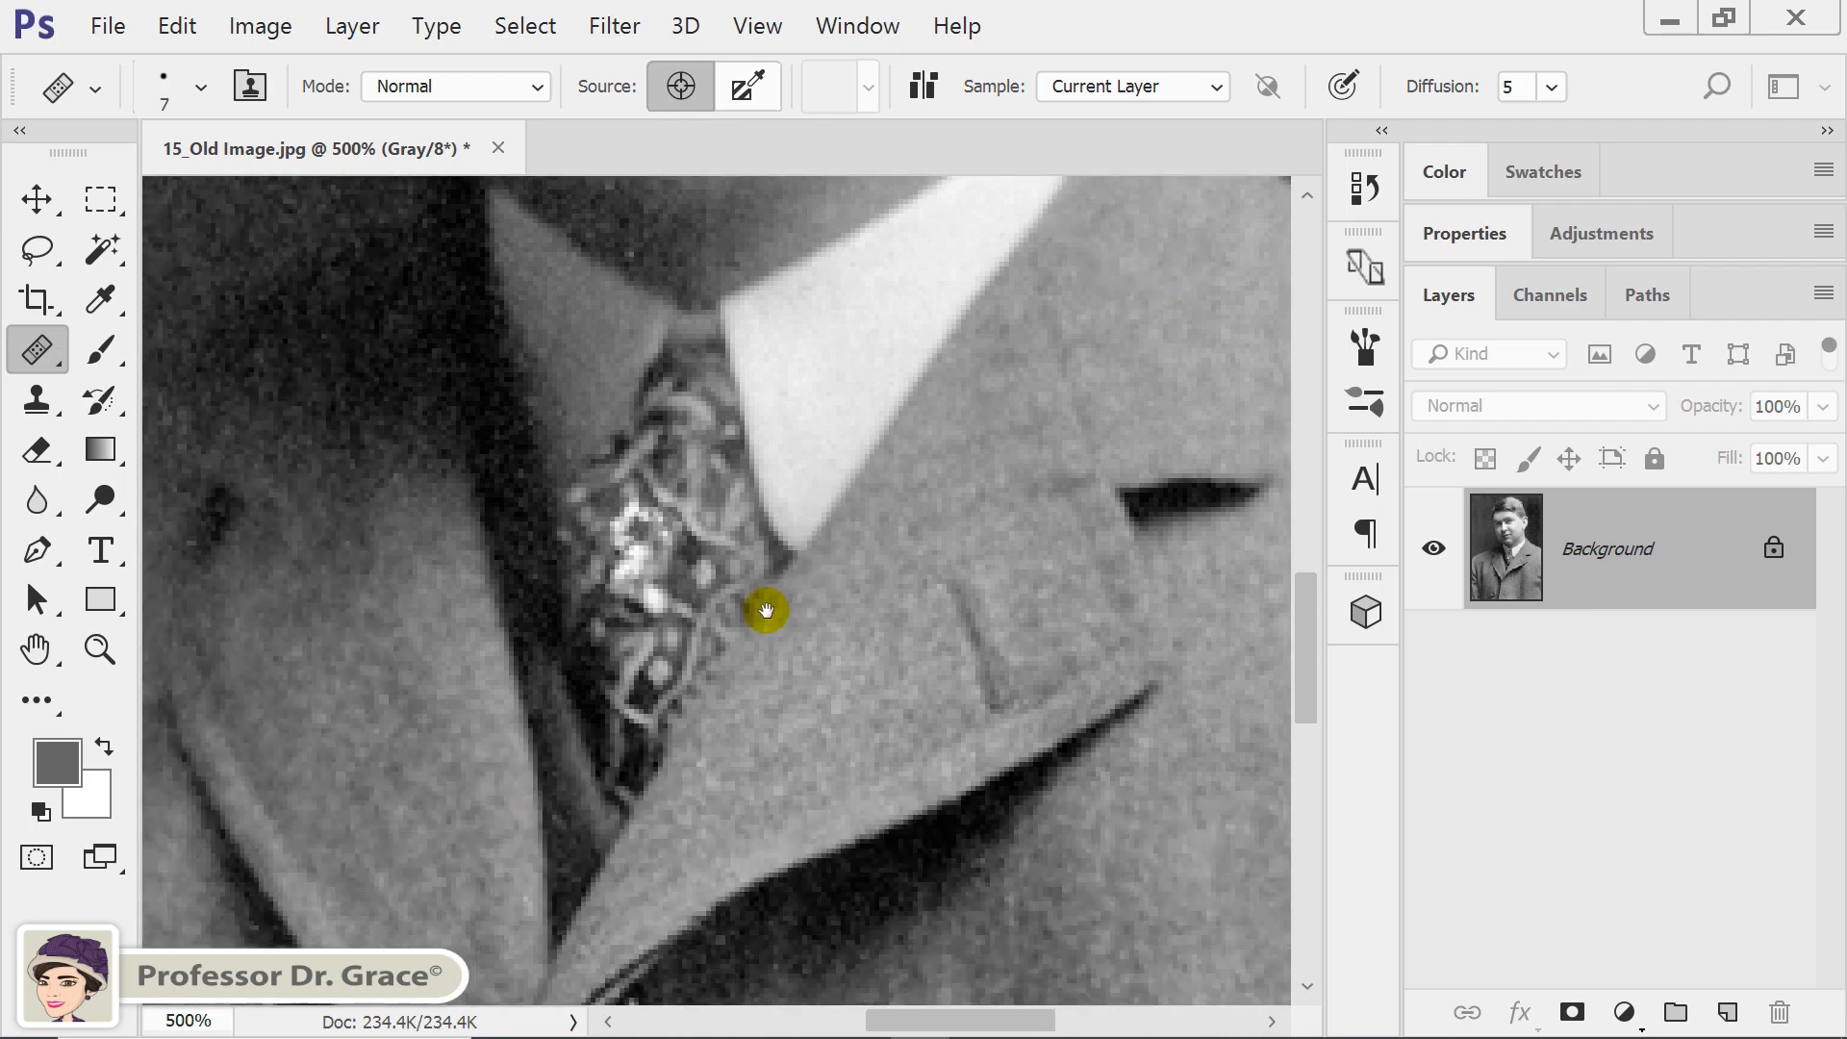
{"action": "left_click", "coordinate": [647, 600]}
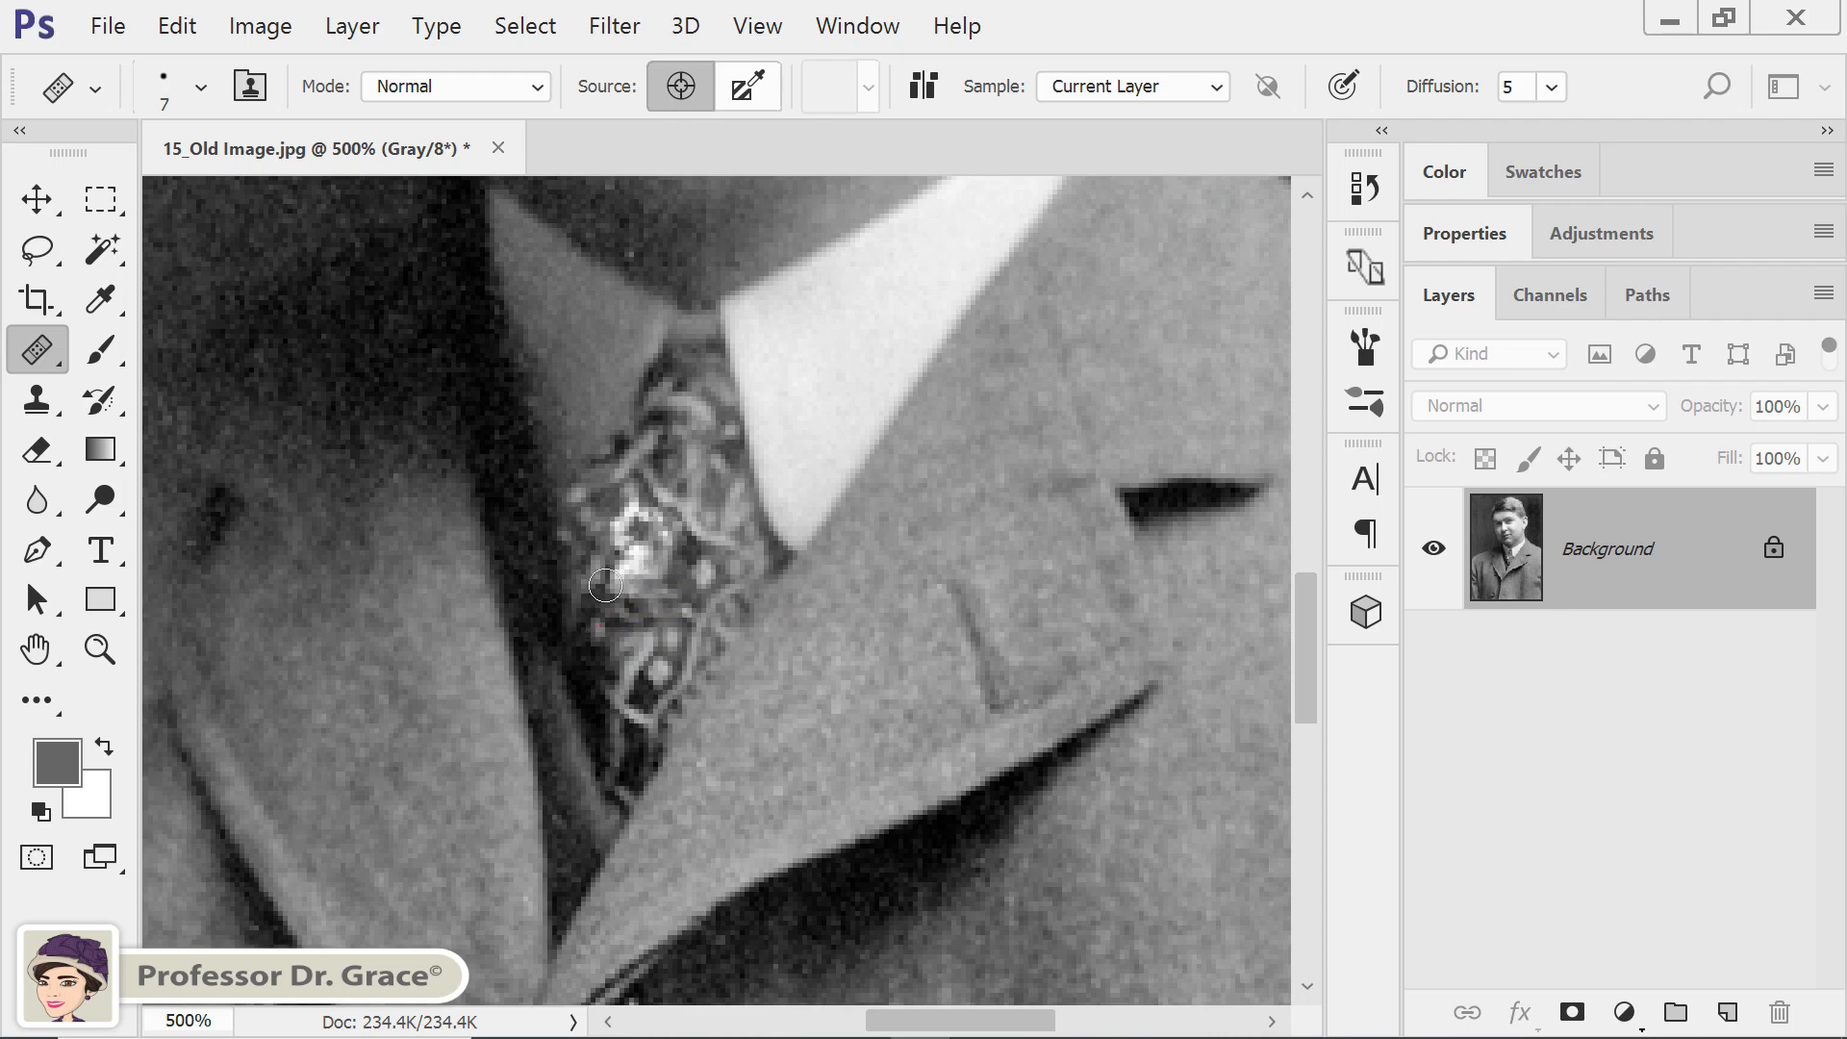
{"action": "left_click", "coordinate": [673, 503]}
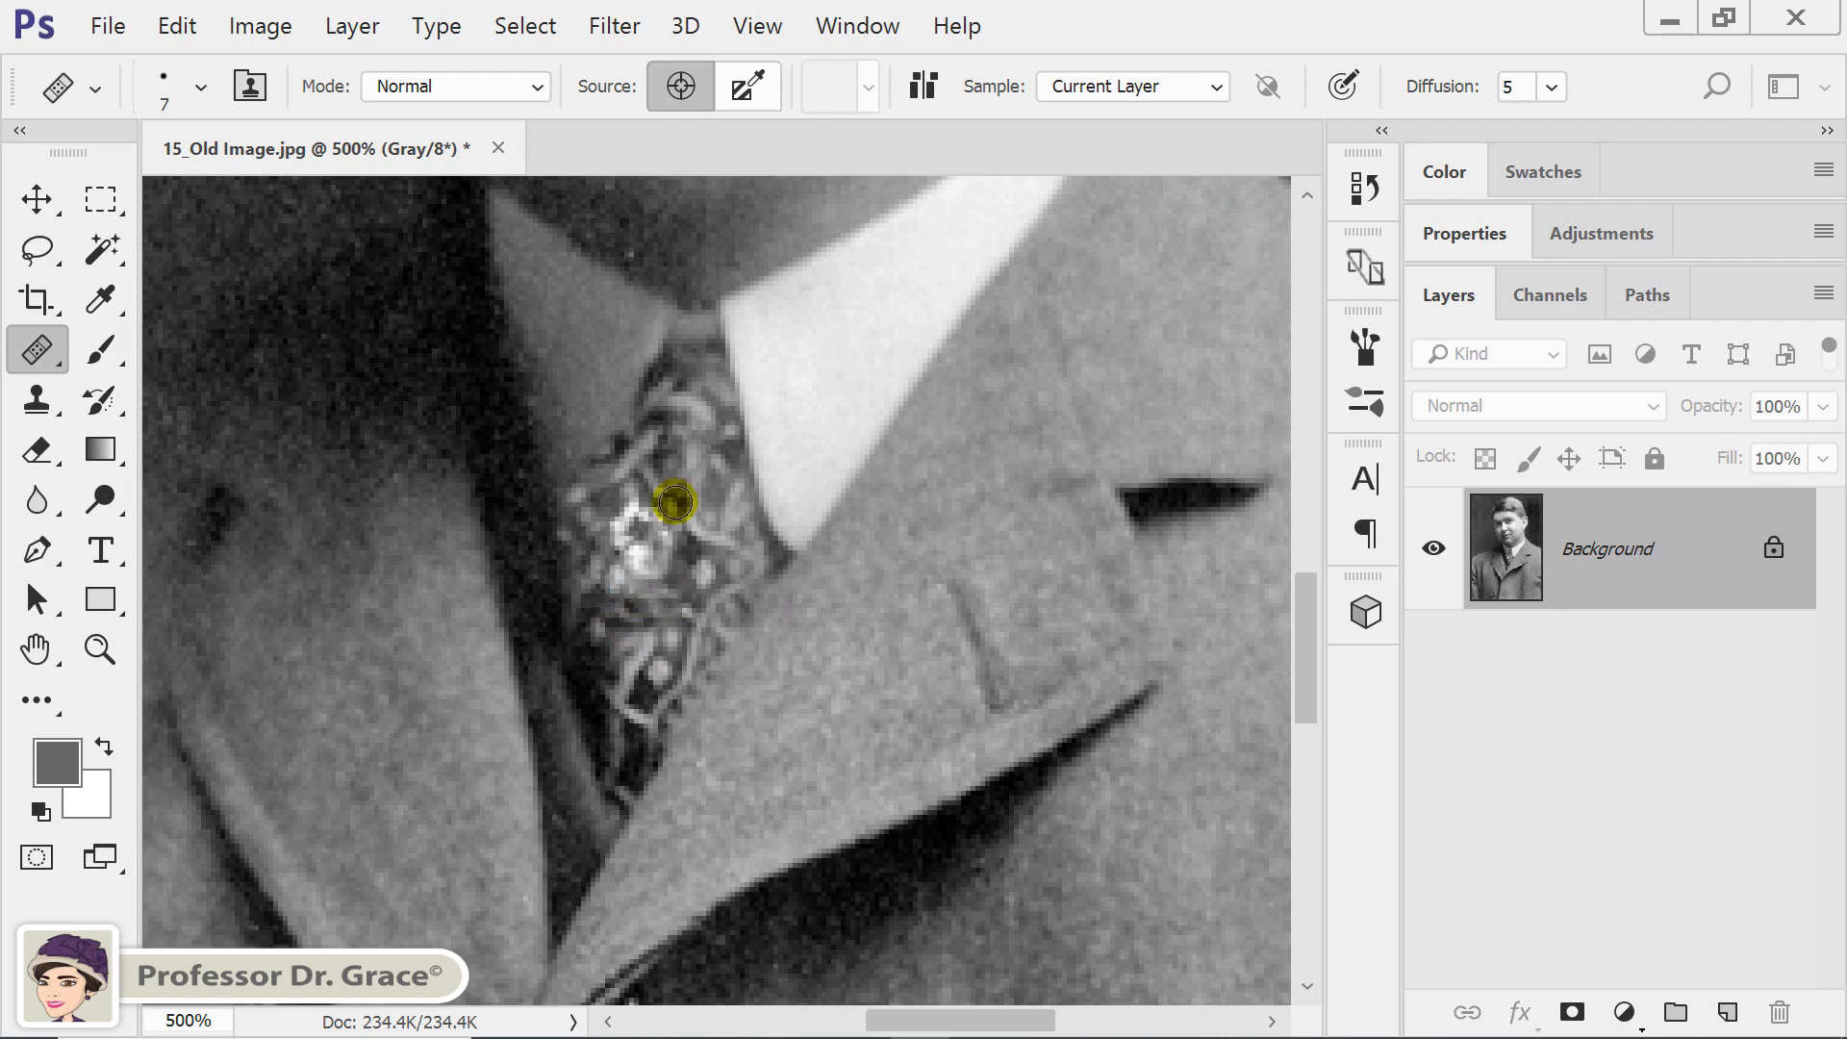
{"action": "left_click", "coordinate": [632, 514]}
{"action": "left_click", "coordinate": [616, 526]}
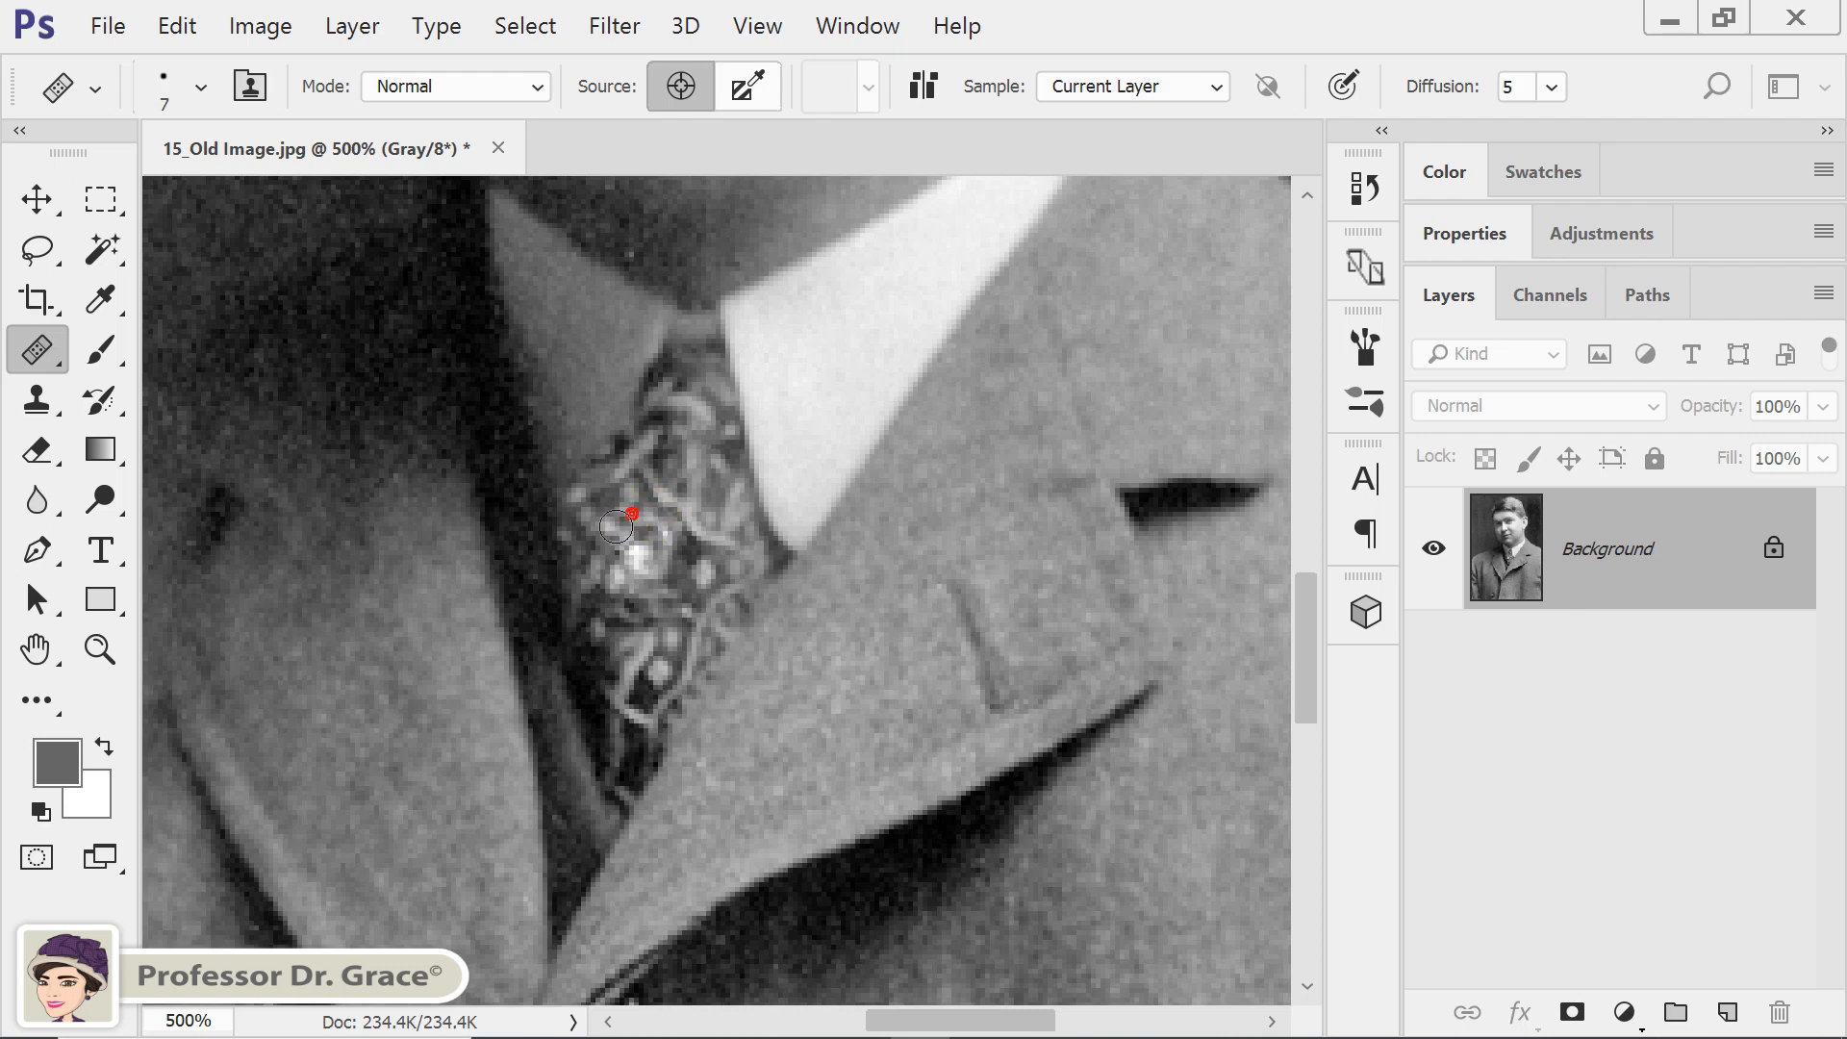
{"action": "left_click", "coordinate": [642, 555]}
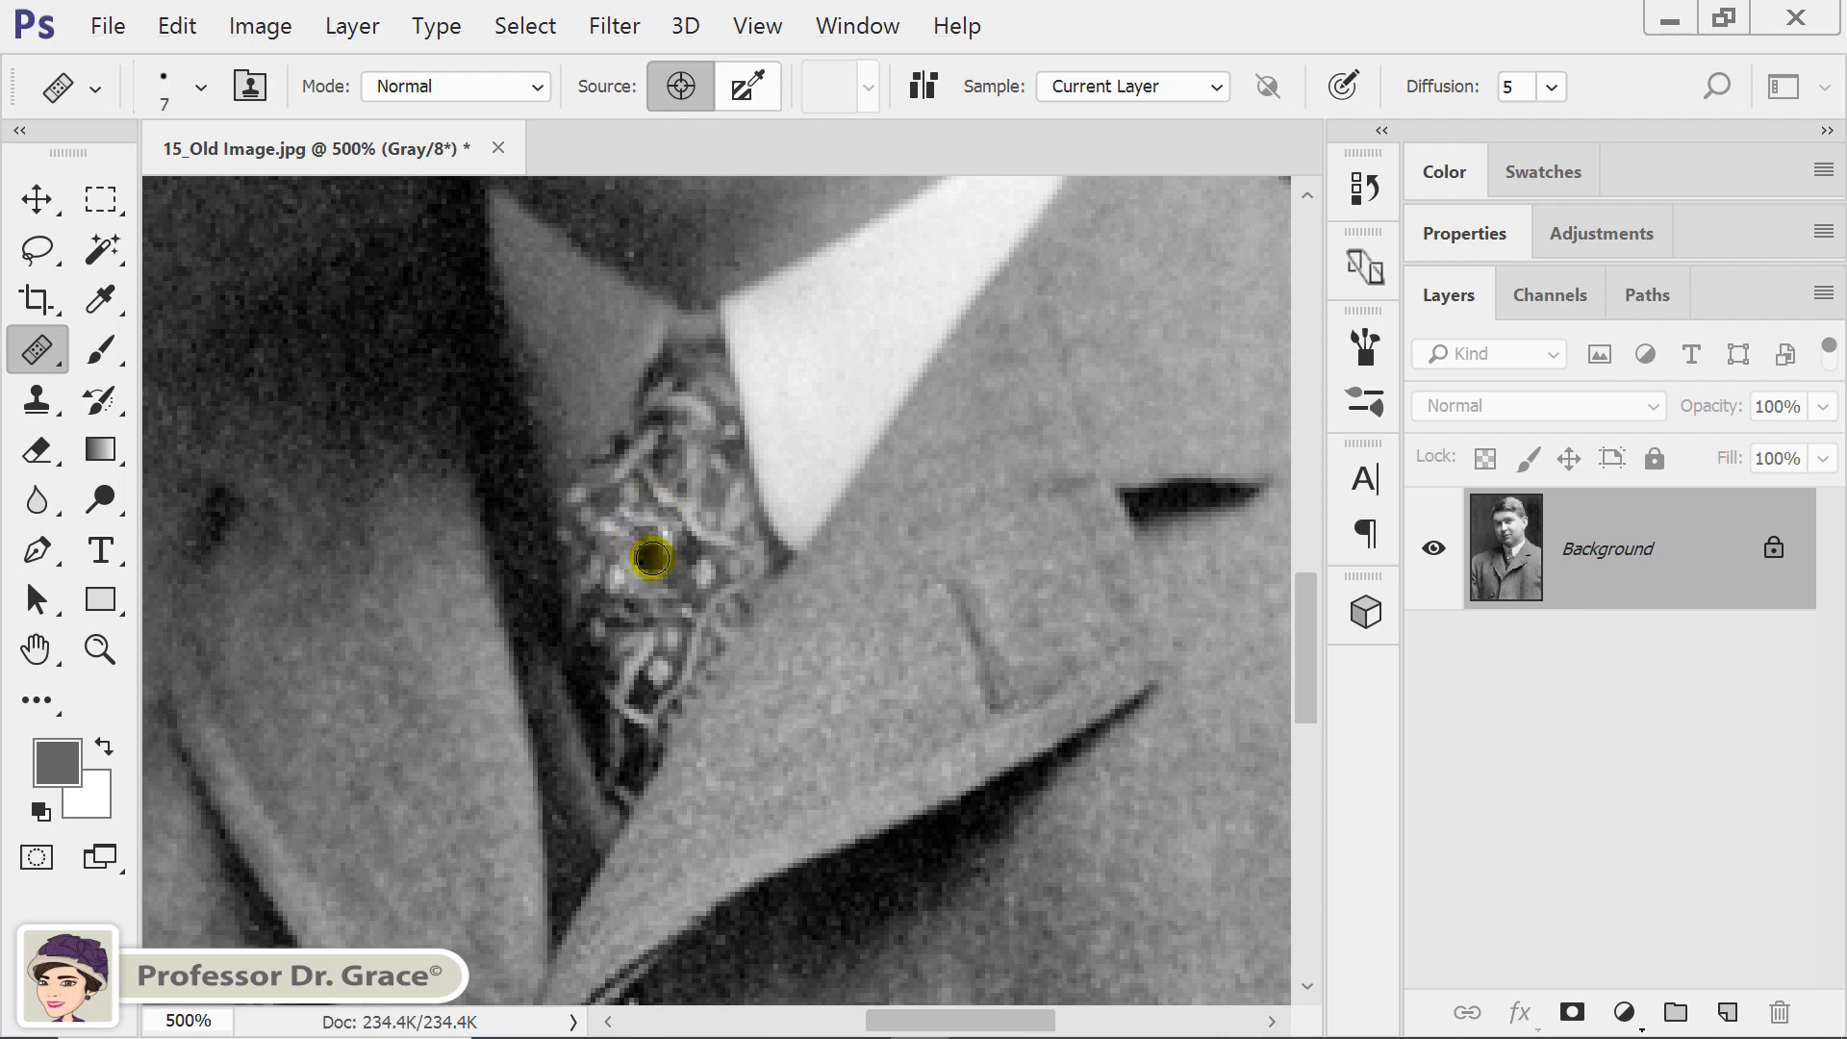
{"action": "left_click", "coordinate": [681, 563]}
{"action": "left_click", "coordinate": [682, 538]}
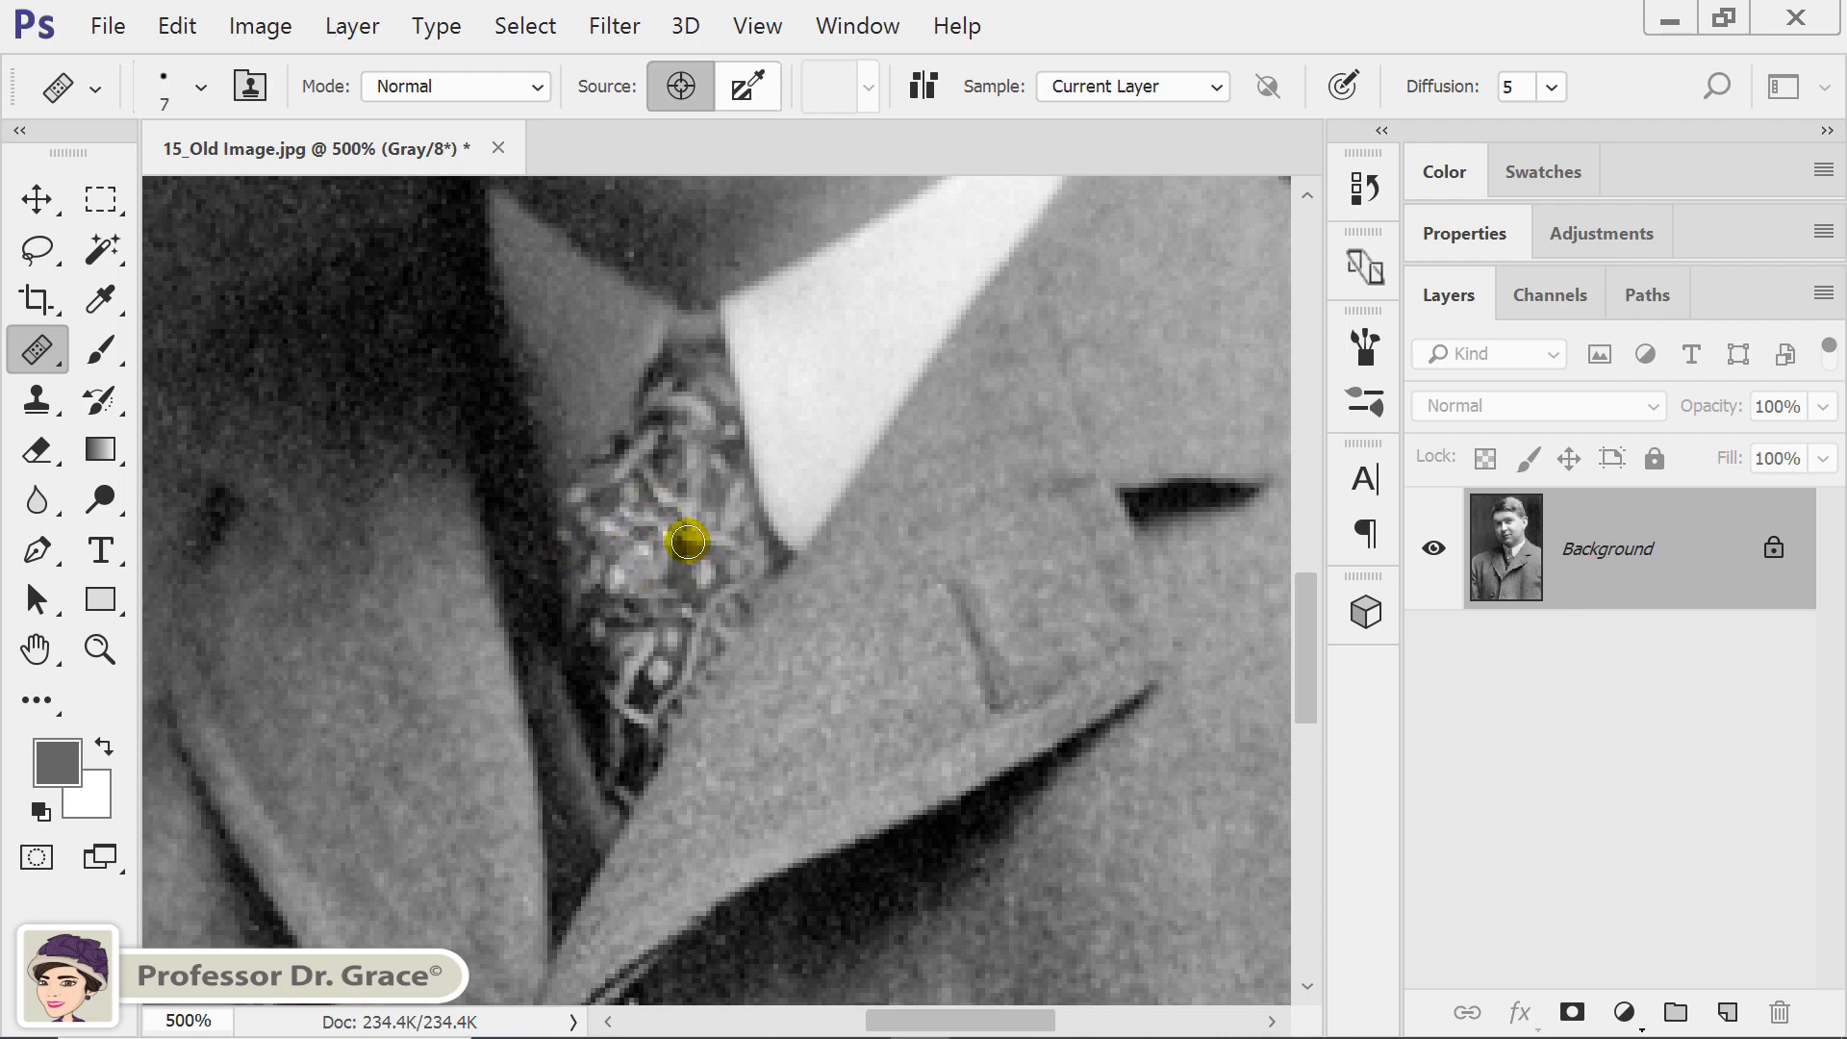
{"action": "left_click", "coordinate": [641, 630]}
{"action": "left_click", "coordinate": [609, 621]}
{"action": "left_click", "coordinate": [611, 570]}
Heal the white speck in the shadow just below the lapel's curved edge using nearby fabric
{"action": "left_click_drag", "start_coordinate": [605, 775], "coordinate": [791, 544]}
{"action": "mouse_move", "coordinate": [507, 785]}
{"action": "left_mouse_down"}
{"action": "mouse_move", "coordinate": [588, 707]}
{"action": "mouse_move", "coordinate": [648, 576]}
{"action": "left_mouse_up"}
{"action": "left_click", "coordinate": [857, 590]}
{"action": "left_click", "coordinate": [958, 617]}
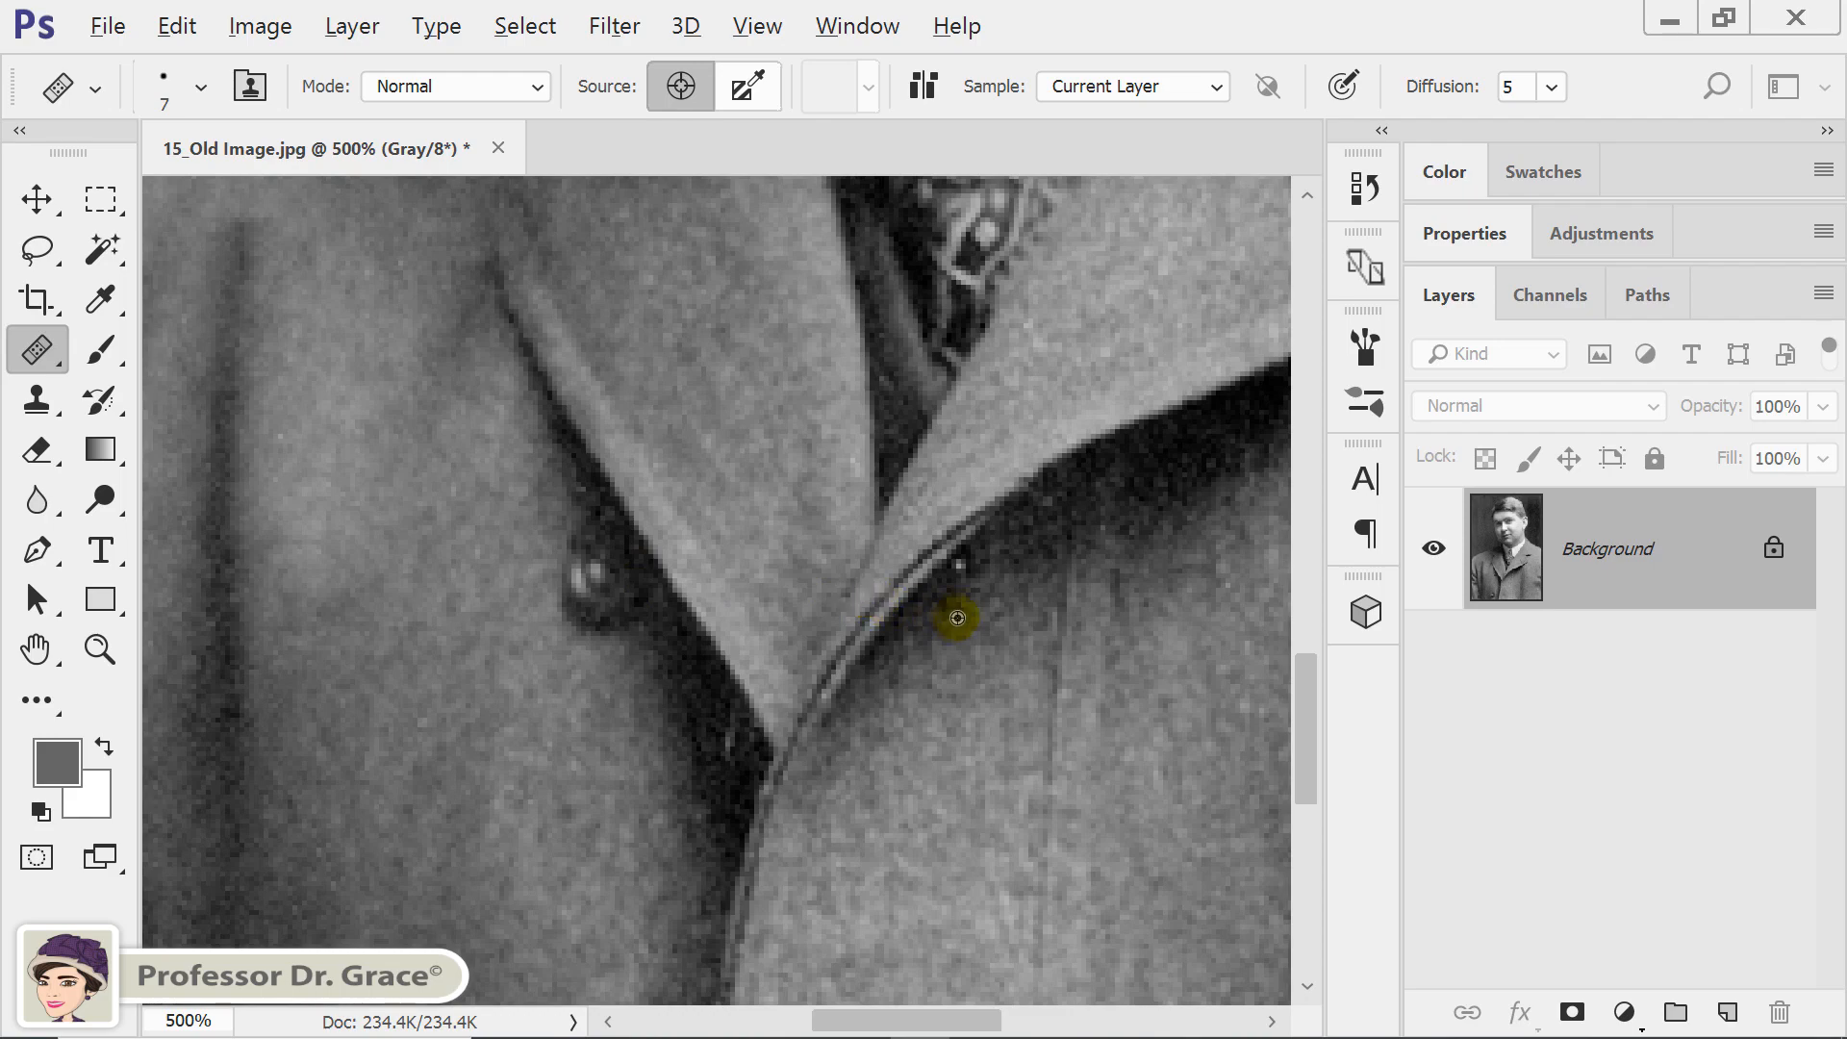
Heal the dark mark at the shoulder's outer edge and the light specks on the shoulder and shadowed lapel
{"action": "mouse_move", "coordinate": [385, 746]}
{"action": "left_mouse_down"}
{"action": "mouse_move", "coordinate": [476, 436]}
{"action": "mouse_move", "coordinate": [639, 635]}
{"action": "mouse_move", "coordinate": [675, 858]}
{"action": "left_mouse_up"}
{"action": "left_click_drag", "start_coordinate": [718, 575], "coordinate": [683, 765]}
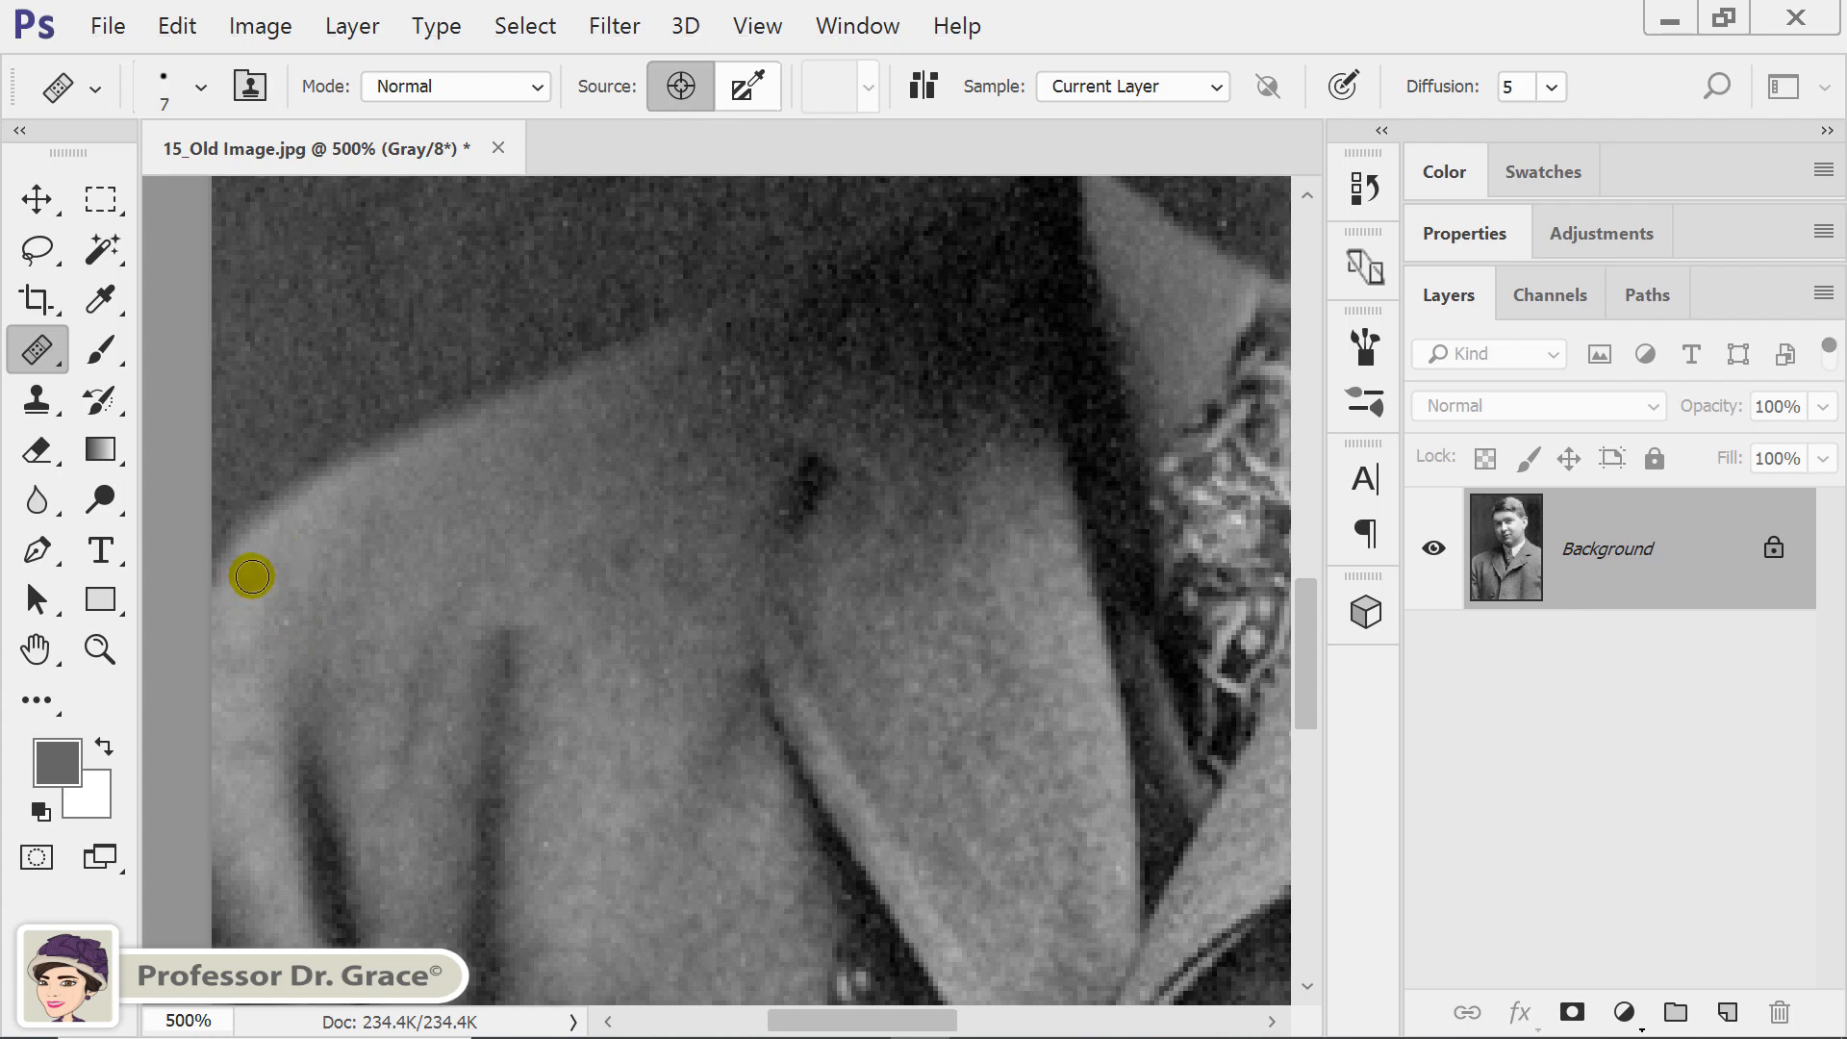
{"action": "left_click", "coordinate": [253, 575], "text": "alt"}
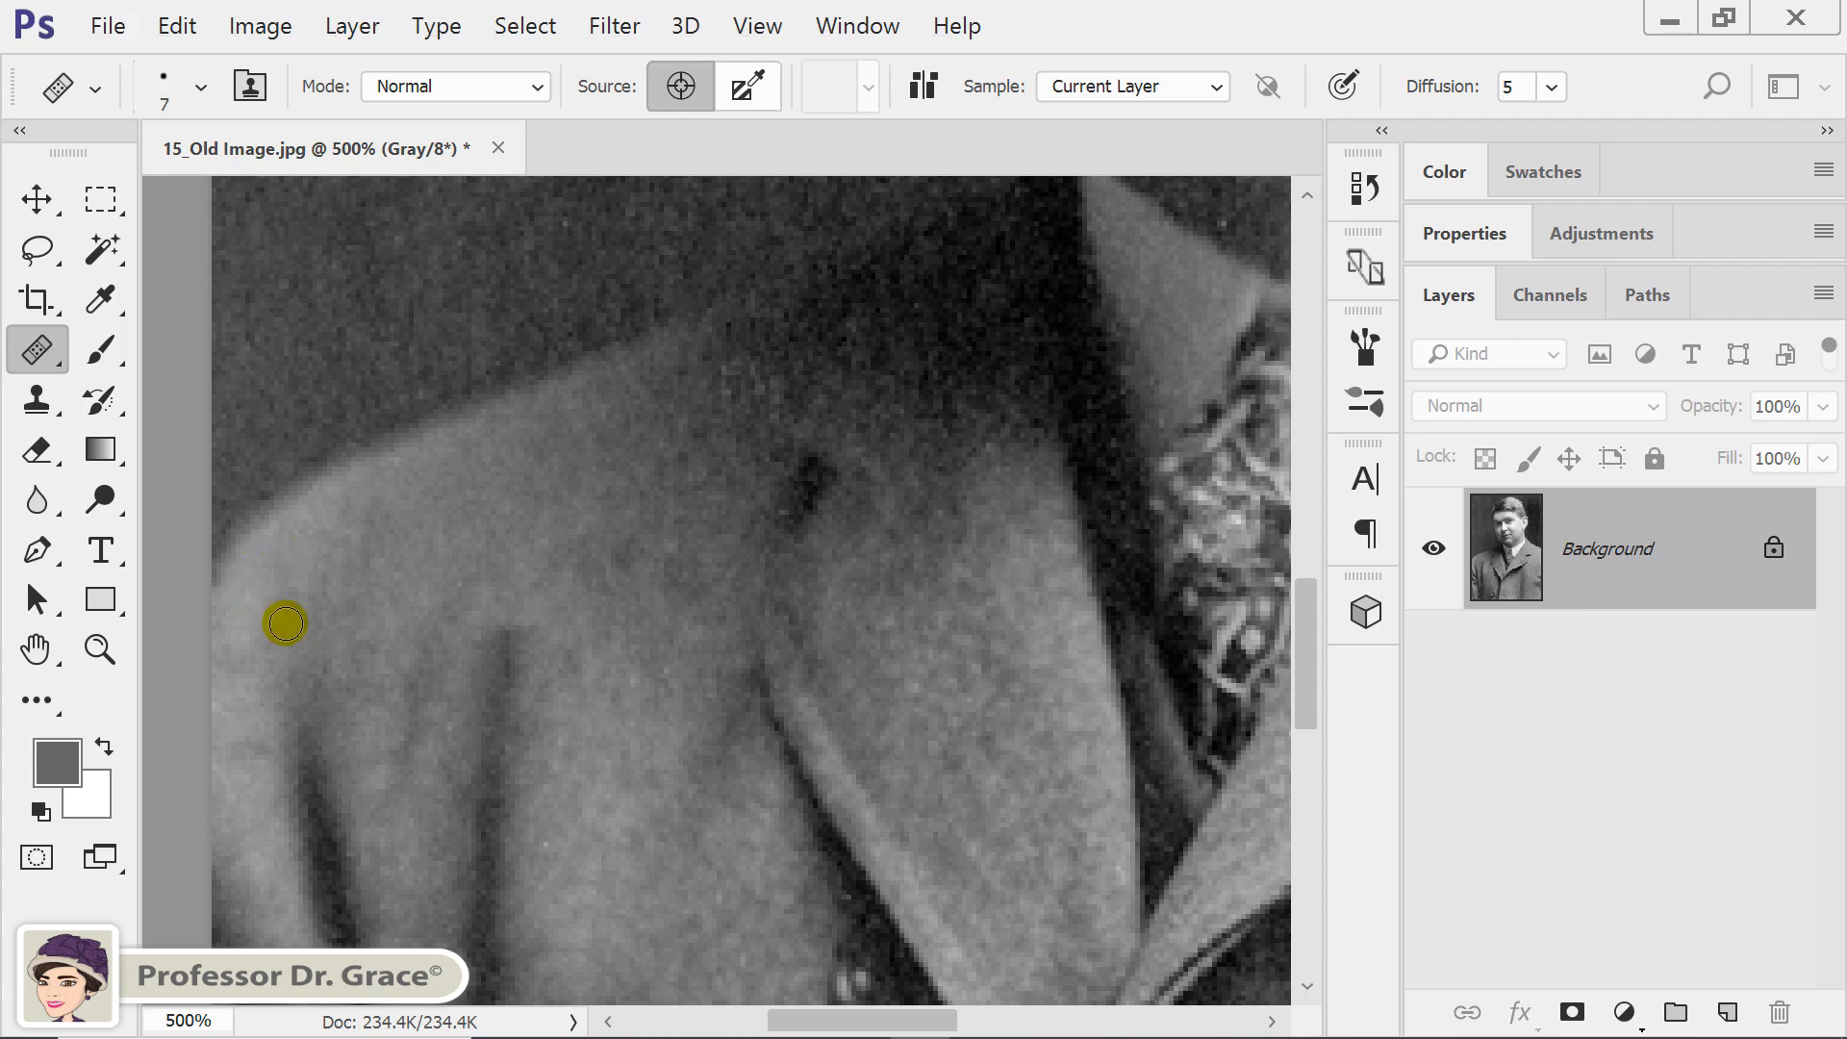
{"action": "left_click", "coordinate": [412, 593]}
{"action": "left_click", "coordinate": [874, 477]}
{"action": "left_click", "coordinate": [967, 493]}
{"action": "left_click", "coordinate": [281, 606]}
{"action": "left_click", "coordinate": [1002, 488]}
Heal the light specks on the shadowed neck just above the shirt collar with sampled skin
{"action": "left_click_drag", "start_coordinate": [1059, 463], "coordinate": [772, 684]}
{"action": "left_click", "coordinate": [937, 495]}
{"action": "left_click", "coordinate": [967, 444], "text": "alt"}
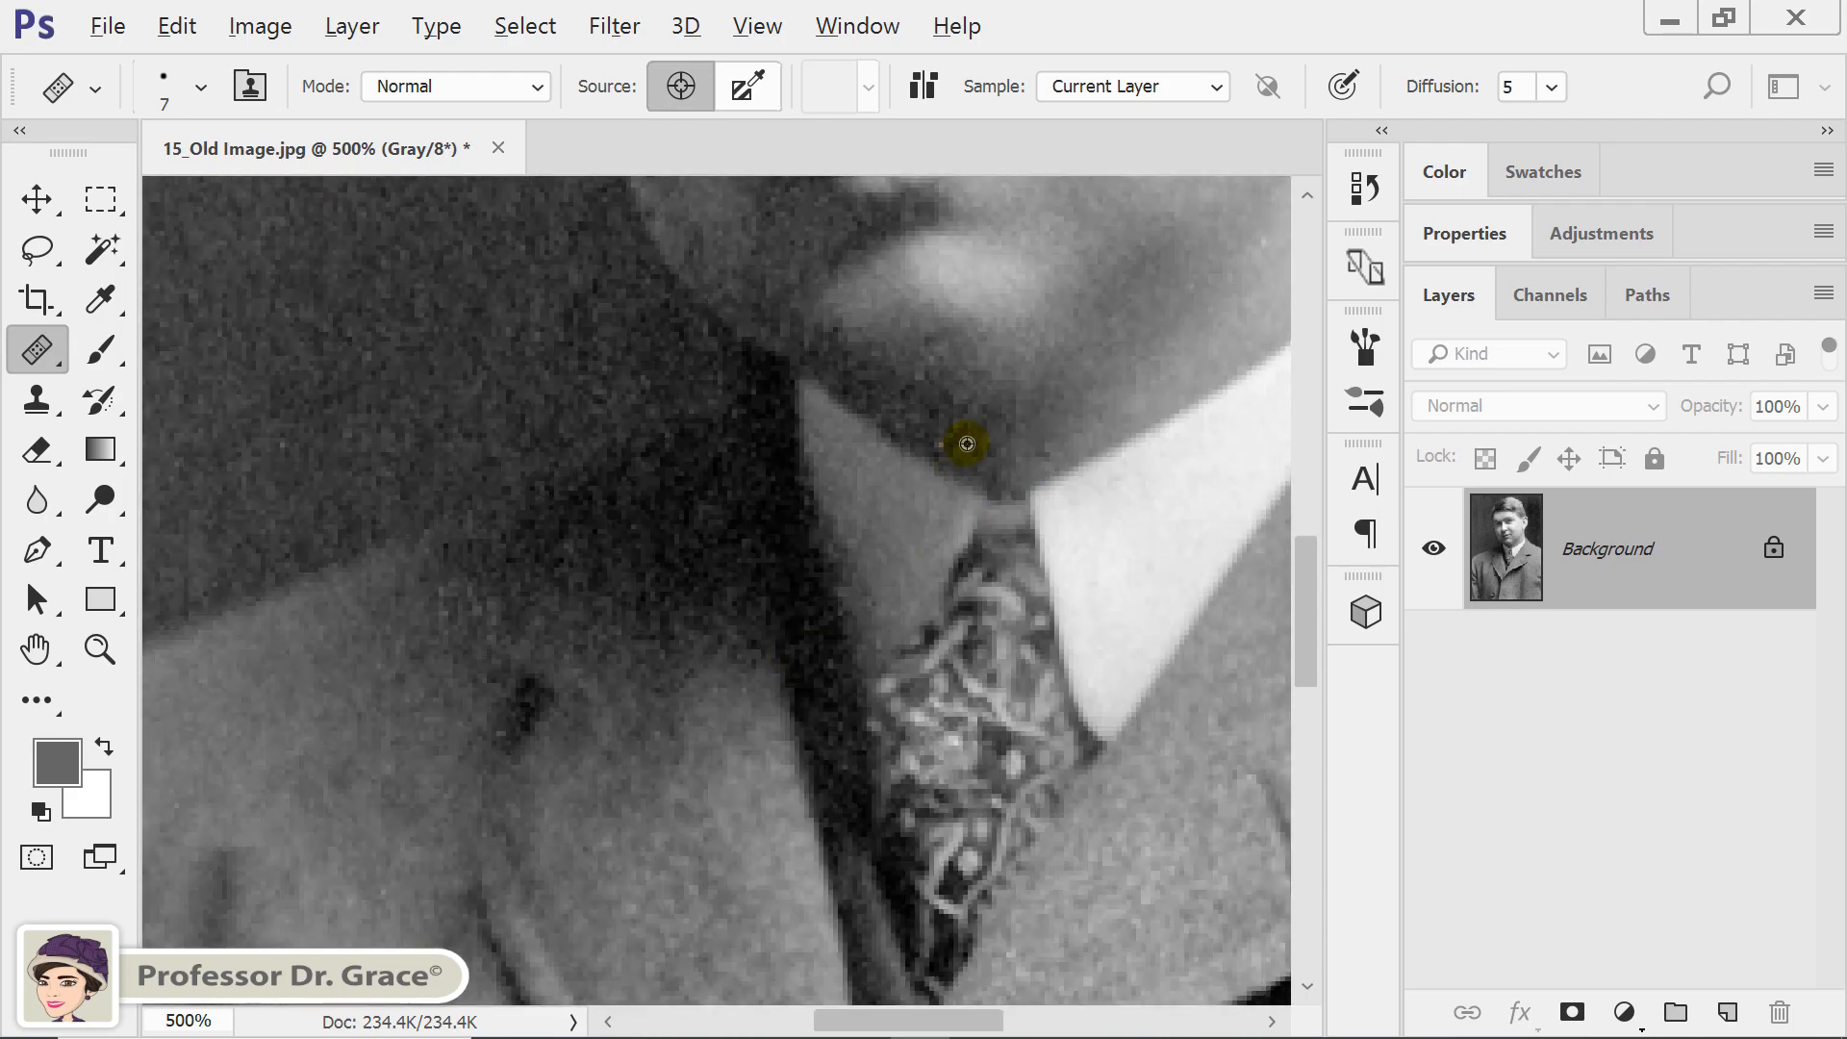
{"action": "left_click", "coordinate": [936, 439]}
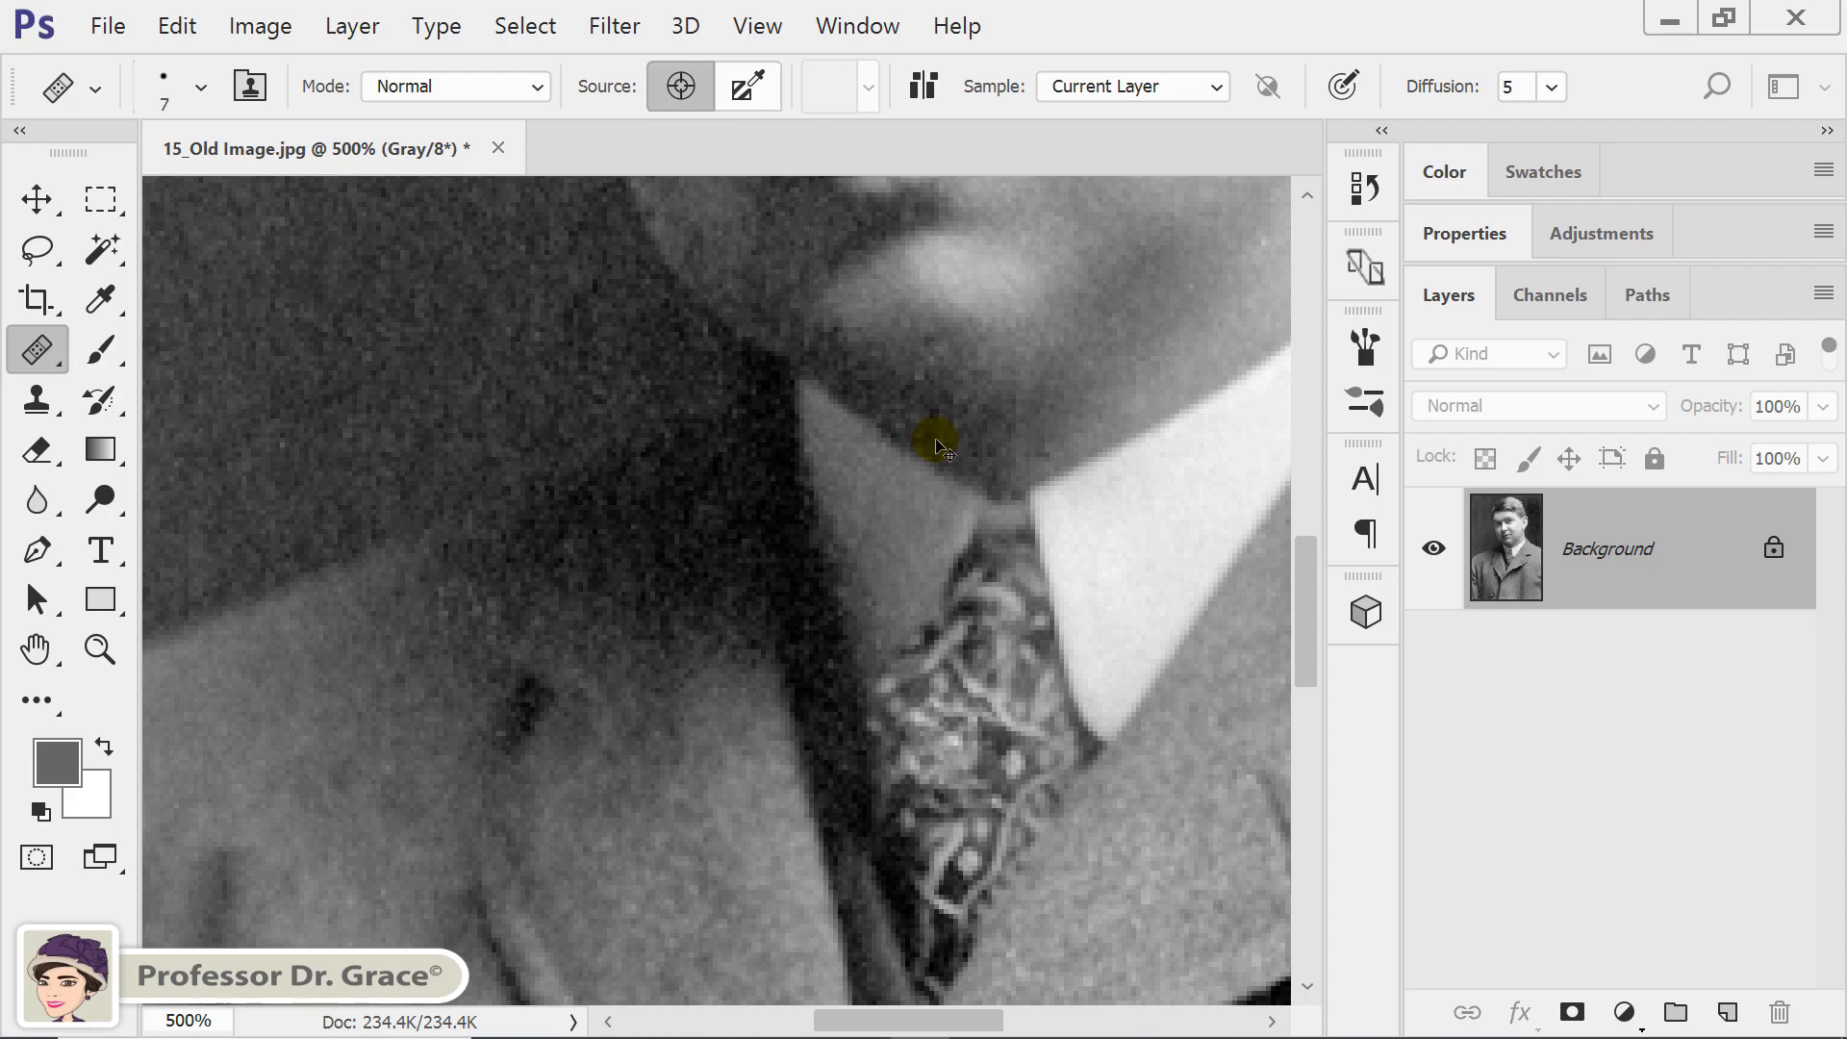
Heal the white jagged scratch near the lower outer edge of the coat with sampled fabric, using a 9-pixel brush
{"action": "key", "text": "ctrl+minus"}
{"action": "left_click_drag", "start_coordinate": [954, 766], "coordinate": [816, 585]}
{"action": "mouse_move", "coordinate": [870, 640]}
{"action": "left_mouse_down"}
{"action": "mouse_move", "coordinate": [751, 471]}
{"action": "mouse_move", "coordinate": [946, 677]}
{"action": "left_mouse_up"}
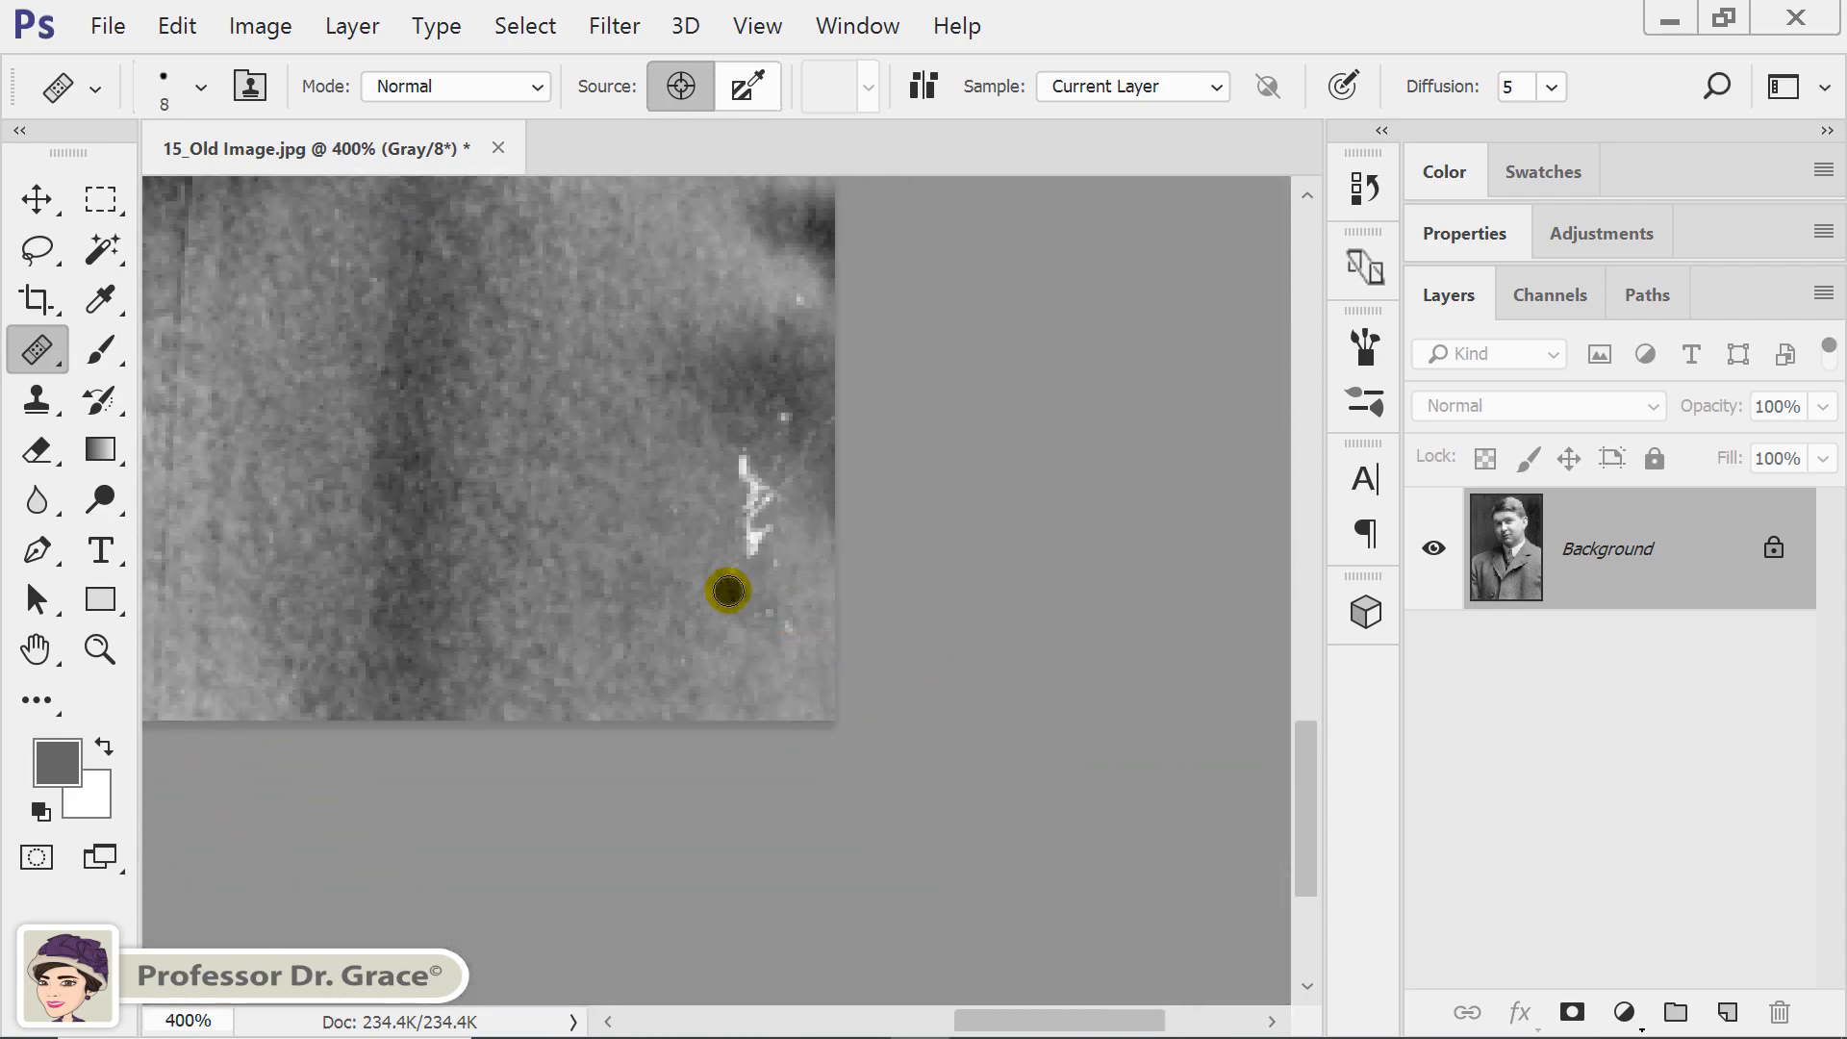
{"action": "key", "text": "]"}
{"action": "left_click", "coordinate": [751, 544]}
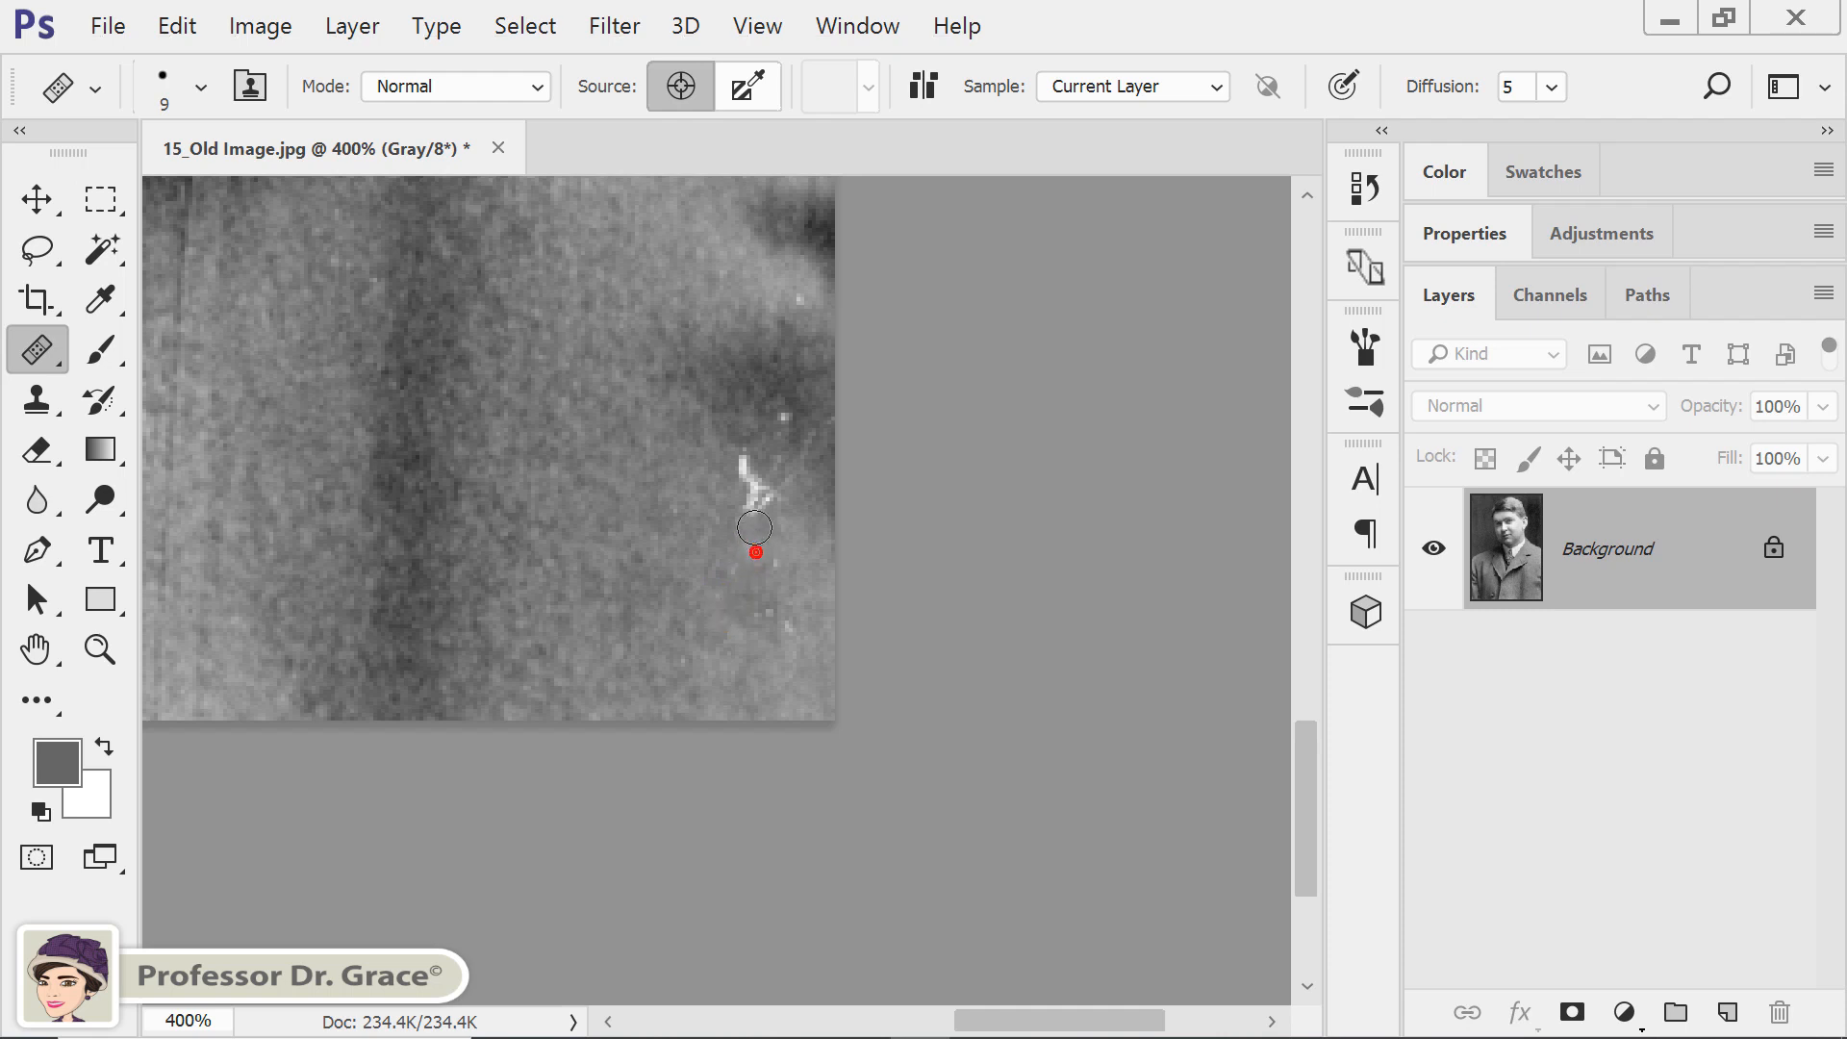
{"action": "left_click", "coordinate": [746, 454]}
{"action": "left_click", "coordinate": [722, 474]}
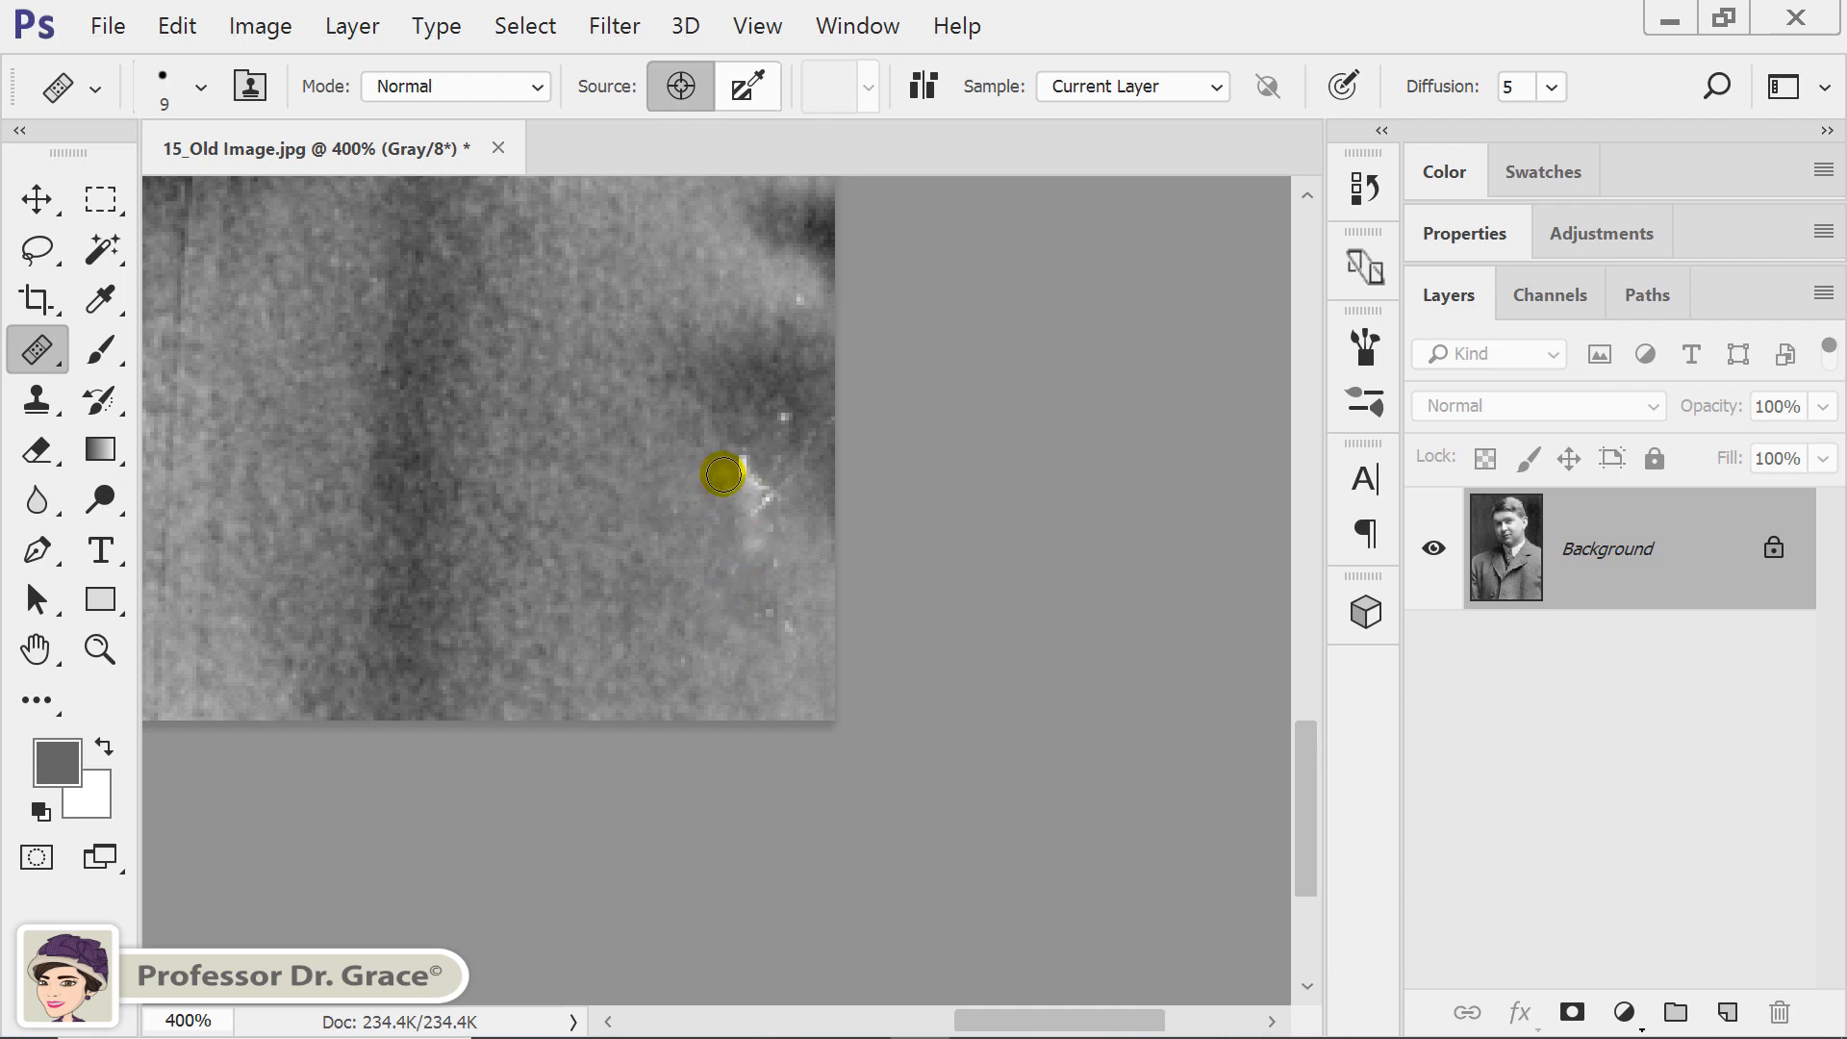
{"action": "left_click", "coordinate": [739, 469]}
{"action": "left_click", "coordinate": [763, 522]}
{"action": "left_click", "coordinate": [759, 489]}
{"action": "left_click", "coordinate": [744, 496]}
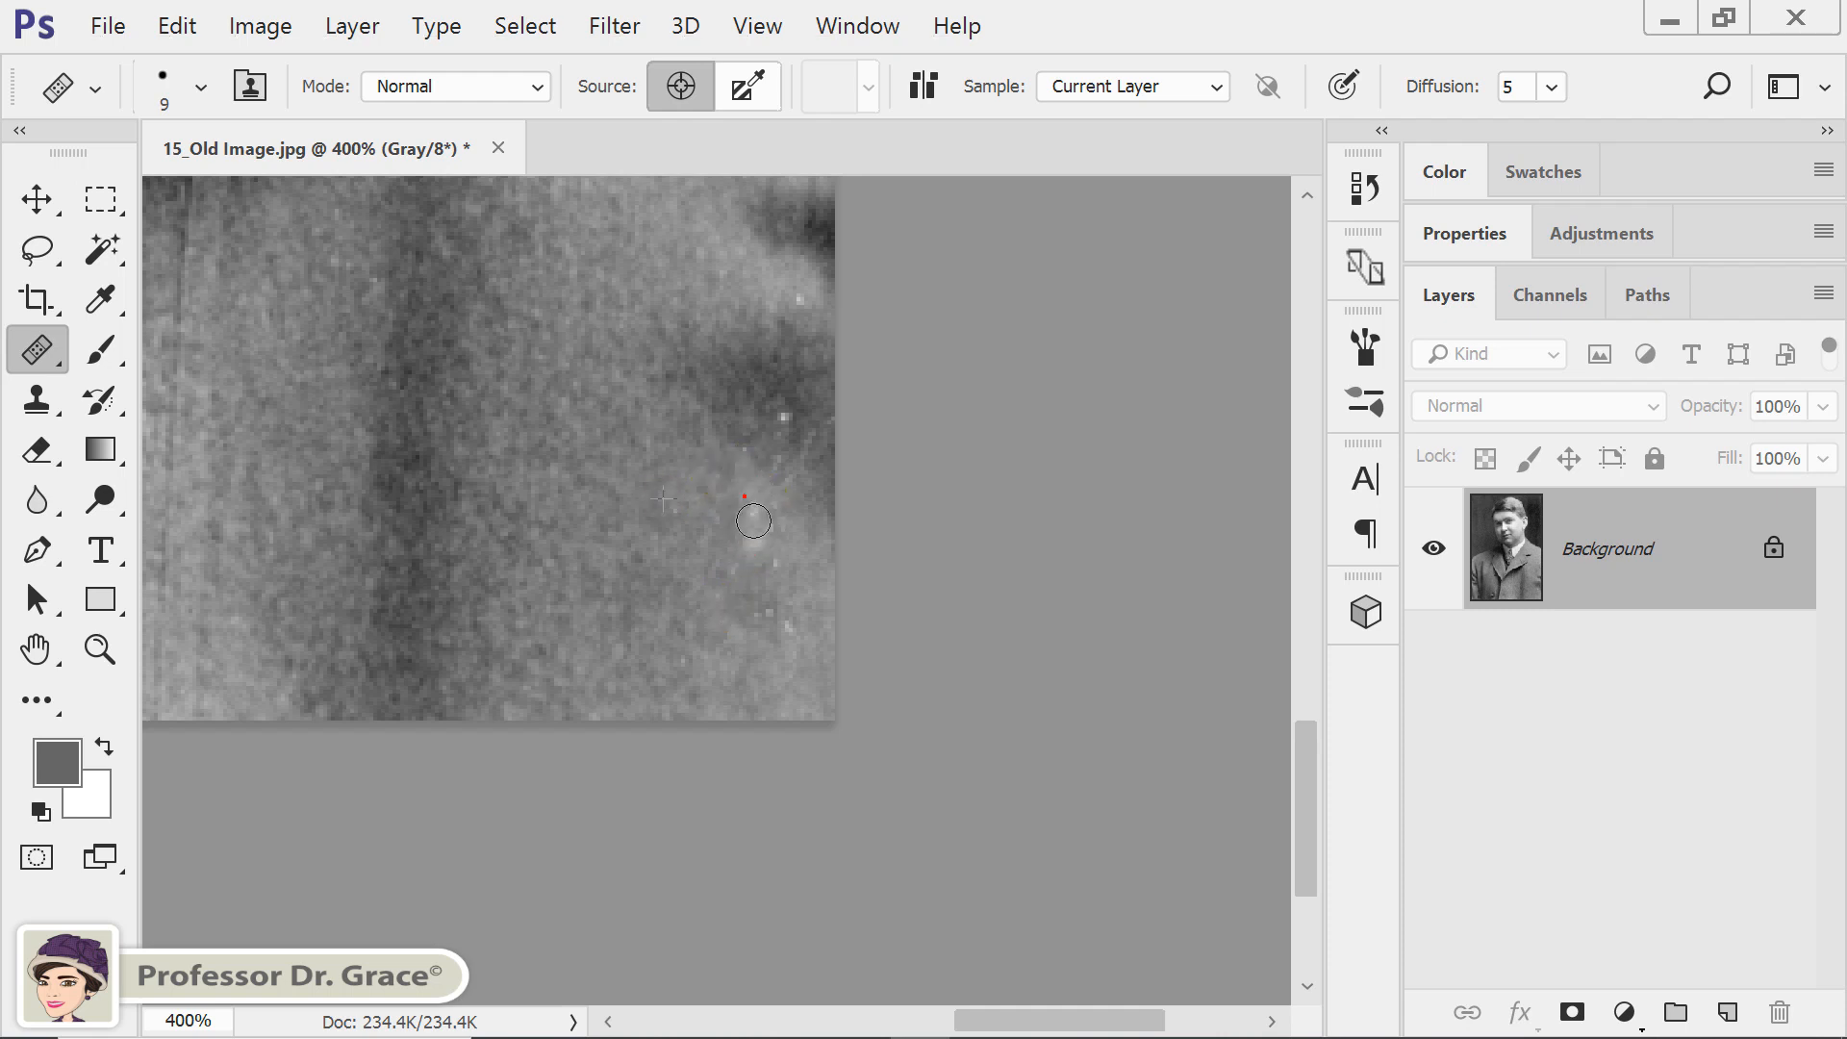
Heal the light specks above and below the former scratch at the coat's outer edge with matching light and dark fabric
{"action": "left_click", "coordinate": [767, 573]}
{"action": "left_click", "coordinate": [765, 375]}
{"action": "left_click", "coordinate": [783, 411]}
{"action": "left_click", "coordinate": [804, 300]}
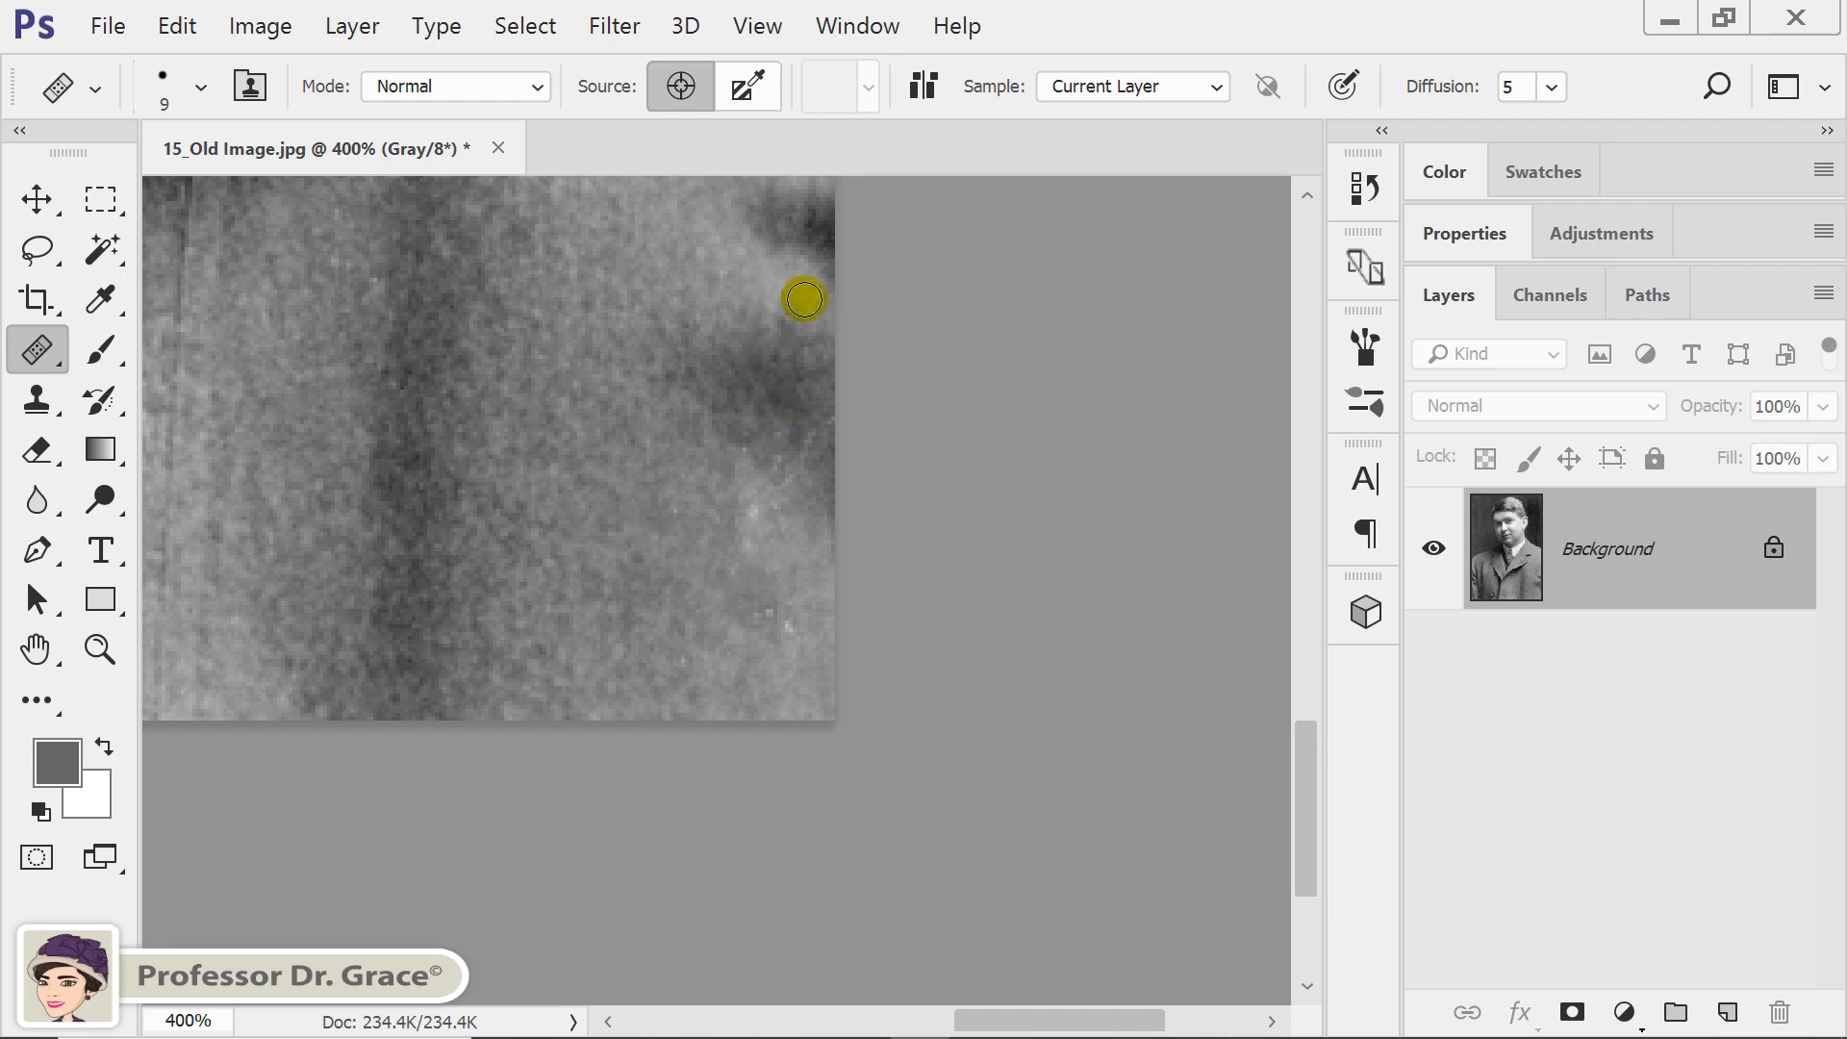
{"action": "left_click", "coordinate": [664, 583], "text": "alt"}
{"action": "left_click", "coordinate": [794, 635]}
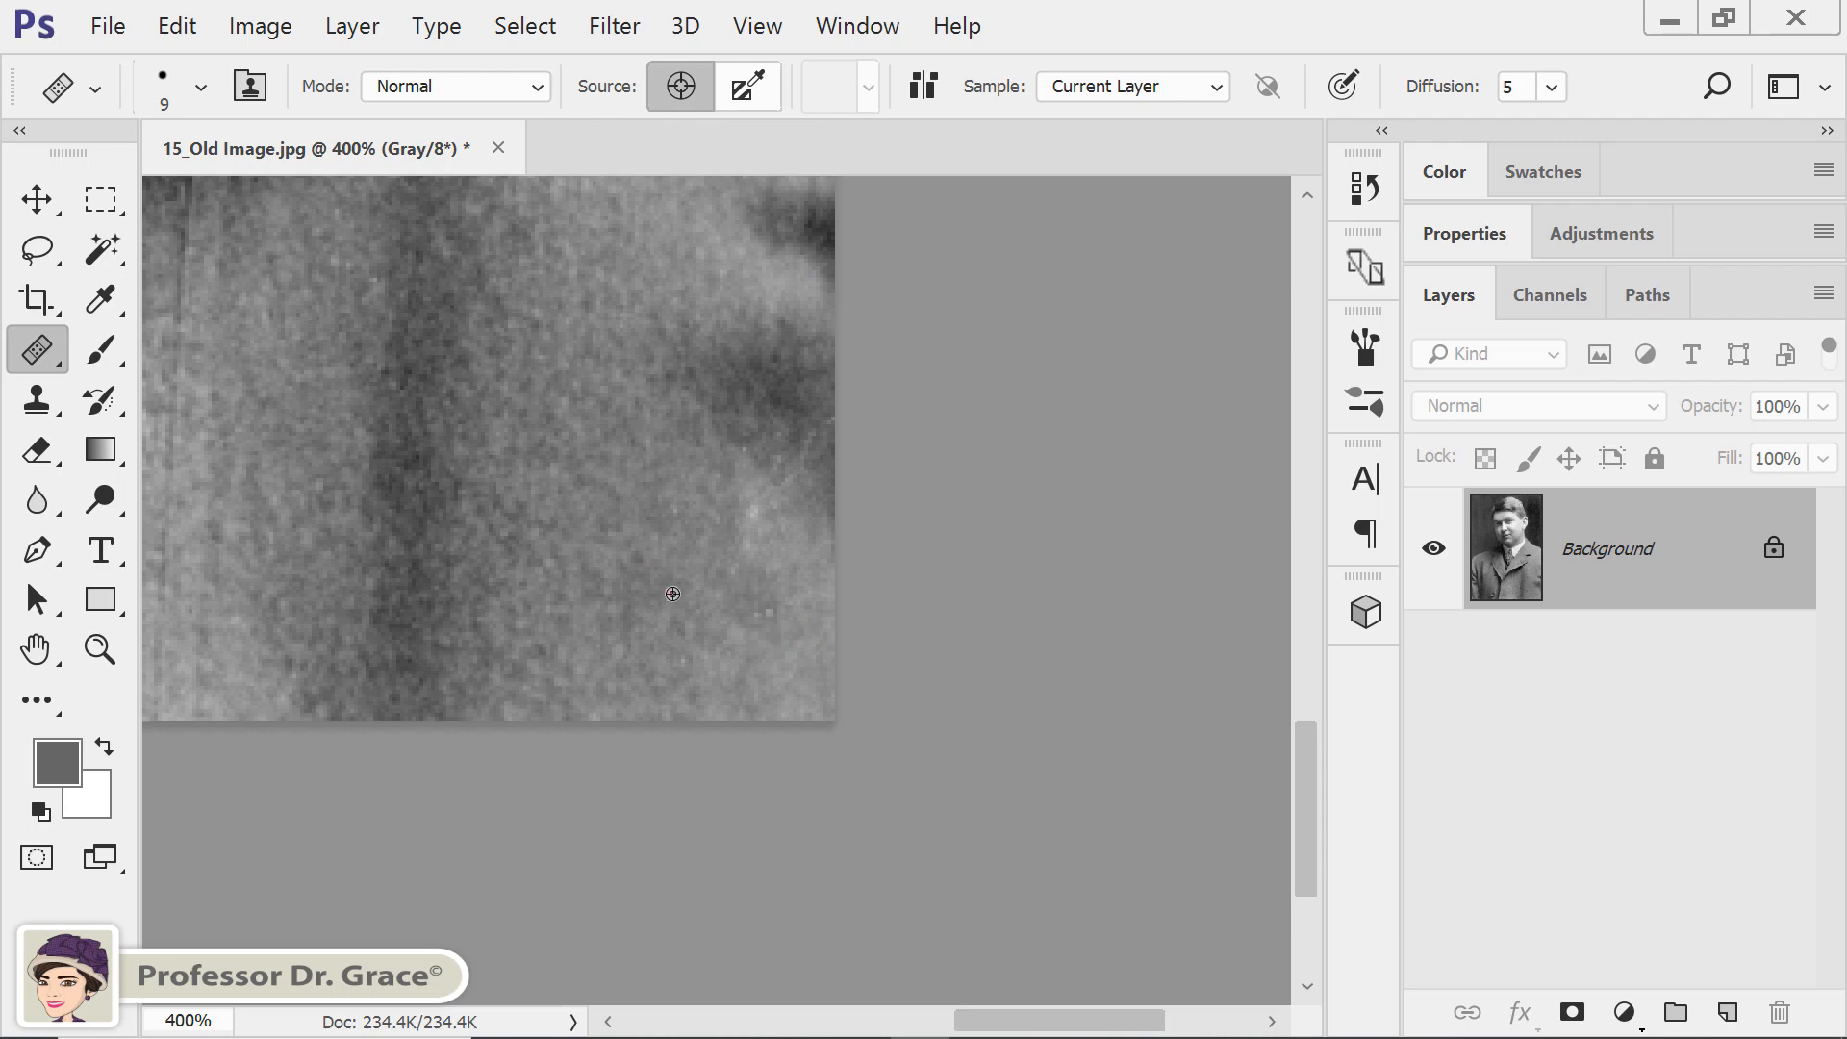
{"action": "left_click", "coordinate": [767, 610]}
{"action": "left_click", "coordinate": [674, 516], "text": "alt"}
{"action": "left_click", "coordinate": [747, 516]}
Fit the whole portrait in view and save its restored state as a new history snapshot
{"action": "key", "text": "ctrl+0"}
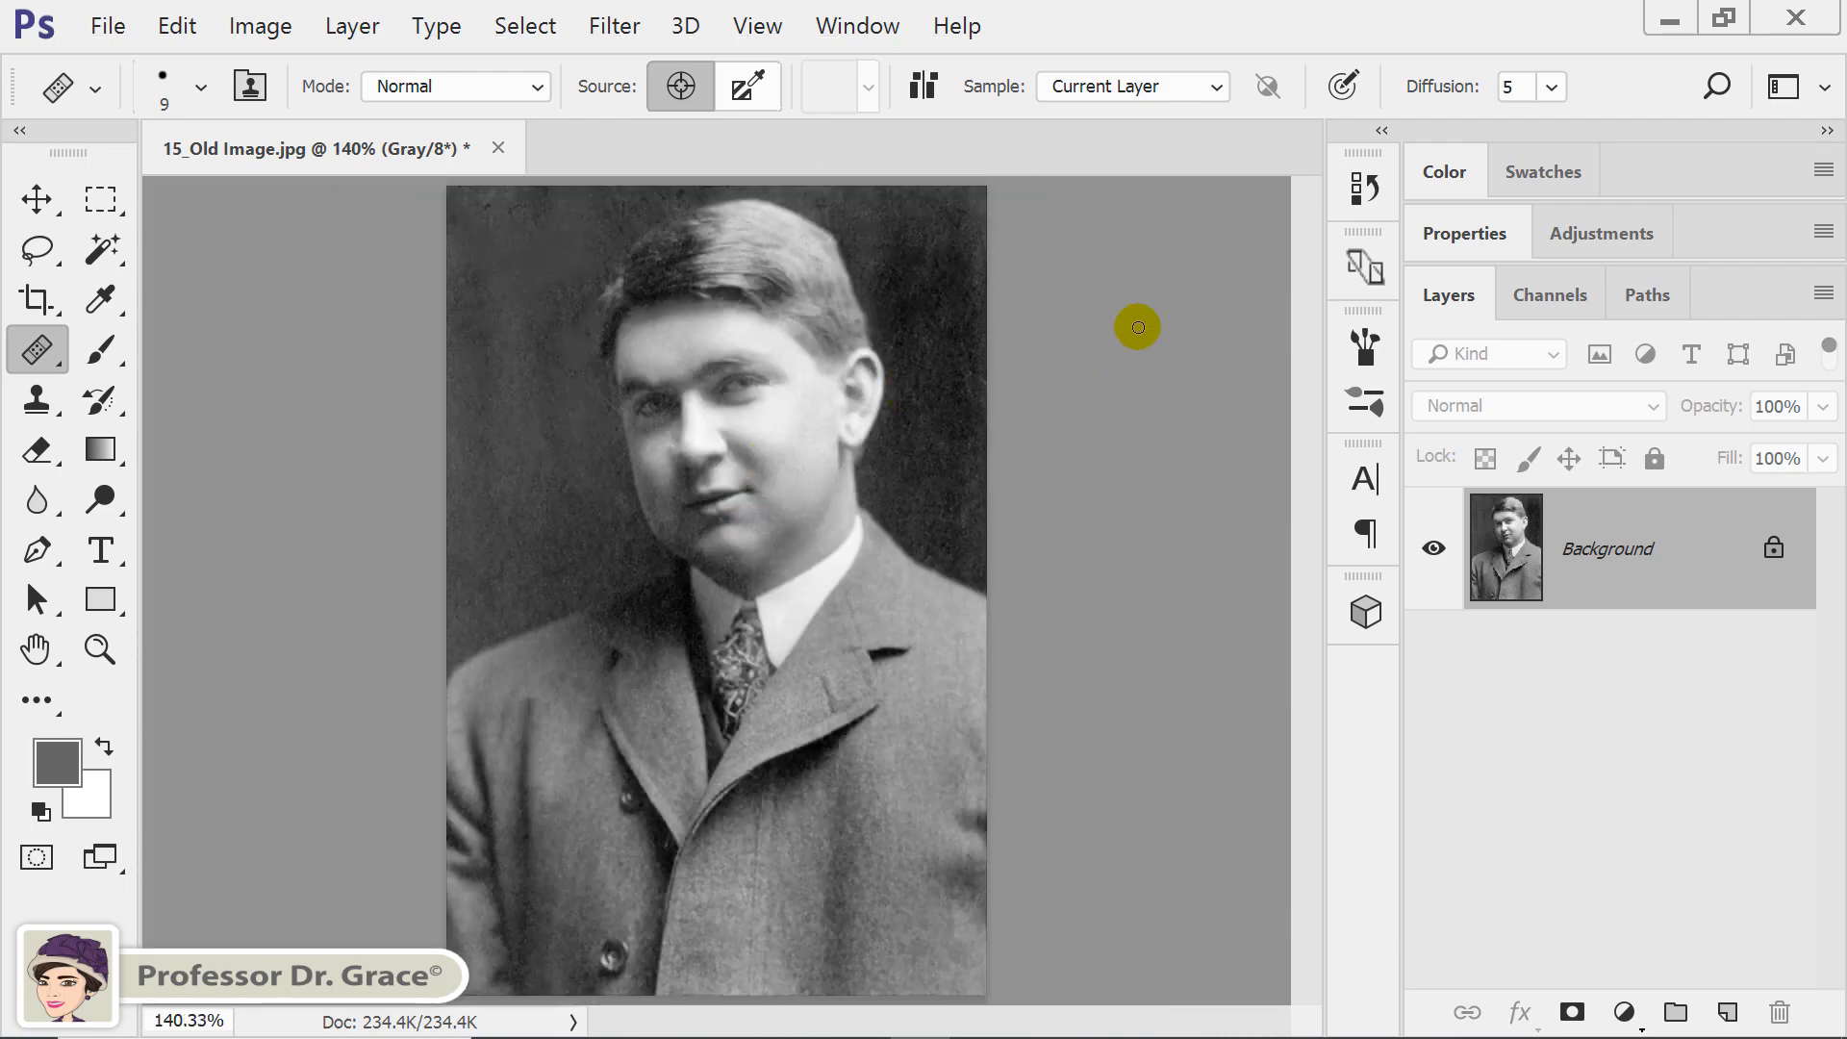
{"action": "left_click", "coordinate": [1365, 187]}
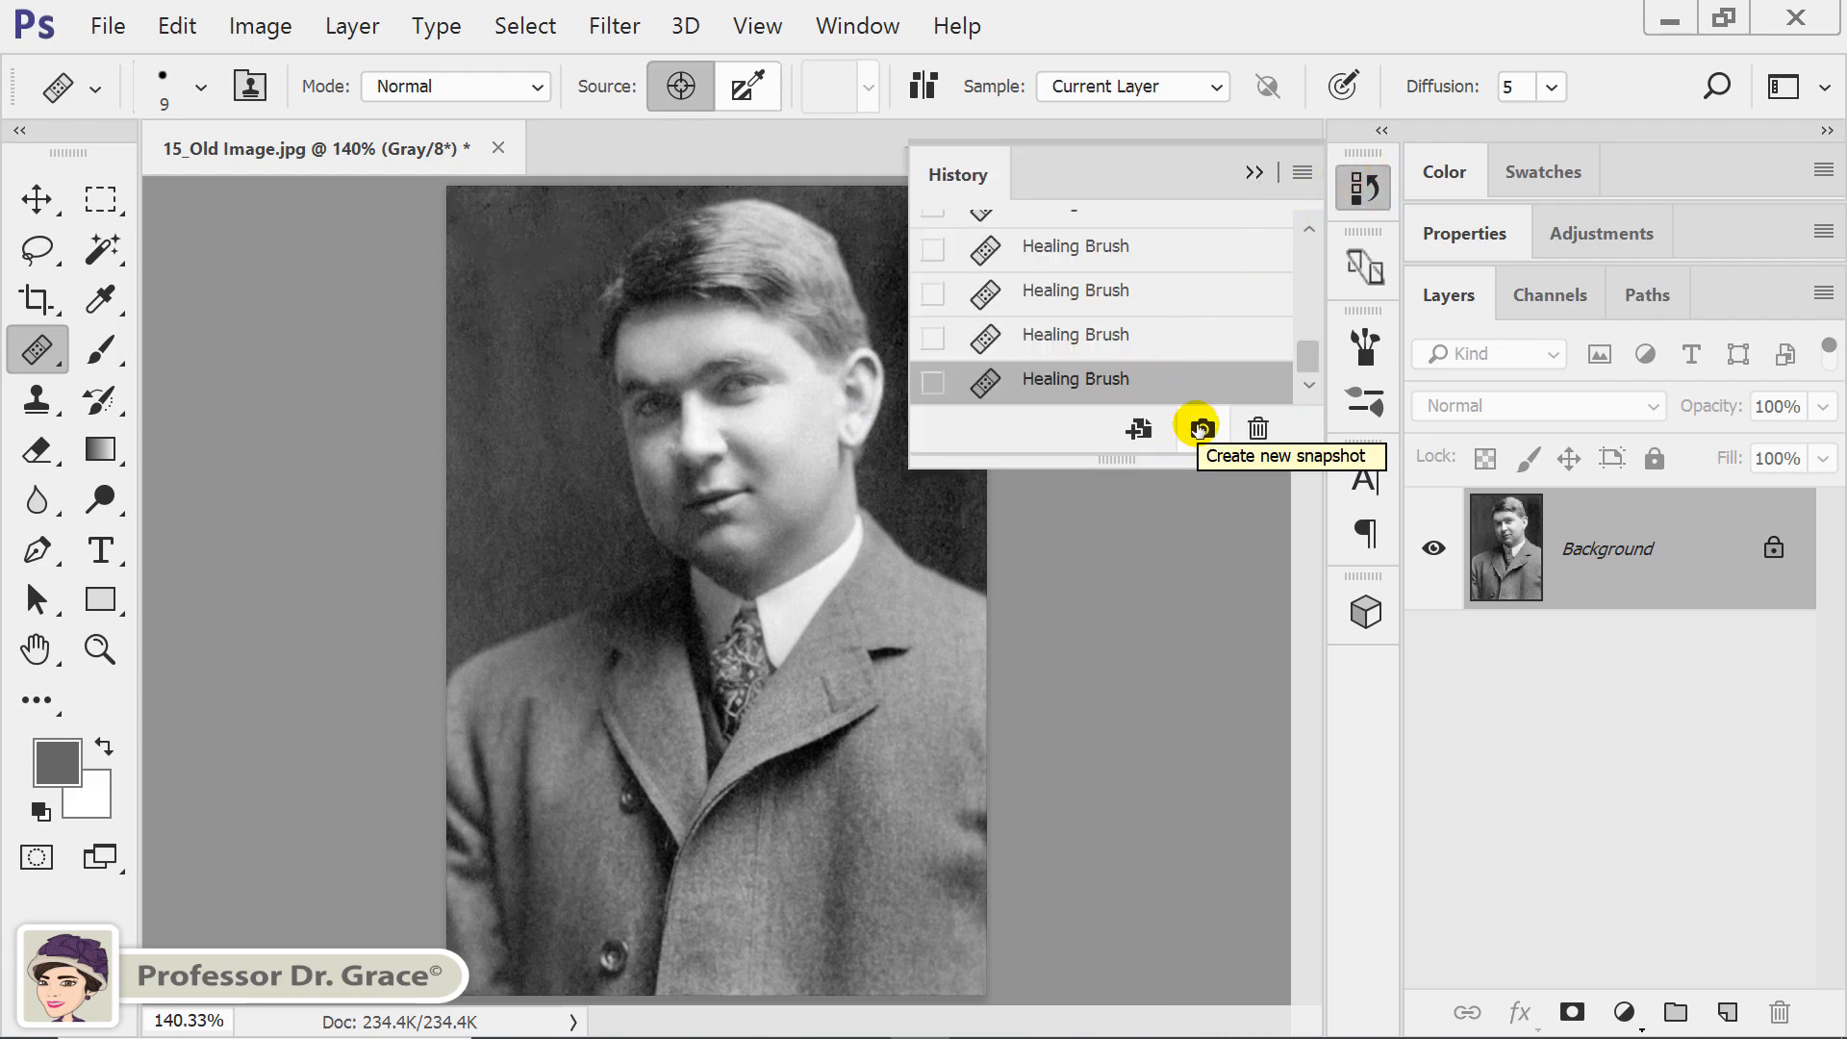
{"action": "left_click", "coordinate": [1201, 429]}
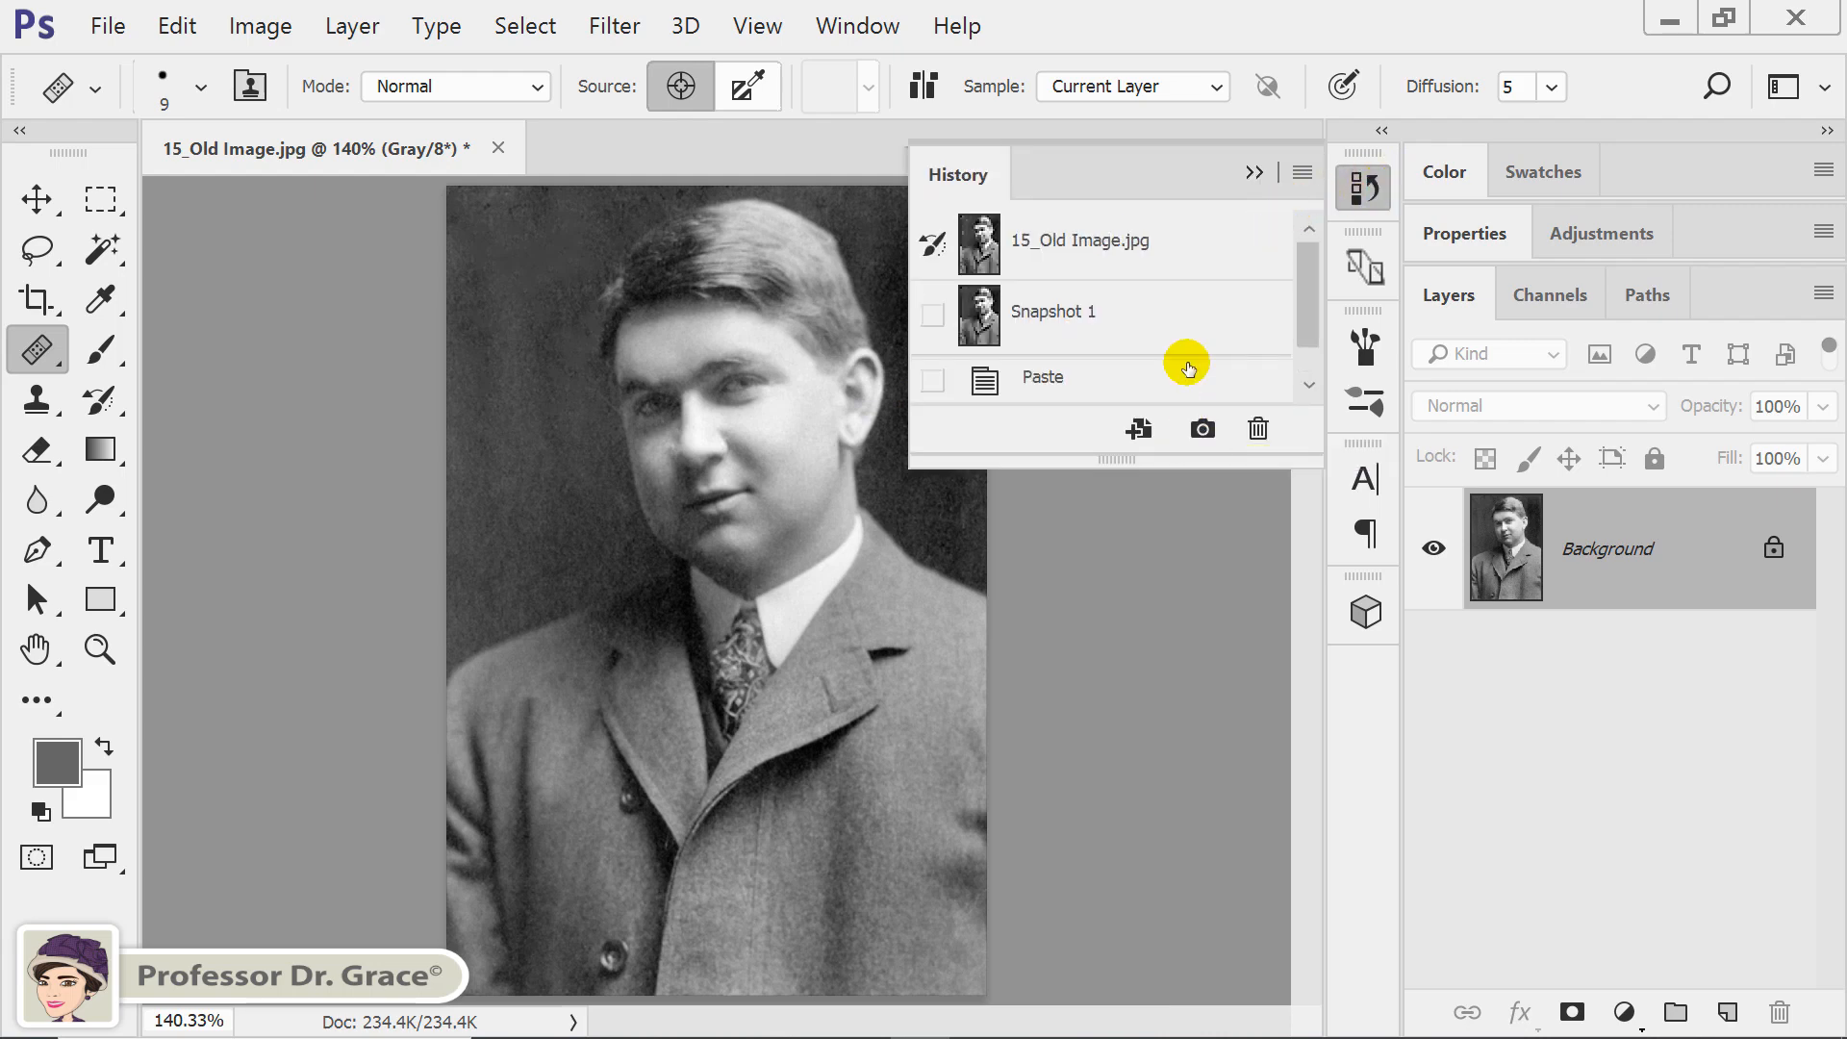
Compare the original 15_Old Image.jpg state with Snapshot 1, ending on the restored snapshot
{"action": "left_click", "coordinate": [1052, 252]}
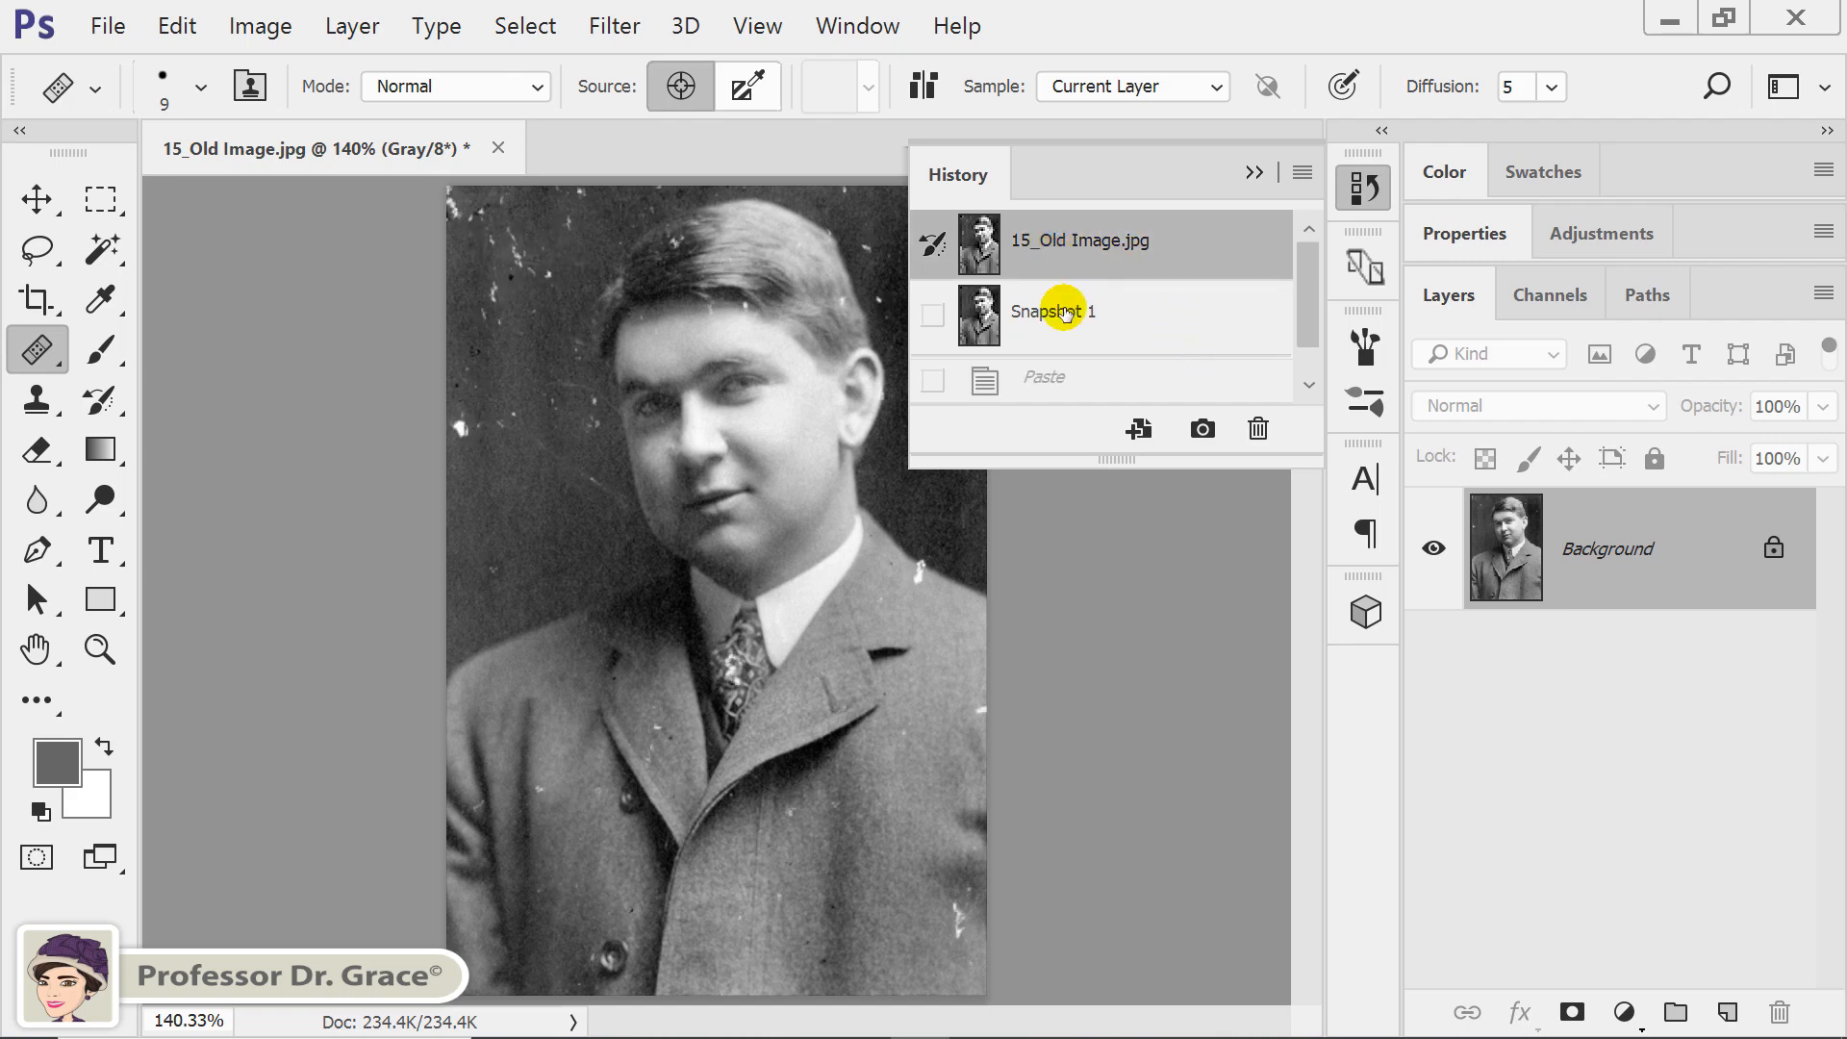
{"action": "left_click", "coordinate": [1065, 312]}
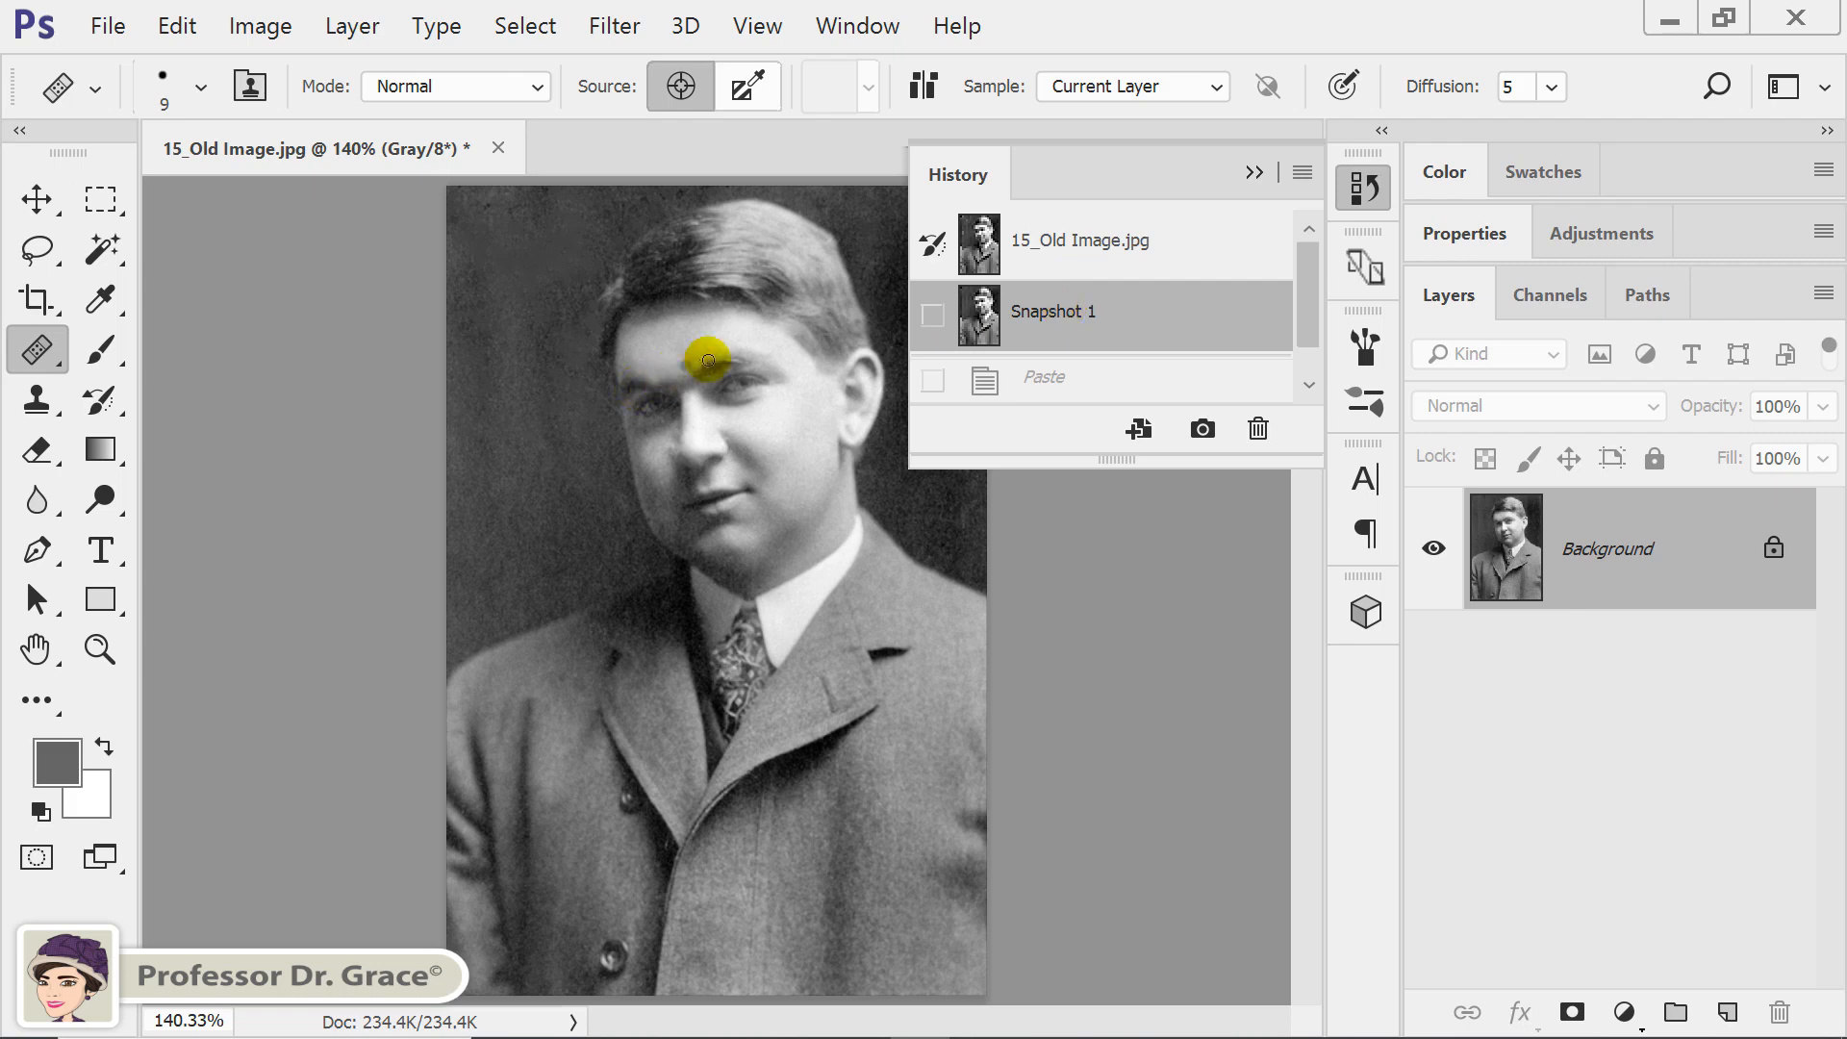
{"action": "left_click", "coordinate": [1090, 240]}
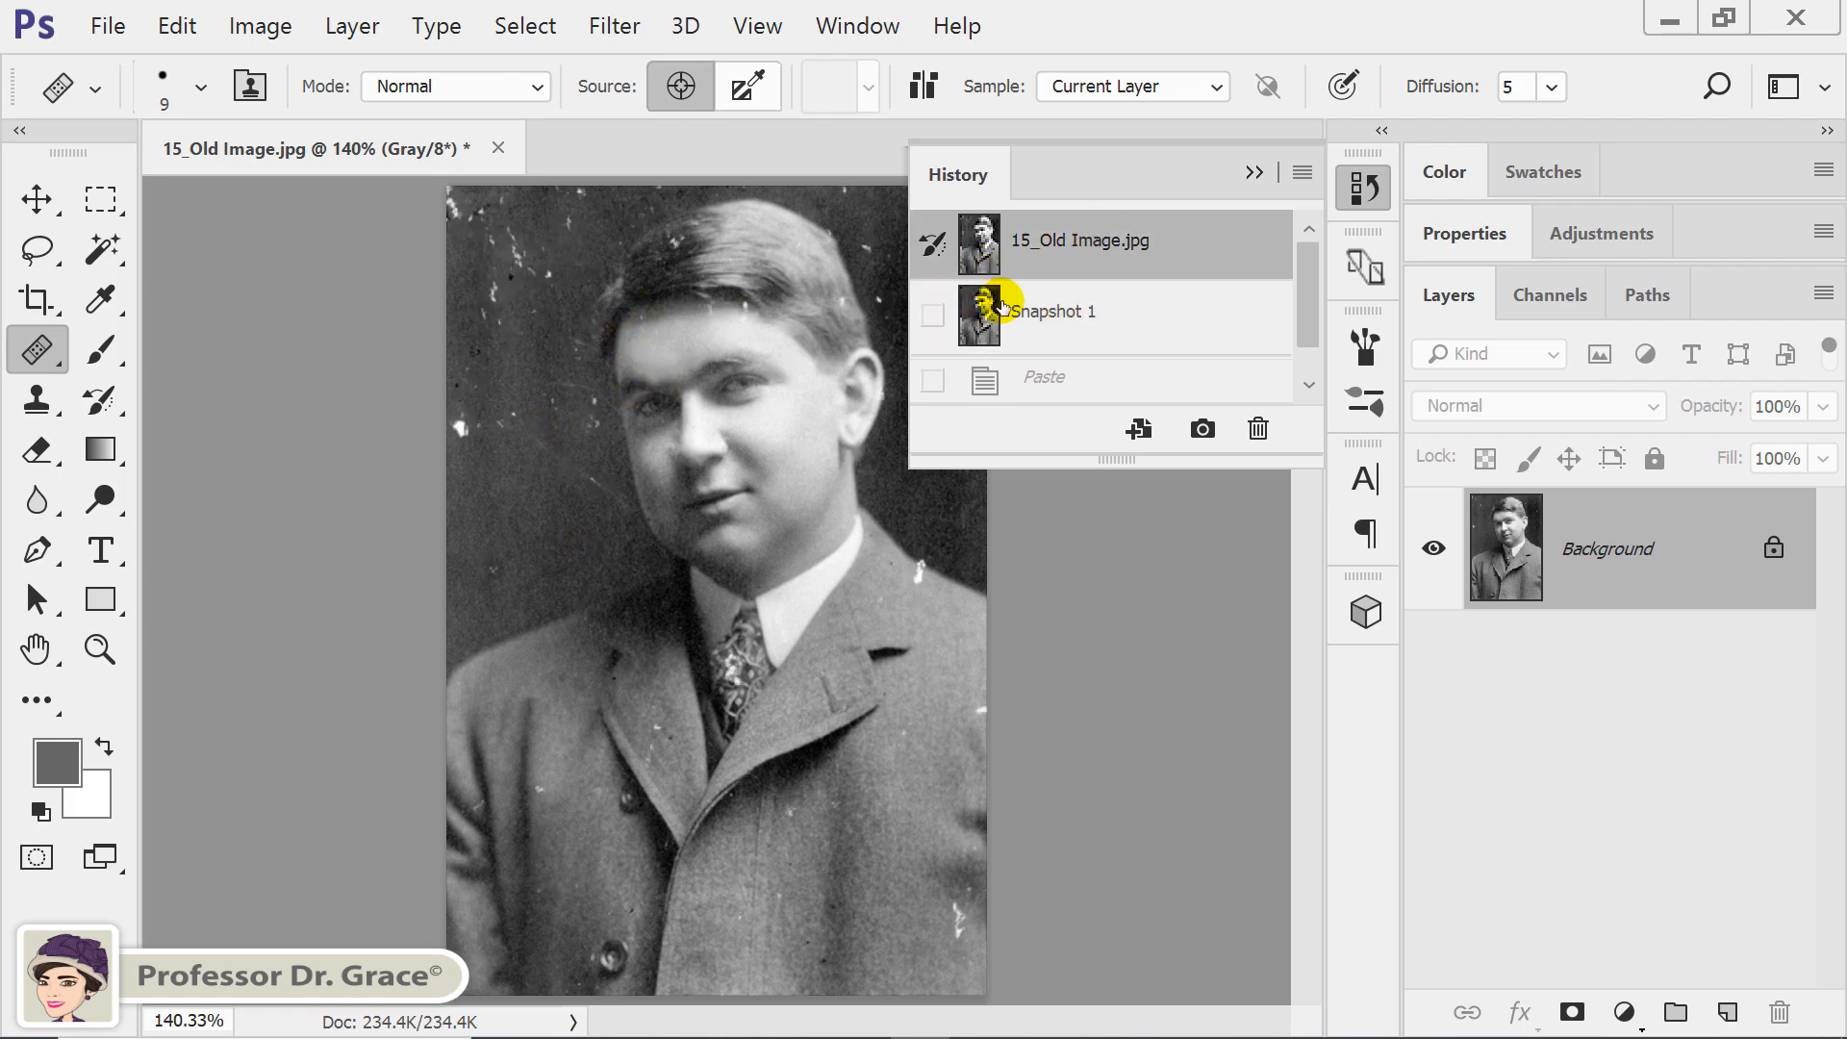
{"action": "left_click", "coordinate": [1058, 311]}
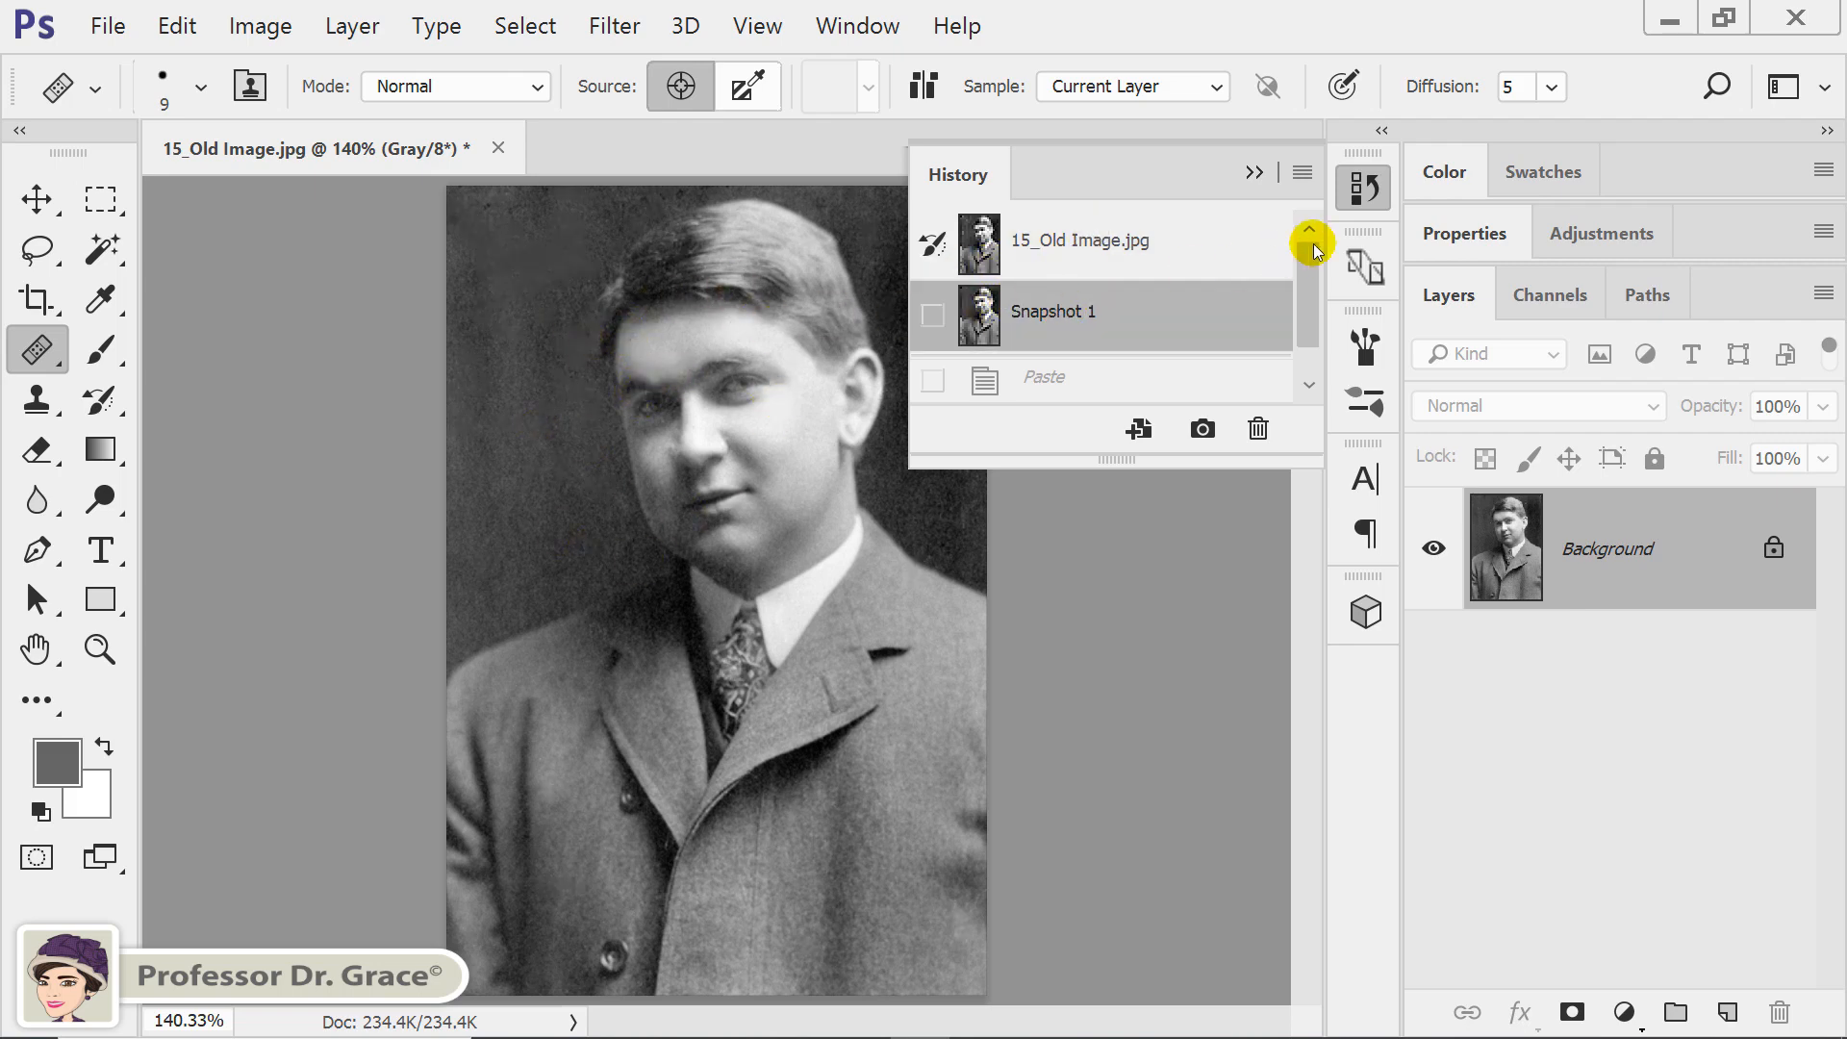
{"action": "left_click", "coordinate": [1254, 173]}
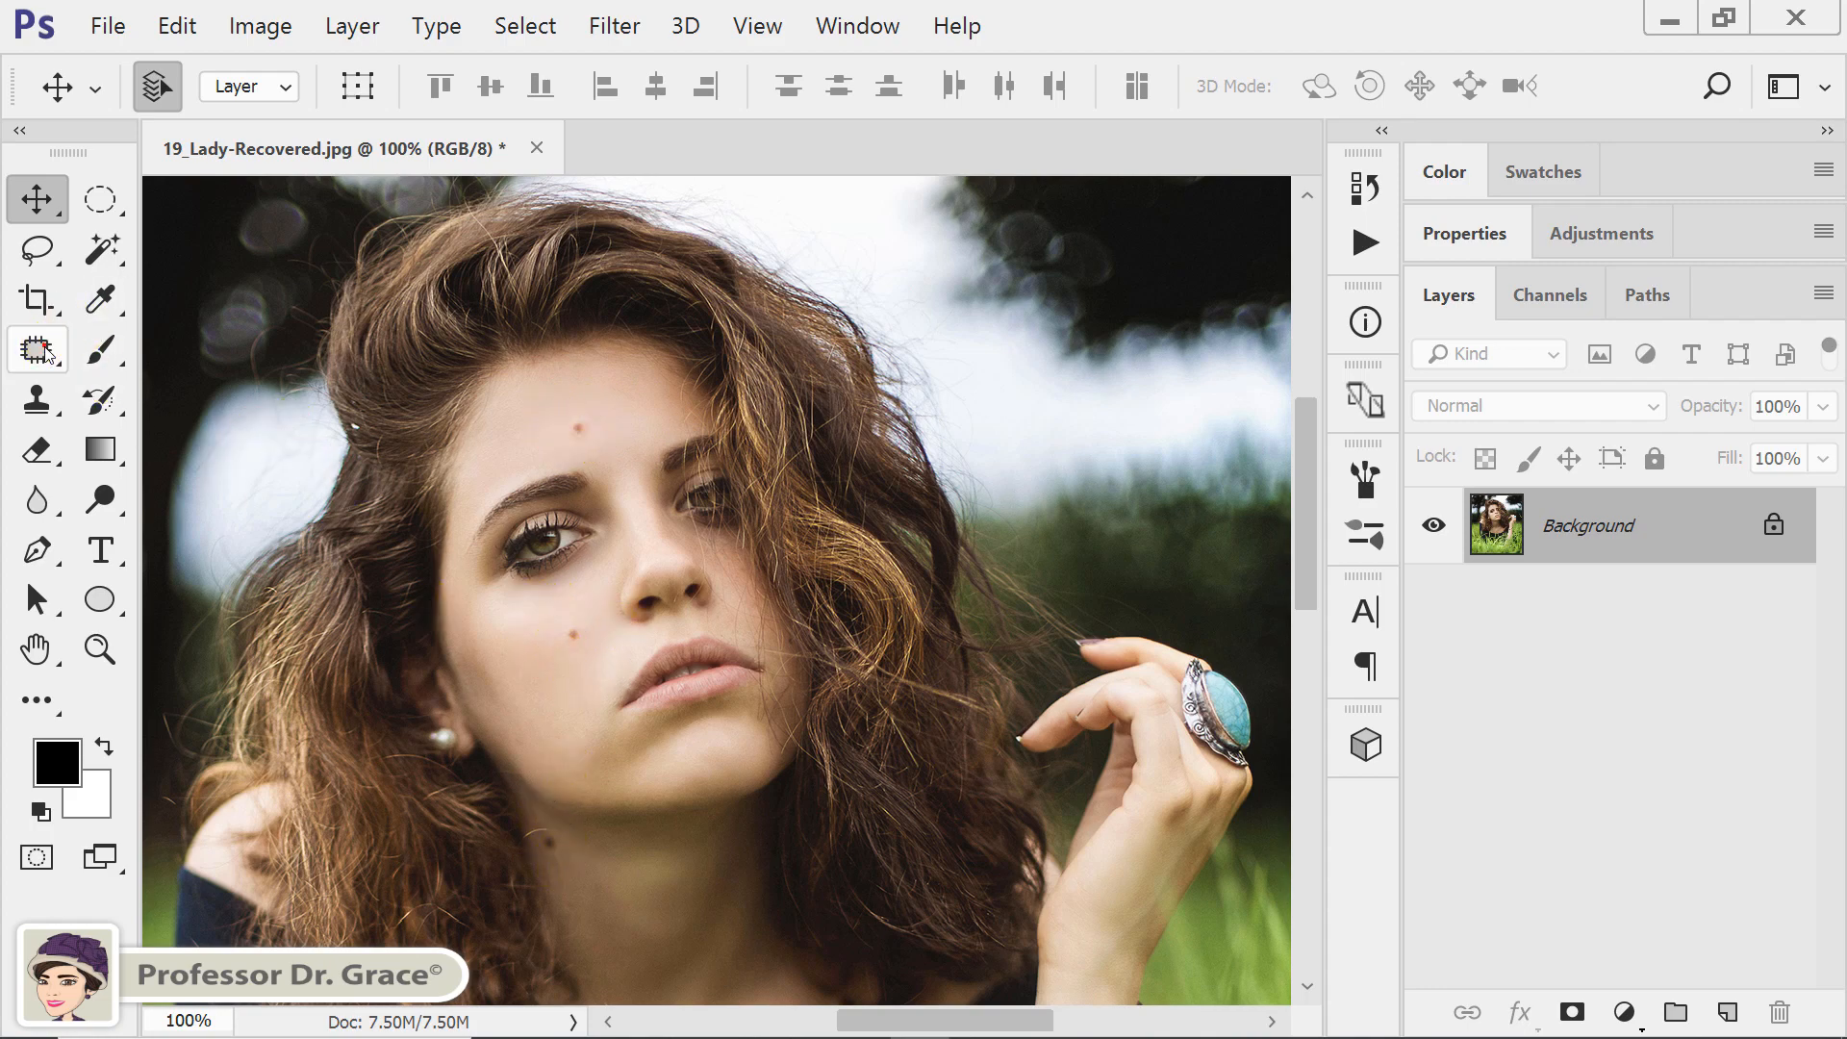
In 19_Lady-Recovered.jpg, patch the red spots on the woman's forehead and cheek with clean neighbouring skin using the Patch Tool
{"action": "mouse_move", "coordinate": [46, 354]}
{"action": "left_mouse_down"}
{"action": "mouse_move", "coordinate": [238, 339]}
{"action": "mouse_move", "coordinate": [193, 387]}
{"action": "left_mouse_up"}
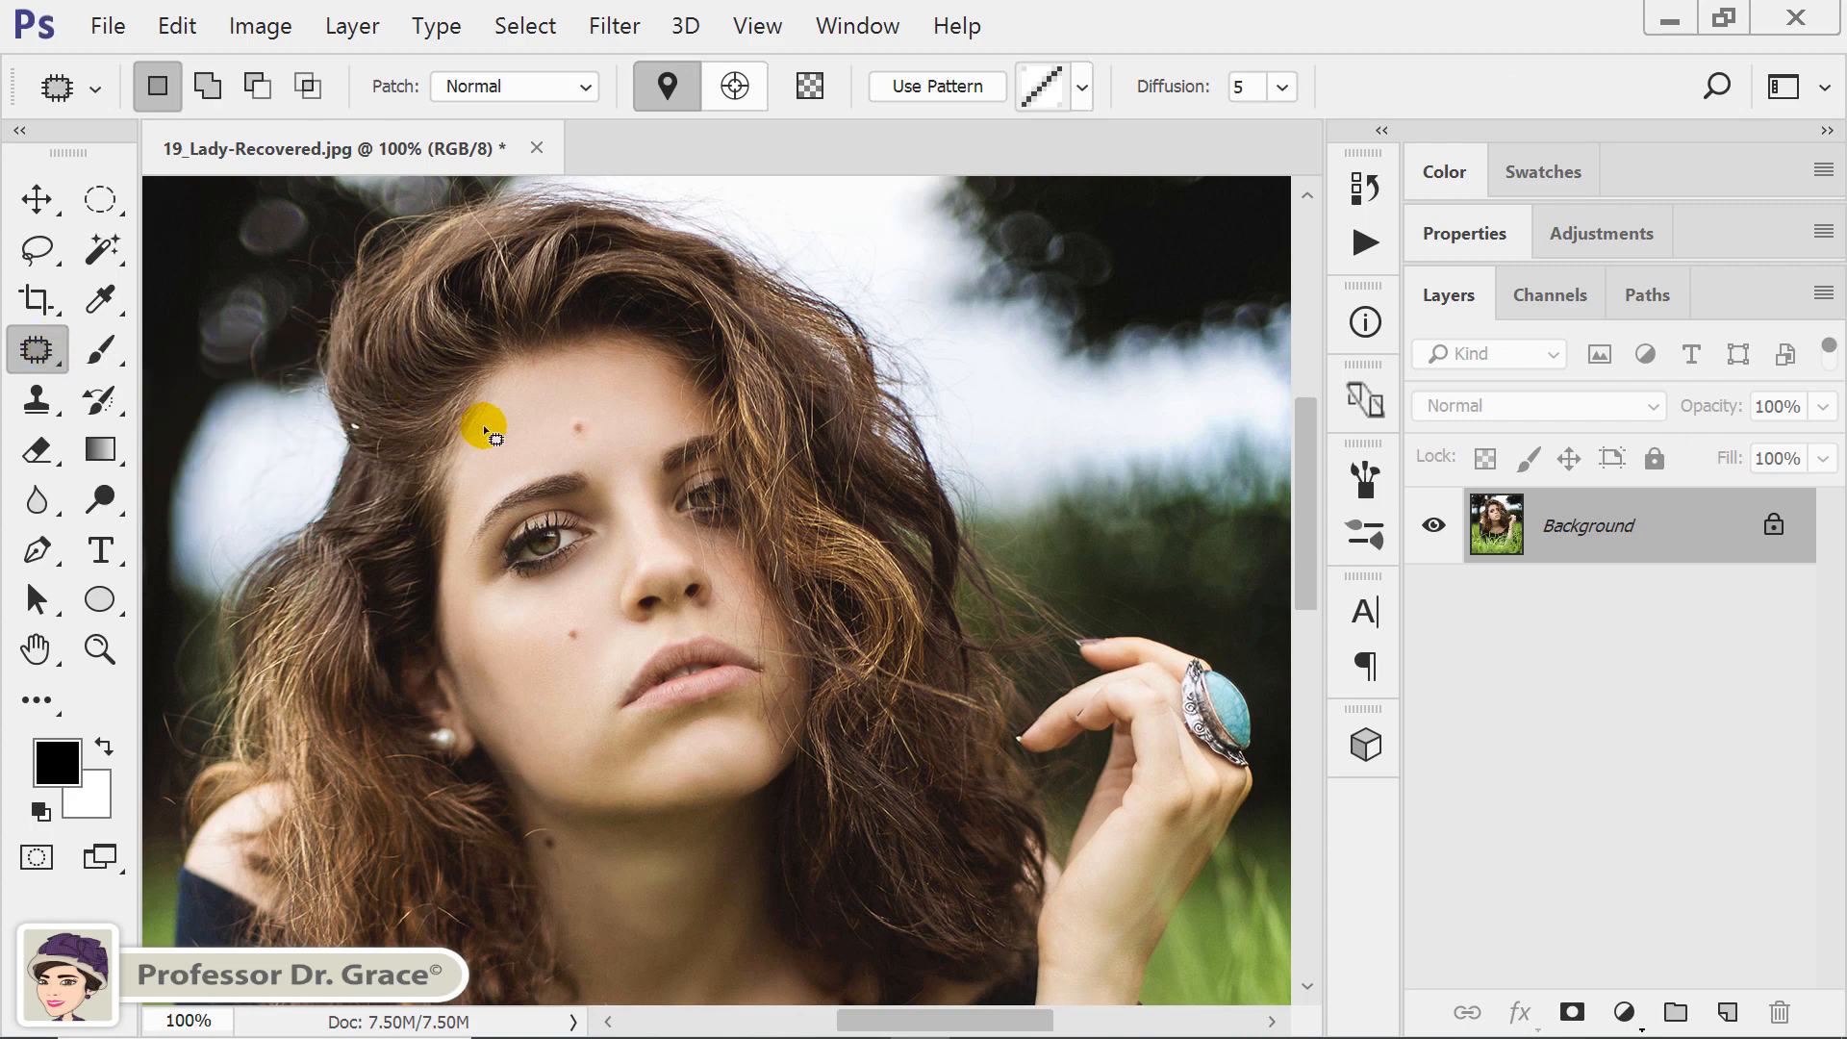
{"action": "mouse_move", "coordinate": [586, 413]}
{"action": "left_mouse_down"}
{"action": "mouse_move", "coordinate": [561, 413]}
{"action": "mouse_move", "coordinate": [569, 441]}
{"action": "mouse_move", "coordinate": [598, 447]}
{"action": "mouse_move", "coordinate": [597, 412]}
{"action": "mouse_move", "coordinate": [581, 418]}
{"action": "mouse_move", "coordinate": [596, 401]}
{"action": "mouse_move", "coordinate": [580, 429]}
{"action": "mouse_move", "coordinate": [605, 429]}
{"action": "left_mouse_up"}
{"action": "left_click", "coordinate": [626, 415]}
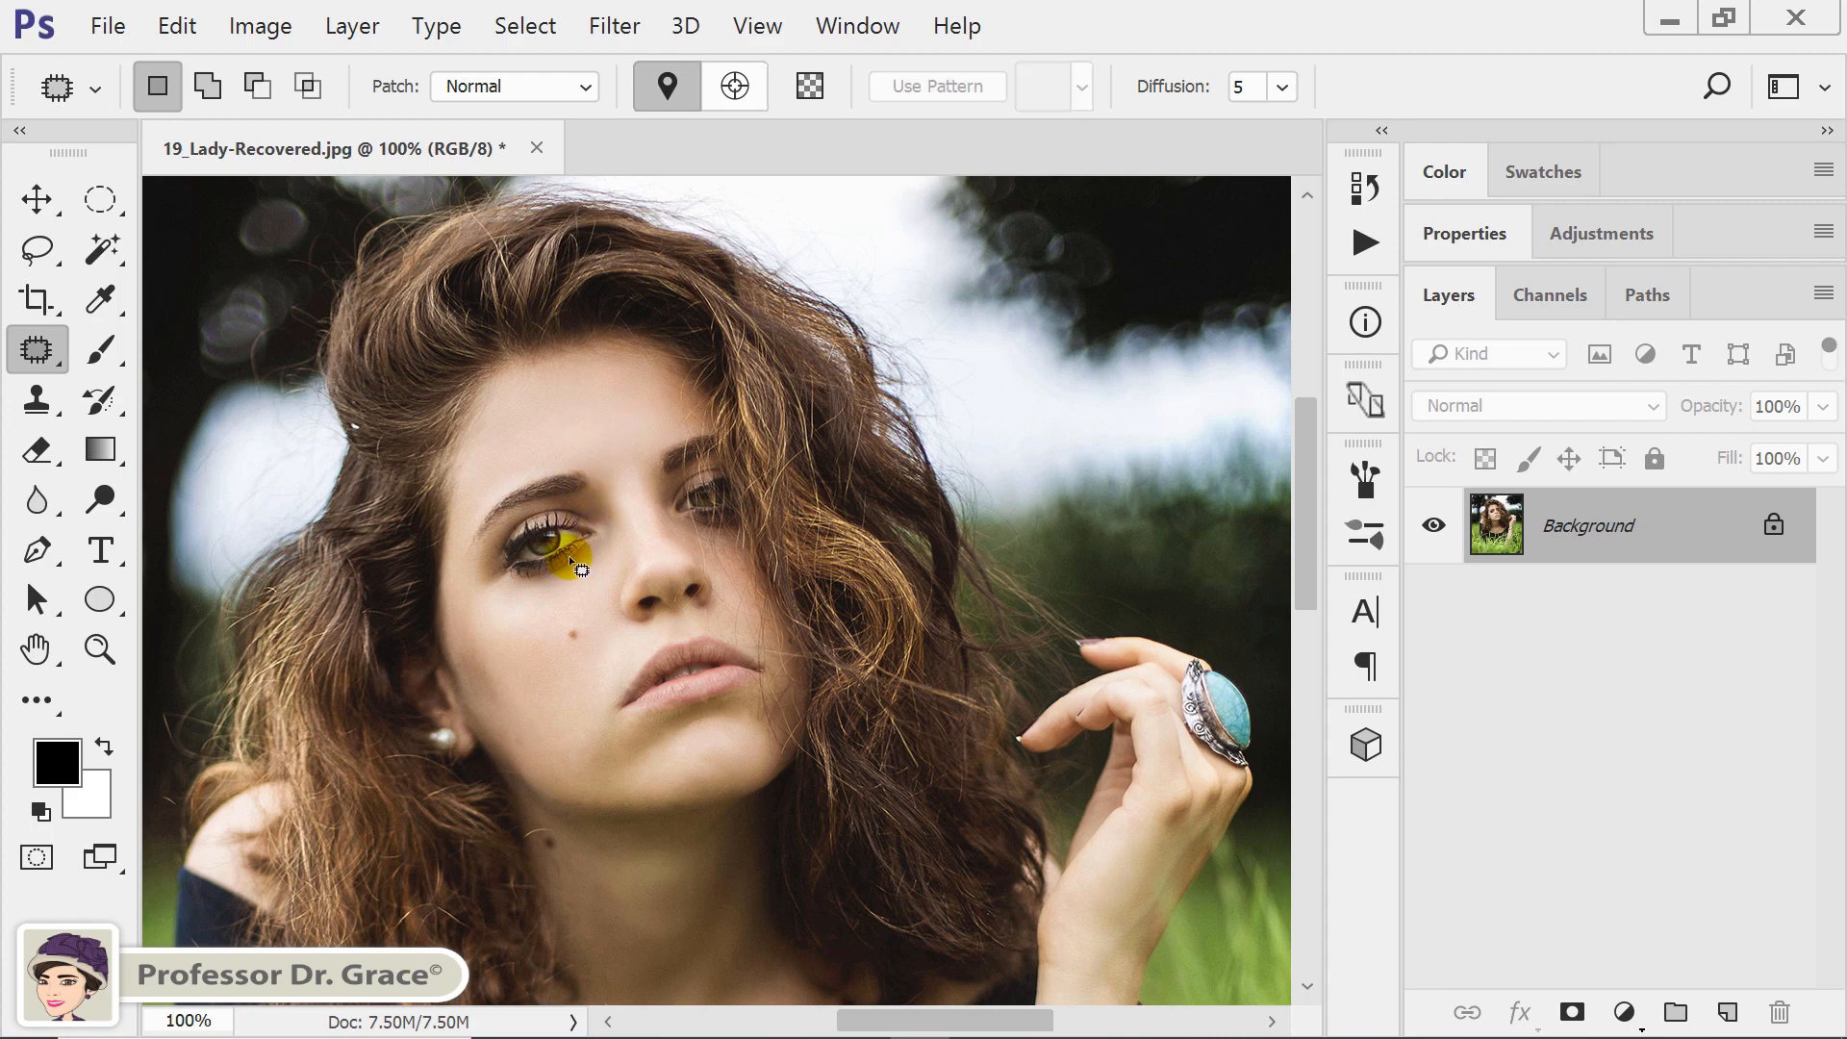
{"action": "mouse_move", "coordinate": [585, 640]}
{"action": "left_mouse_down"}
{"action": "mouse_move", "coordinate": [570, 651]}
{"action": "mouse_move", "coordinate": [555, 623]}
{"action": "mouse_move", "coordinate": [578, 618]}
{"action": "mouse_move", "coordinate": [578, 648]}
{"action": "mouse_move", "coordinate": [567, 630]}
{"action": "mouse_move", "coordinate": [552, 647]}
{"action": "left_mouse_up"}
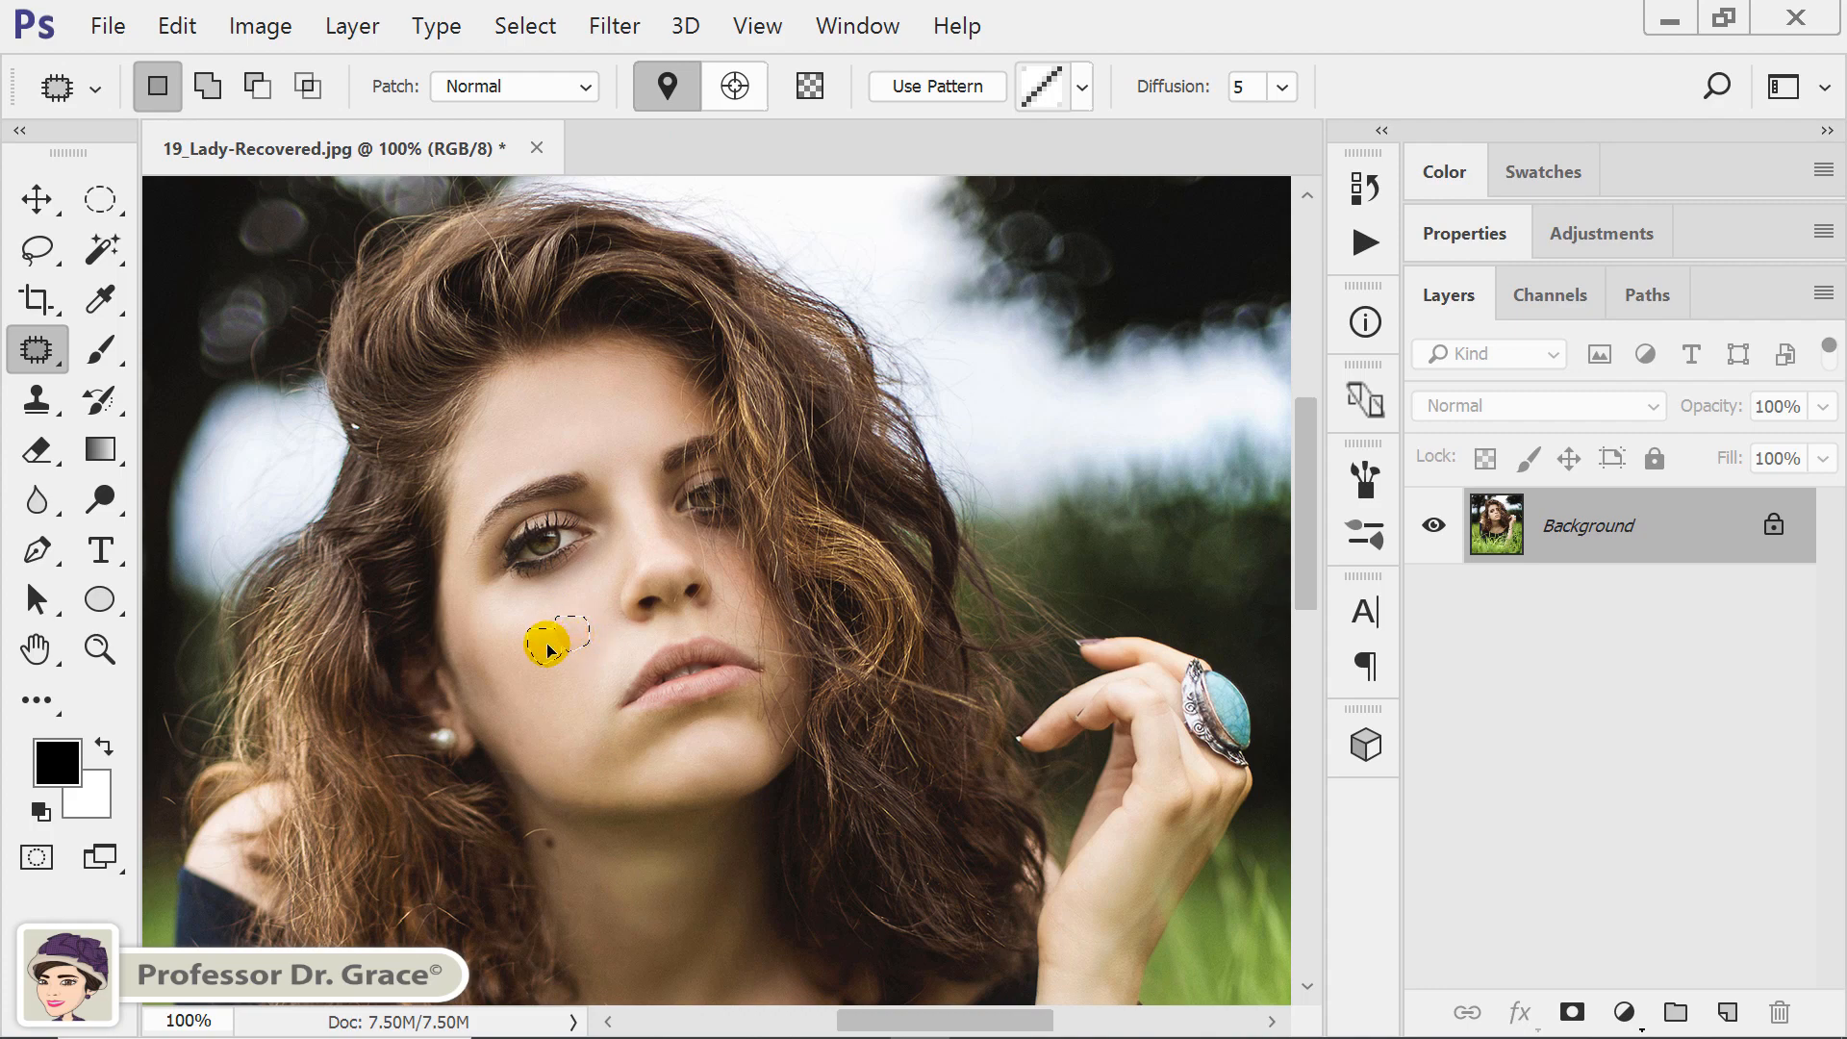
{"action": "left_click", "coordinate": [605, 660]}
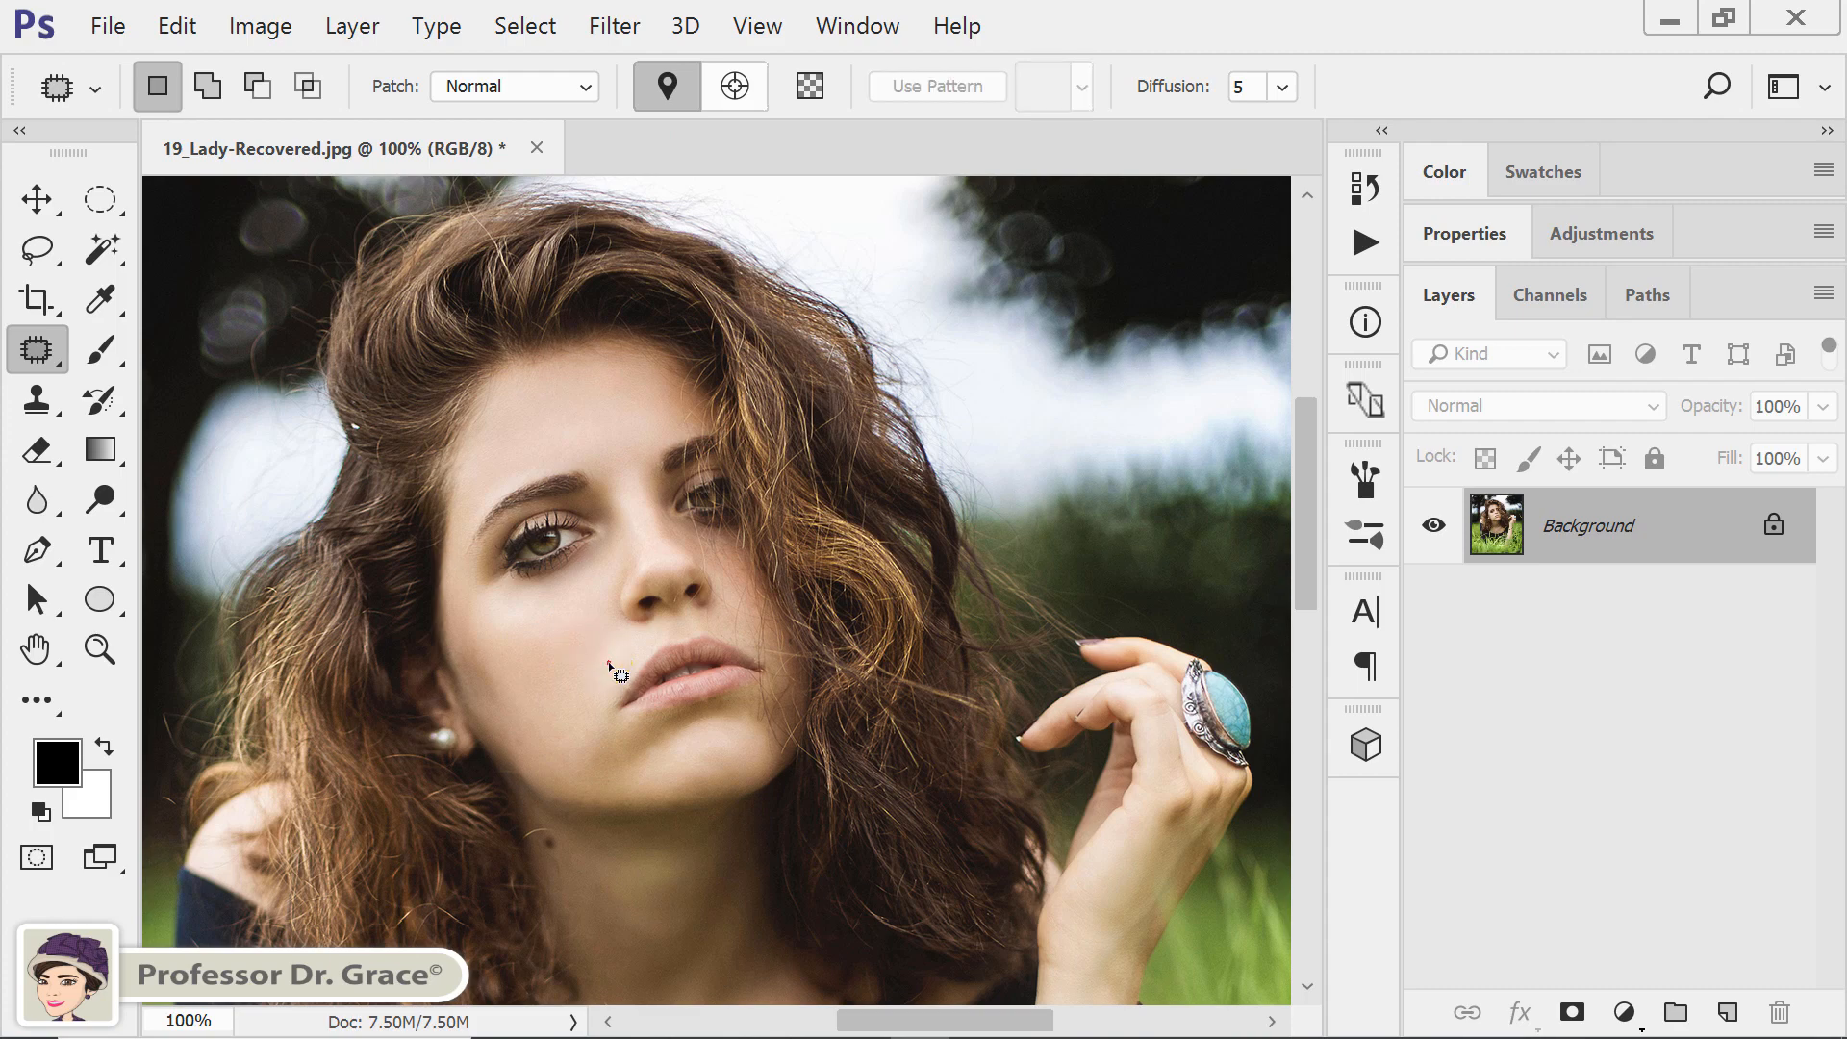
Patch the dark mole on the woman's neck with nearby neck skin and clear the selection
{"action": "left_click_drag", "start_coordinate": [575, 820], "coordinate": [565, 865]}
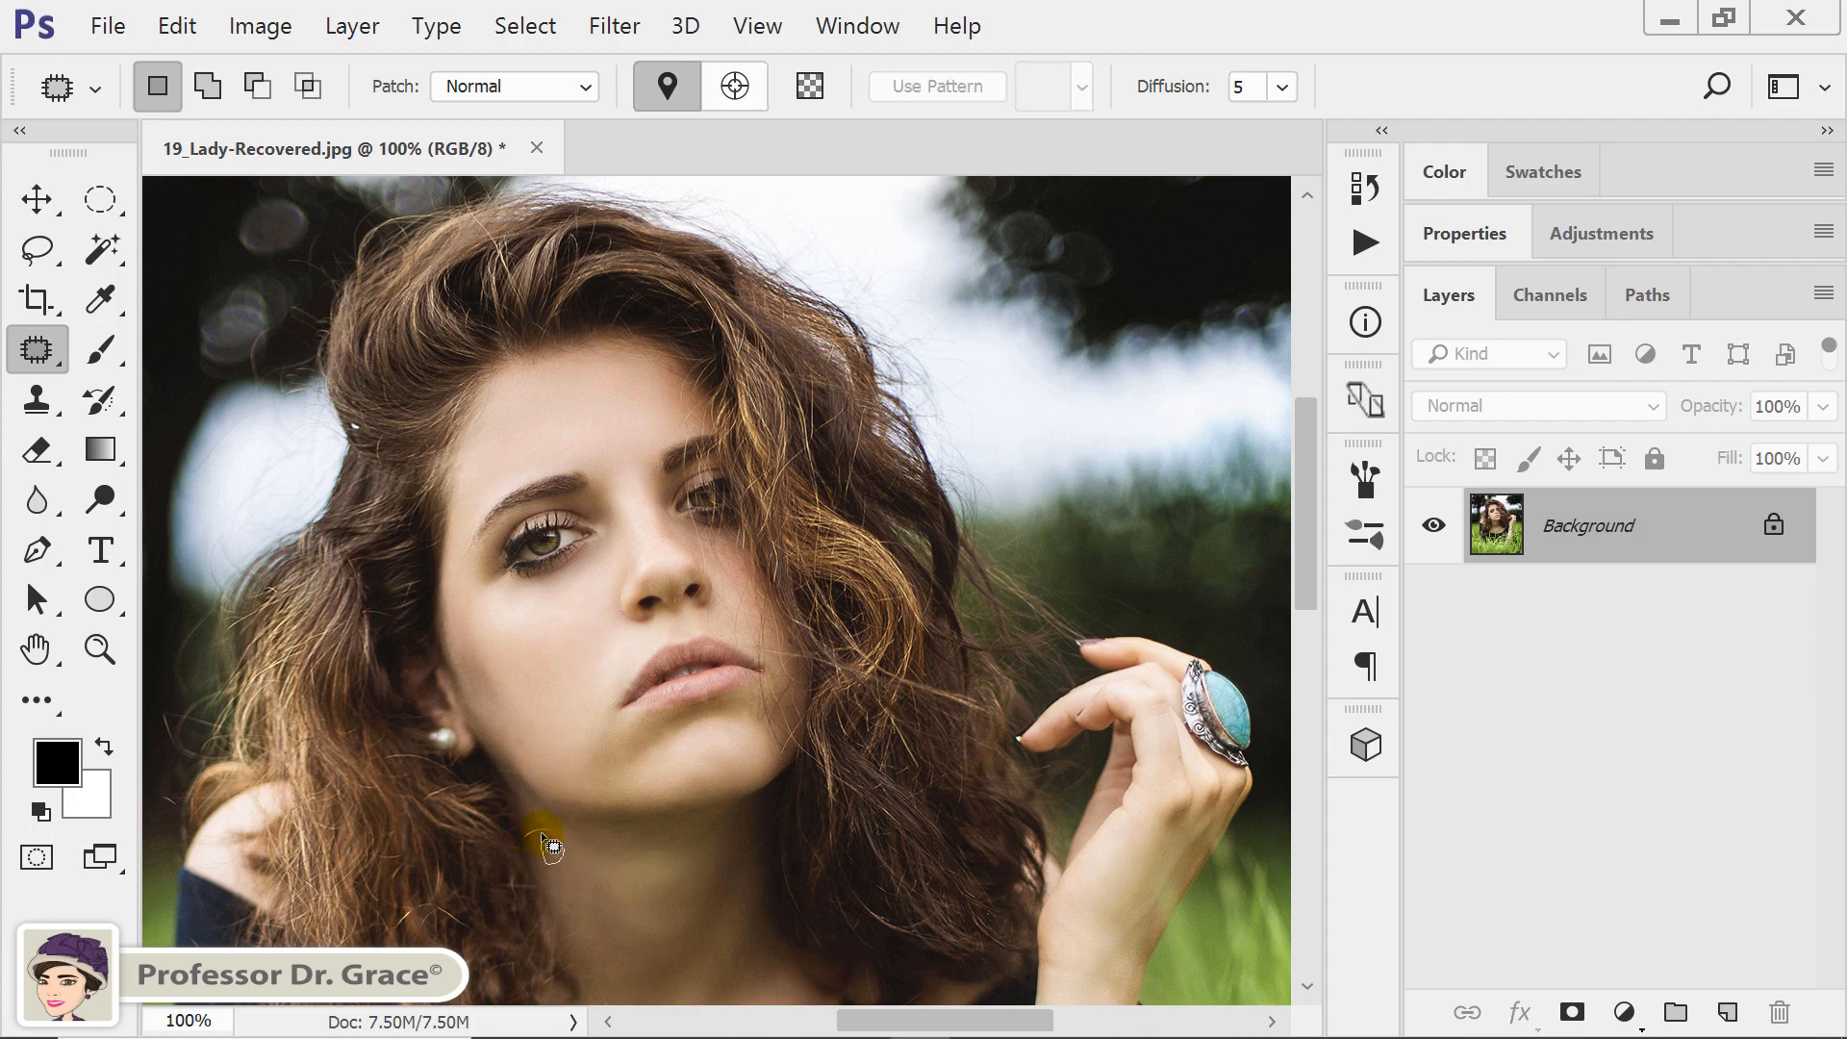
{"action": "left_click_drag", "start_coordinate": [566, 866], "coordinate": [555, 853]}
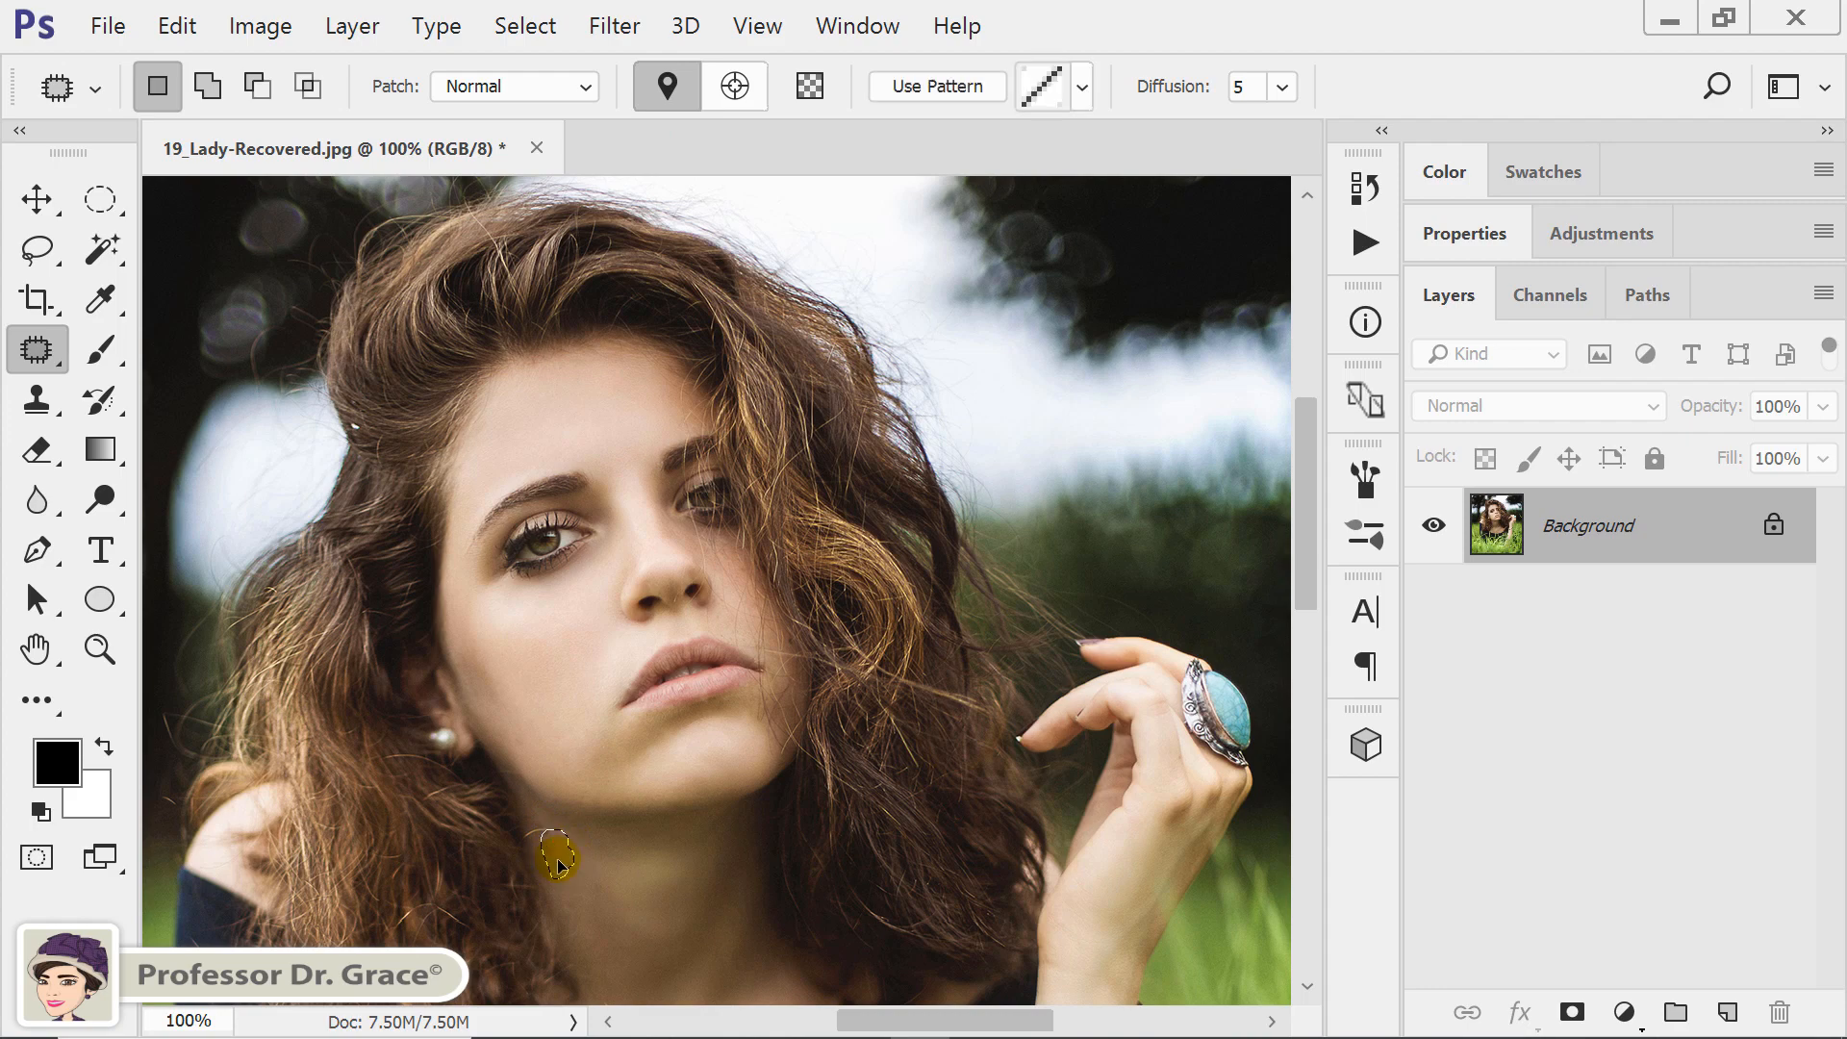
{"action": "left_click", "coordinate": [580, 870]}
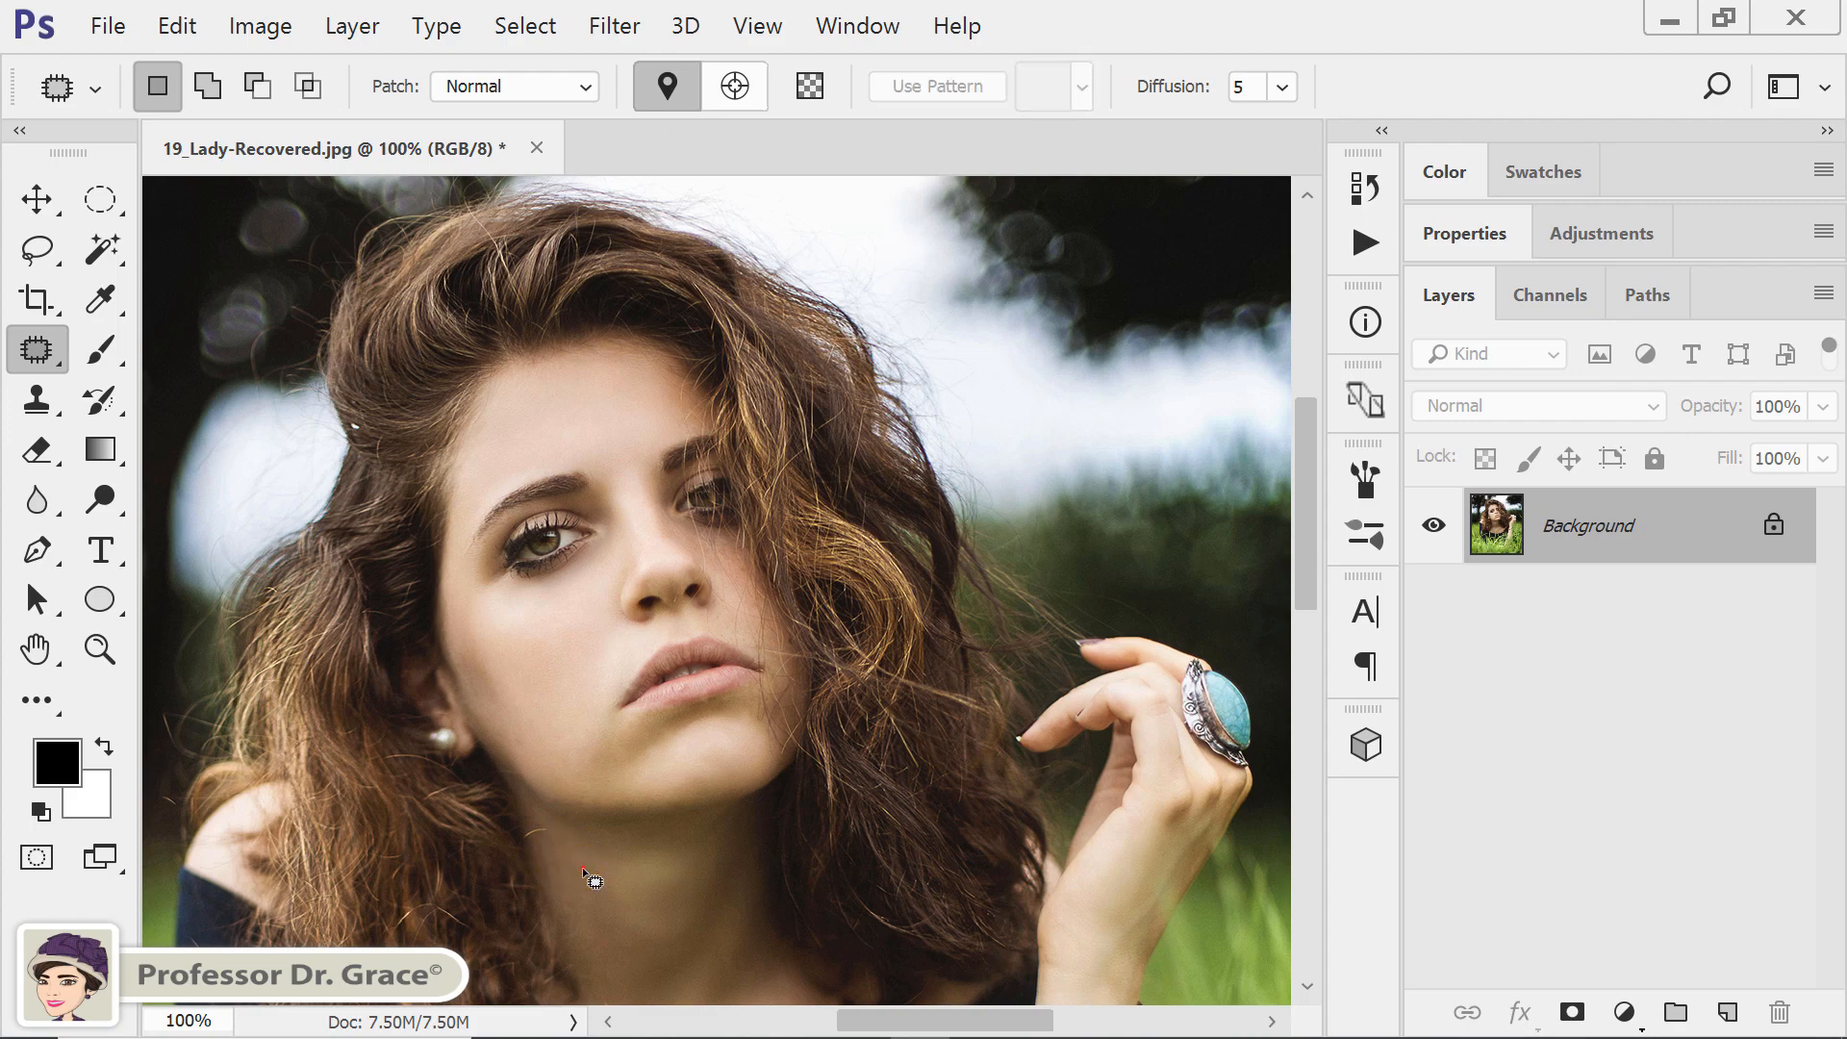
{"action": "left_click", "coordinate": [695, 622]}
Load the RGB composite channel as a selection of the photo's bright areas
{"action": "left_click", "coordinate": [1583, 294]}
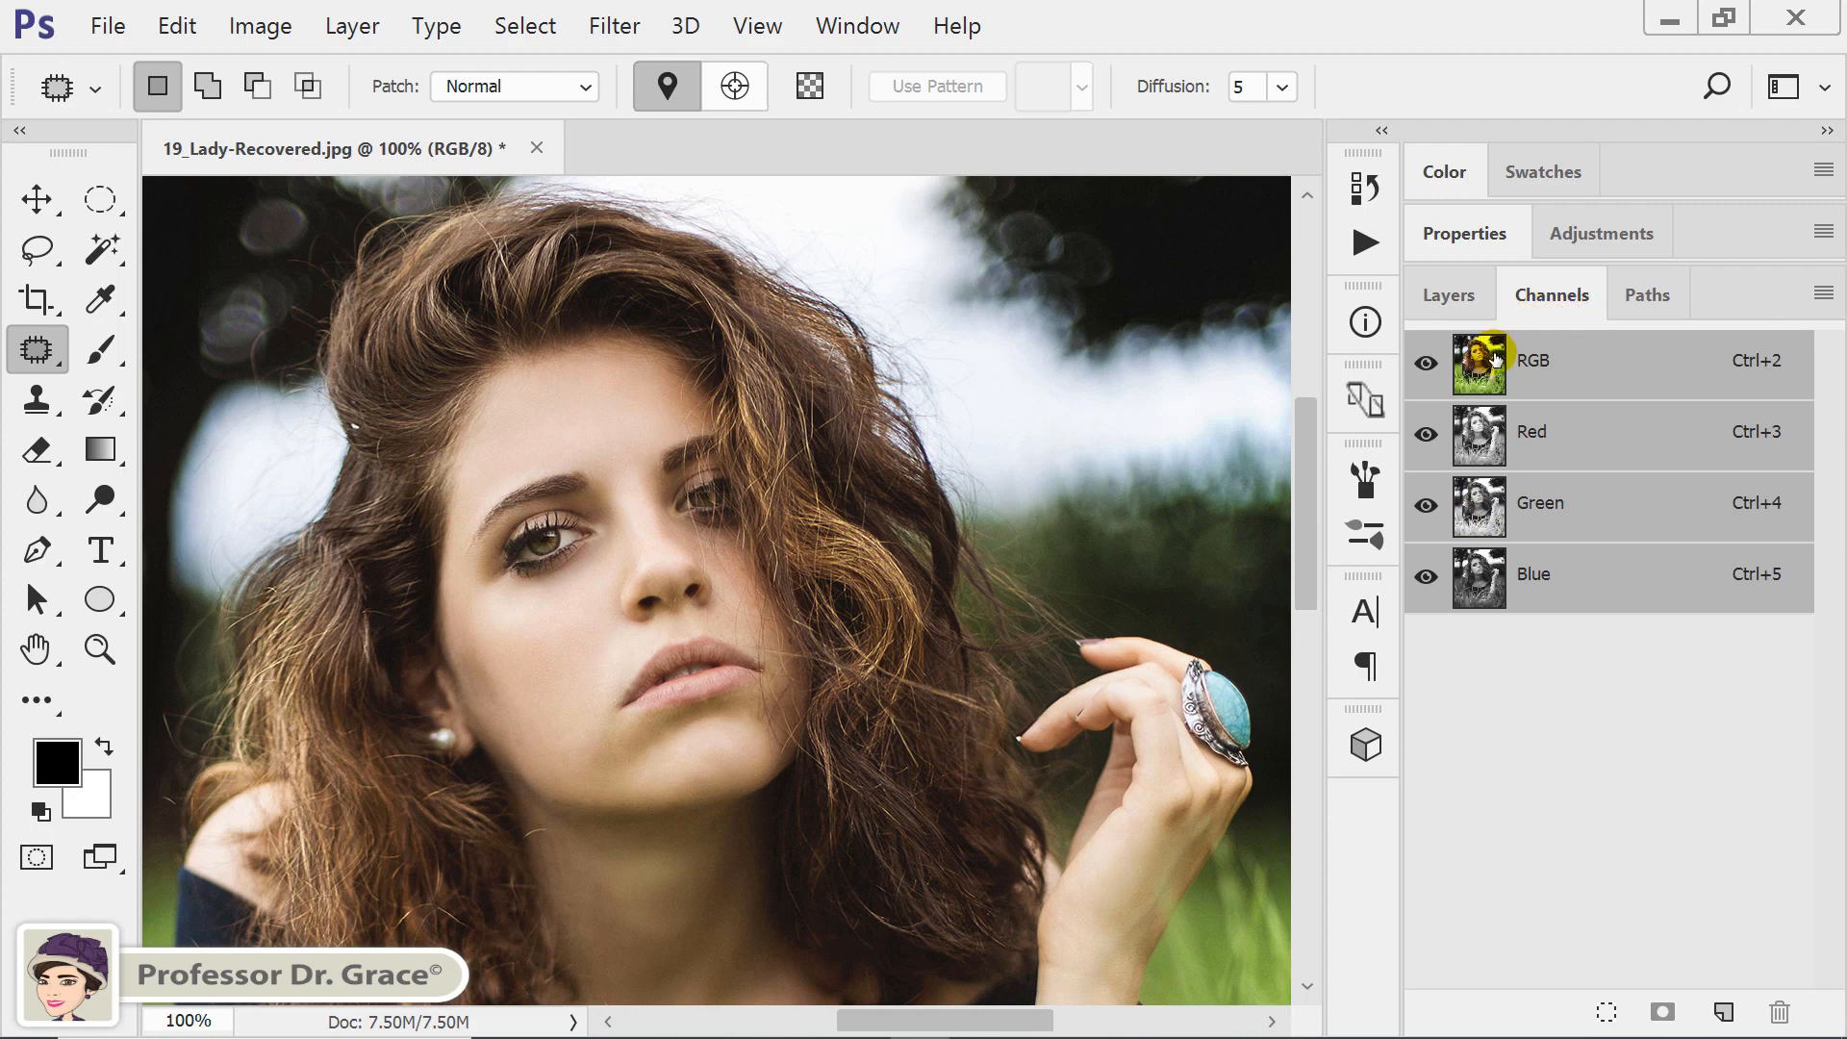
{"action": "key", "text": "ctrl"}
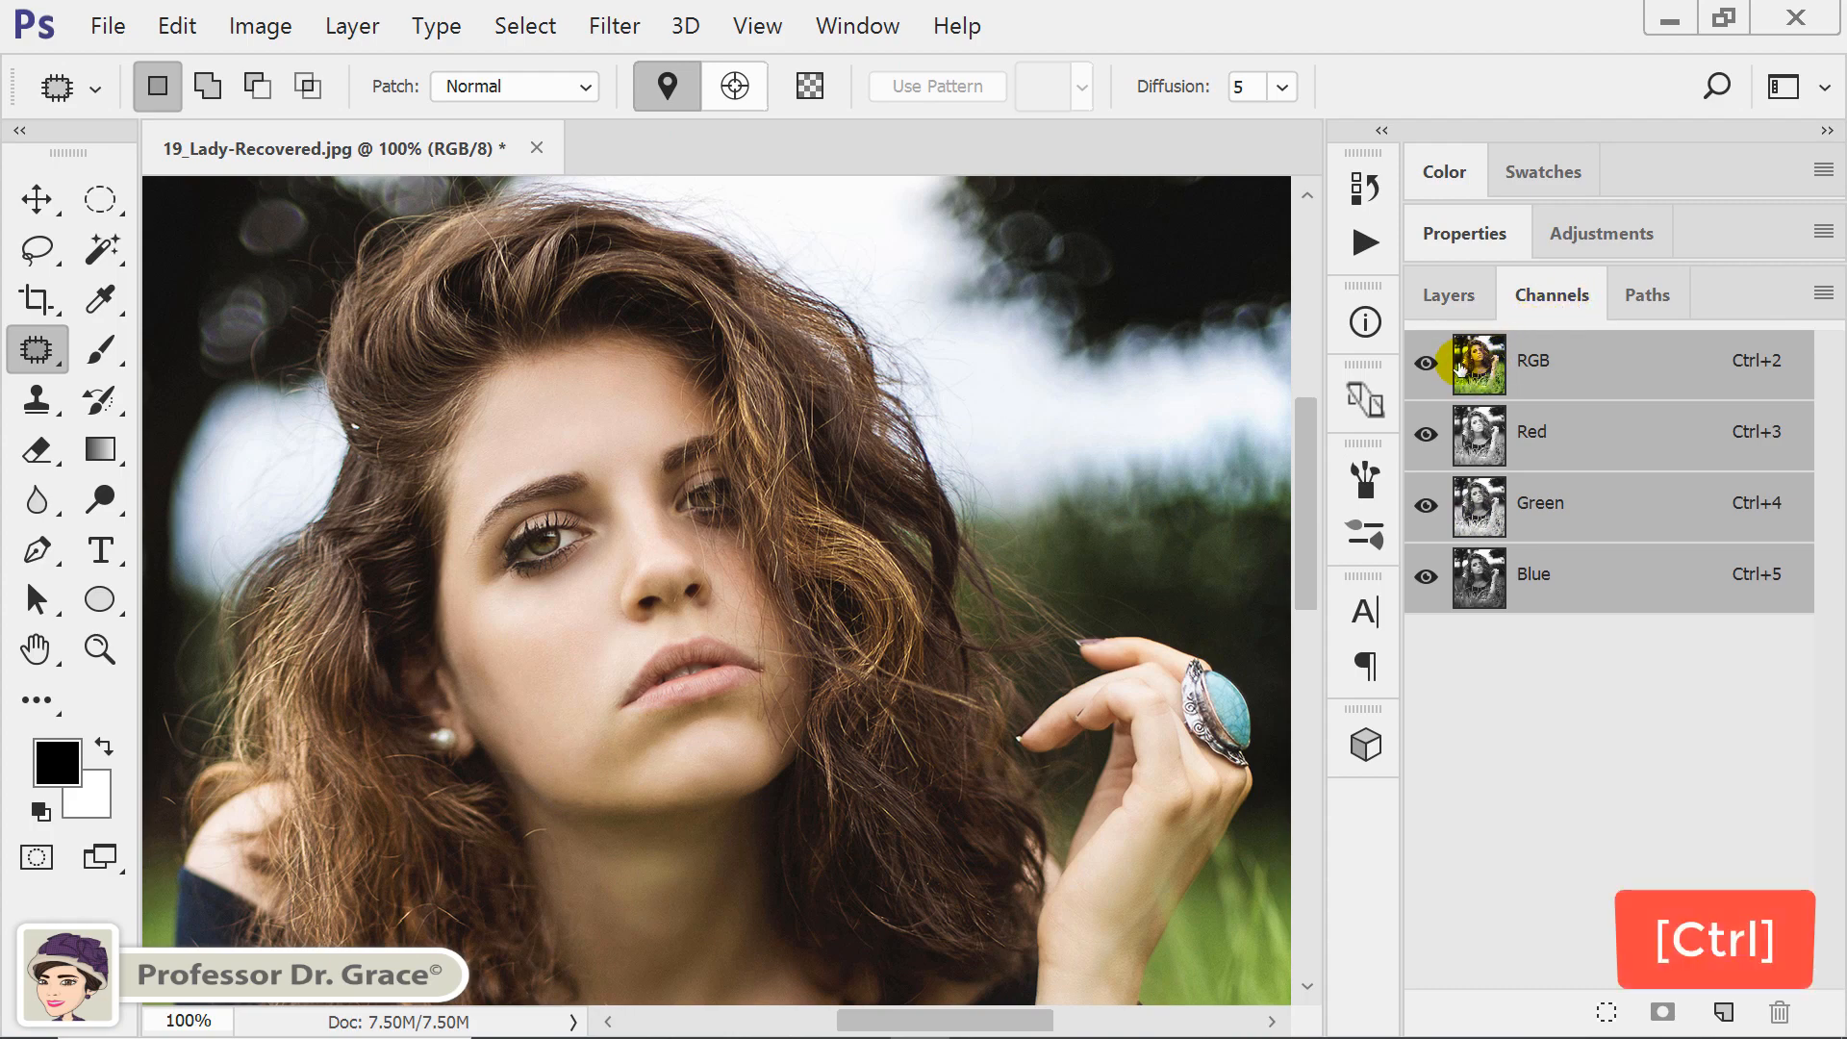
{"action": "left_click", "coordinate": [1483, 369], "text": "ctrl"}
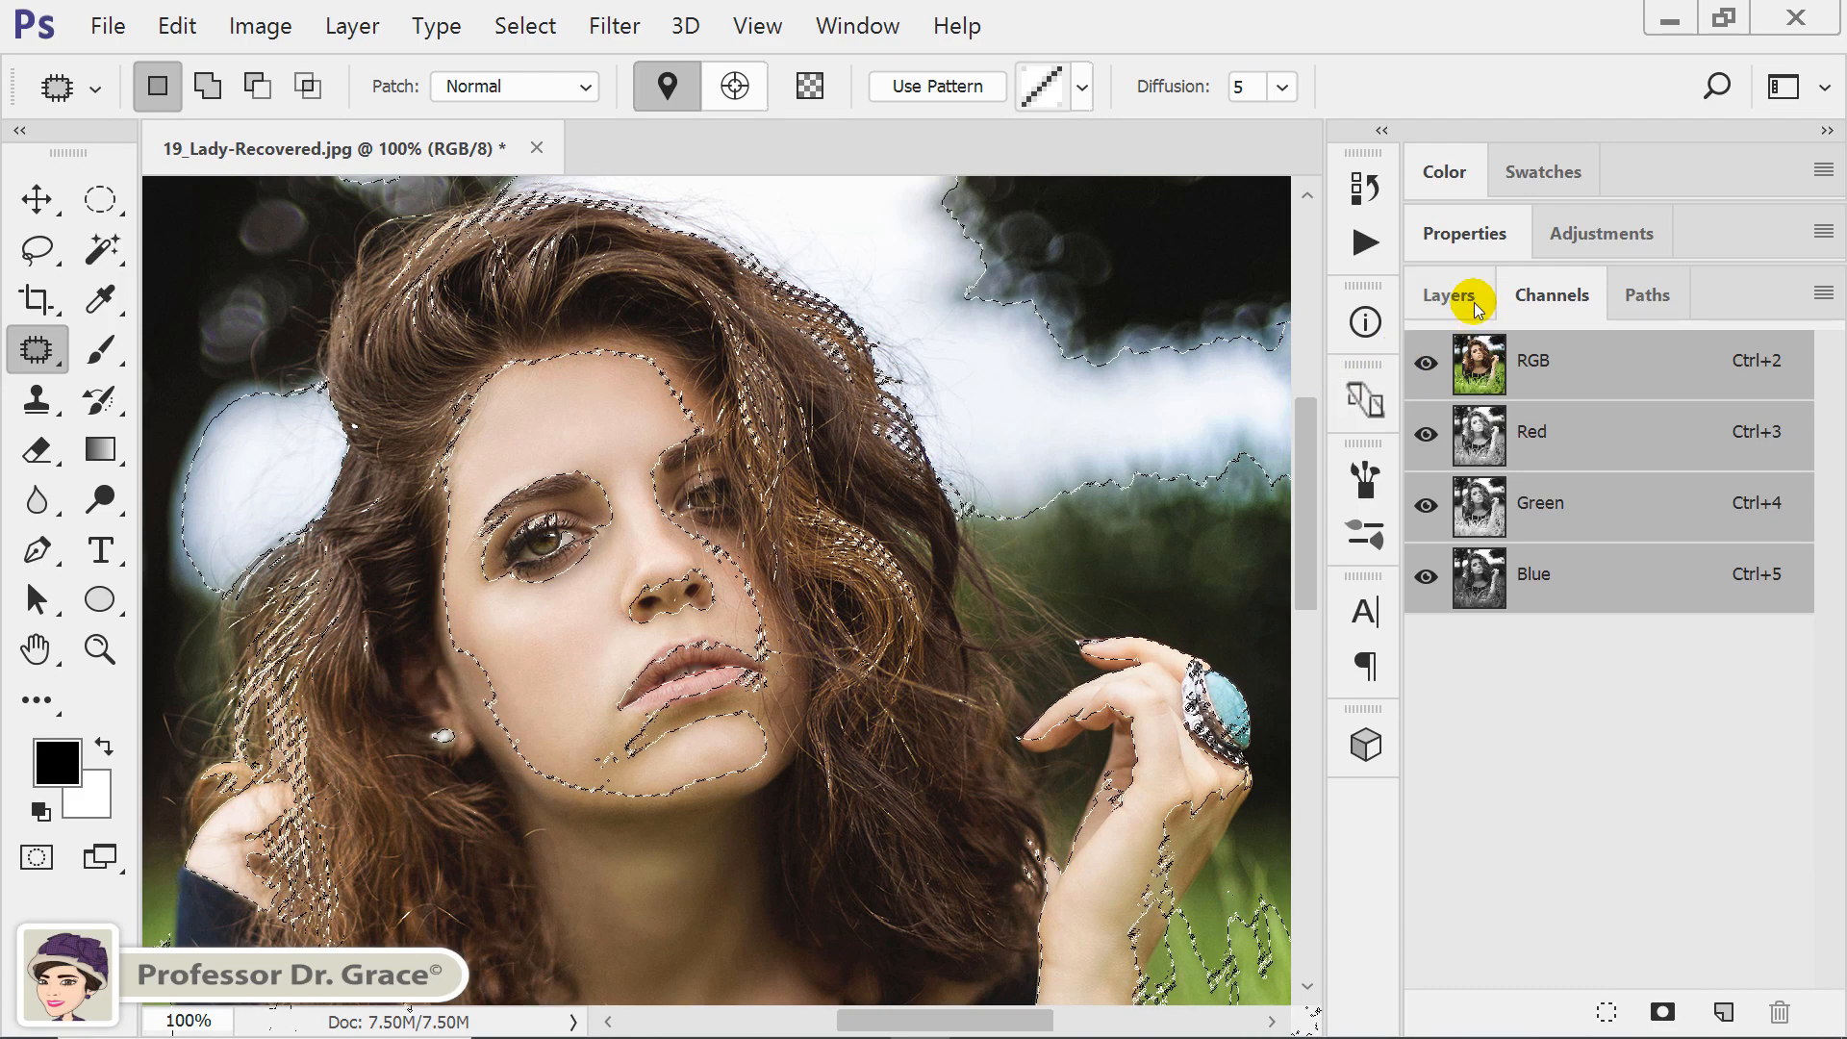
Fill the loaded selection with white on a new layer above the Background, then deselect
{"action": "left_click", "coordinate": [1450, 297]}
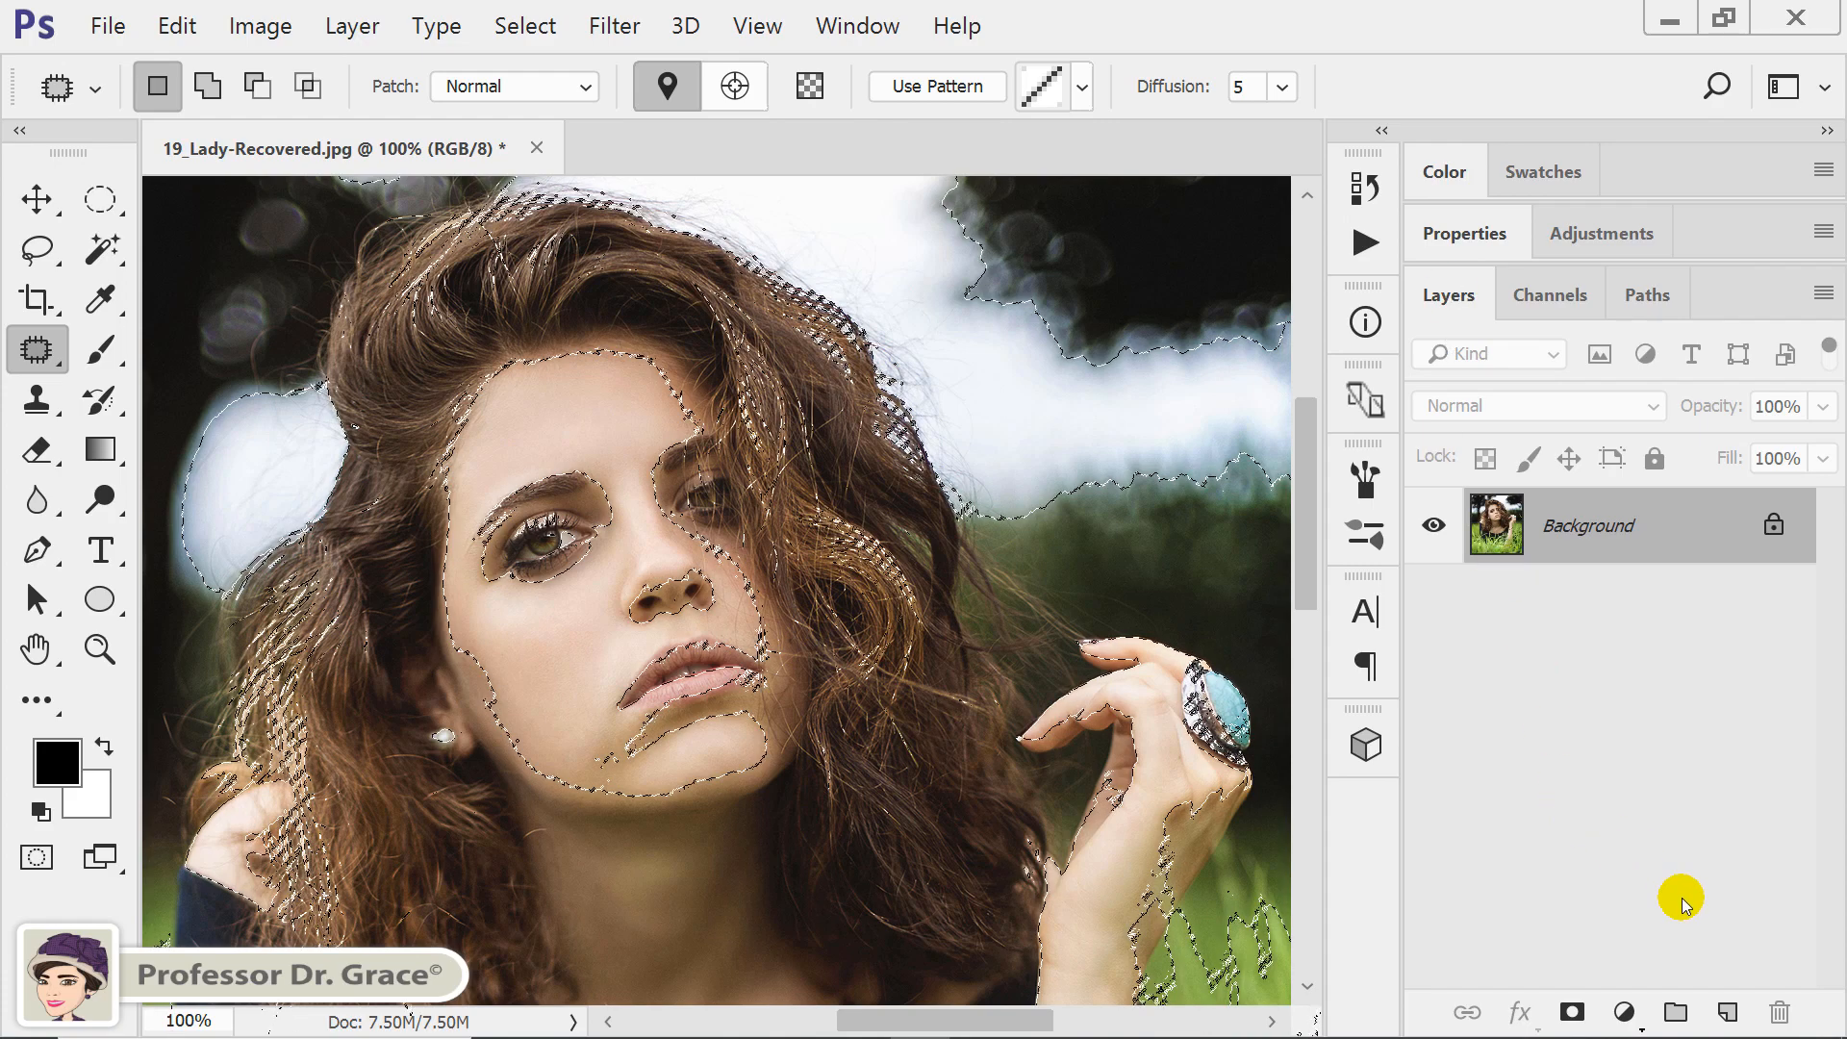
{"action": "left_click", "coordinate": [1726, 1014]}
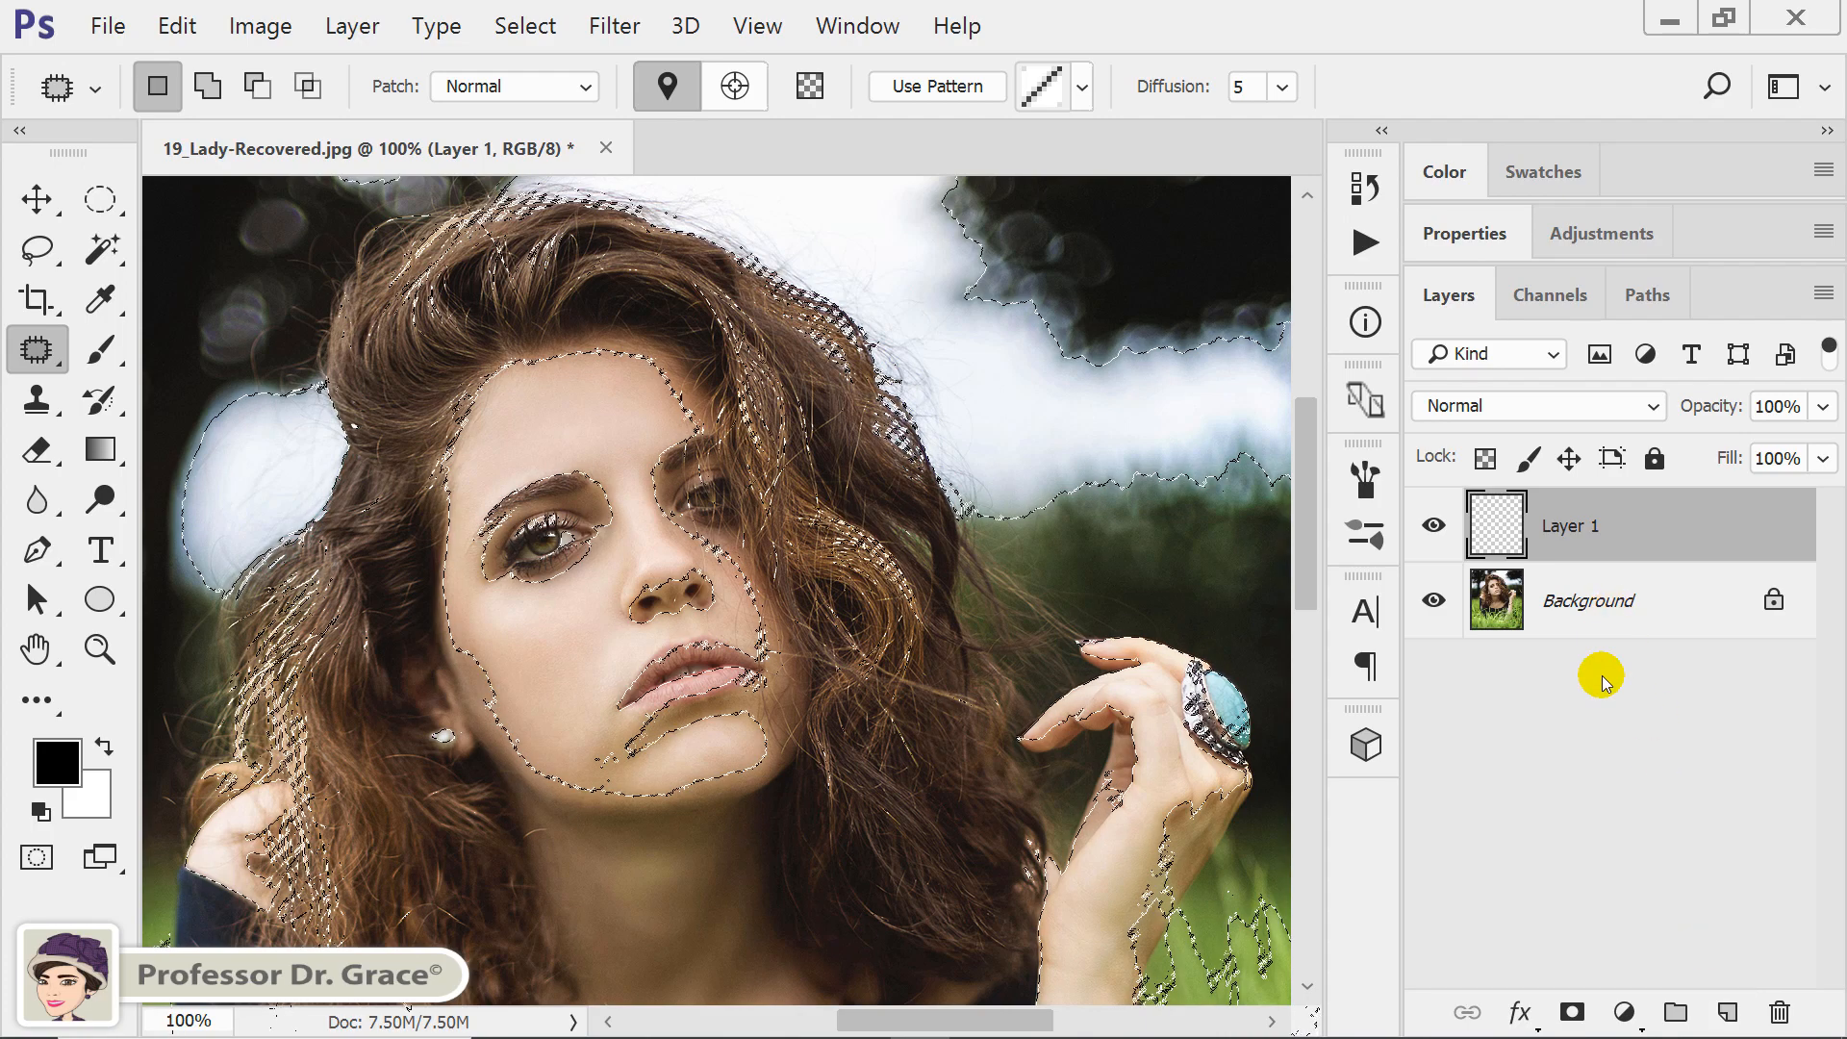
{"action": "key", "text": "ctrl+0"}
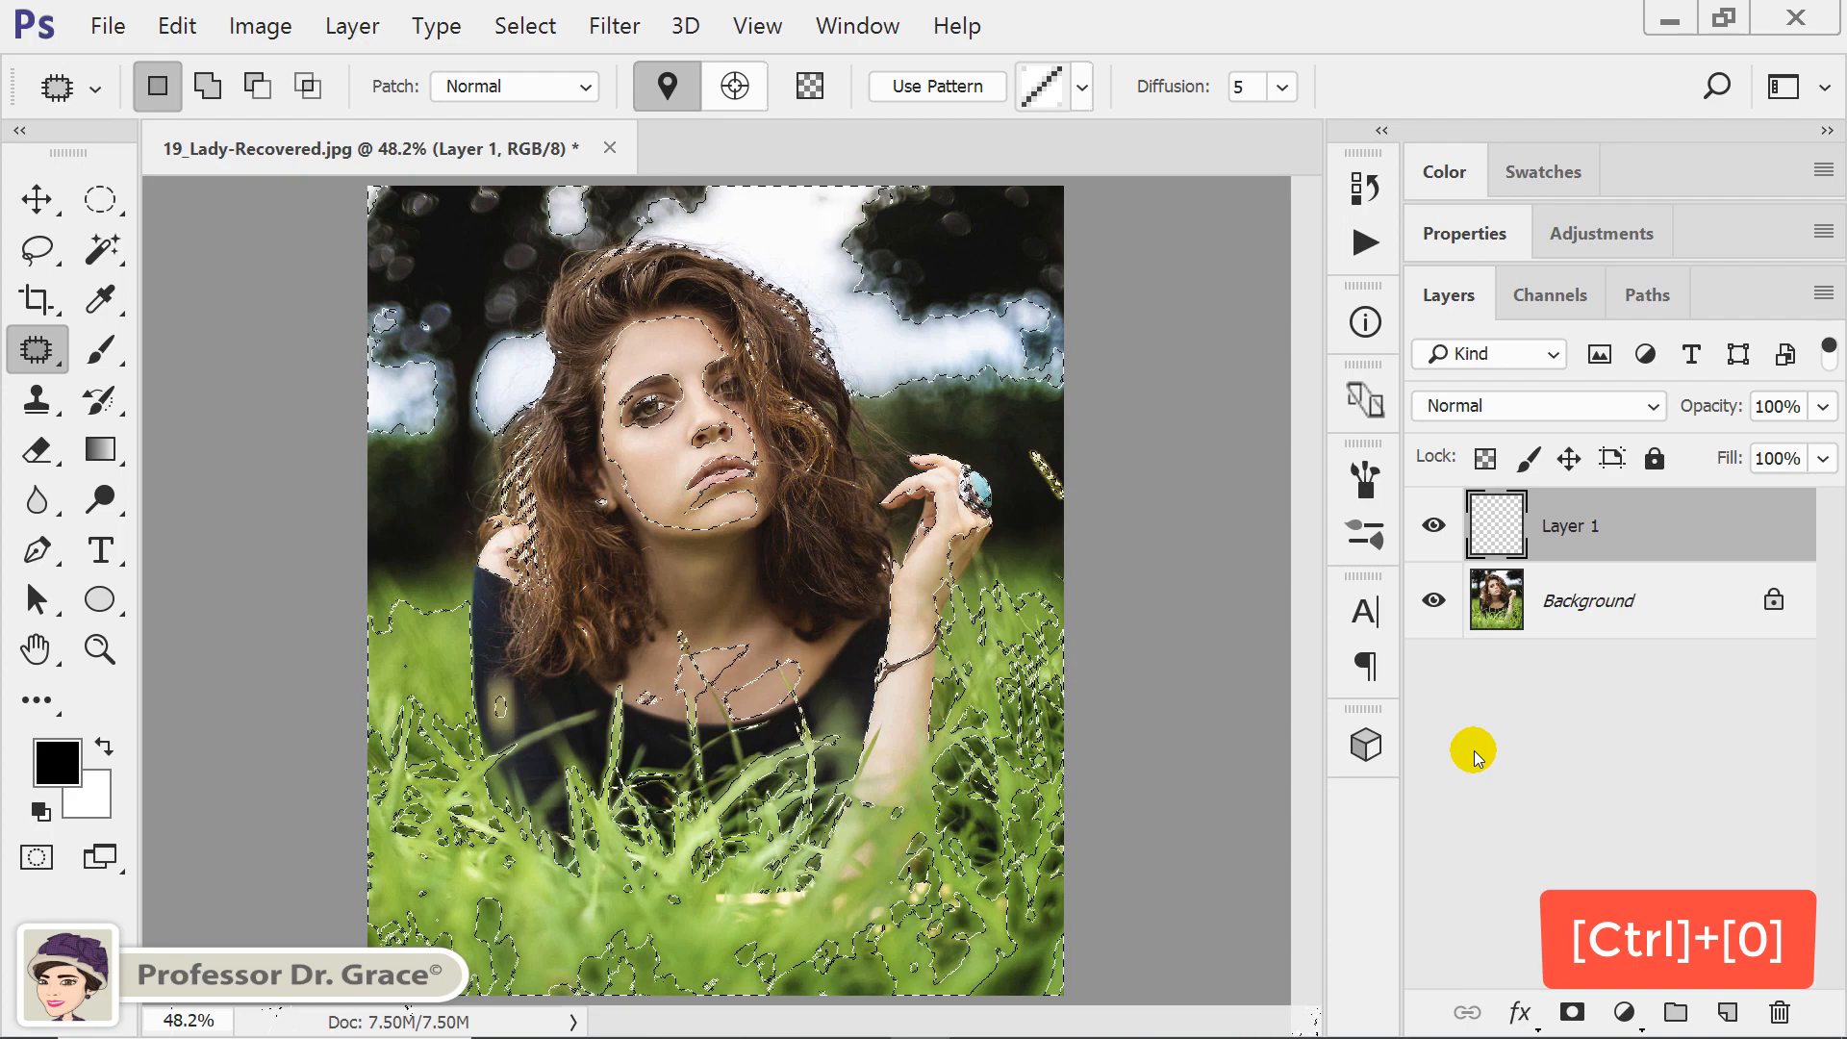
{"action": "key", "text": "d"}
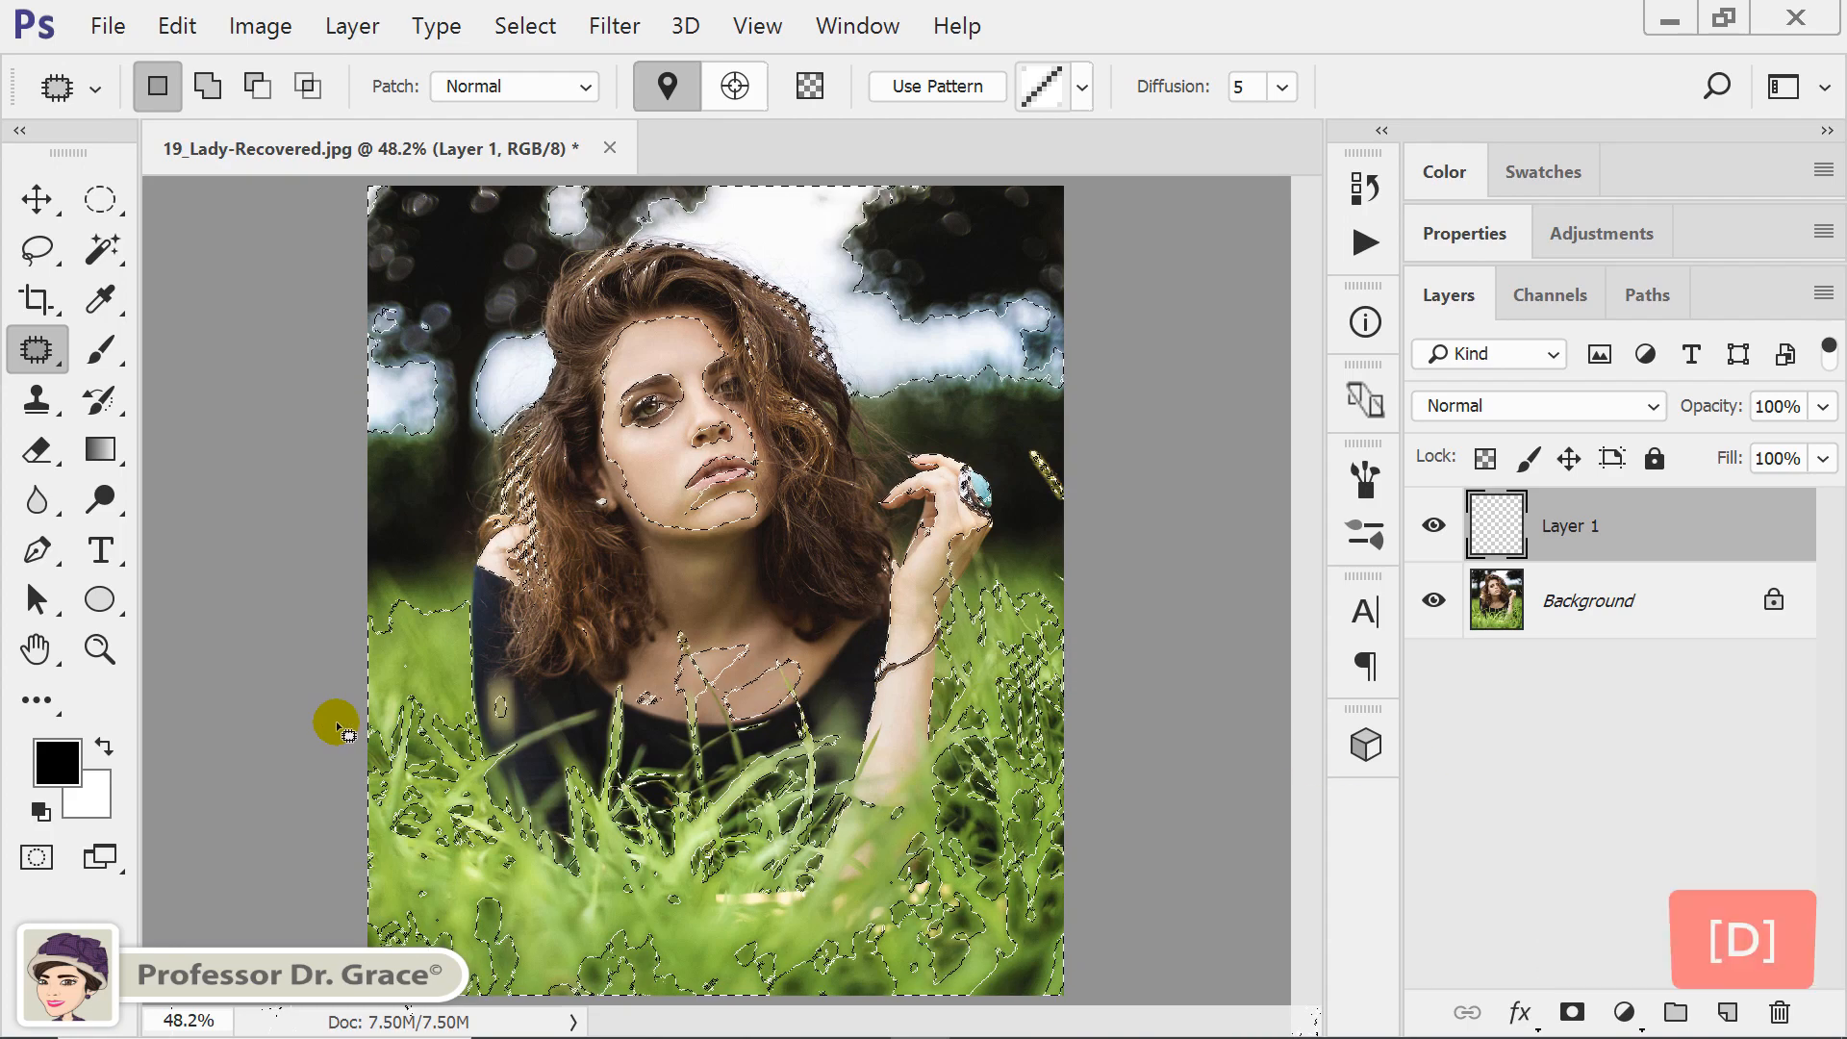
{"action": "key", "text": "d"}
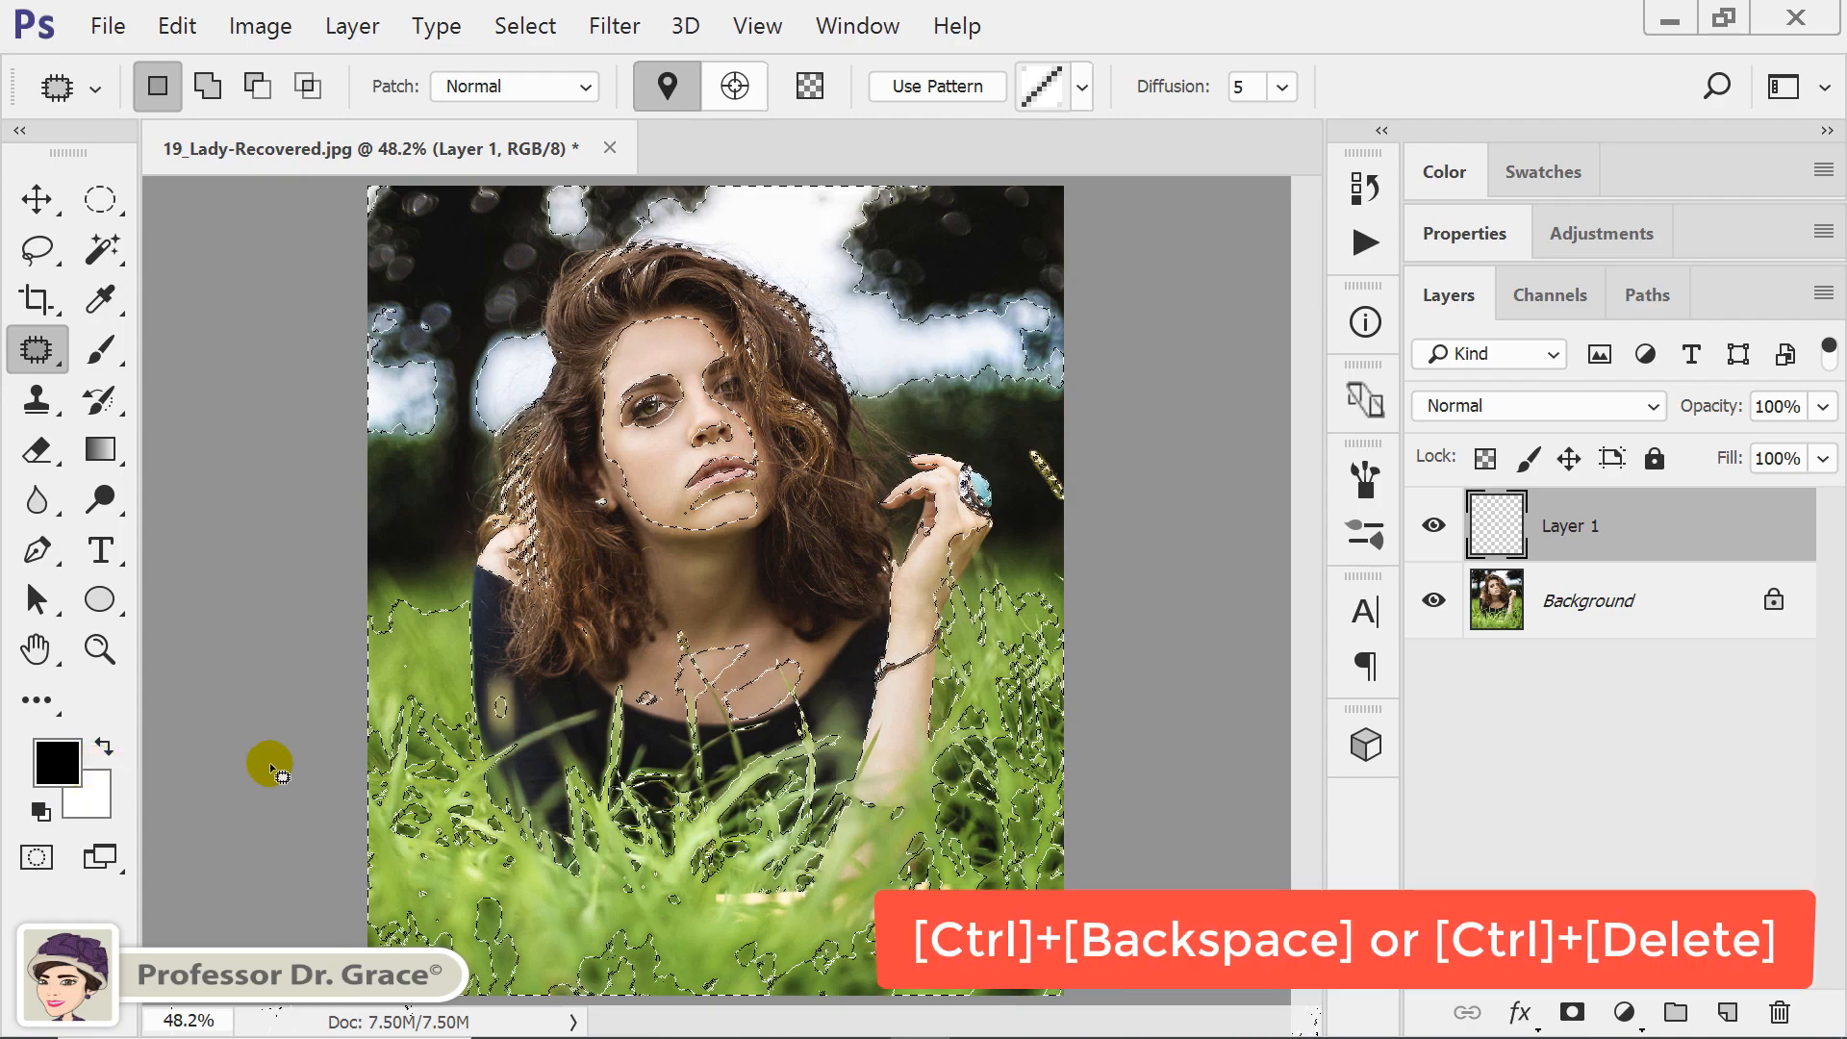
{"action": "key", "text": "ctrl+BackSpace"}
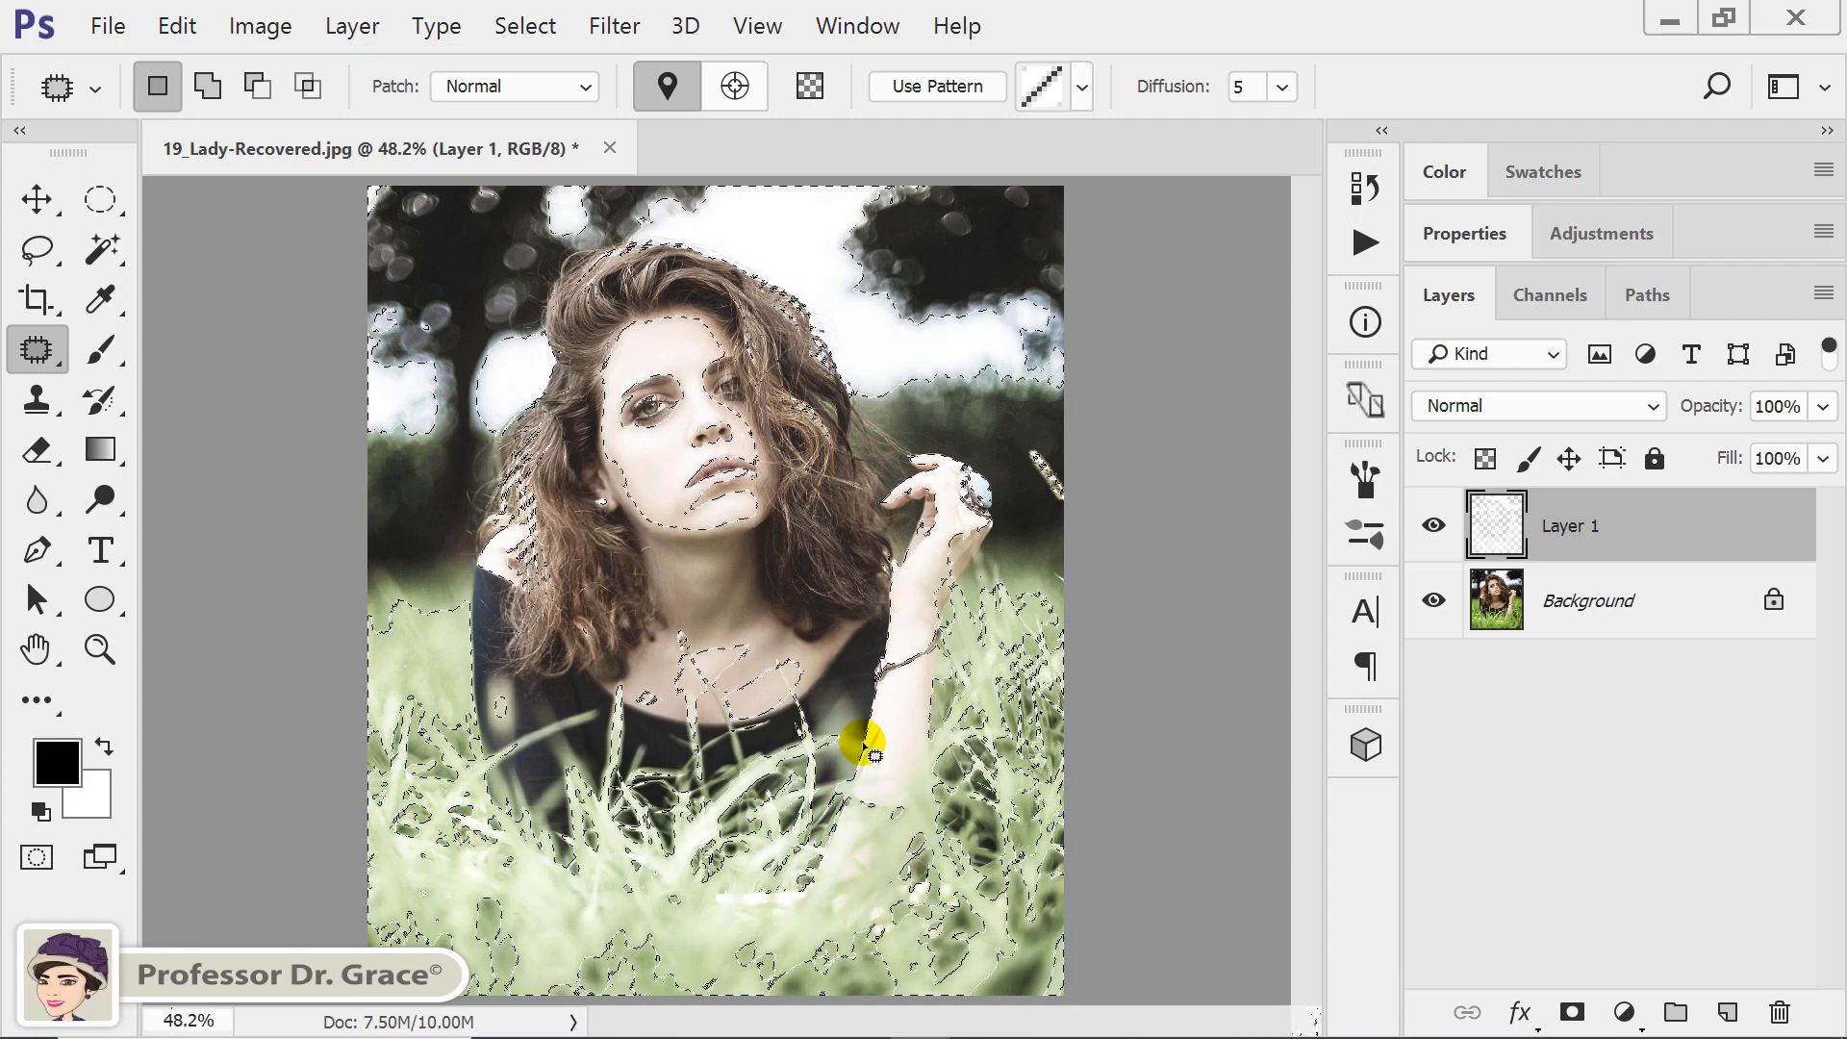
{"action": "key", "text": "ctrl+d"}
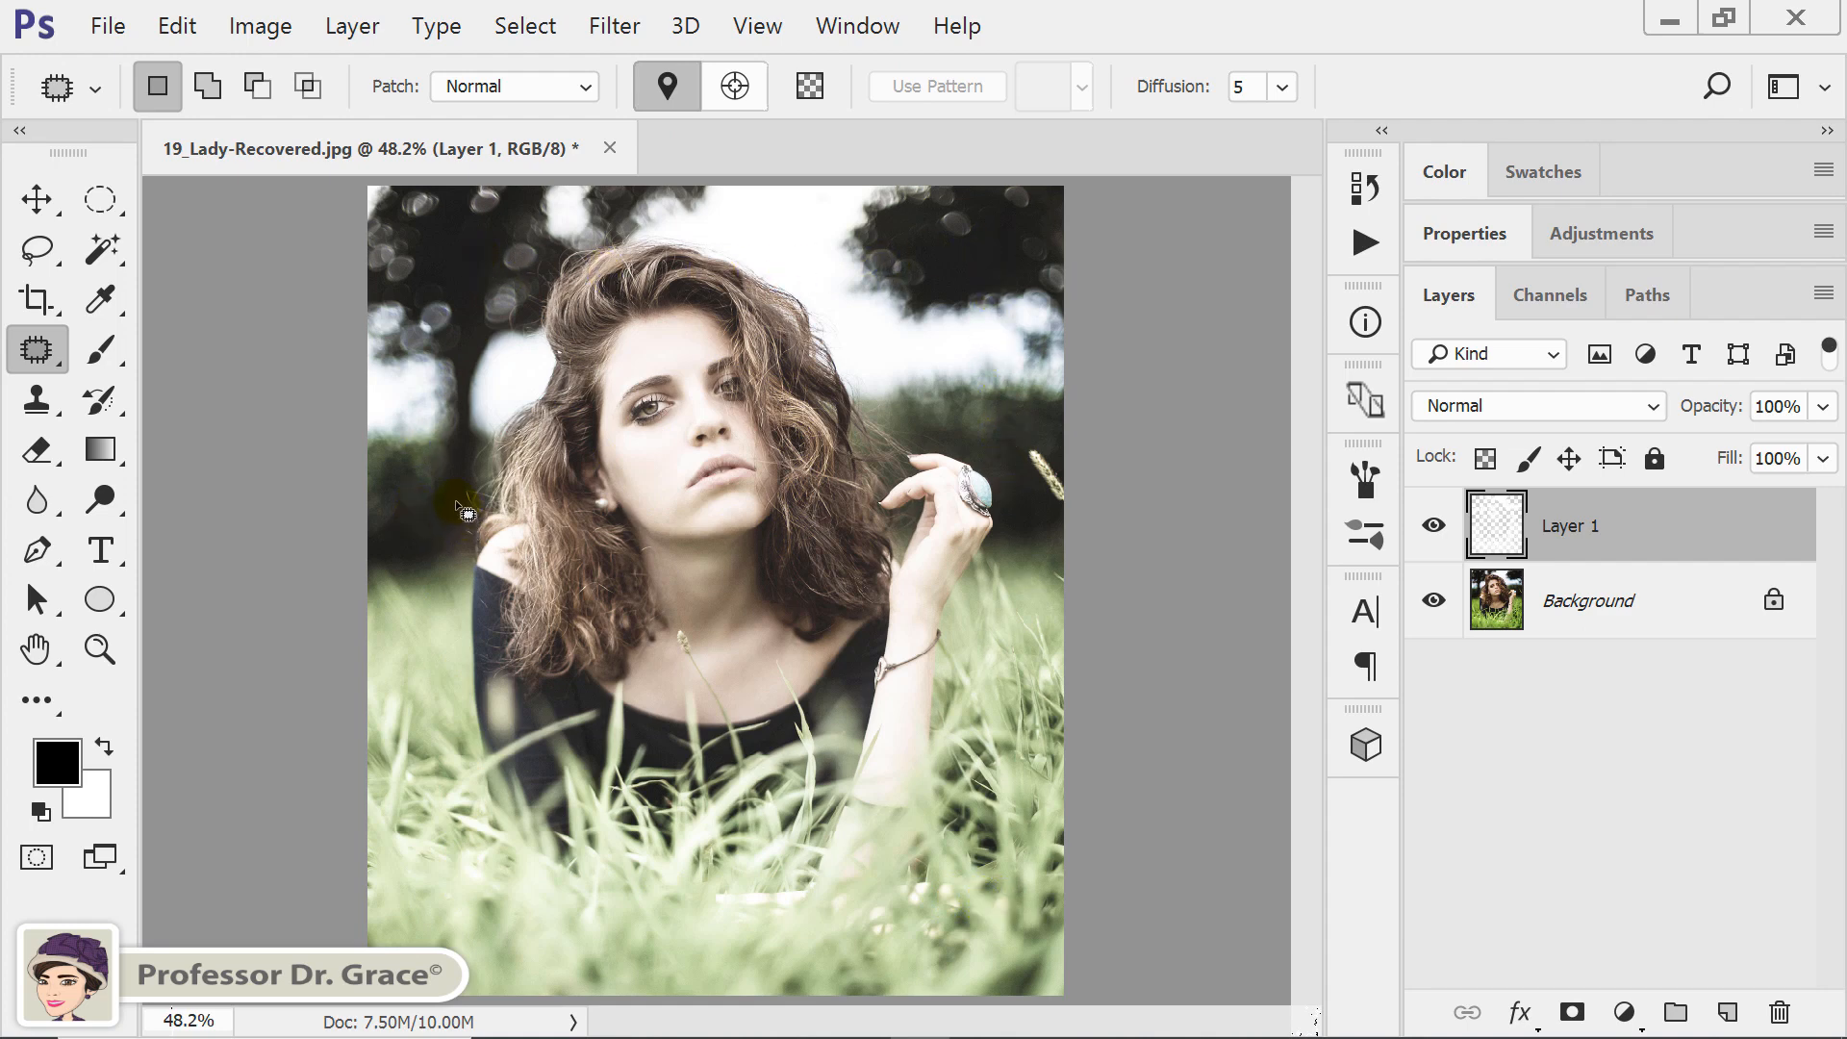
Add a white layer mask to Layer 1 and set the foreground color to white and the background to black
{"action": "left_click", "coordinate": [1573, 1013]}
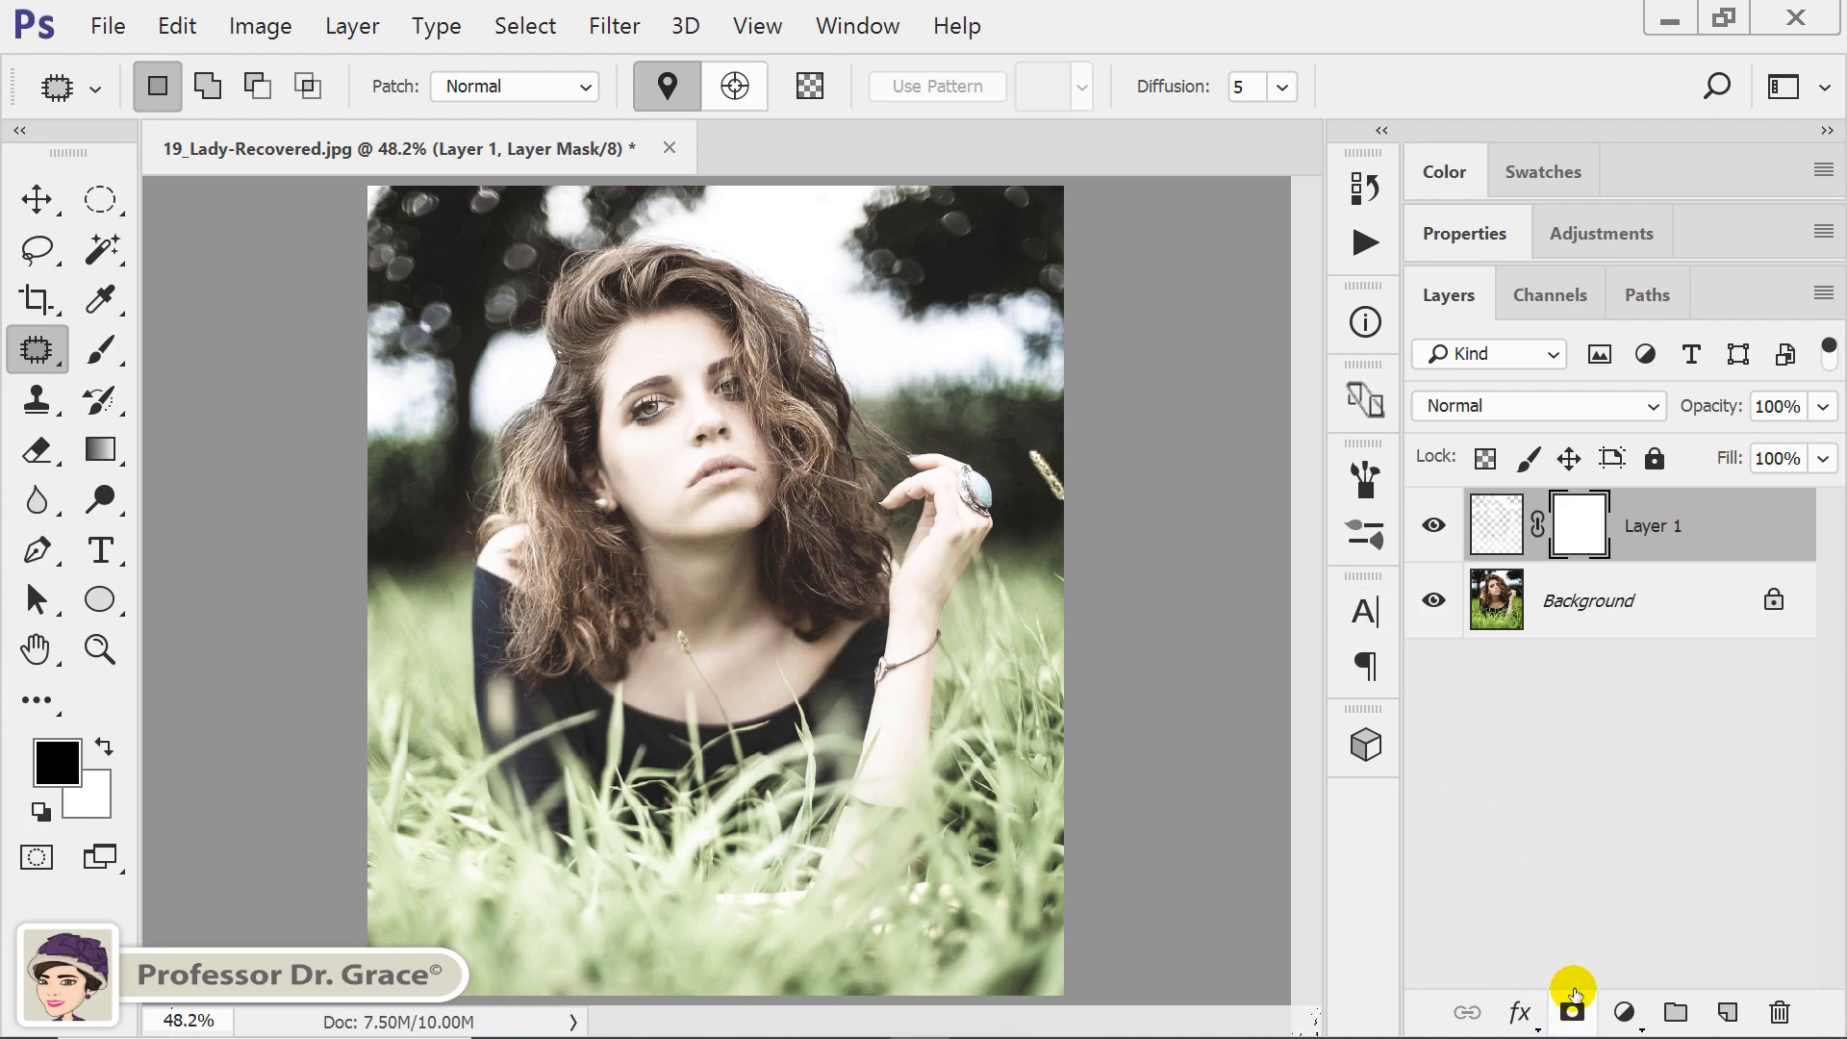
{"action": "left_click", "coordinate": [112, 757]}
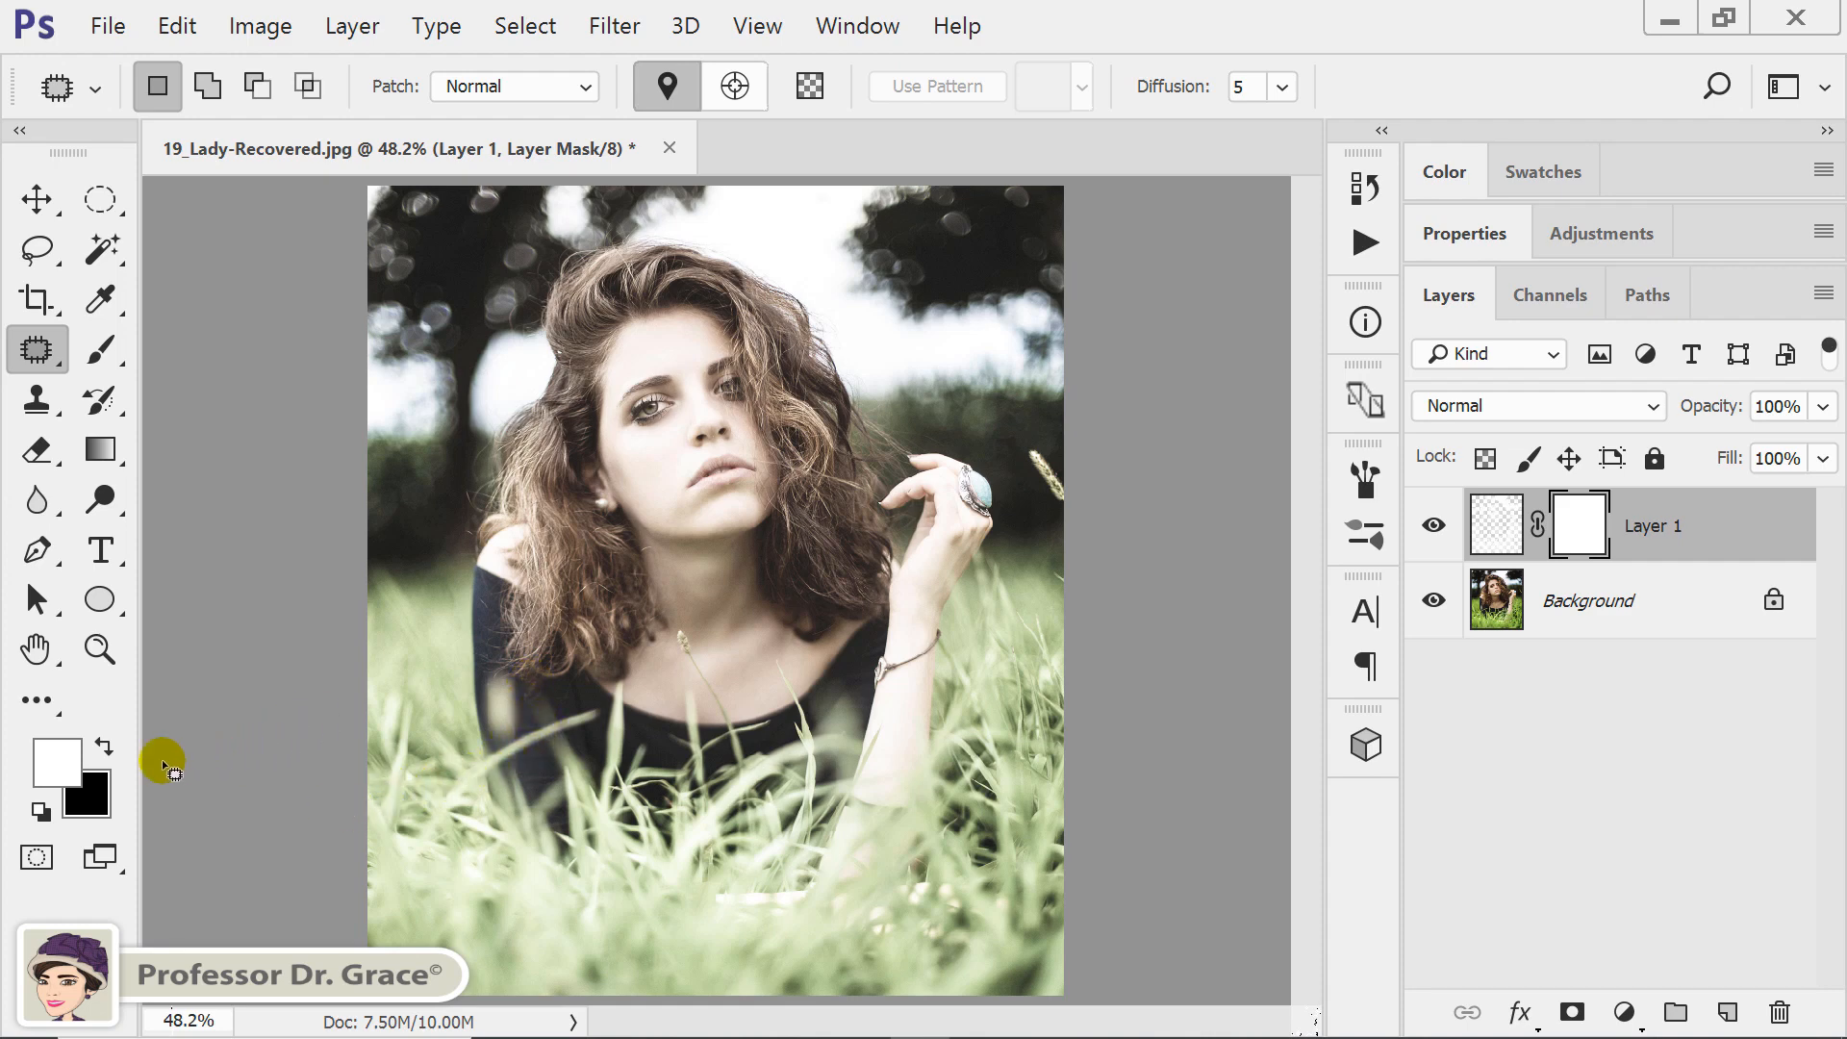
{"action": "left_click", "coordinate": [106, 752]}
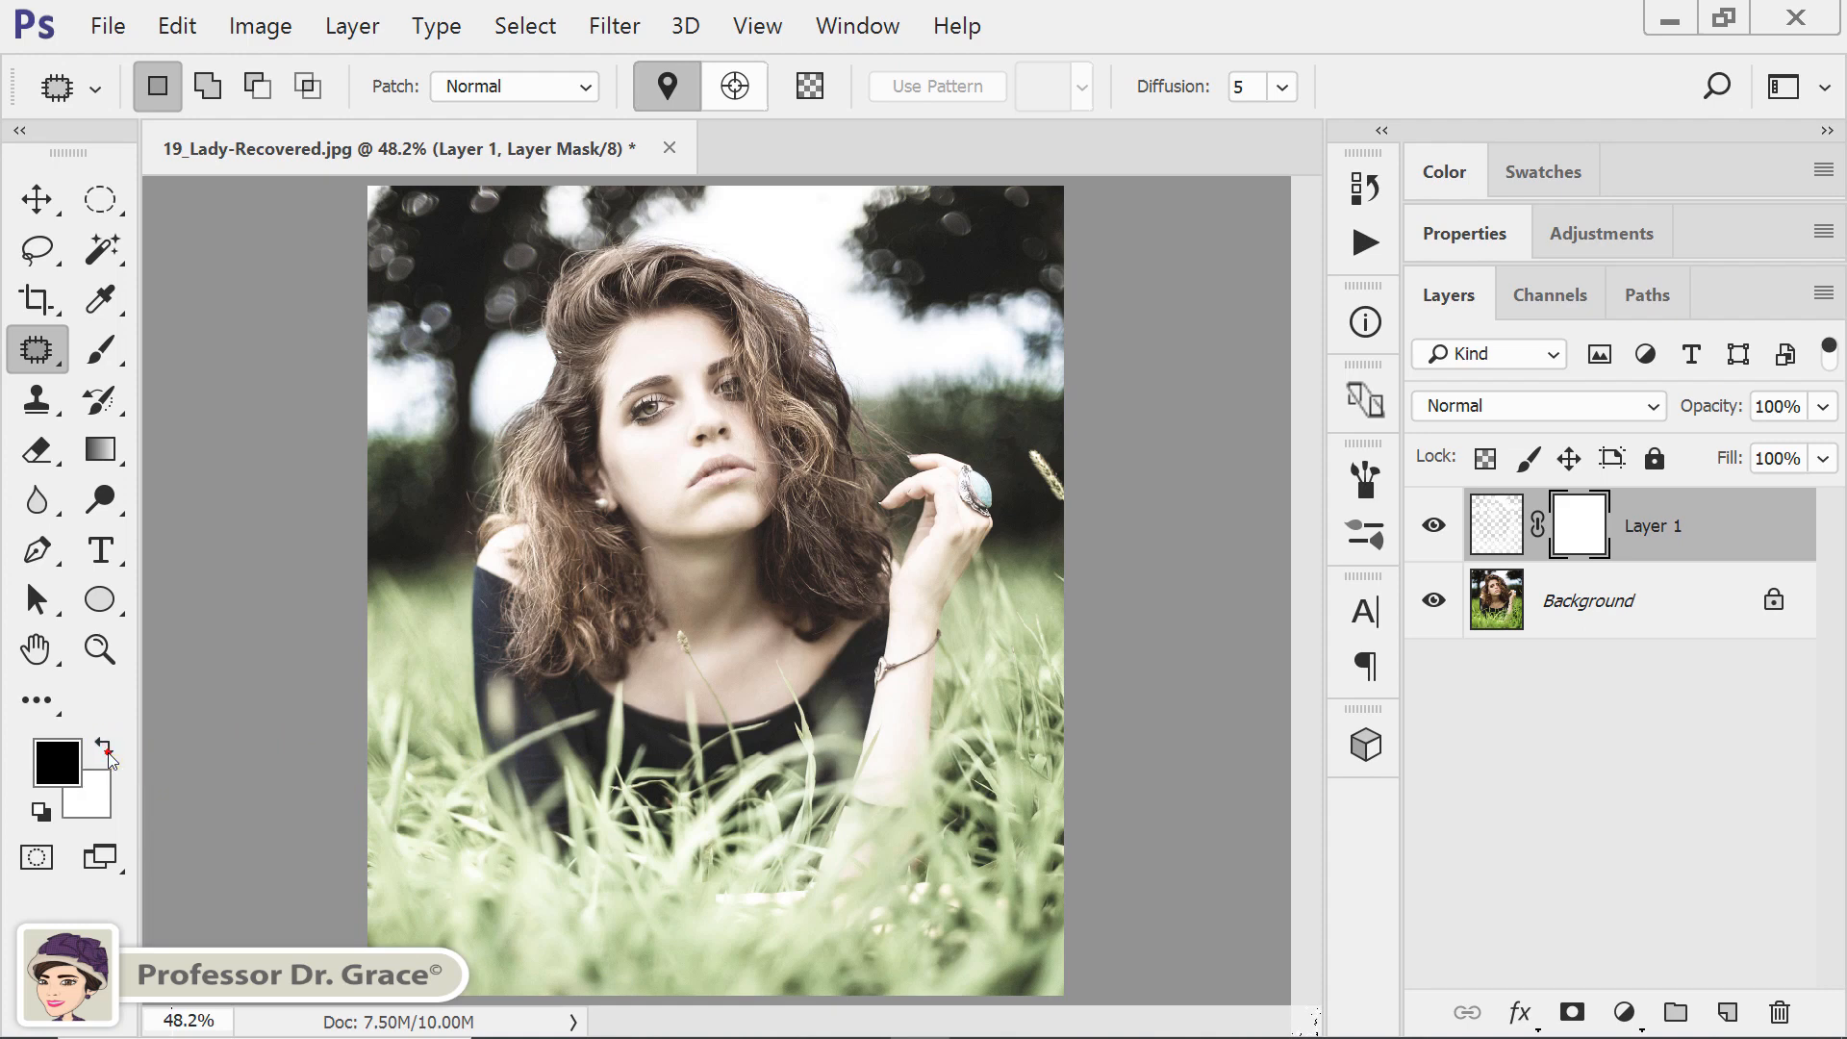
{"action": "left_click", "coordinate": [106, 752]}
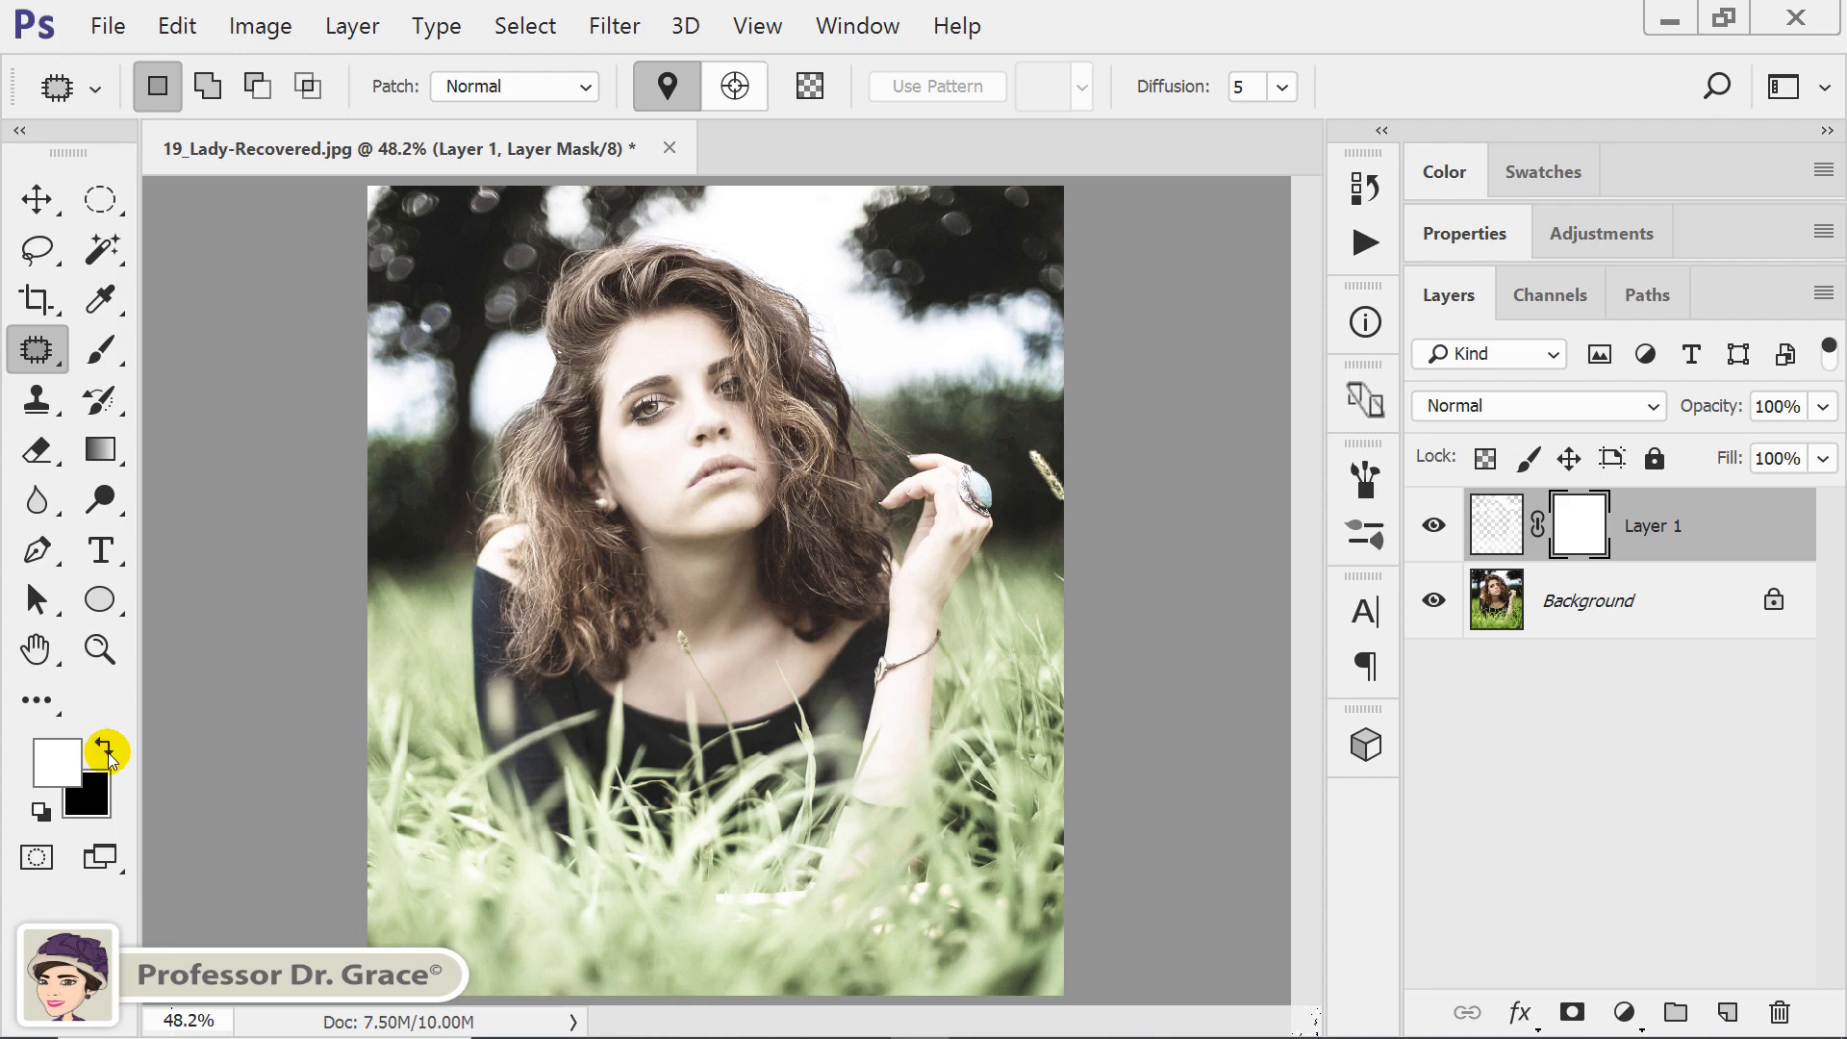
Make black the foreground color and choose a soft round brush with 0% hardness for painting on the mask
{"action": "left_click", "coordinate": [104, 755]}
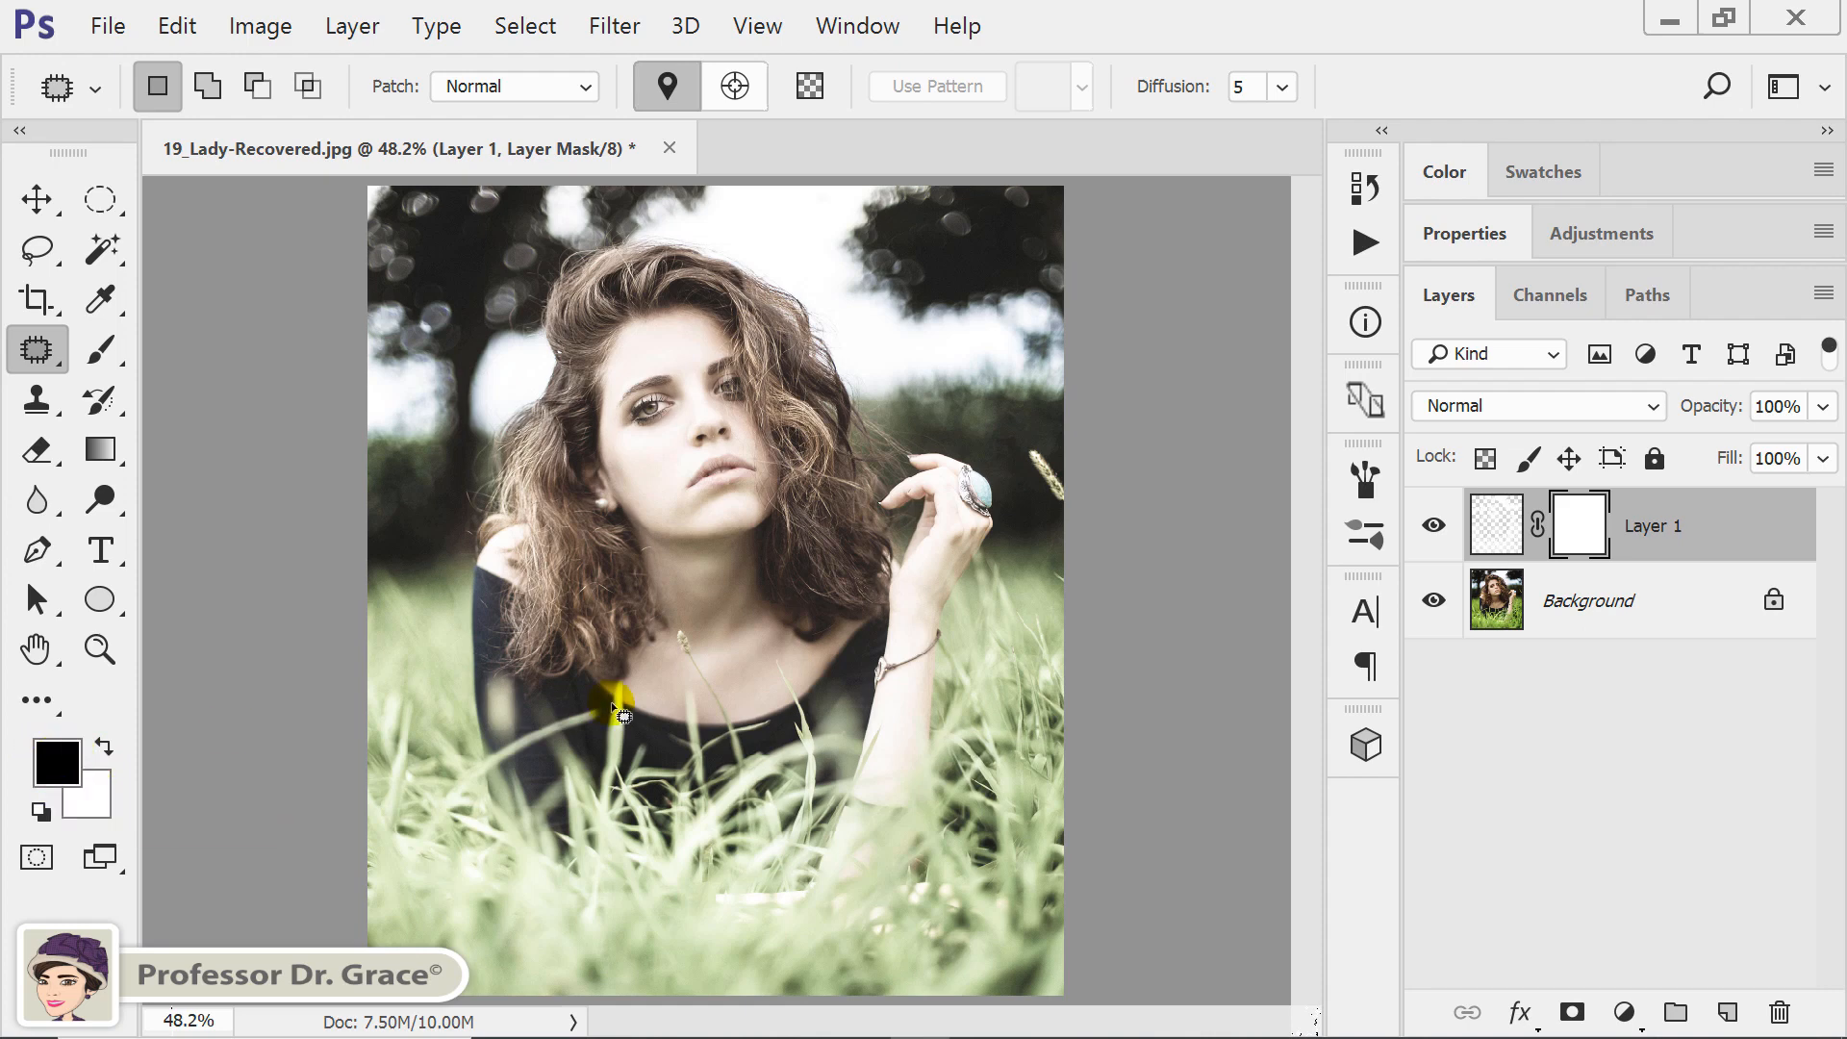
{"action": "left_click", "coordinate": [106, 749]}
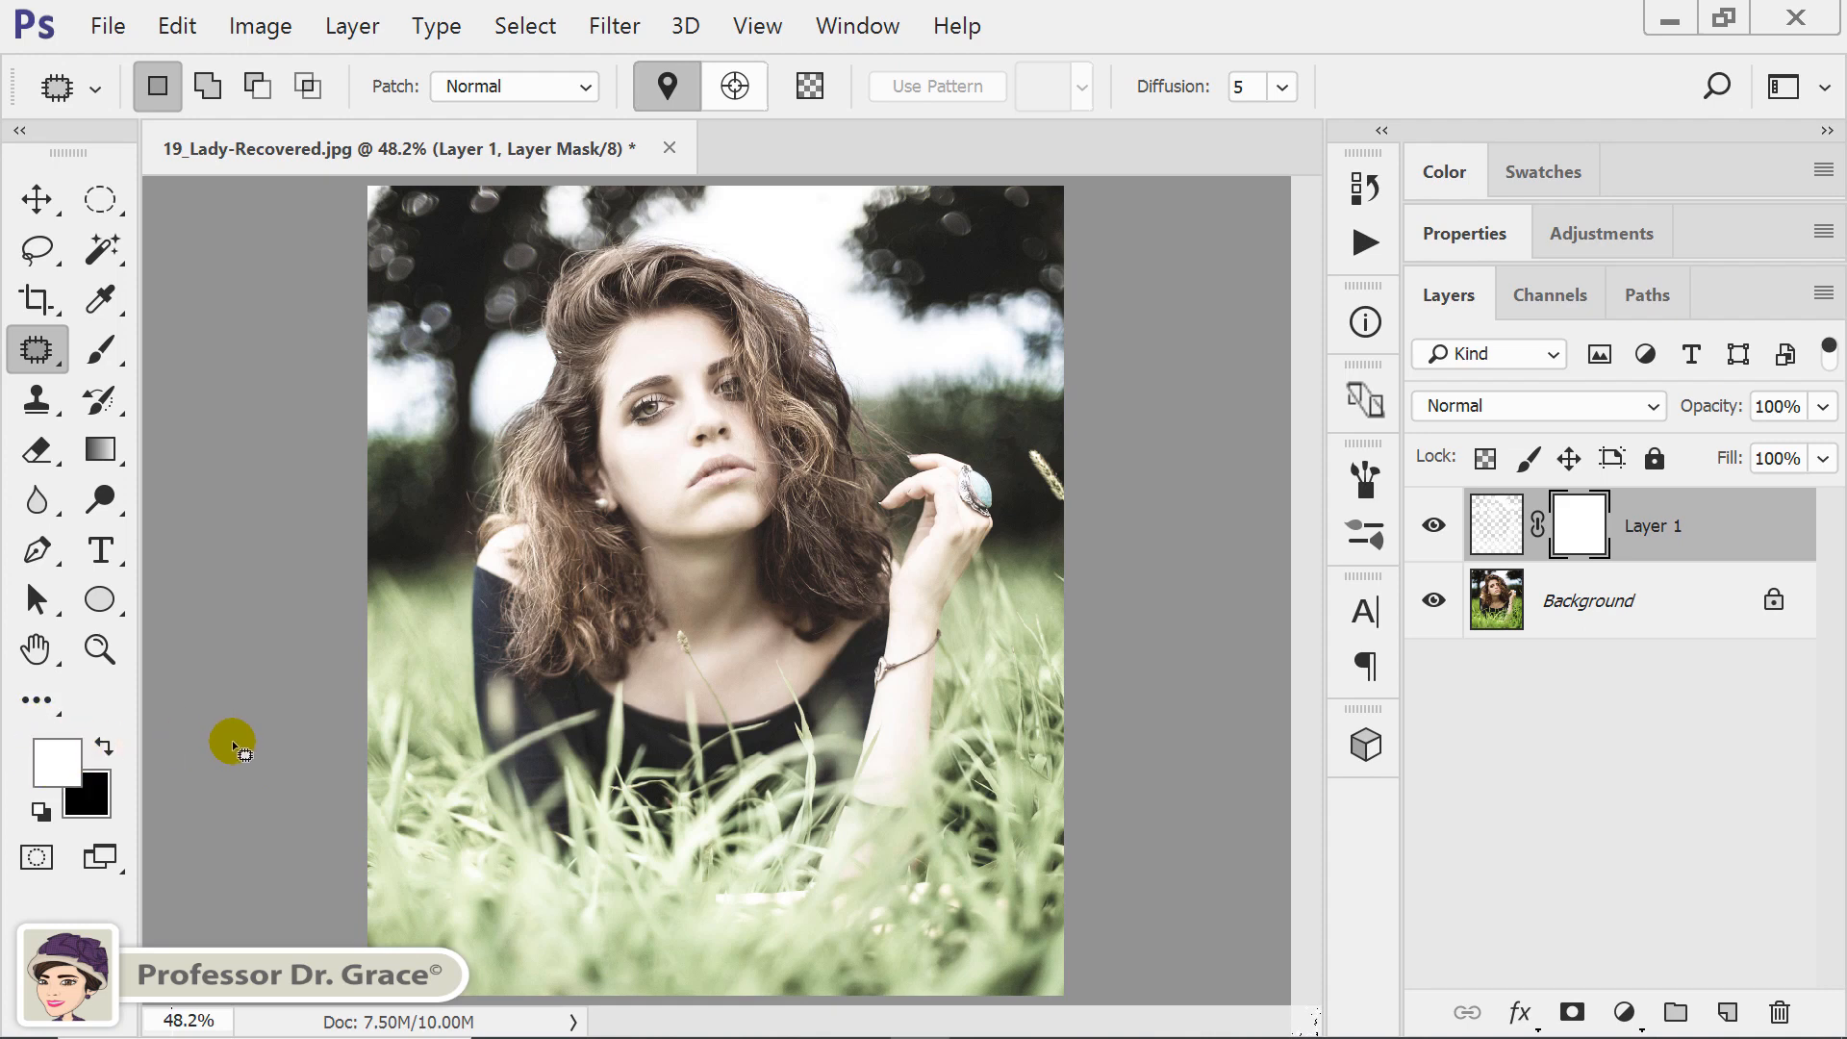
{"action": "left_click", "coordinate": [105, 748]}
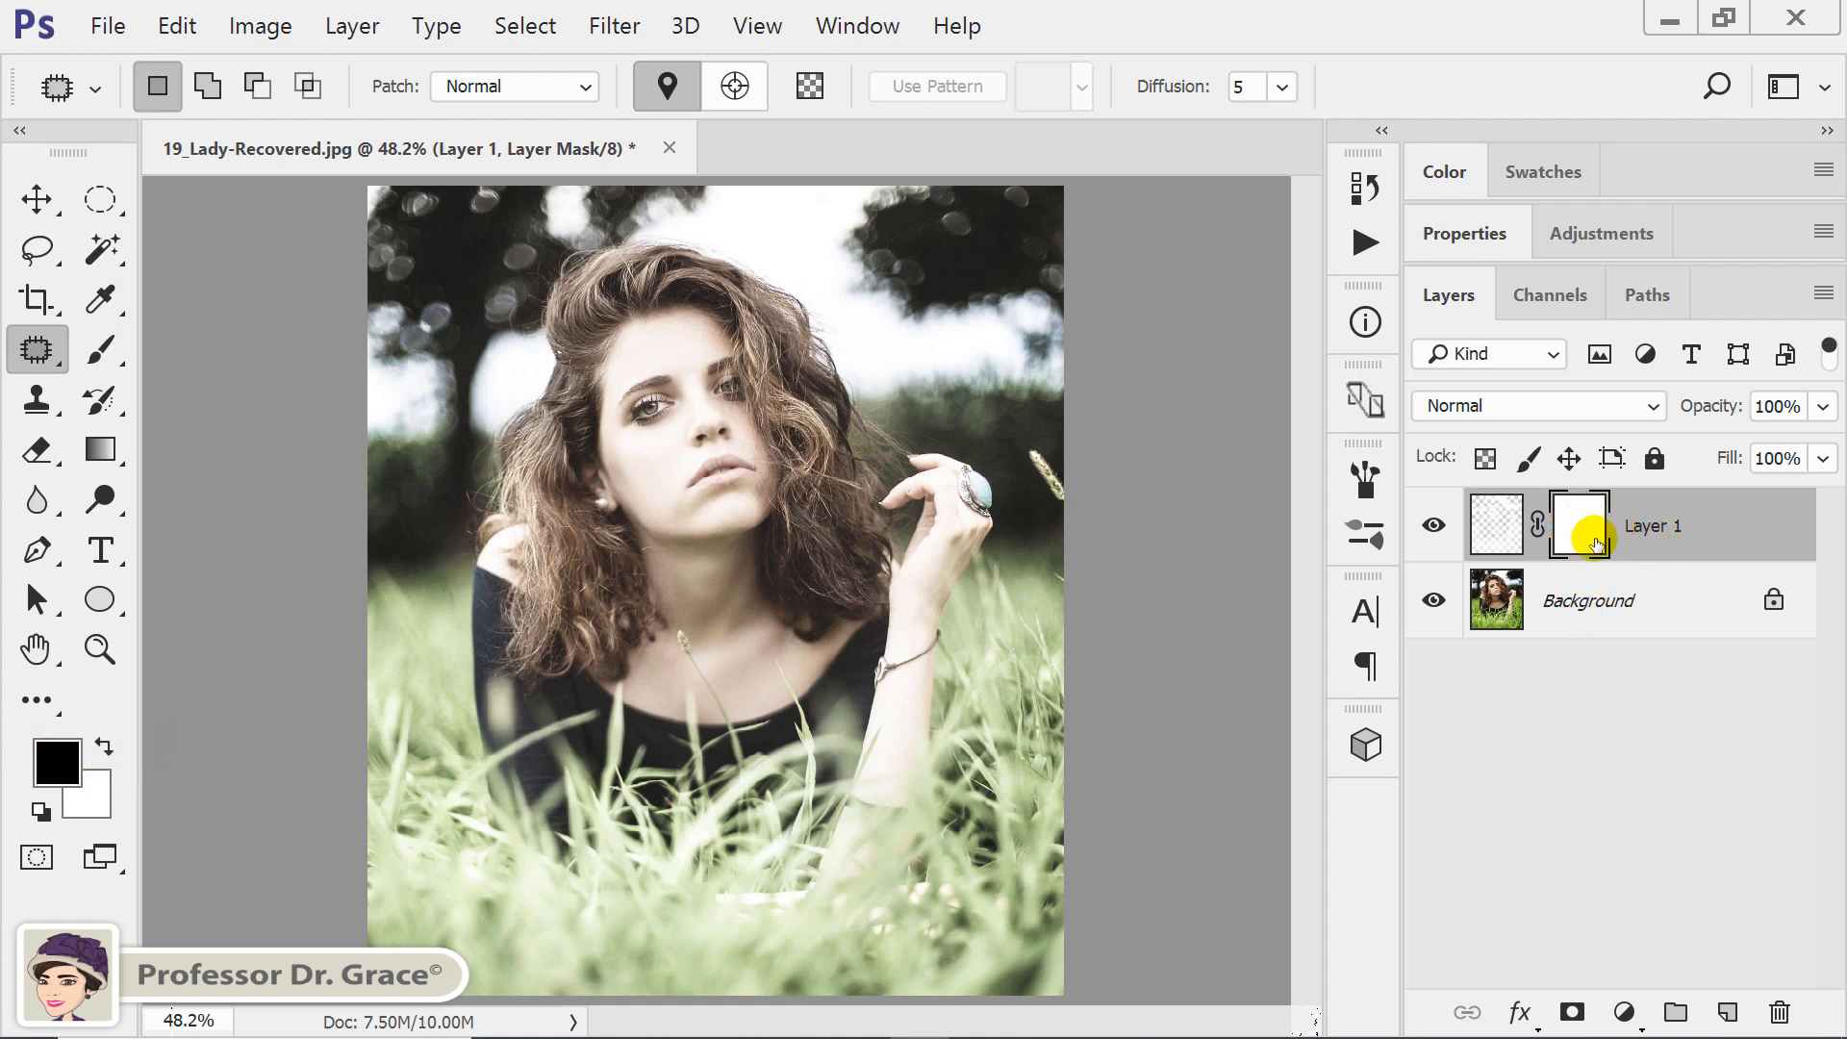
{"action": "left_click", "coordinate": [99, 348]}
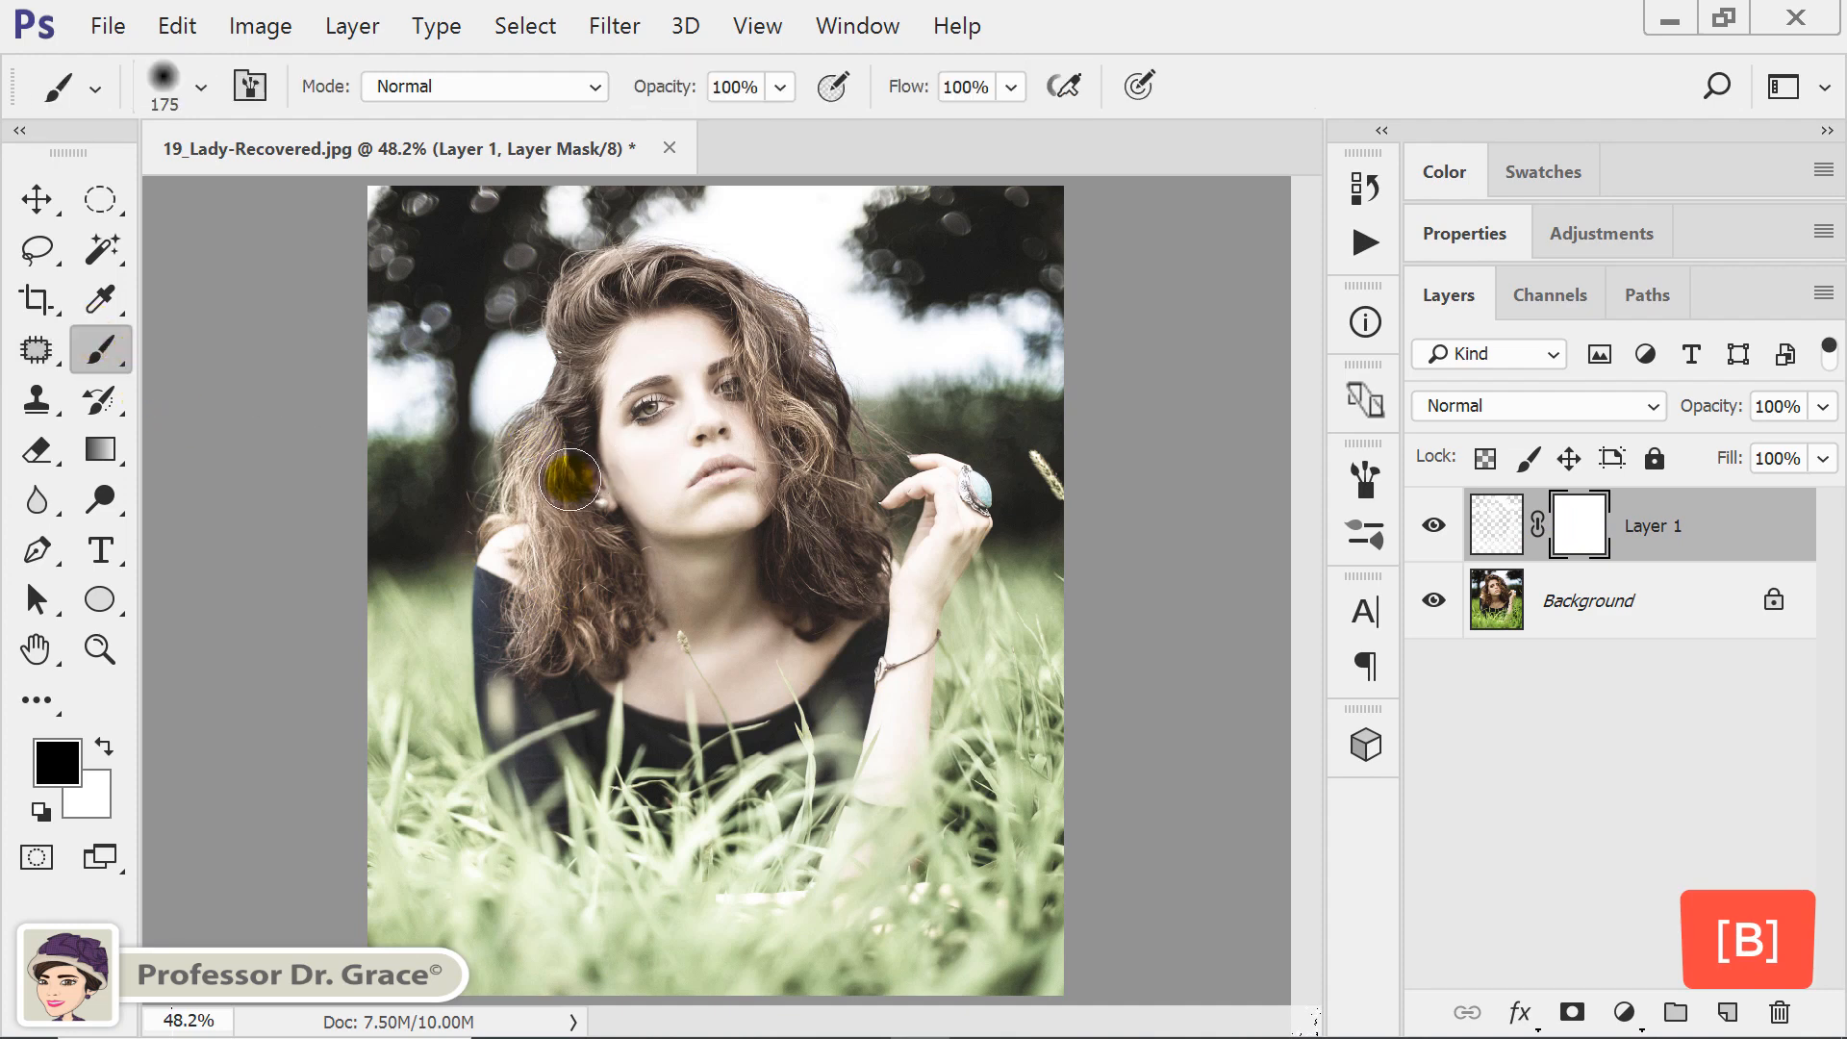
{"action": "right_click", "coordinate": [545, 462]}
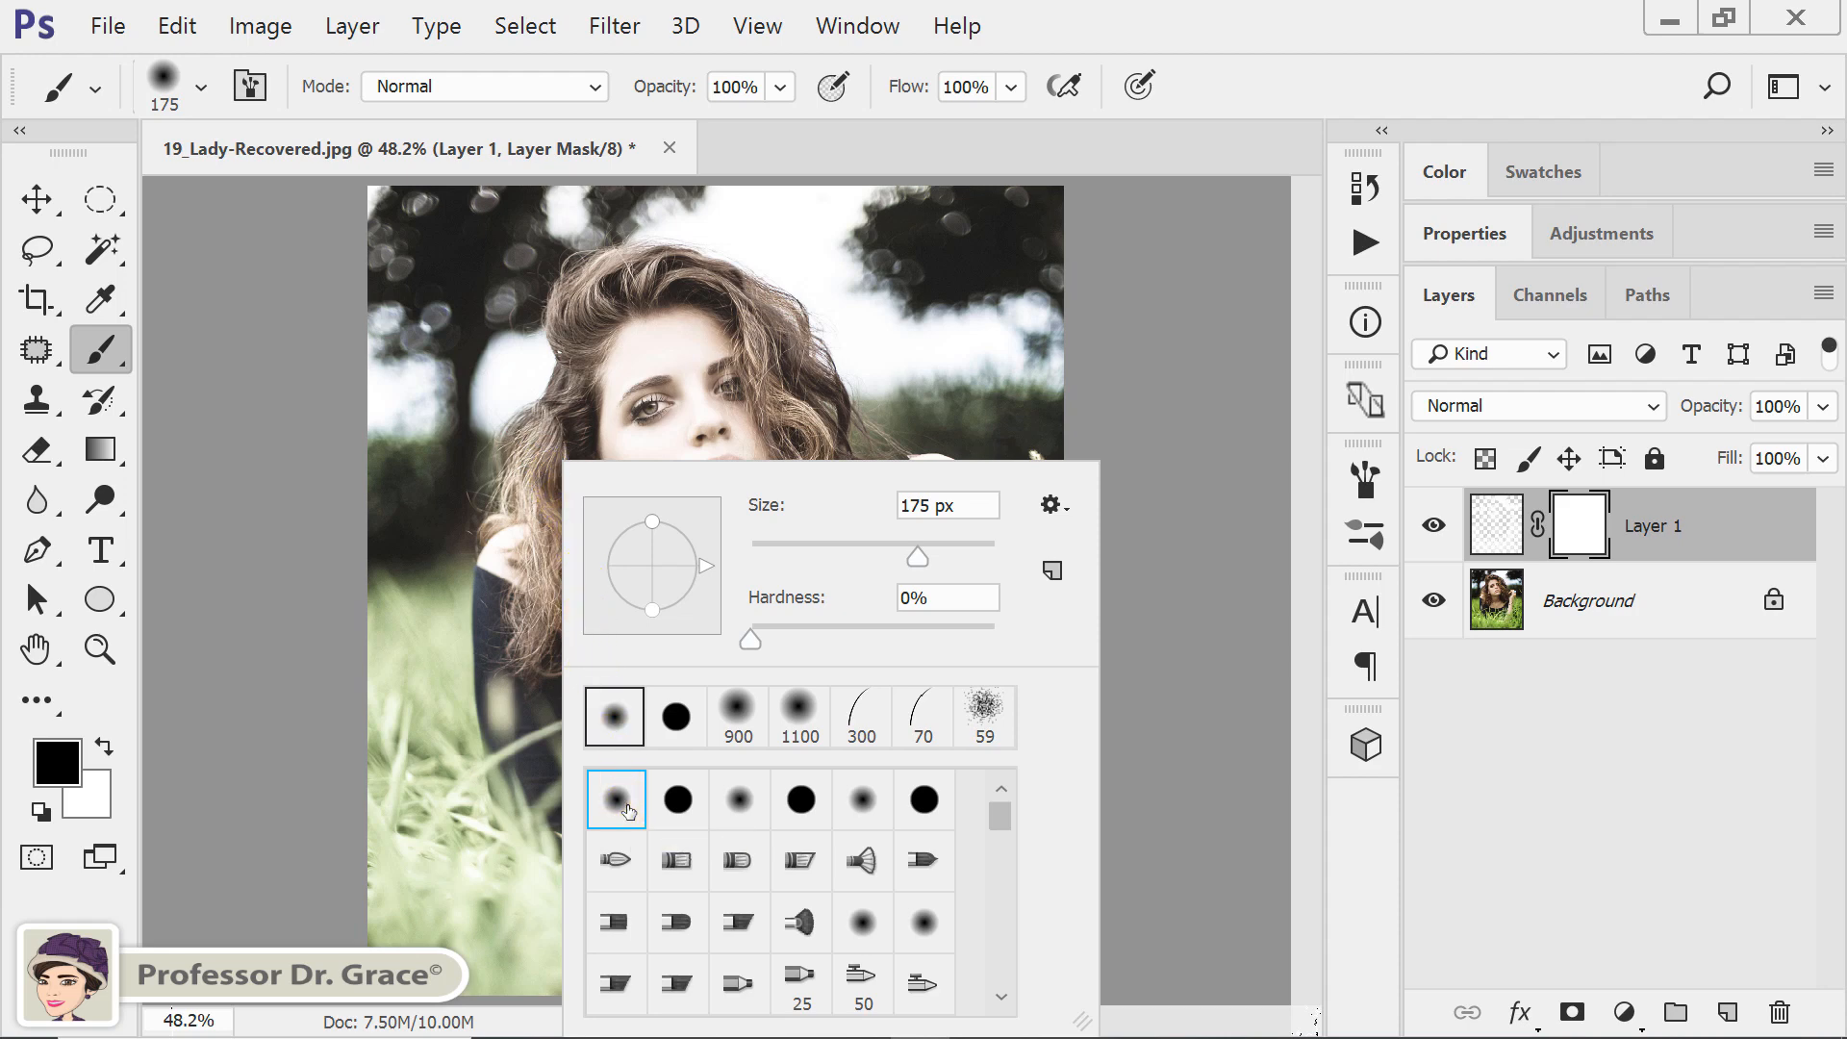
{"action": "double_click", "coordinate": [628, 810]}
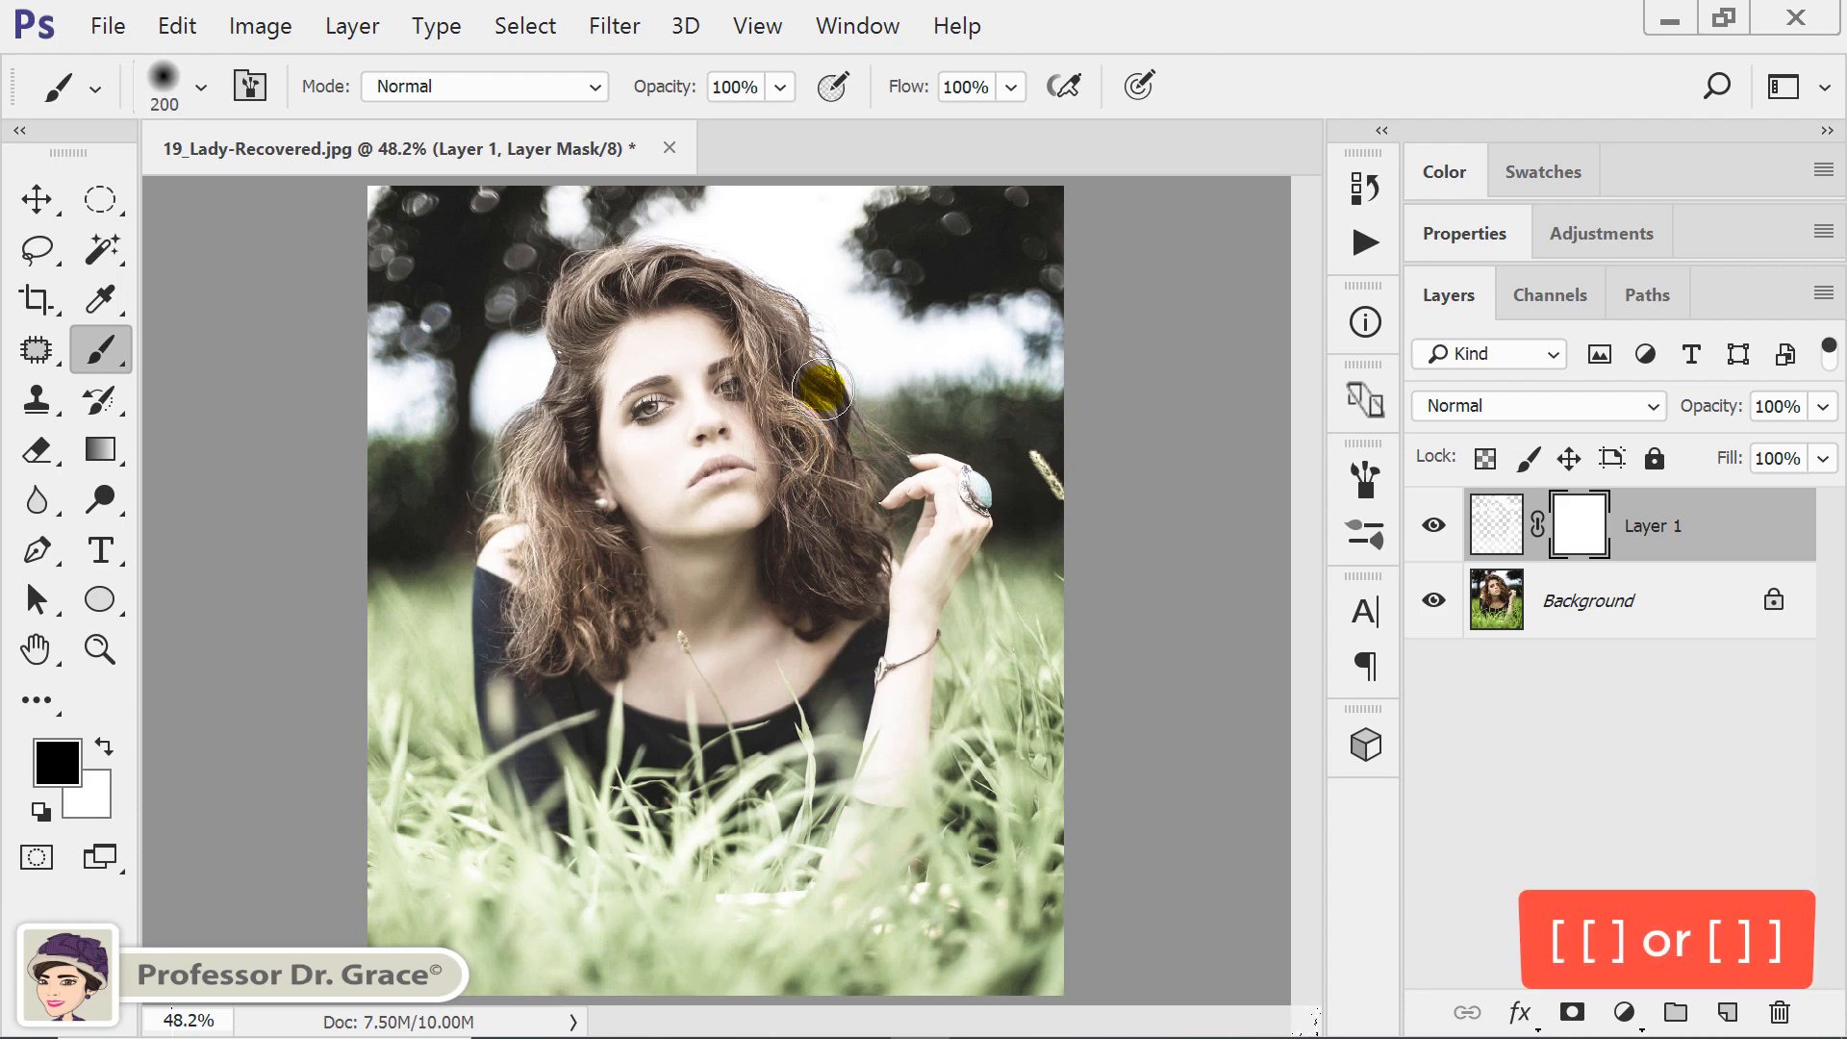
Paint black over the woman's hair on the Layer 1 mask with a 200 px brush, keeping her face unpainted
{"action": "key", "text": "bracketright"}
{"action": "key", "text": "bracketright"}
{"action": "key", "text": "bracketright"}
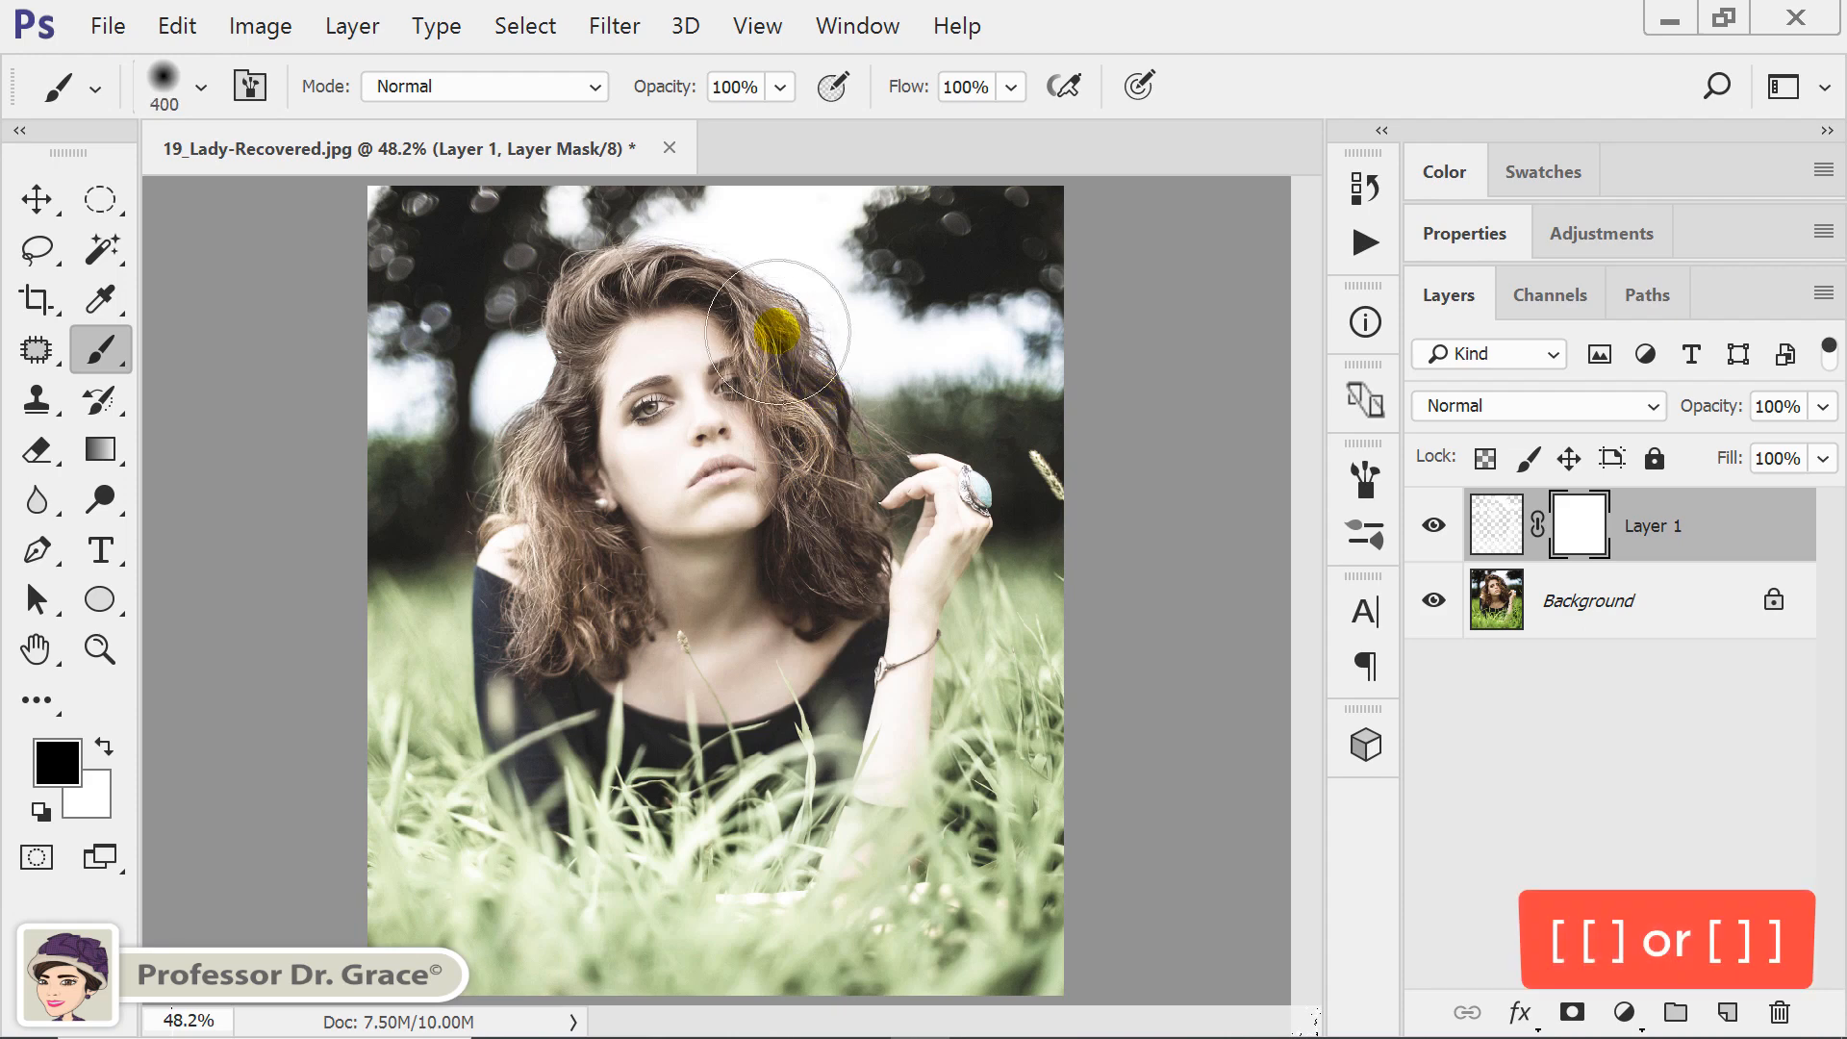
{"action": "key", "text": "bracketleft"}
{"action": "key", "text": "bracketleft"}
{"action": "key", "text": "bracketleft"}
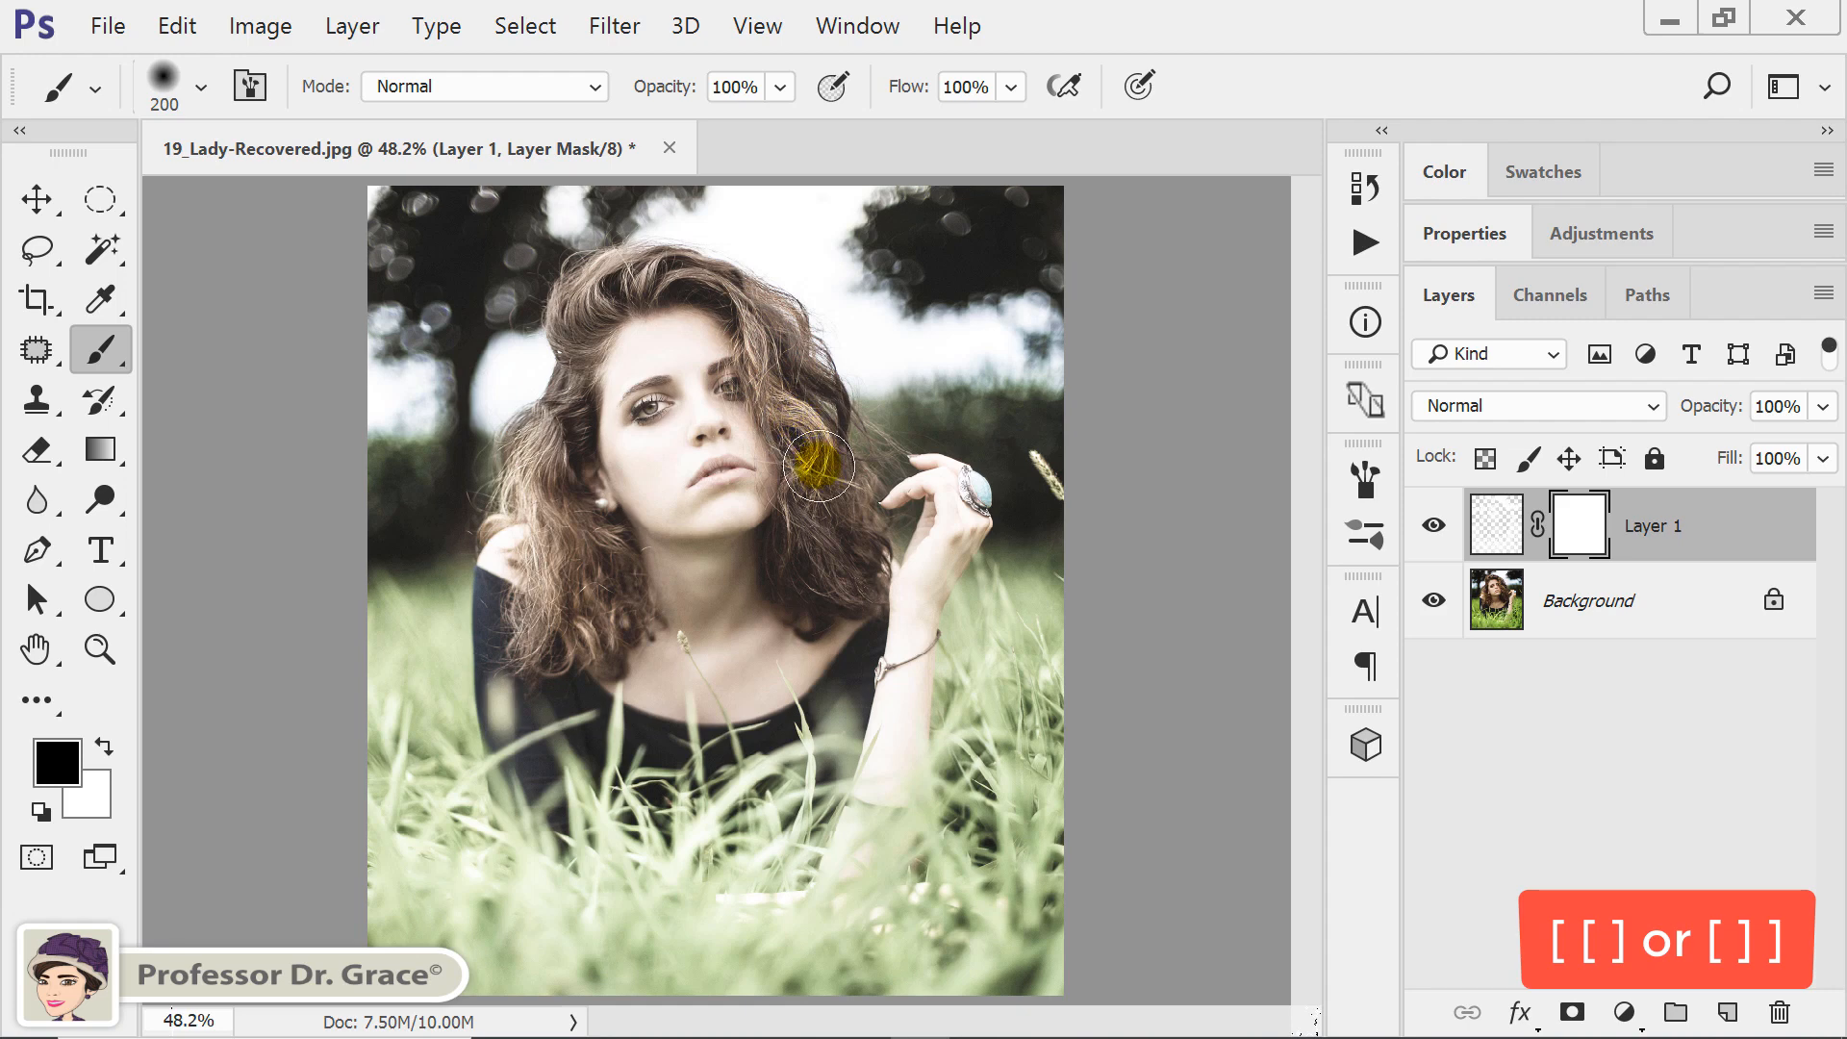
{"action": "mouse_move", "coordinate": [824, 529]}
{"action": "left_mouse_down"}
{"action": "mouse_move", "coordinate": [808, 536]}
{"action": "mouse_move", "coordinate": [845, 548]}
{"action": "mouse_move", "coordinate": [804, 474]}
{"action": "mouse_move", "coordinate": [806, 389]}
{"action": "mouse_move", "coordinate": [775, 318]}
{"action": "mouse_move", "coordinate": [784, 337]}
{"action": "mouse_move", "coordinate": [760, 308]}
{"action": "mouse_move", "coordinate": [635, 268]}
{"action": "mouse_move", "coordinate": [563, 306]}
{"action": "mouse_move", "coordinate": [534, 437]}
{"action": "mouse_move", "coordinate": [567, 626]}
{"action": "mouse_move", "coordinate": [595, 614]}
{"action": "mouse_move", "coordinate": [539, 485]}
{"action": "mouse_move", "coordinate": [550, 408]}
{"action": "left_mouse_up"}
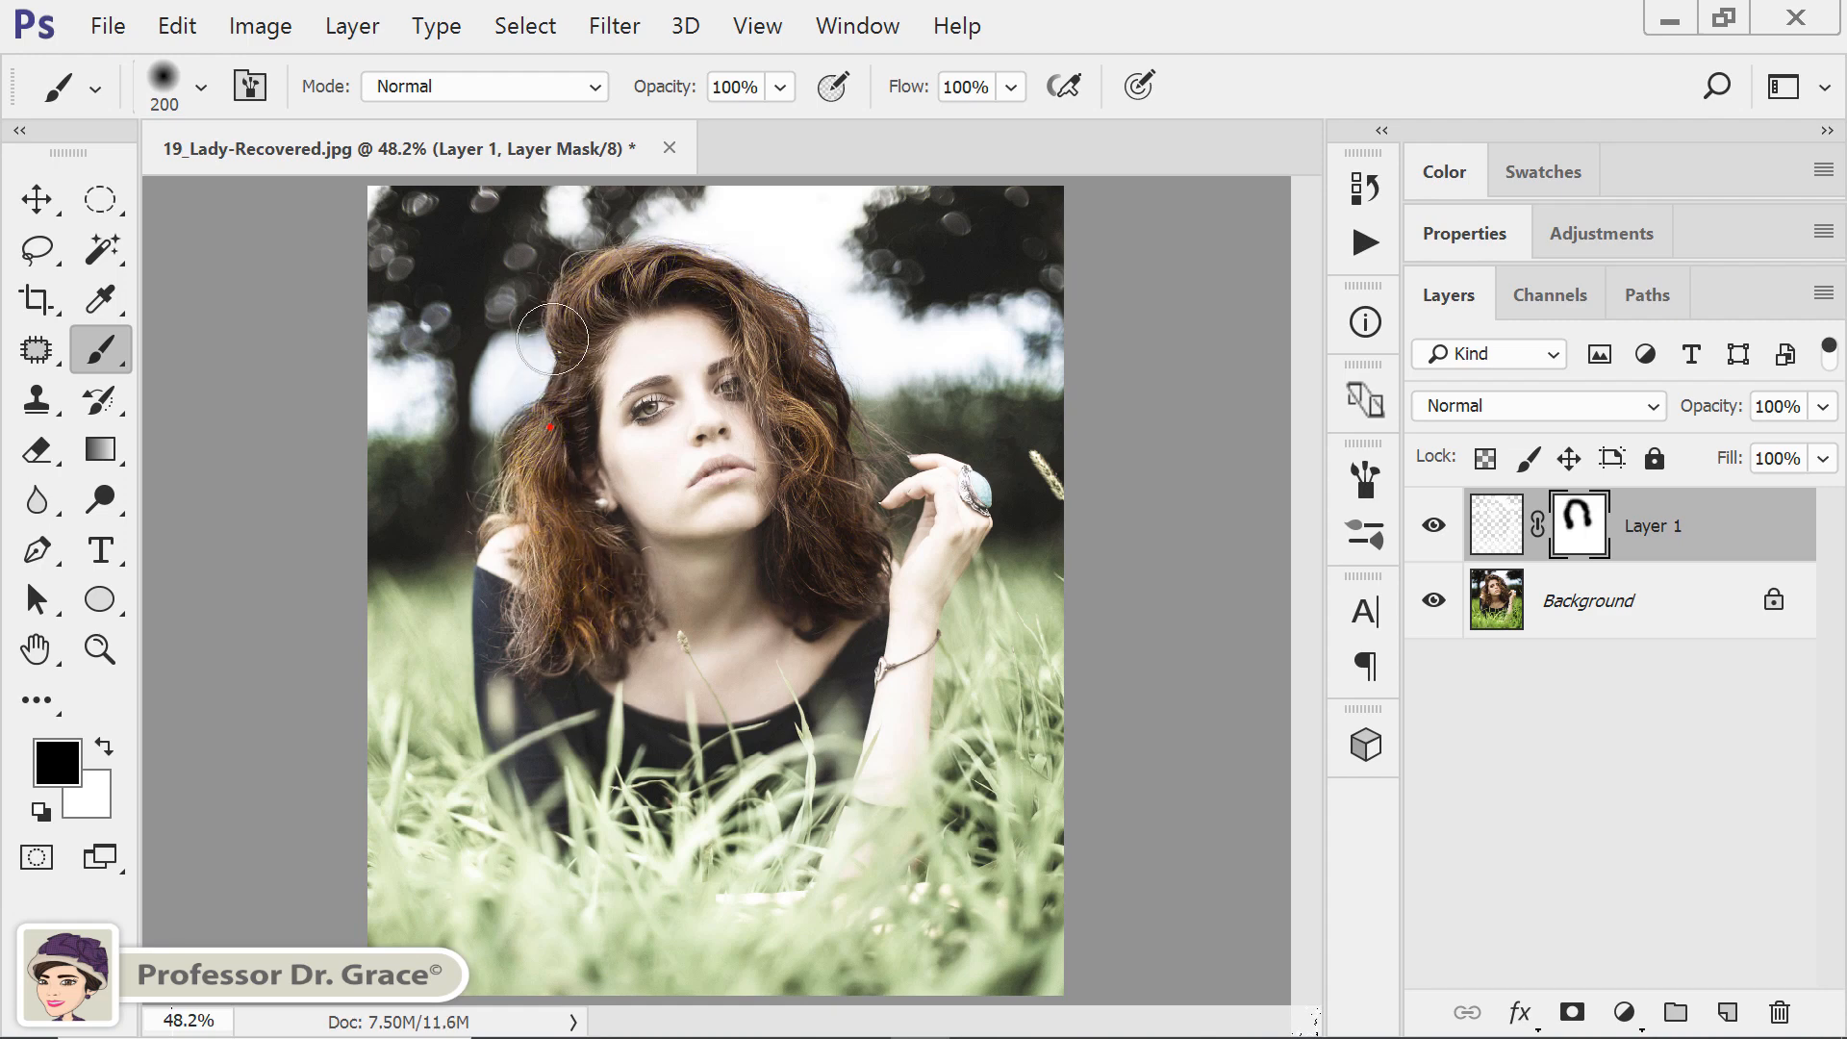
{"action": "mouse_move", "coordinate": [490, 612]}
{"action": "left_mouse_down"}
{"action": "mouse_move", "coordinate": [592, 729]}
{"action": "mouse_move", "coordinate": [772, 757]}
{"action": "left_mouse_up"}
Mask out the white layer over the black dress and the grass beside the raised arm with a 100 px brush
{"action": "key", "text": "bracketleft"}
{"action": "key", "text": "bracketleft"}
{"action": "key", "text": "bracketleft"}
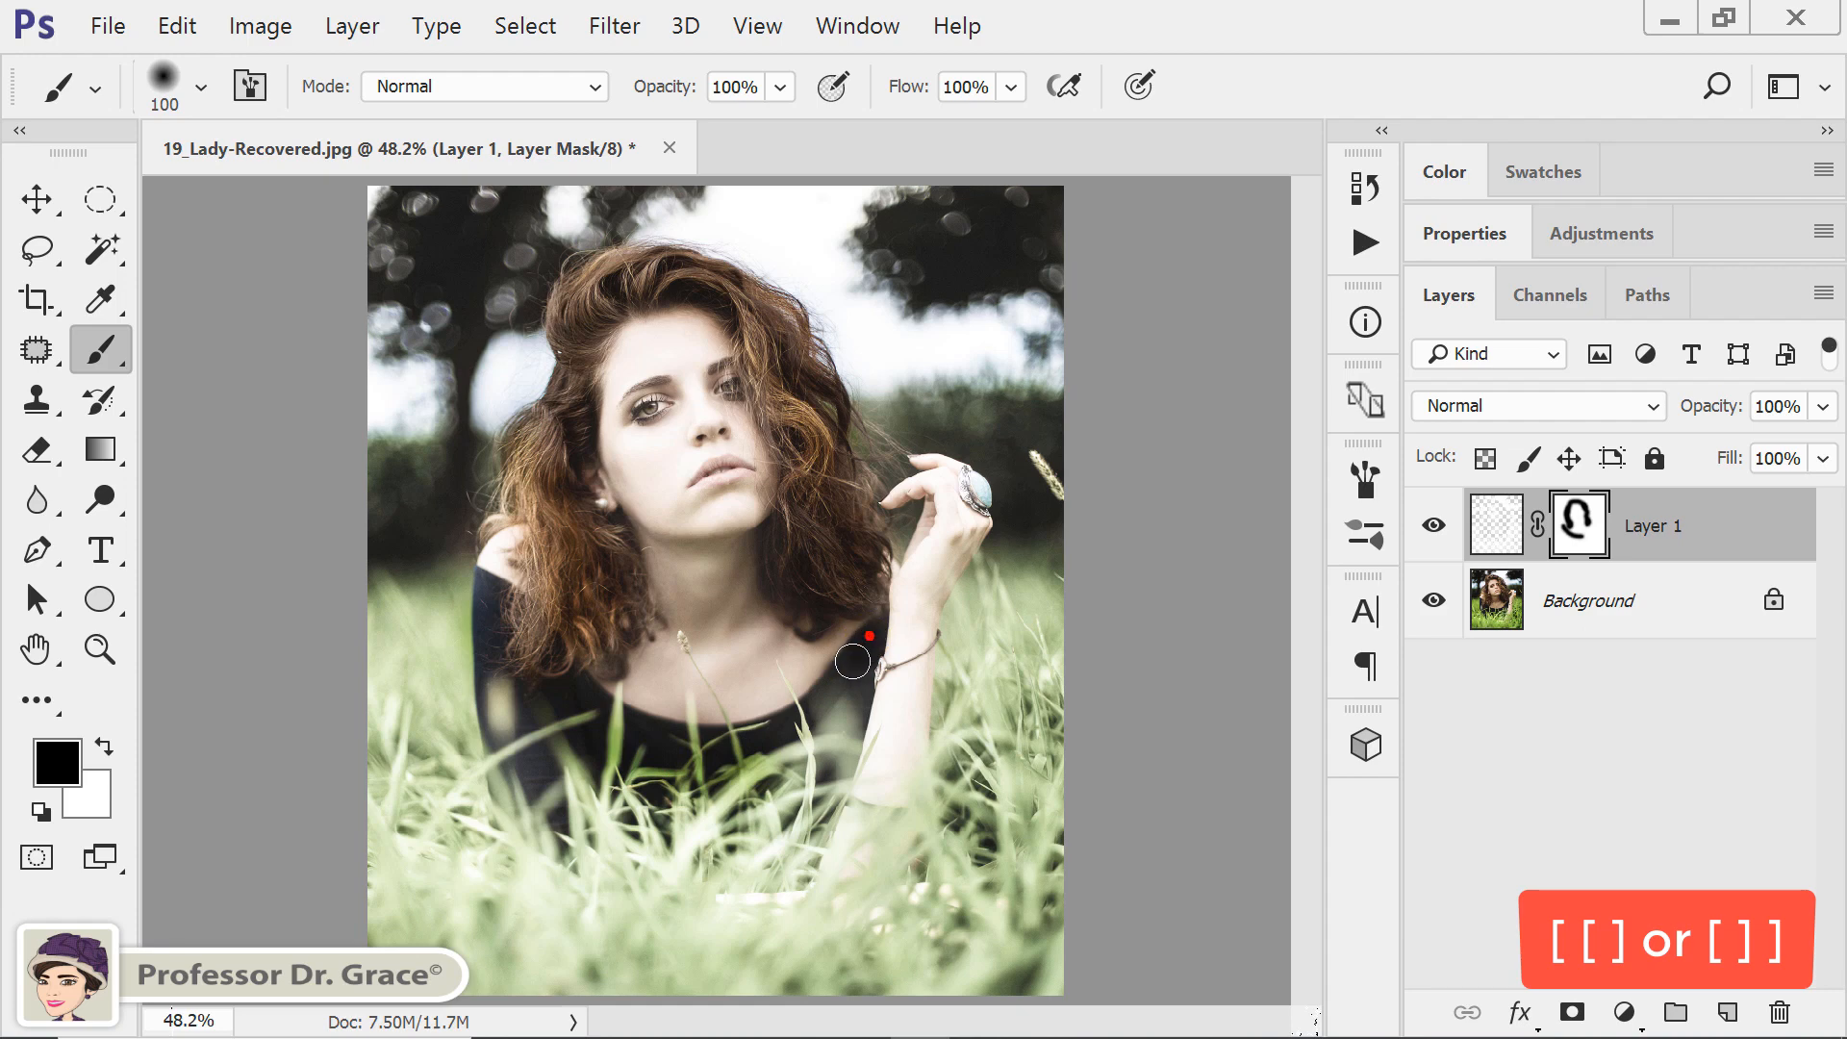
{"action": "mouse_move", "coordinate": [853, 662]}
{"action": "left_mouse_down"}
{"action": "mouse_move", "coordinate": [752, 763]}
{"action": "mouse_move", "coordinate": [696, 779]}
{"action": "mouse_move", "coordinate": [809, 743]}
{"action": "mouse_move", "coordinate": [845, 705]}
{"action": "mouse_move", "coordinate": [813, 799]}
{"action": "mouse_move", "coordinate": [759, 847]}
{"action": "mouse_move", "coordinate": [785, 766]}
{"action": "mouse_move", "coordinate": [696, 834]}
{"action": "mouse_move", "coordinate": [584, 807]}
{"action": "mouse_move", "coordinate": [666, 782]}
{"action": "mouse_move", "coordinate": [551, 752]}
{"action": "mouse_move", "coordinate": [477, 664]}
{"action": "left_mouse_up"}
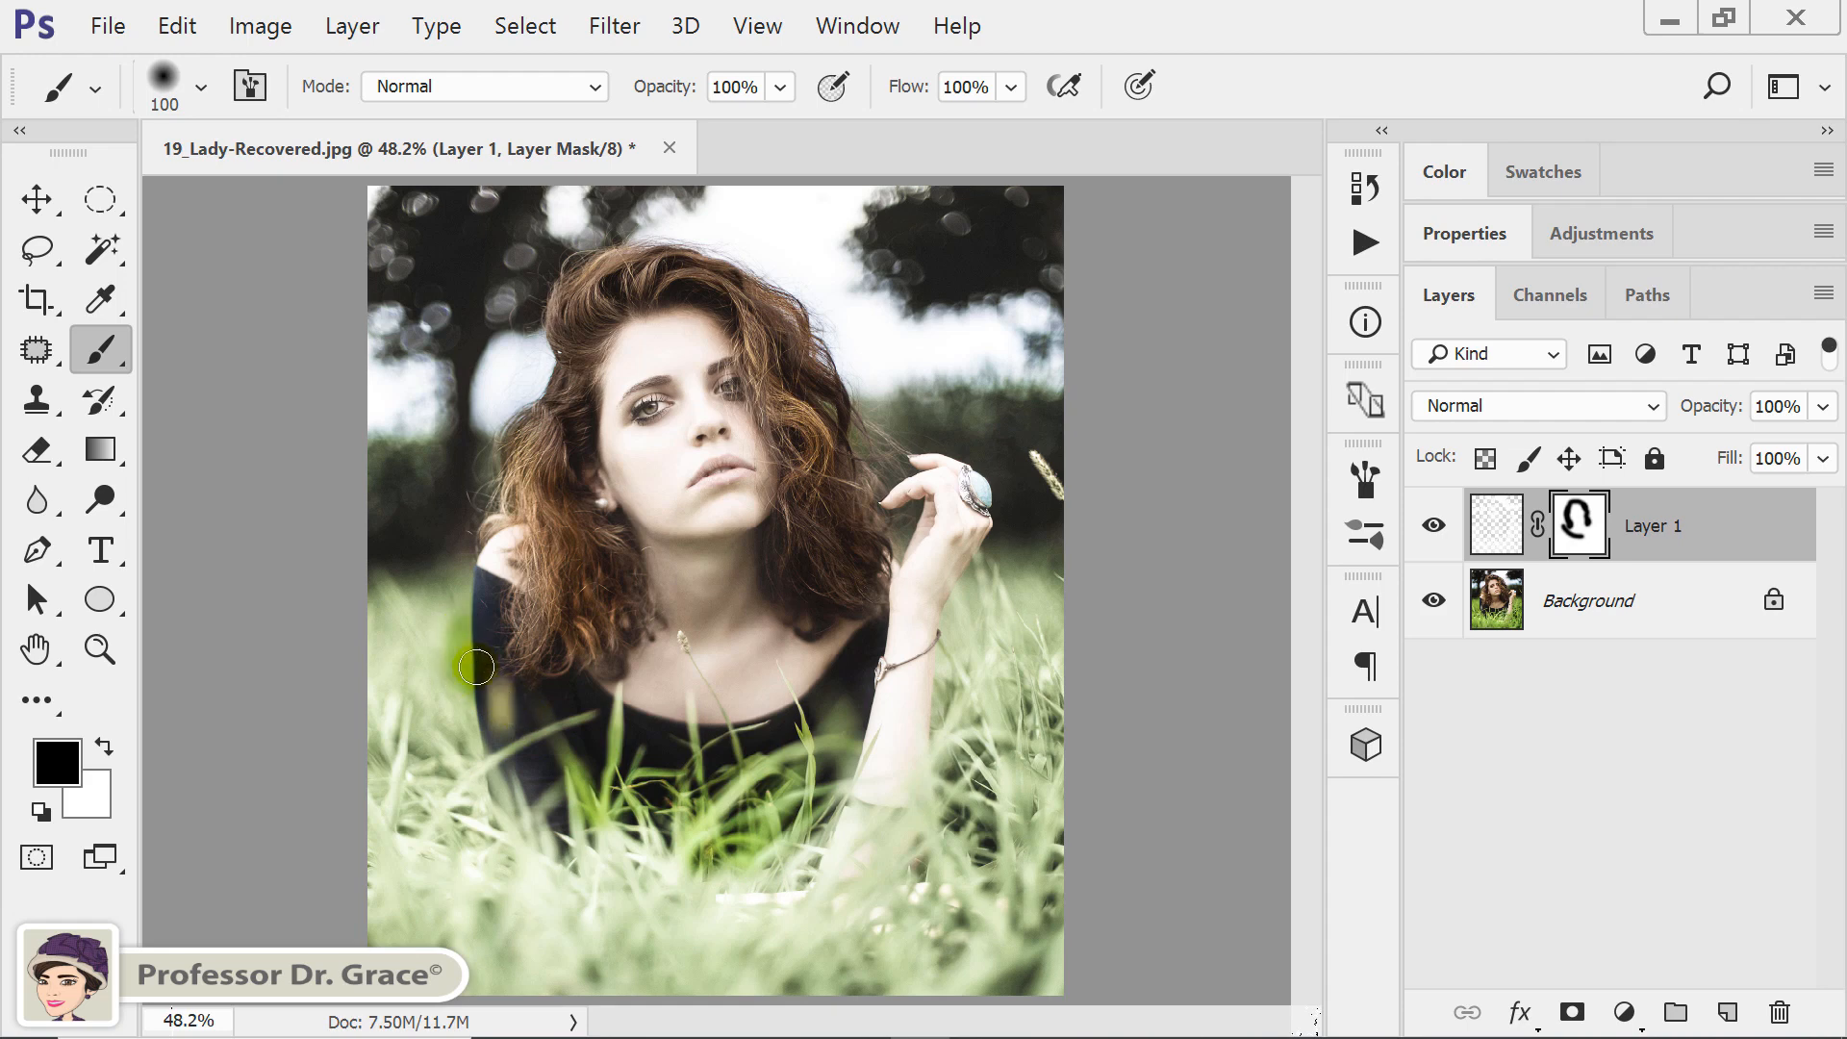
{"action": "mouse_move", "coordinate": [1034, 610]}
{"action": "left_mouse_down"}
{"action": "mouse_move", "coordinate": [1001, 564]}
{"action": "mouse_move", "coordinate": [962, 653]}
{"action": "mouse_move", "coordinate": [953, 777]}
{"action": "mouse_move", "coordinate": [978, 855]}
{"action": "mouse_move", "coordinate": [993, 823]}
{"action": "mouse_move", "coordinate": [921, 717]}
{"action": "mouse_move", "coordinate": [922, 668]}
{"action": "left_mouse_up"}
Enlarge the brush to 500 px and paint black on the mask over the trees, sky and surrounding grass
{"action": "key", "text": "bracketright"}
{"action": "key", "text": "bracketright"}
{"action": "key", "text": "bracketright"}
{"action": "key", "text": "bracketright"}
{"action": "key", "text": "bracketright"}
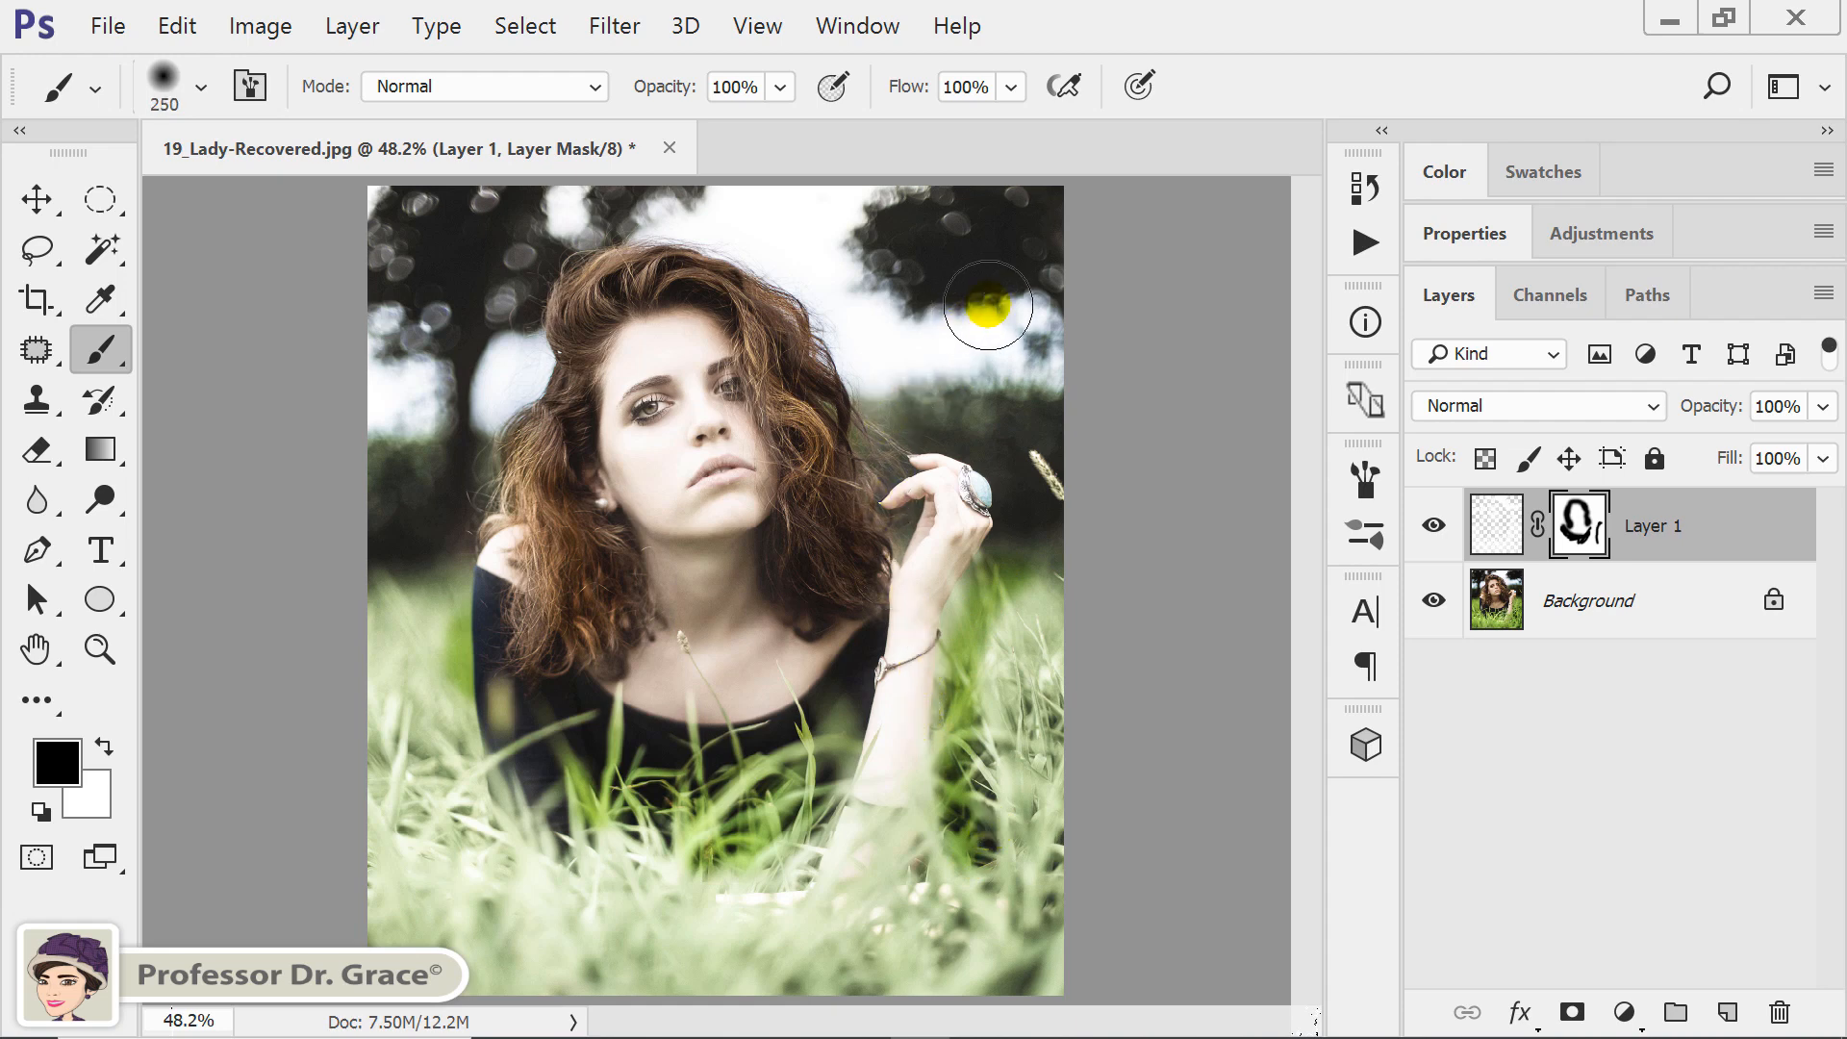
{"action": "key", "text": "bracketright"}
{"action": "key", "text": "bracketright"}
{"action": "mouse_move", "coordinate": [962, 268]}
{"action": "left_mouse_down"}
{"action": "mouse_move", "coordinate": [494, 186]}
{"action": "mouse_move", "coordinate": [385, 615]}
{"action": "mouse_move", "coordinate": [410, 577]}
{"action": "left_mouse_up"}
{"action": "mouse_move", "coordinate": [467, 342]}
{"action": "left_mouse_down"}
{"action": "mouse_move", "coordinate": [385, 616]}
{"action": "mouse_move", "coordinate": [515, 941]}
{"action": "left_mouse_up"}
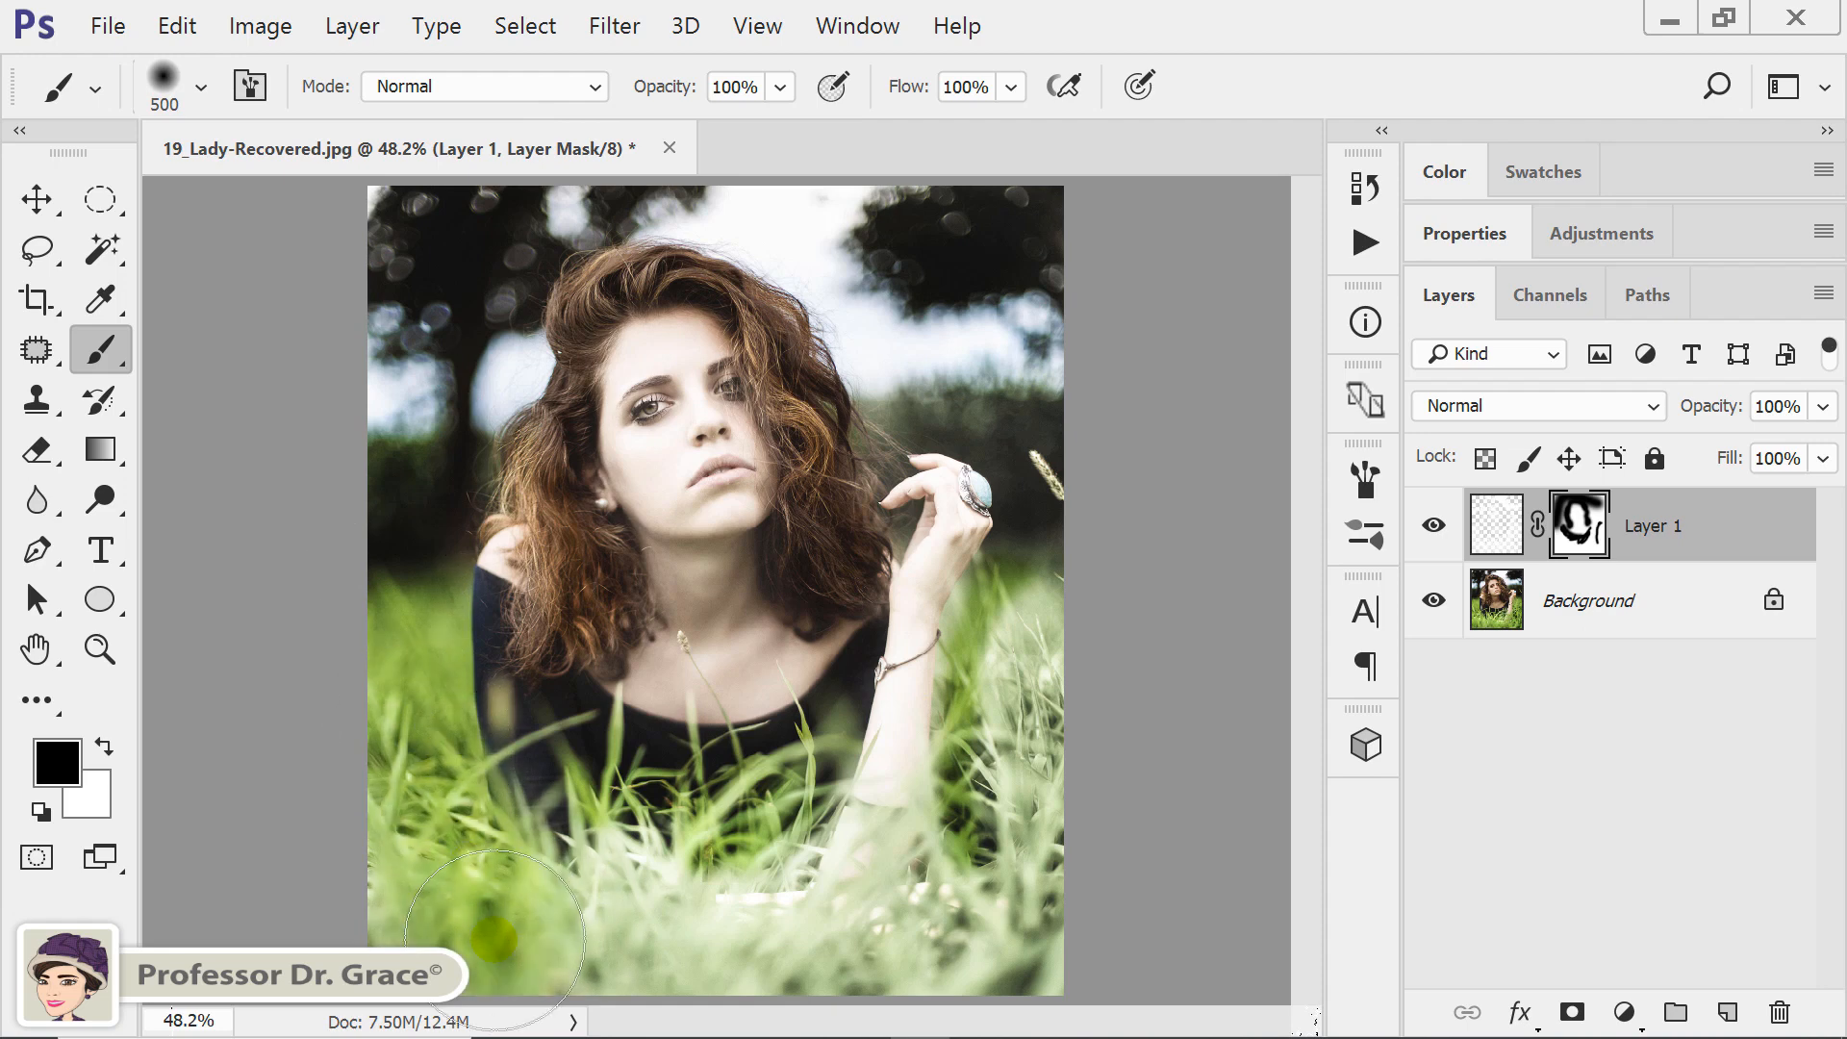
{"action": "mouse_move", "coordinate": [488, 867]}
{"action": "left_mouse_down"}
{"action": "mouse_move", "coordinate": [635, 898]}
{"action": "mouse_move", "coordinate": [659, 983]}
{"action": "mouse_move", "coordinate": [1072, 988]}
{"action": "mouse_move", "coordinate": [1092, 890]}
{"action": "mouse_move", "coordinate": [1055, 743]}
{"action": "mouse_move", "coordinate": [1017, 875]}
{"action": "mouse_move", "coordinate": [1067, 618]}
{"action": "mouse_move", "coordinate": [1101, 609]}
{"action": "mouse_move", "coordinate": [1096, 639]}
{"action": "mouse_move", "coordinate": [1123, 410]}
{"action": "mouse_move", "coordinate": [1063, 323]}
{"action": "mouse_move", "coordinate": [1009, 302]}
{"action": "mouse_move", "coordinate": [960, 323]}
{"action": "mouse_move", "coordinate": [956, 173]}
{"action": "left_mouse_up"}
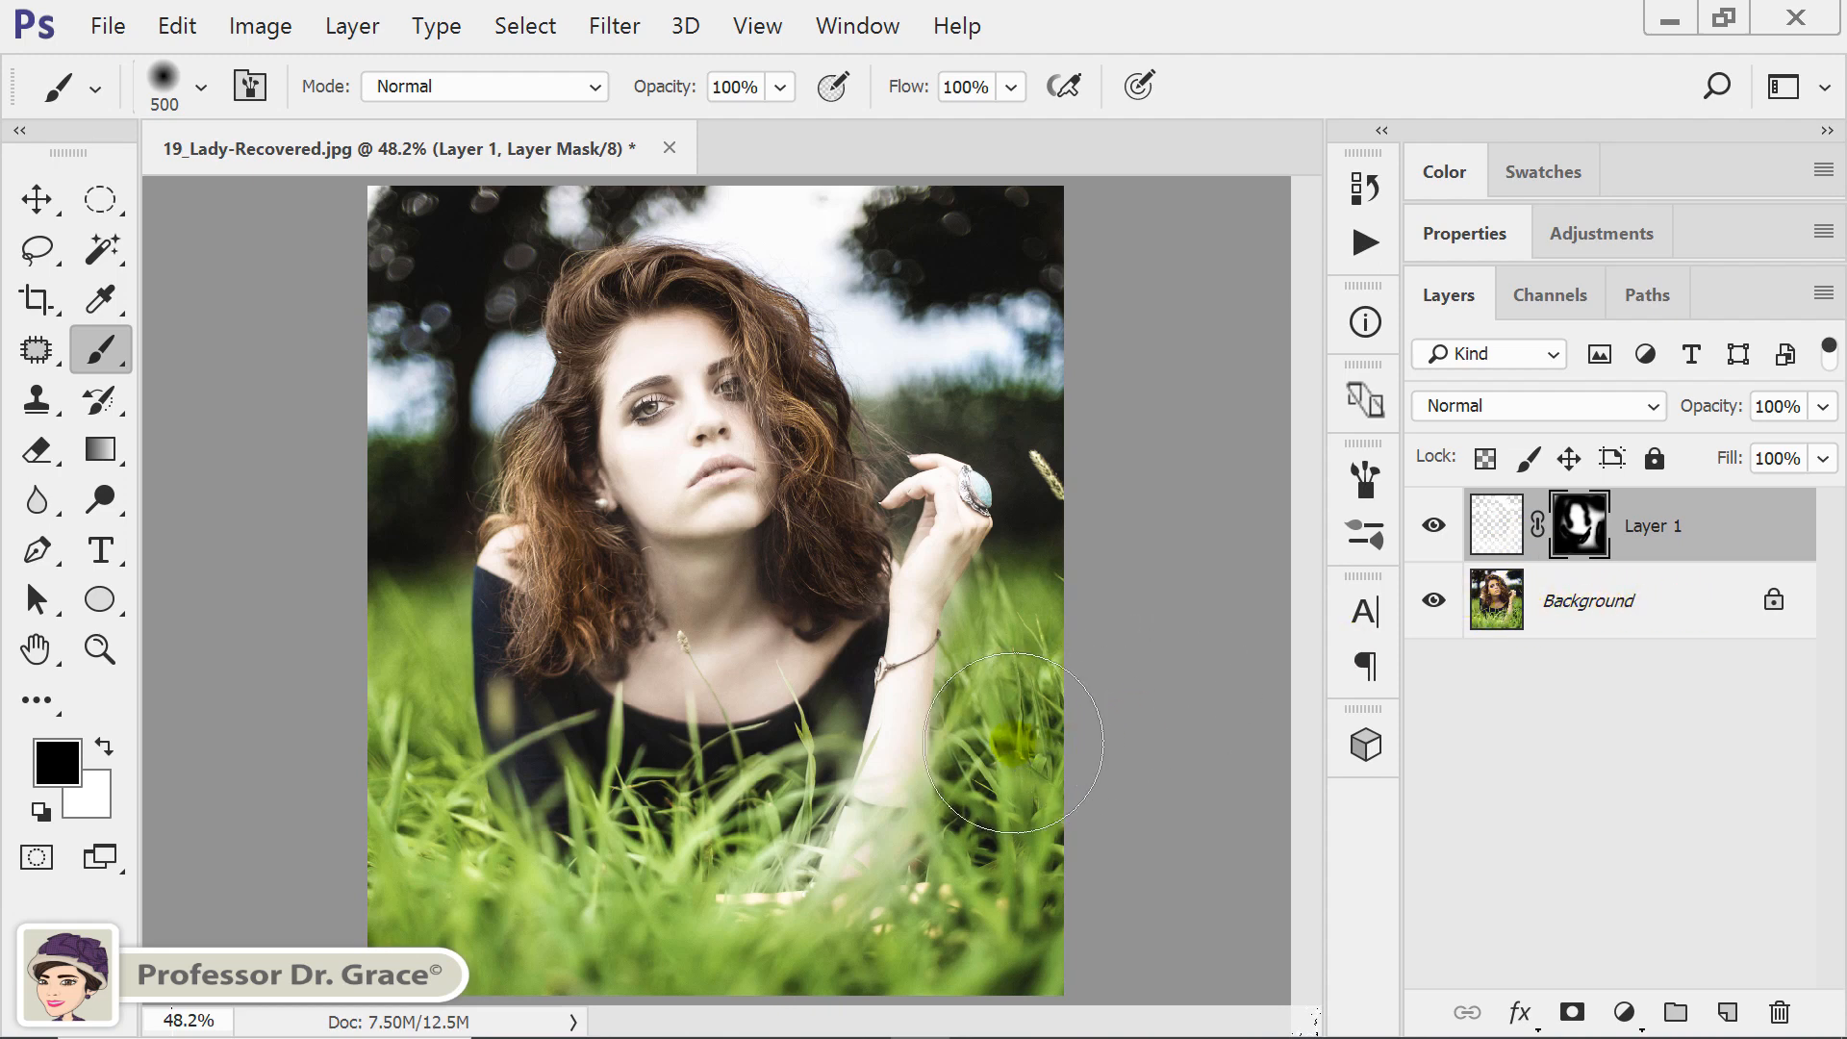
Touch up the mask over the remaining pale grass near the arm with a 300 px brush
{"action": "key", "text": "bracketleft"}
{"action": "key", "text": "bracketleft"}
{"action": "left_click_drag", "start_coordinate": [1023, 623], "coordinate": [1008, 604]}
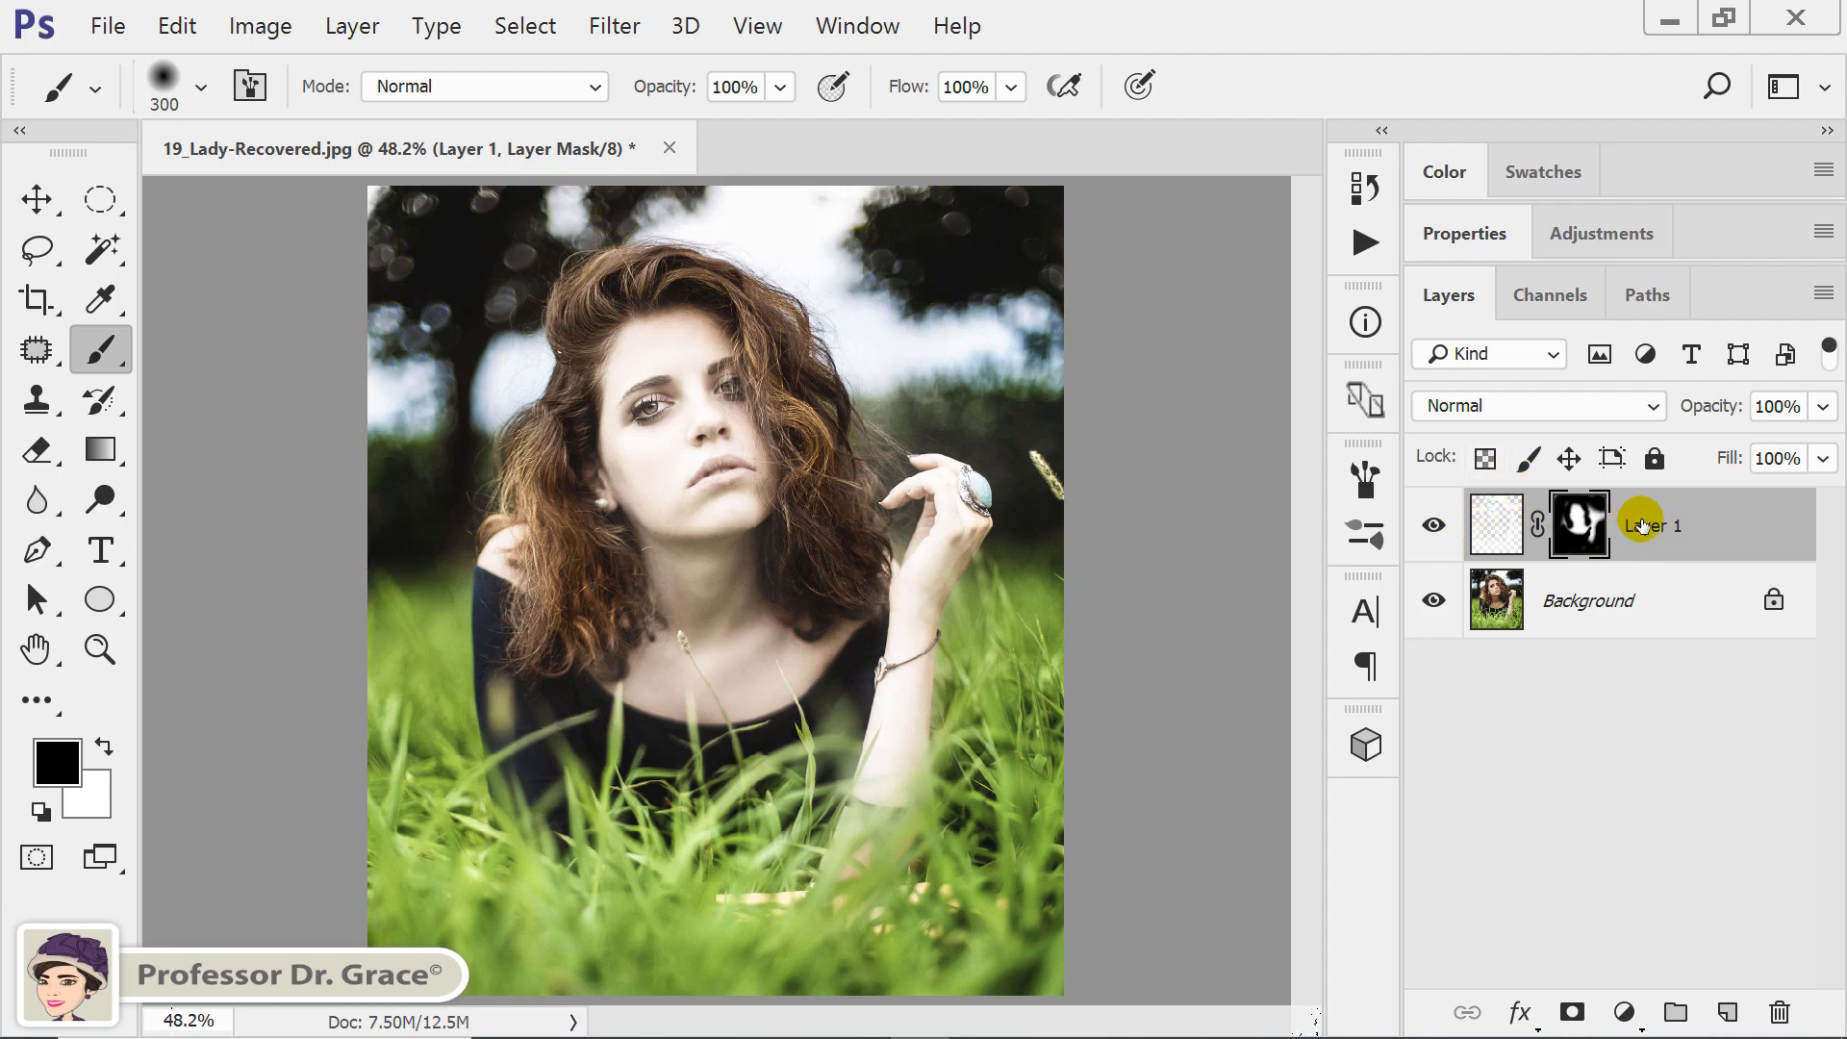
Toggle Layer 1's visibility to compare the photo with and without the masked white layer
{"action": "left_click", "coordinate": [1434, 524]}
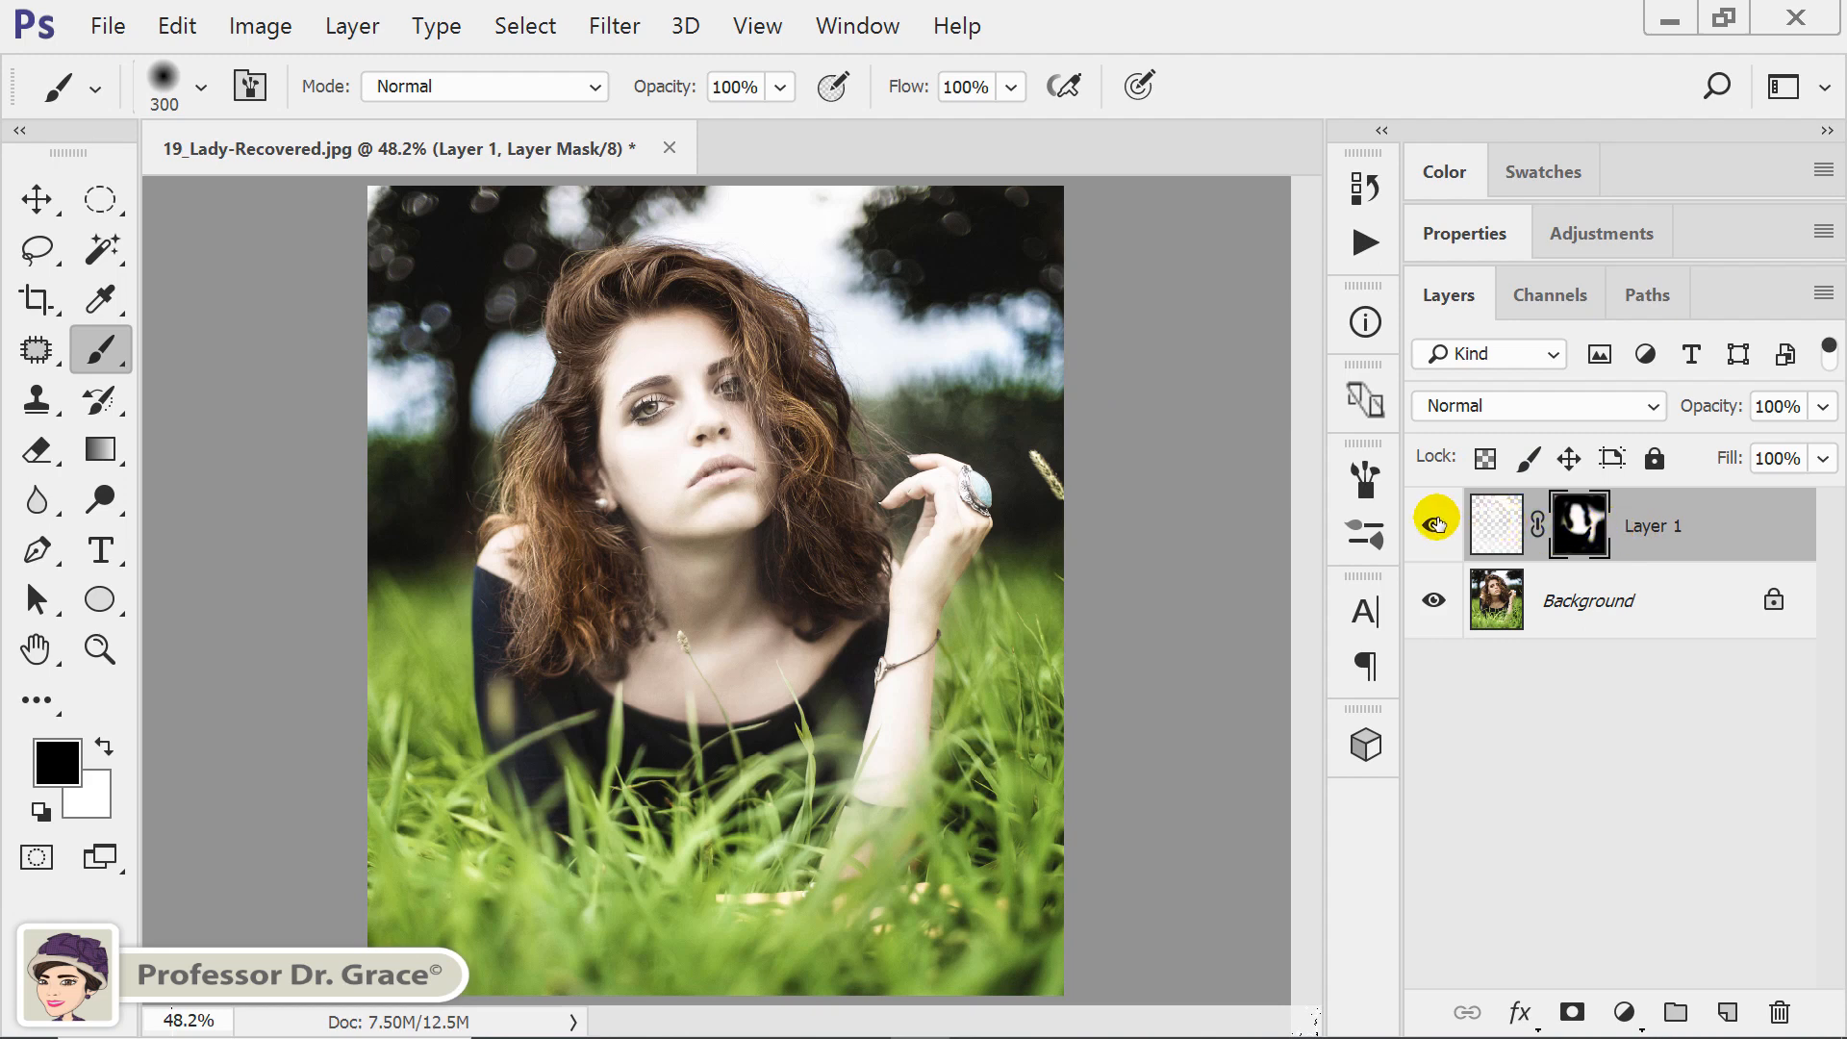
{"action": "left_click", "coordinate": [1433, 524]}
{"action": "left_click", "coordinate": [1433, 524]}
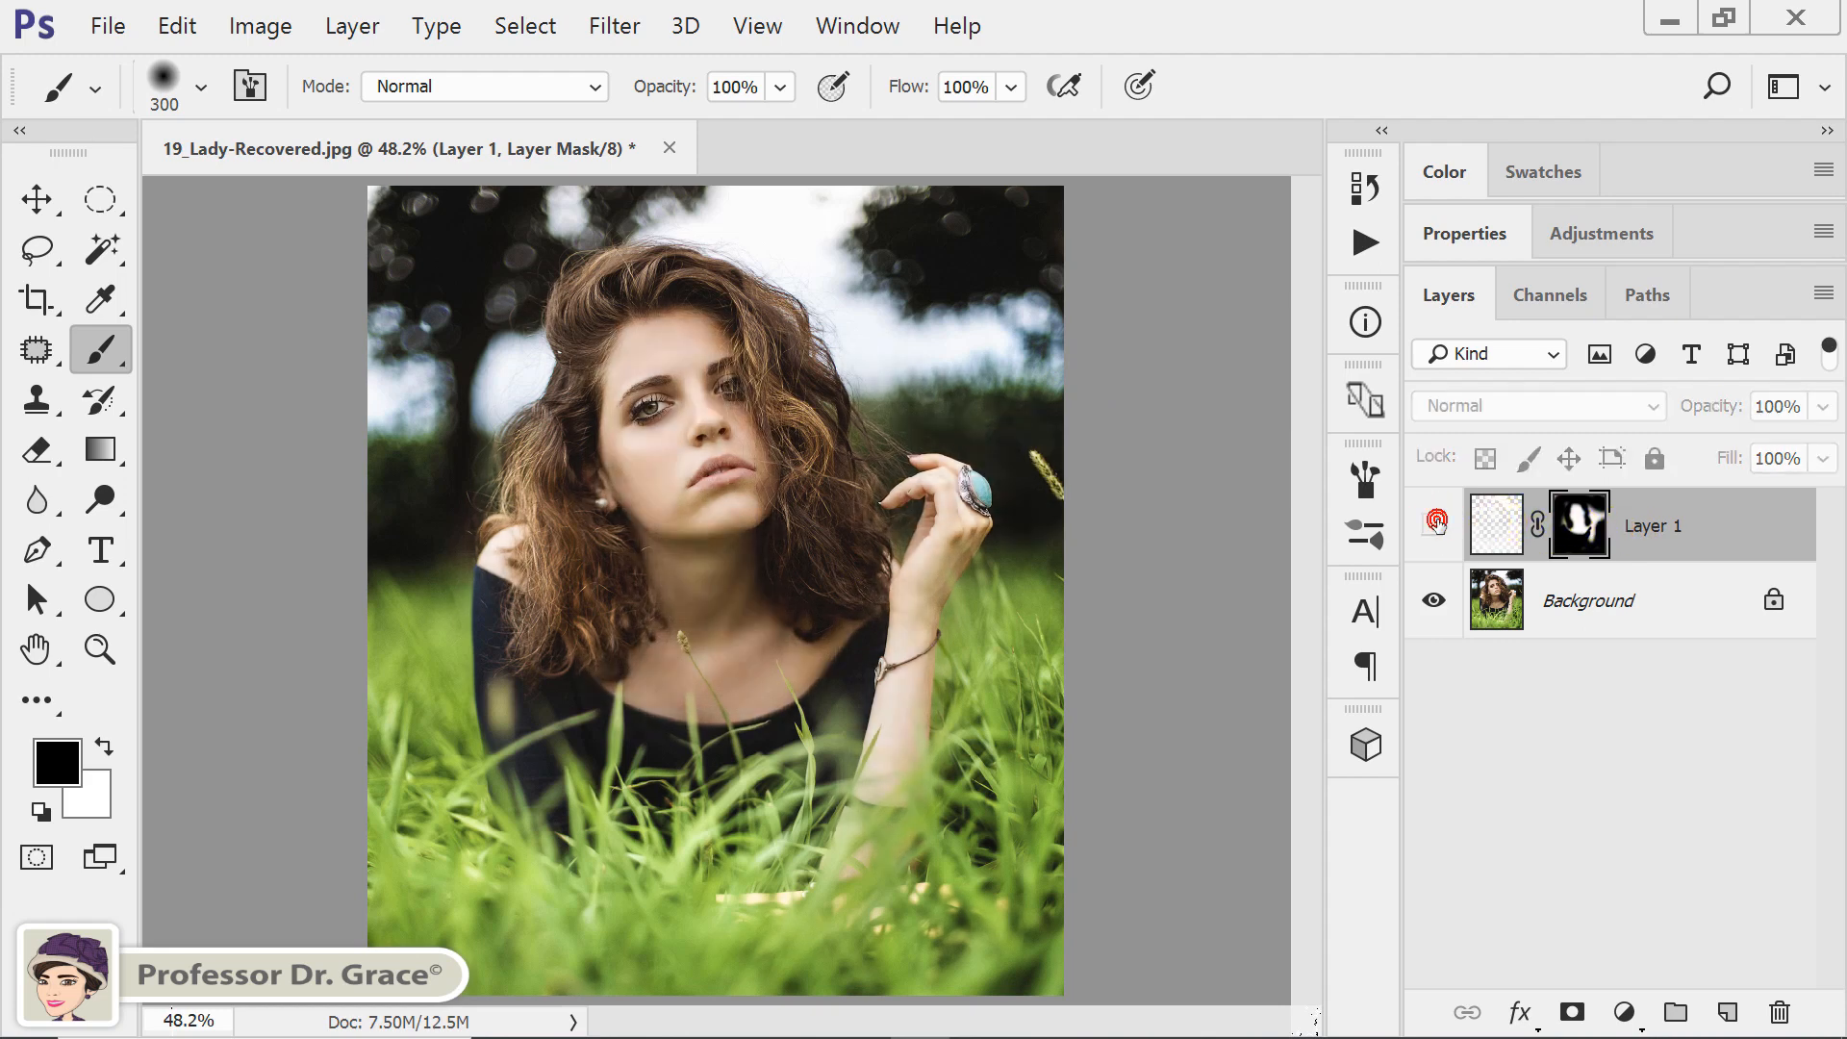
{"action": "left_click", "coordinate": [1433, 524]}
{"action": "left_click", "coordinate": [1434, 524]}
{"action": "left_click", "coordinate": [1434, 524]}
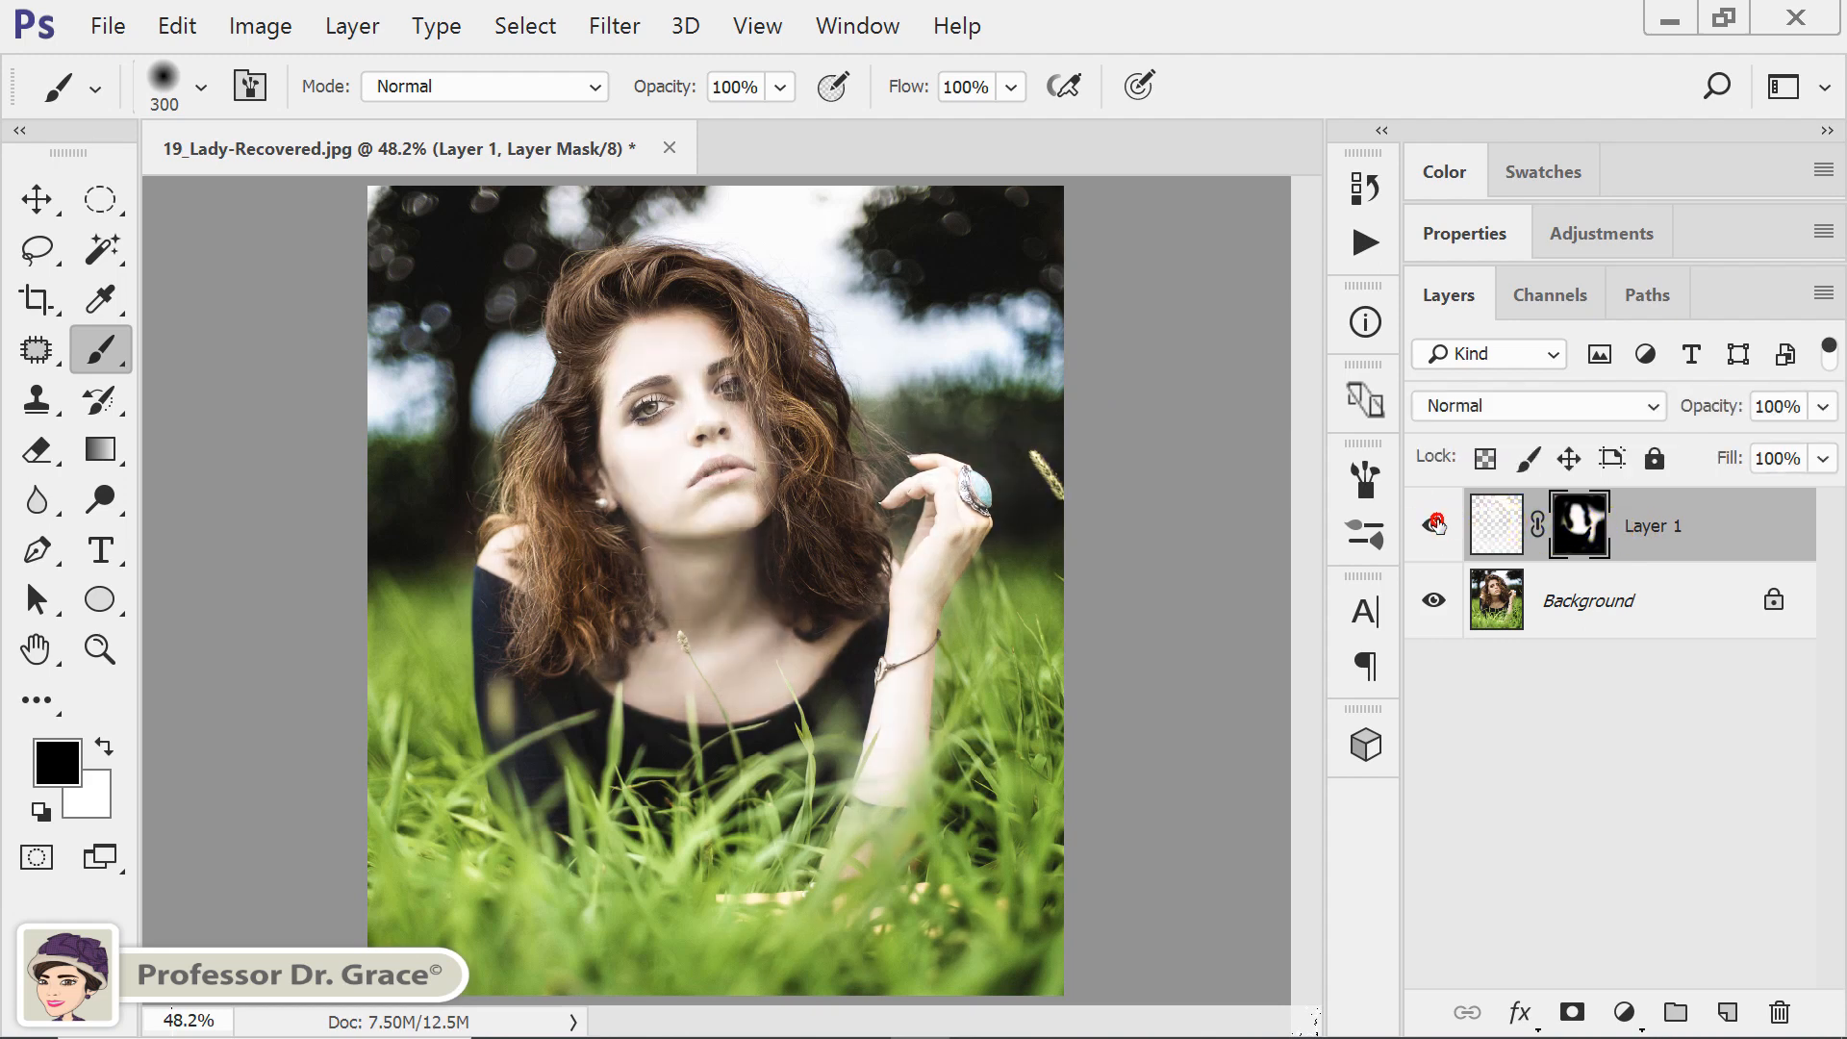
{"action": "mouse_move", "coordinate": [962, 351]}
{"action": "left_mouse_down"}
{"action": "mouse_move", "coordinate": [949, 367]}
{"action": "mouse_move", "coordinate": [994, 392]}
{"action": "mouse_move", "coordinate": [926, 362]}
{"action": "mouse_move", "coordinate": [871, 304]}
{"action": "mouse_move", "coordinate": [861, 418]}
{"action": "mouse_move", "coordinate": [862, 337]}
{"action": "left_mouse_up"}
Target Layer 1's image instead of its mask and set the layer's blend mode to Soft Light
{"action": "left_click", "coordinate": [1497, 525]}
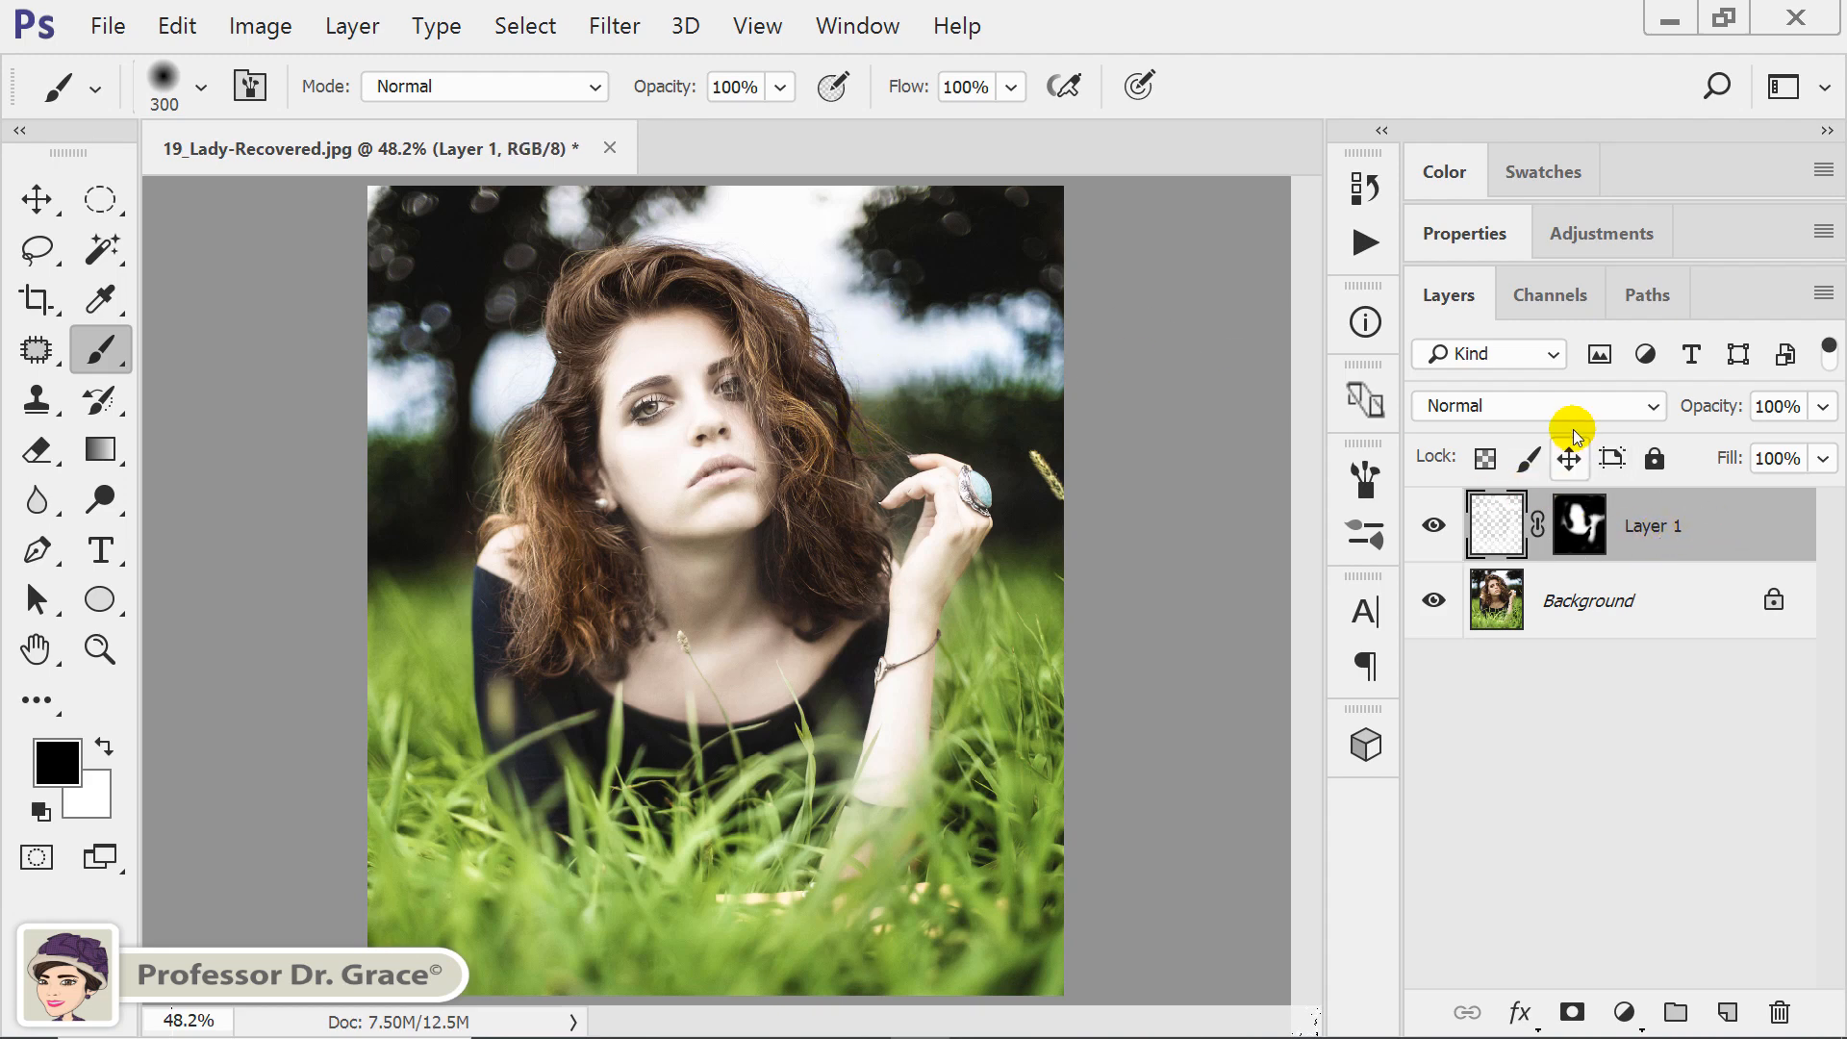
{"action": "left_click", "coordinate": [1578, 411]}
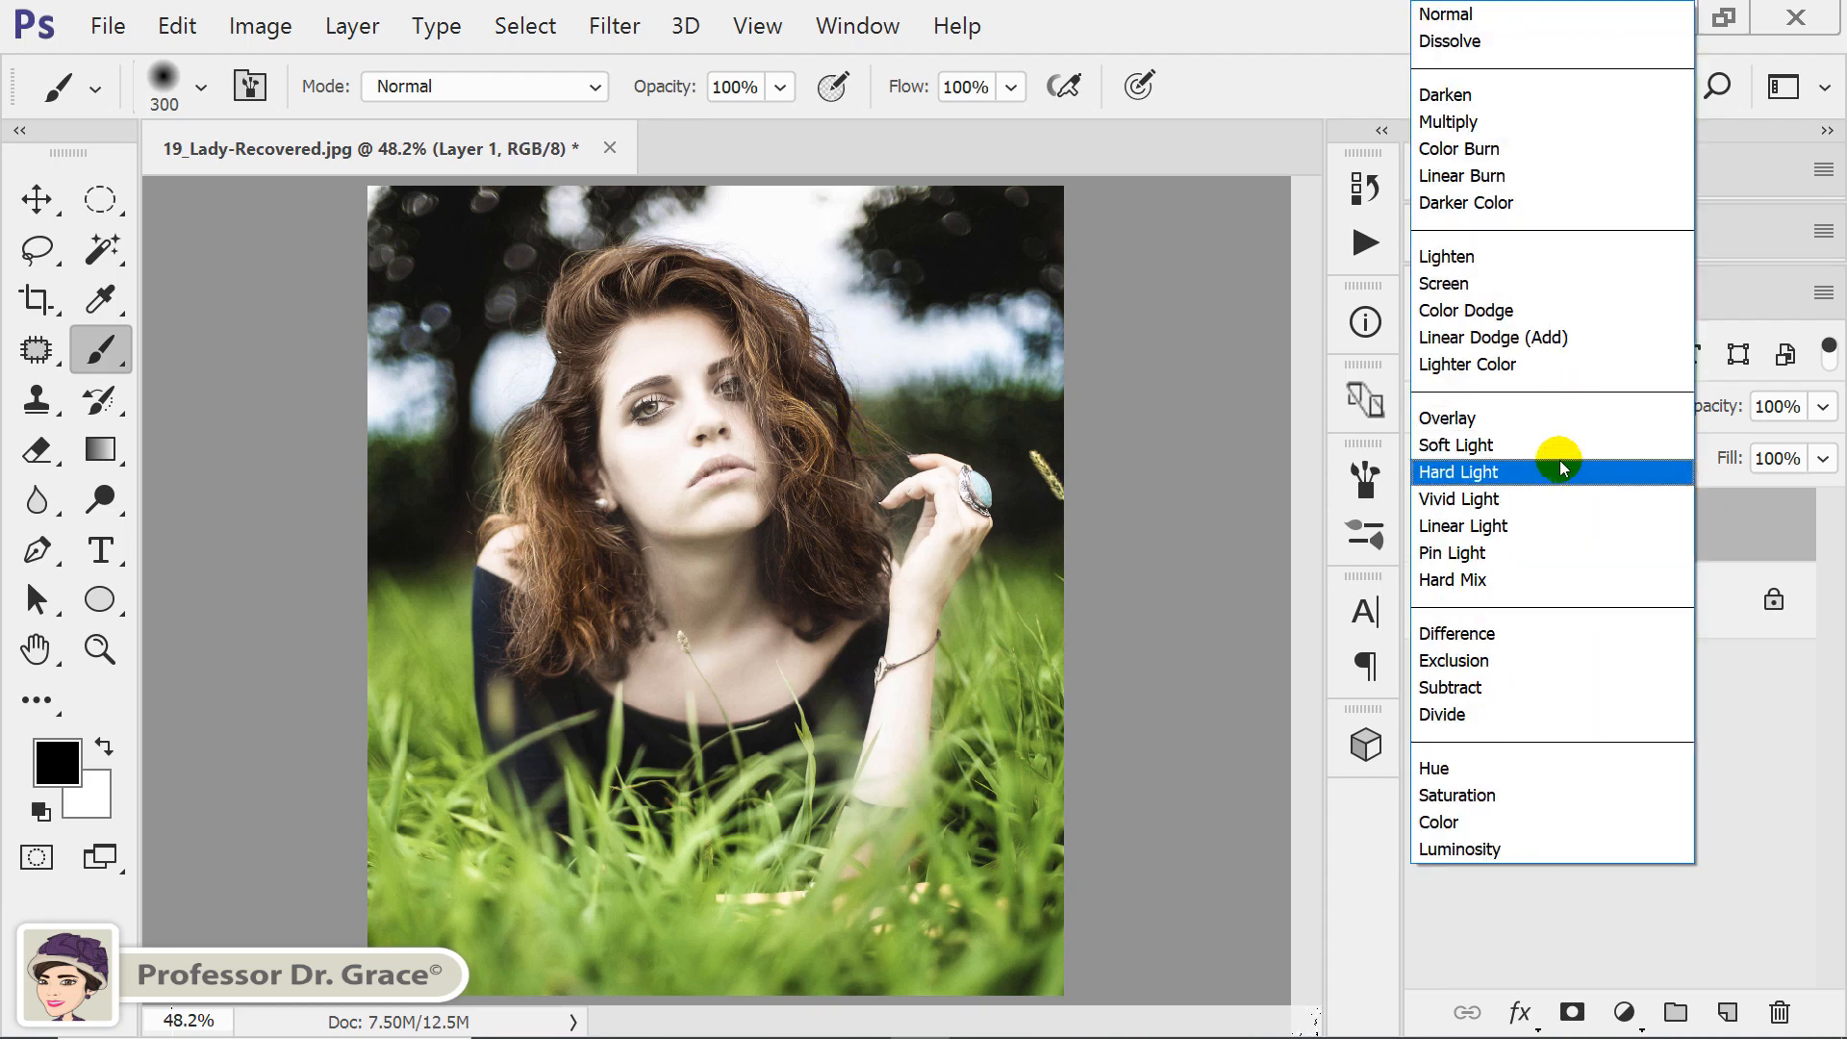
{"action": "left_click", "coordinate": [1560, 448]}
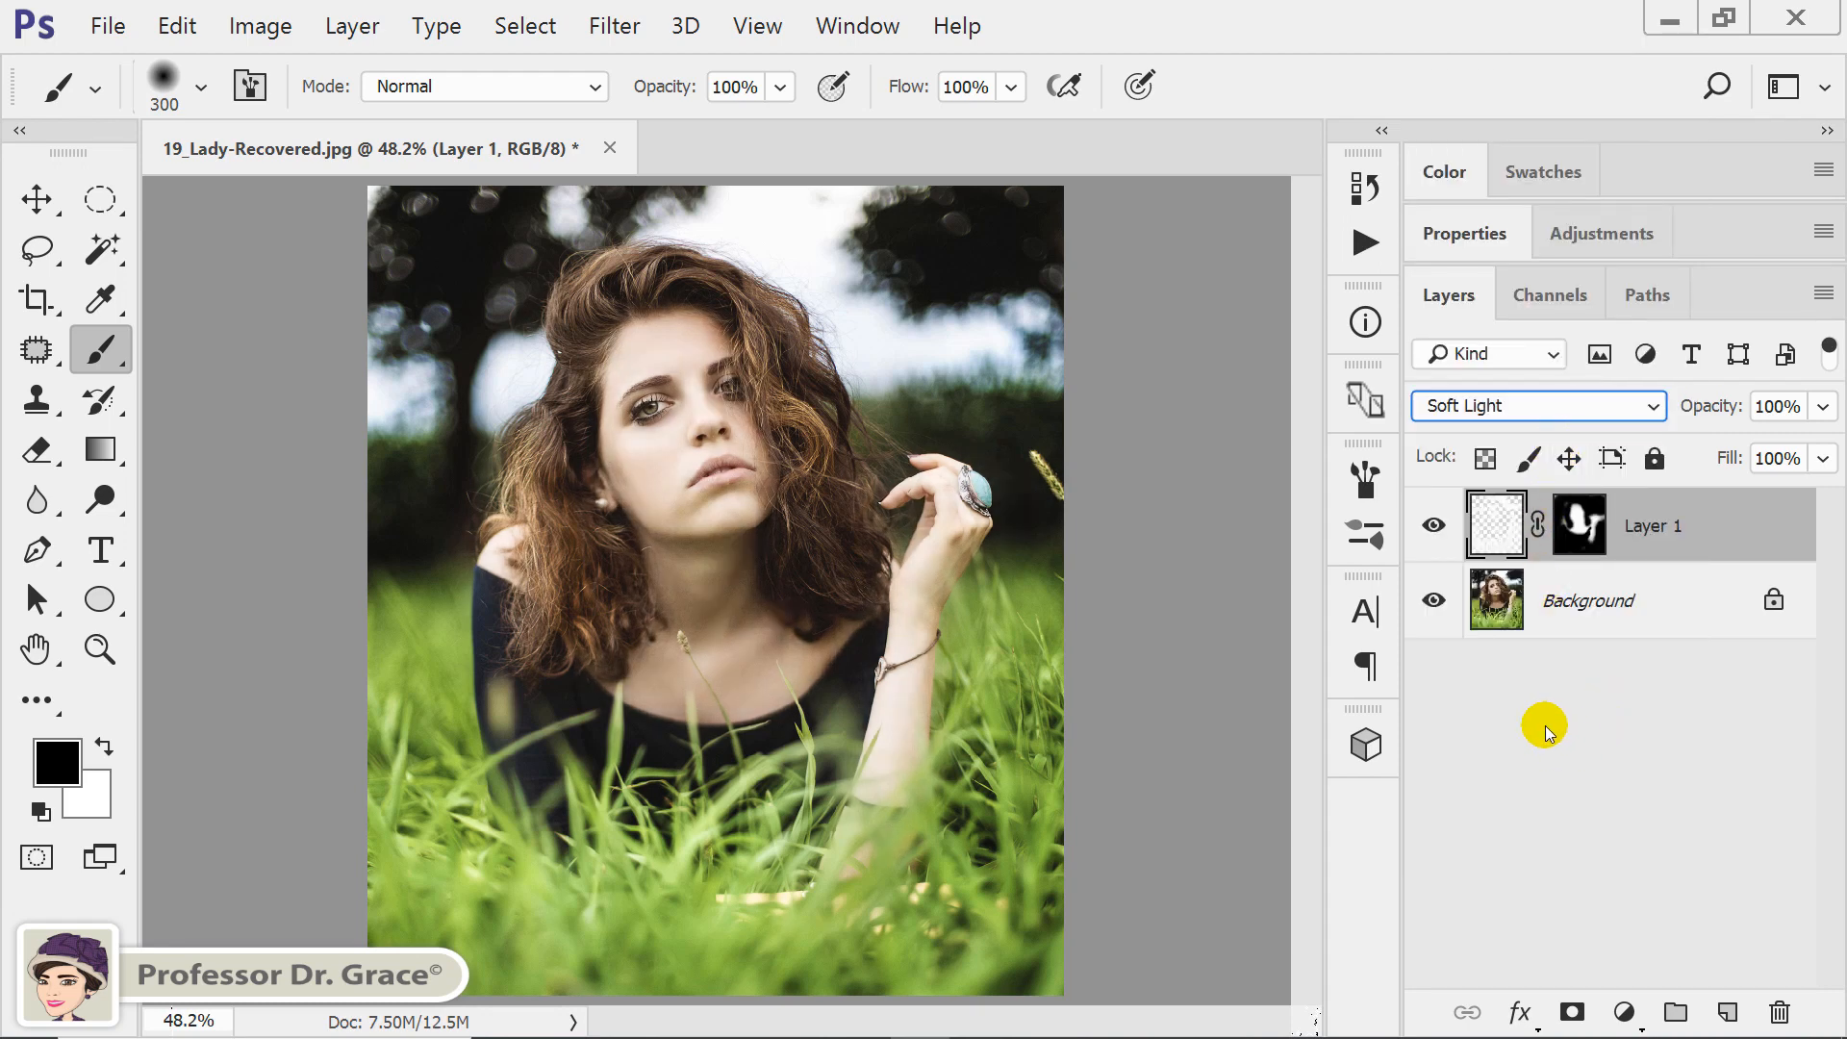
Hide and show Layer 1 repeatedly to examine the effect of the Soft Light blending on the skin
{"action": "left_click", "coordinate": [1430, 525]}
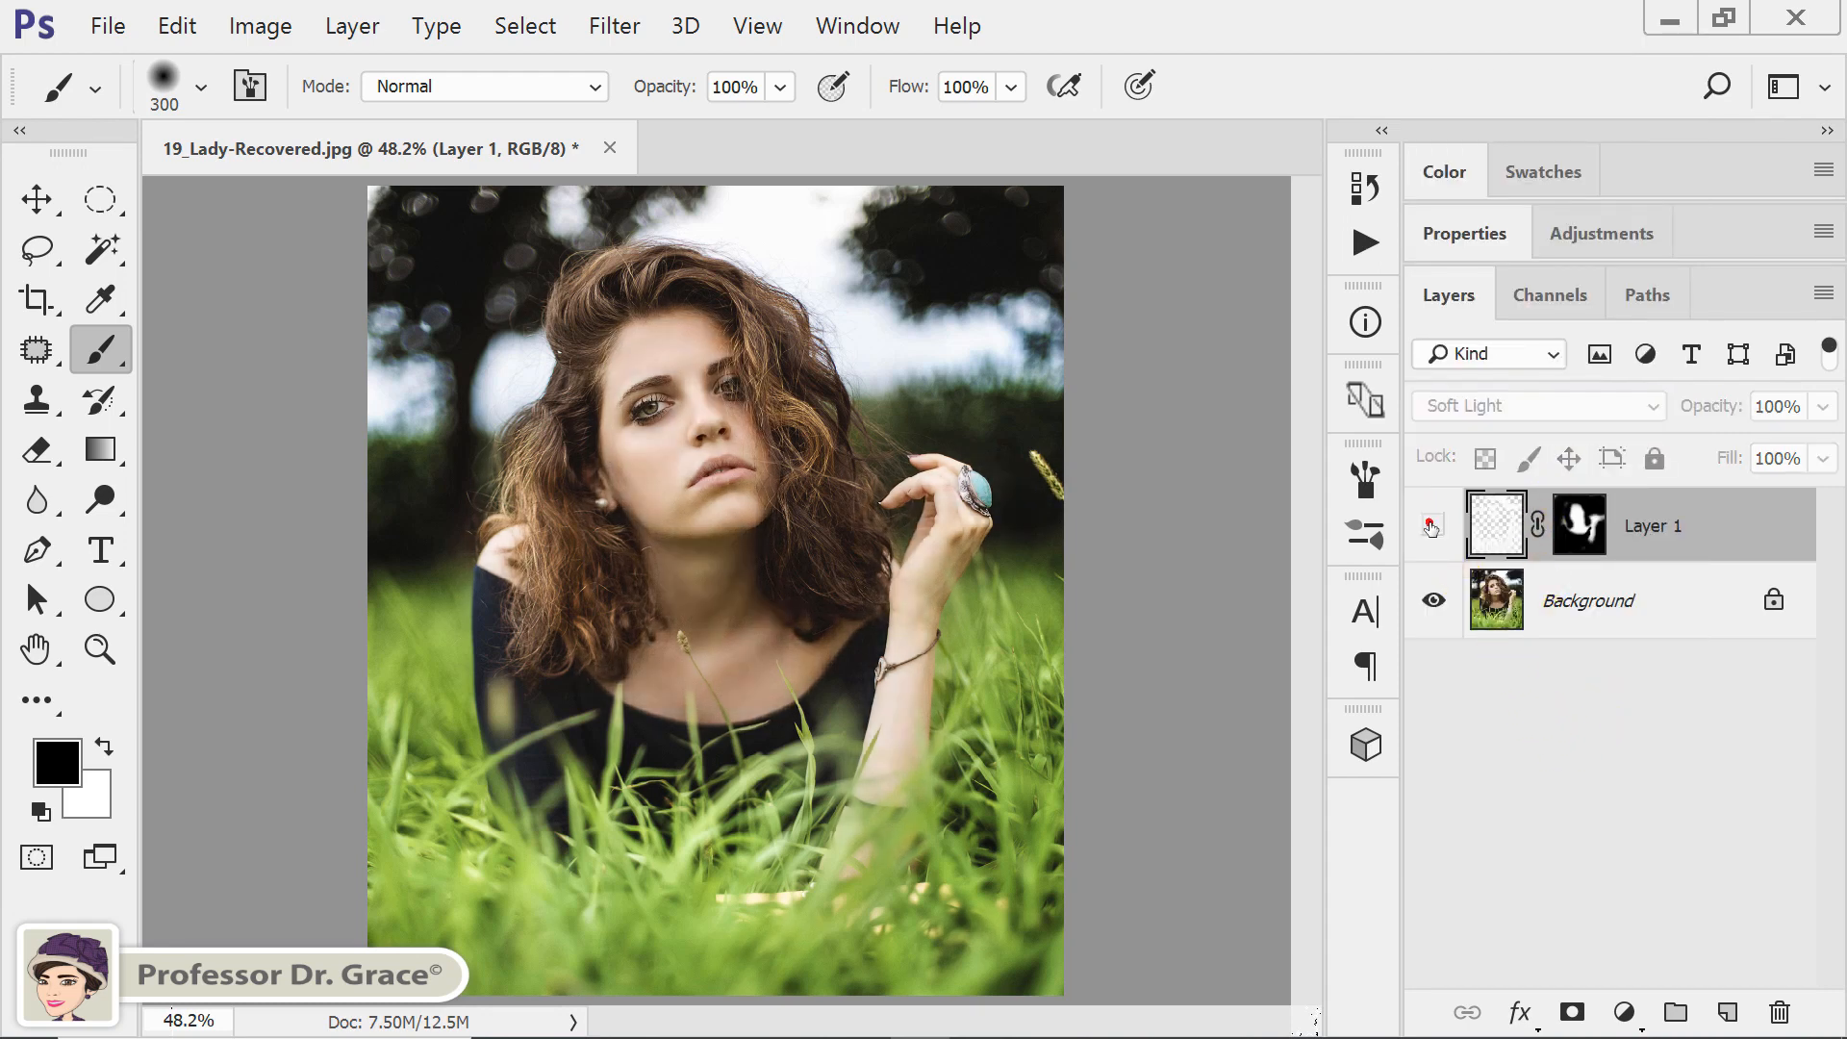
{"action": "left_click", "coordinate": [1431, 525]}
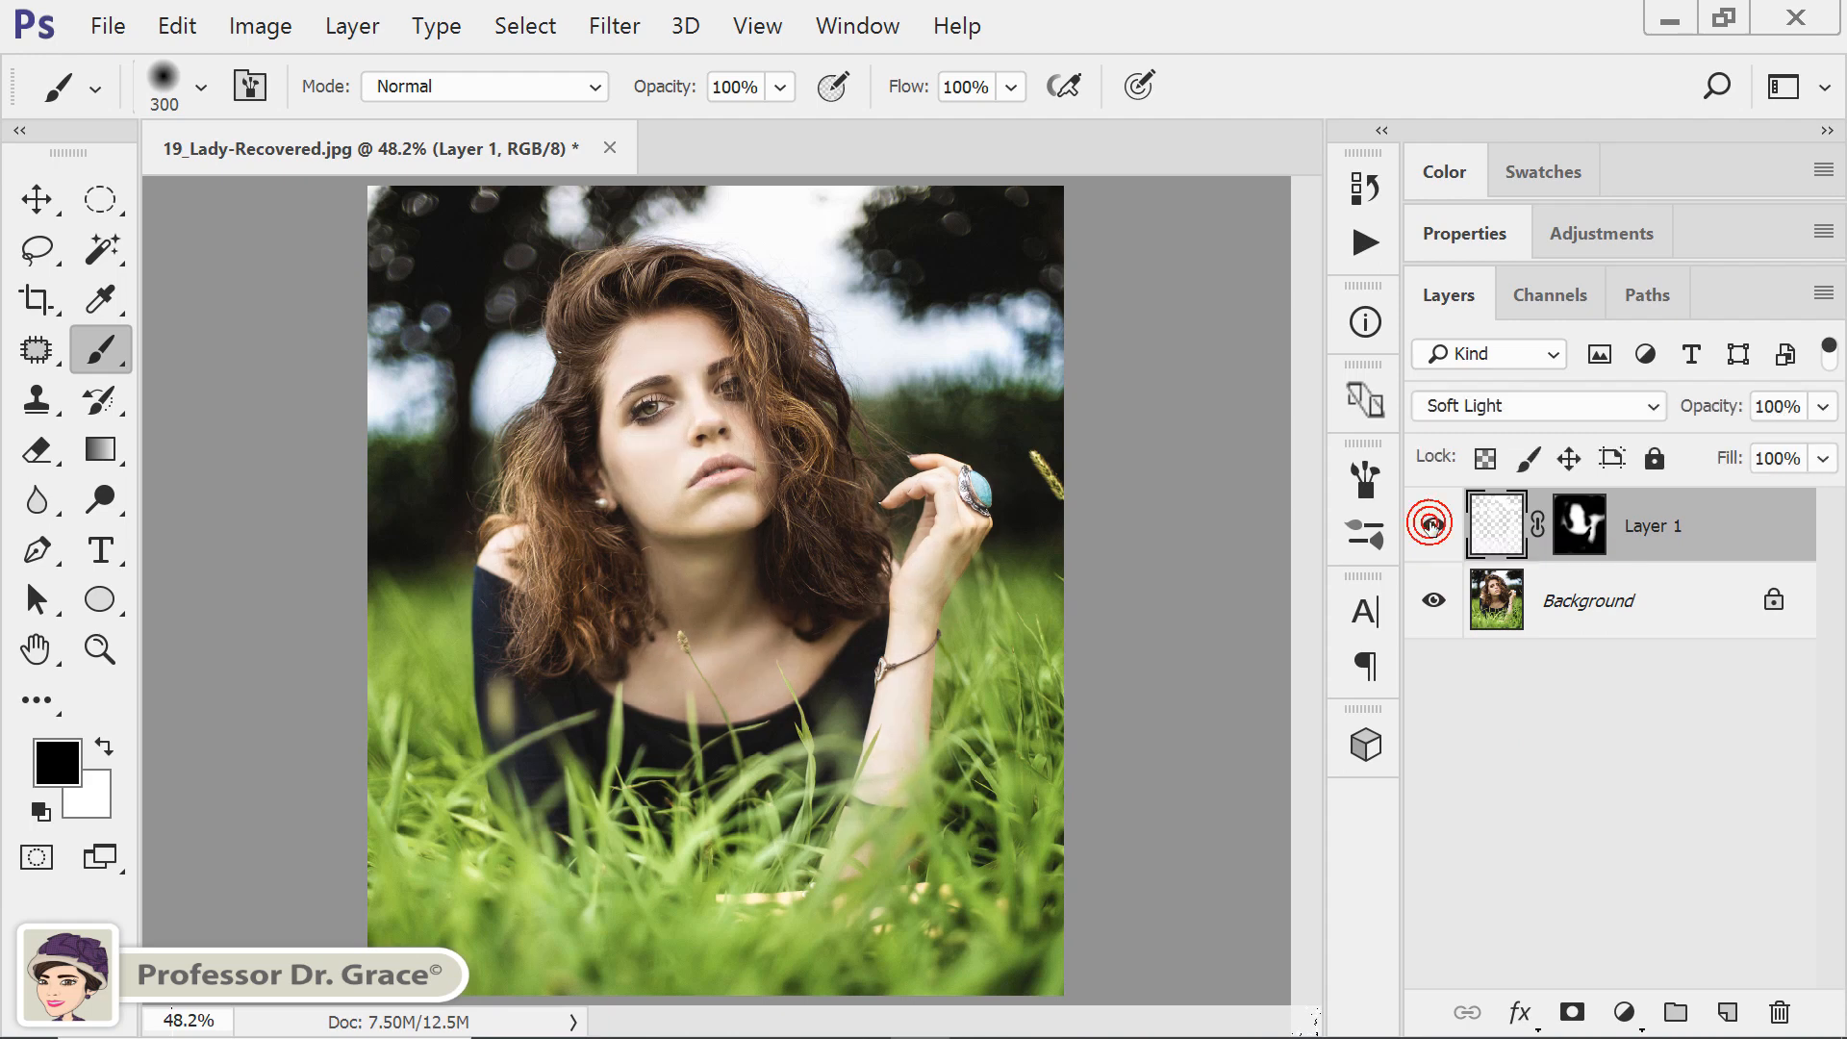
{"action": "left_click", "coordinate": [1431, 525]}
{"action": "left_click", "coordinate": [1431, 525]}
{"action": "left_click", "coordinate": [1432, 525]}
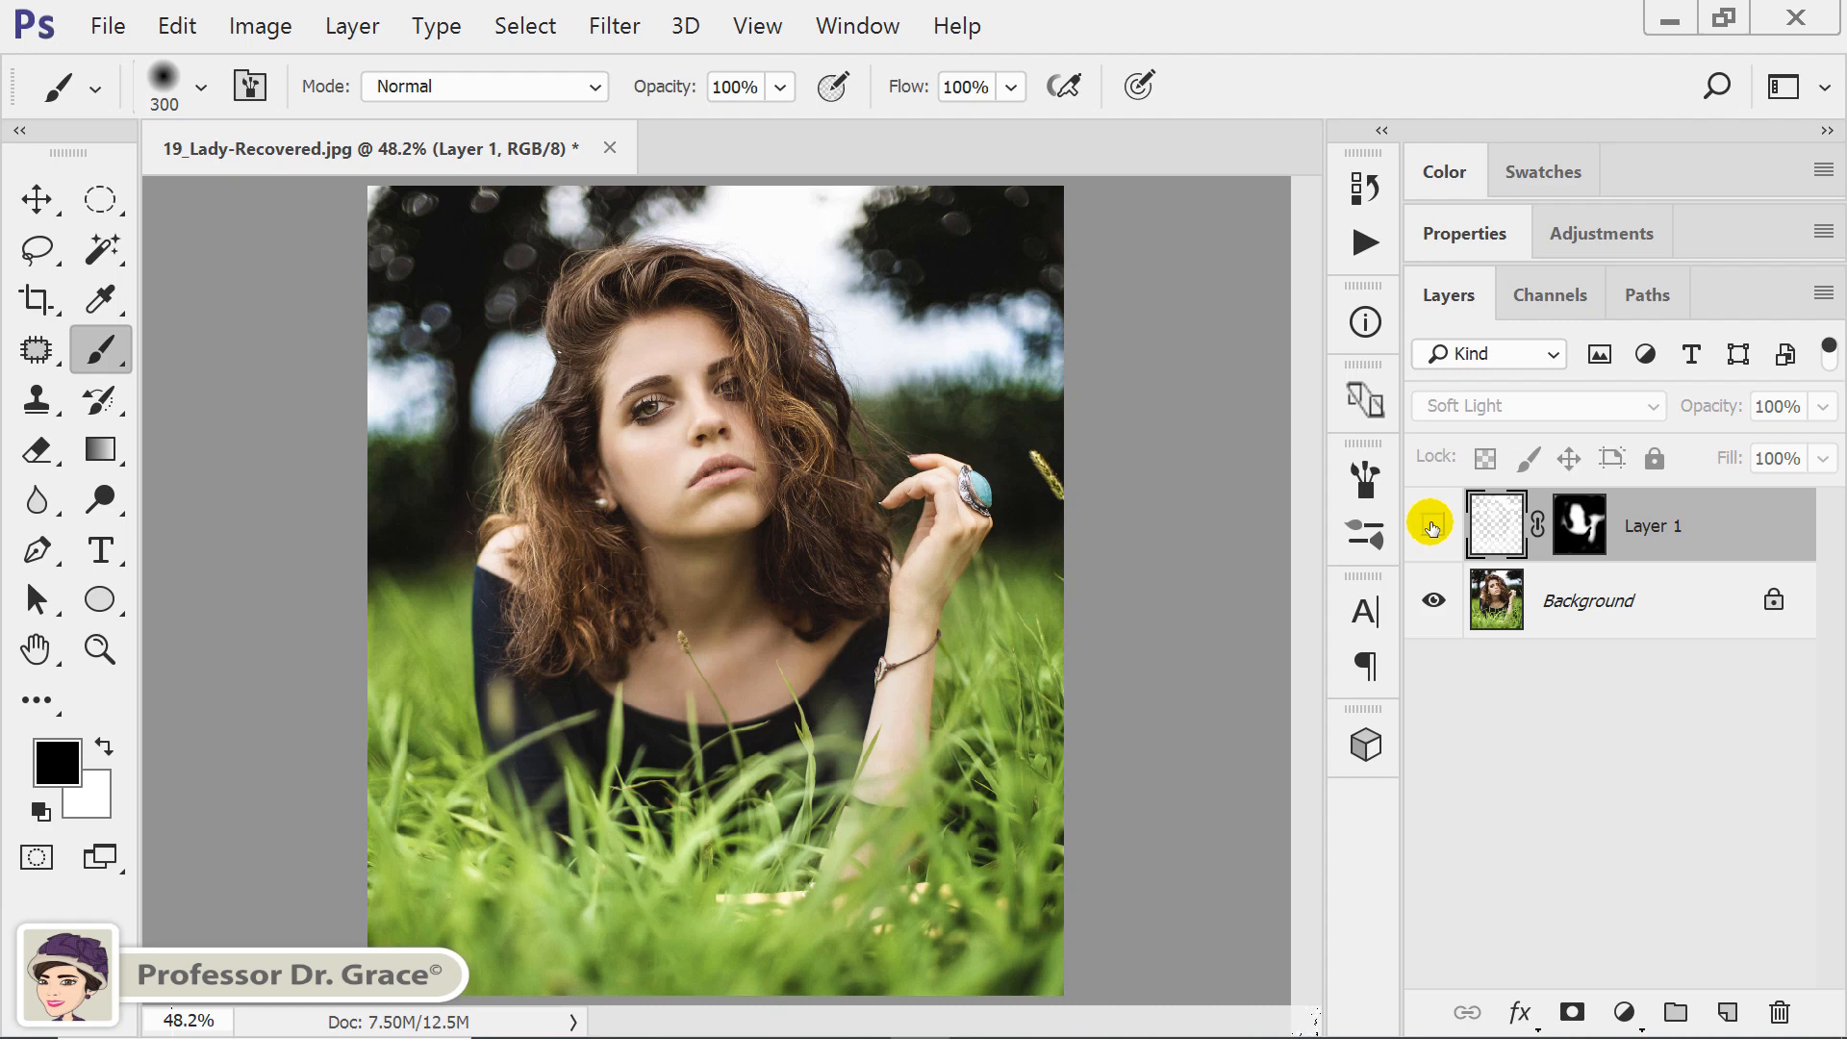
{"action": "left_click", "coordinate": [1431, 525]}
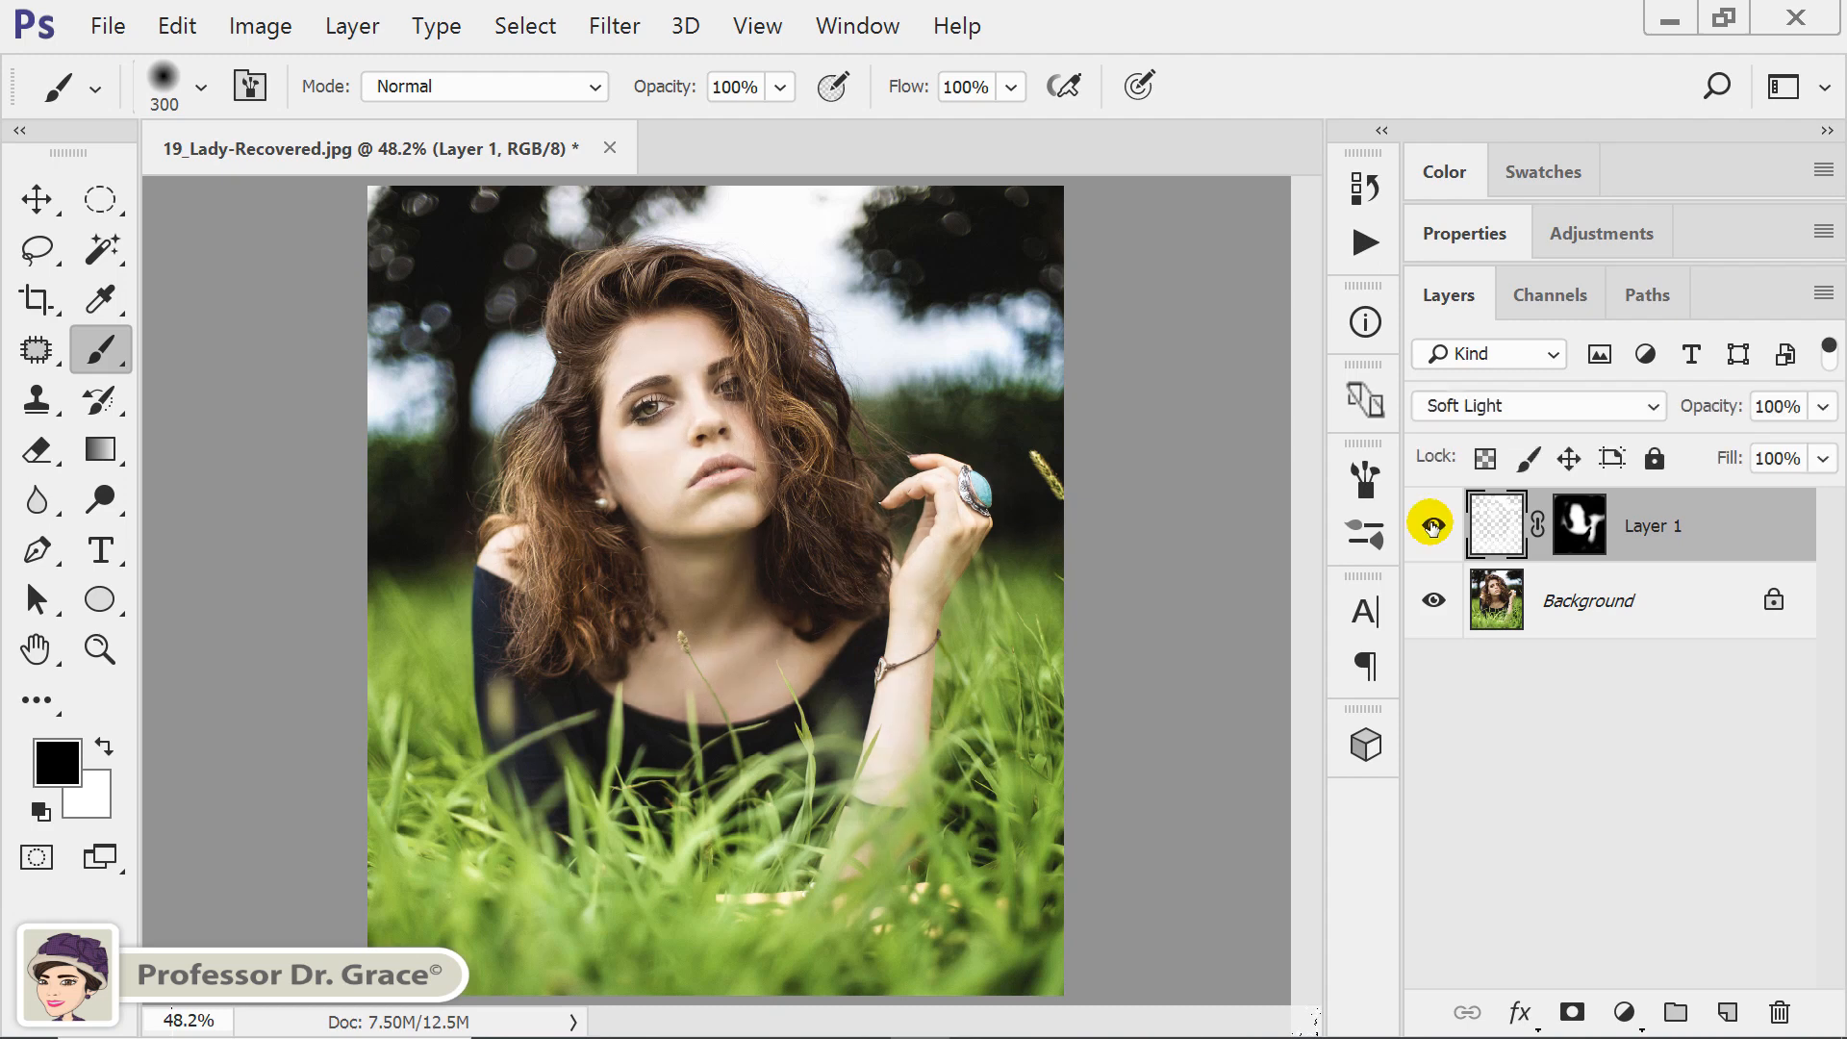
{"action": "left_click", "coordinate": [1432, 526]}
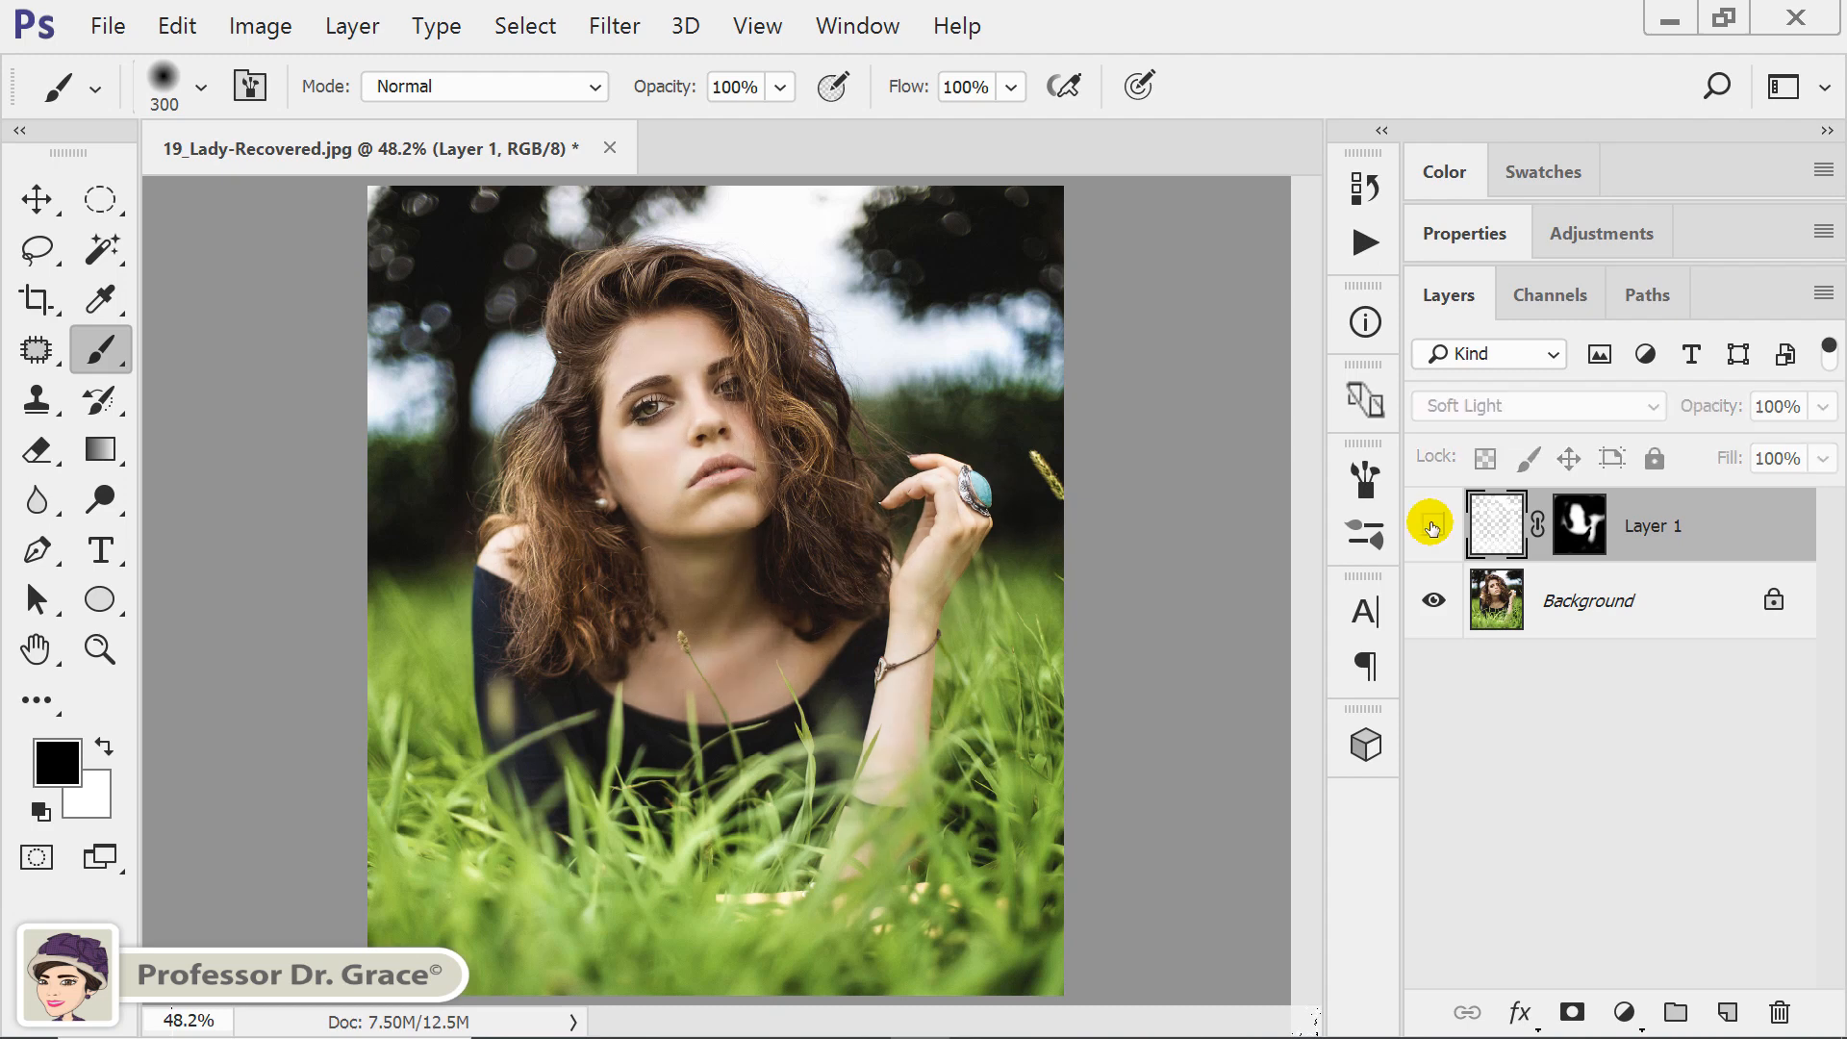
{"action": "left_click", "coordinate": [1433, 526]}
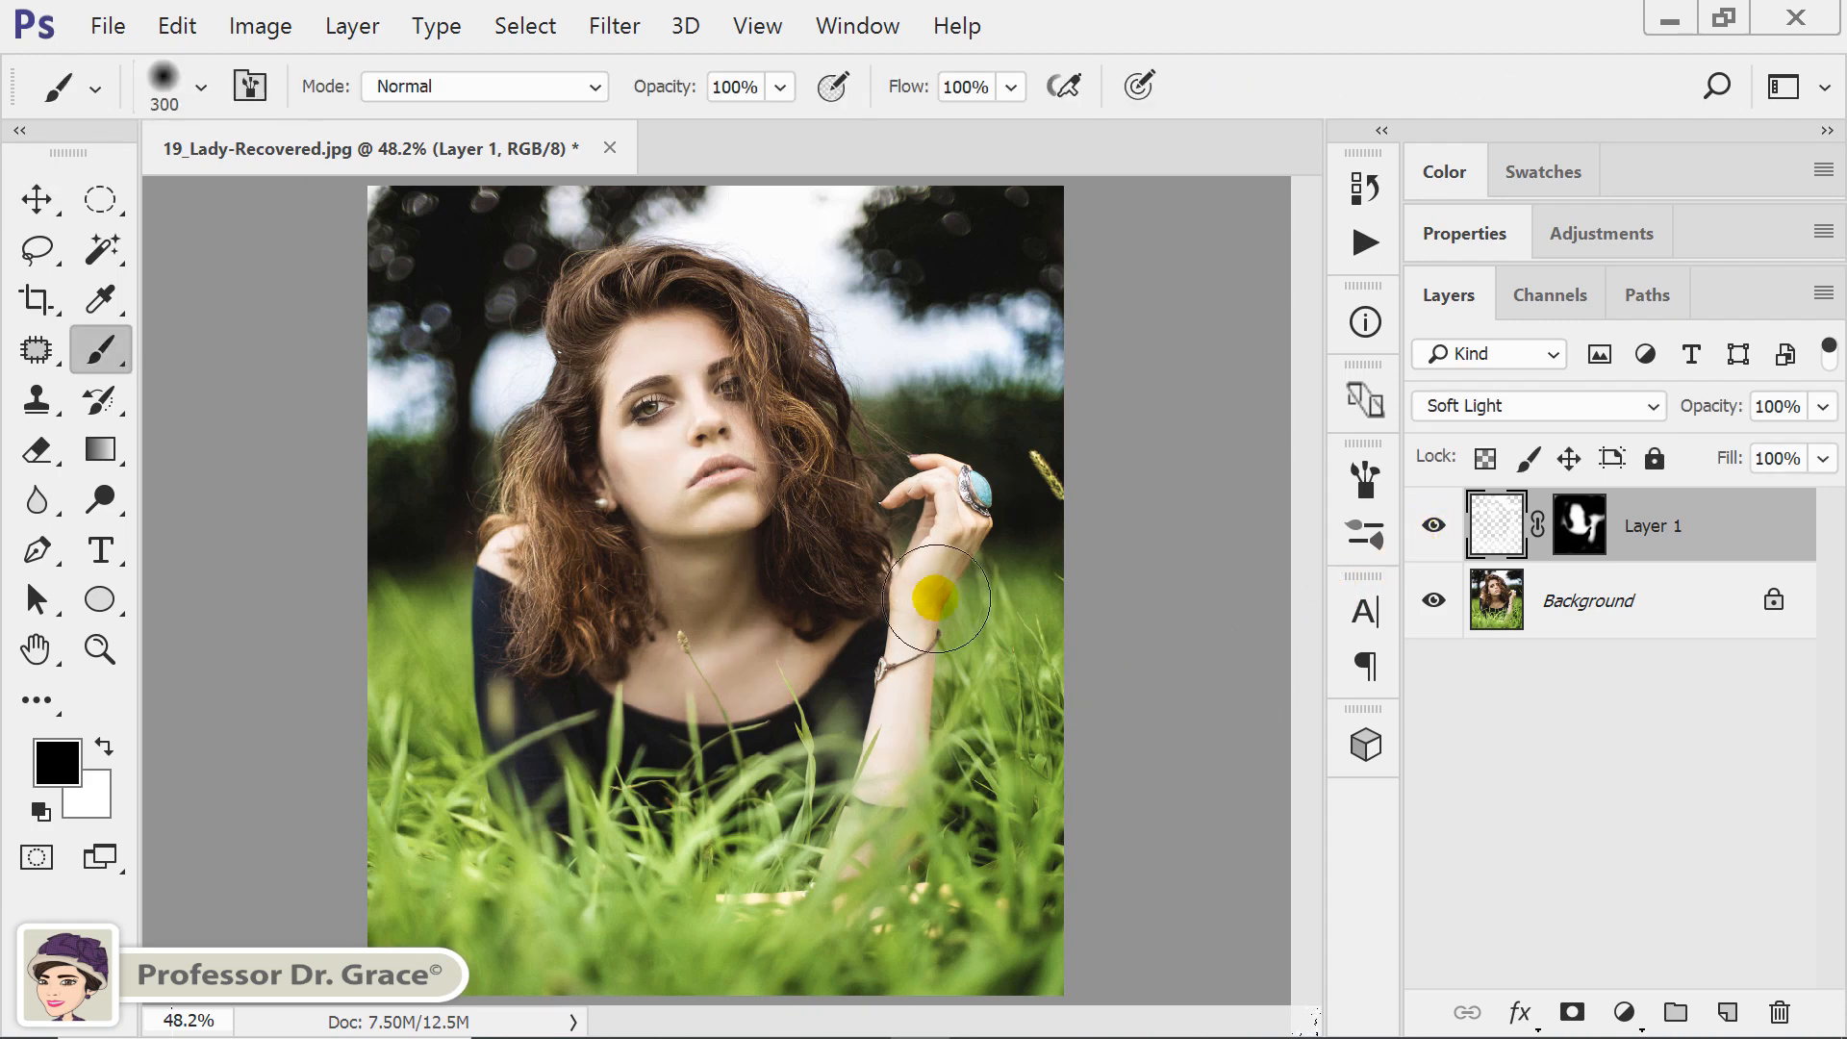
Switch to the Move tool and deselect all layers
{"action": "left_click", "coordinate": [39, 199]}
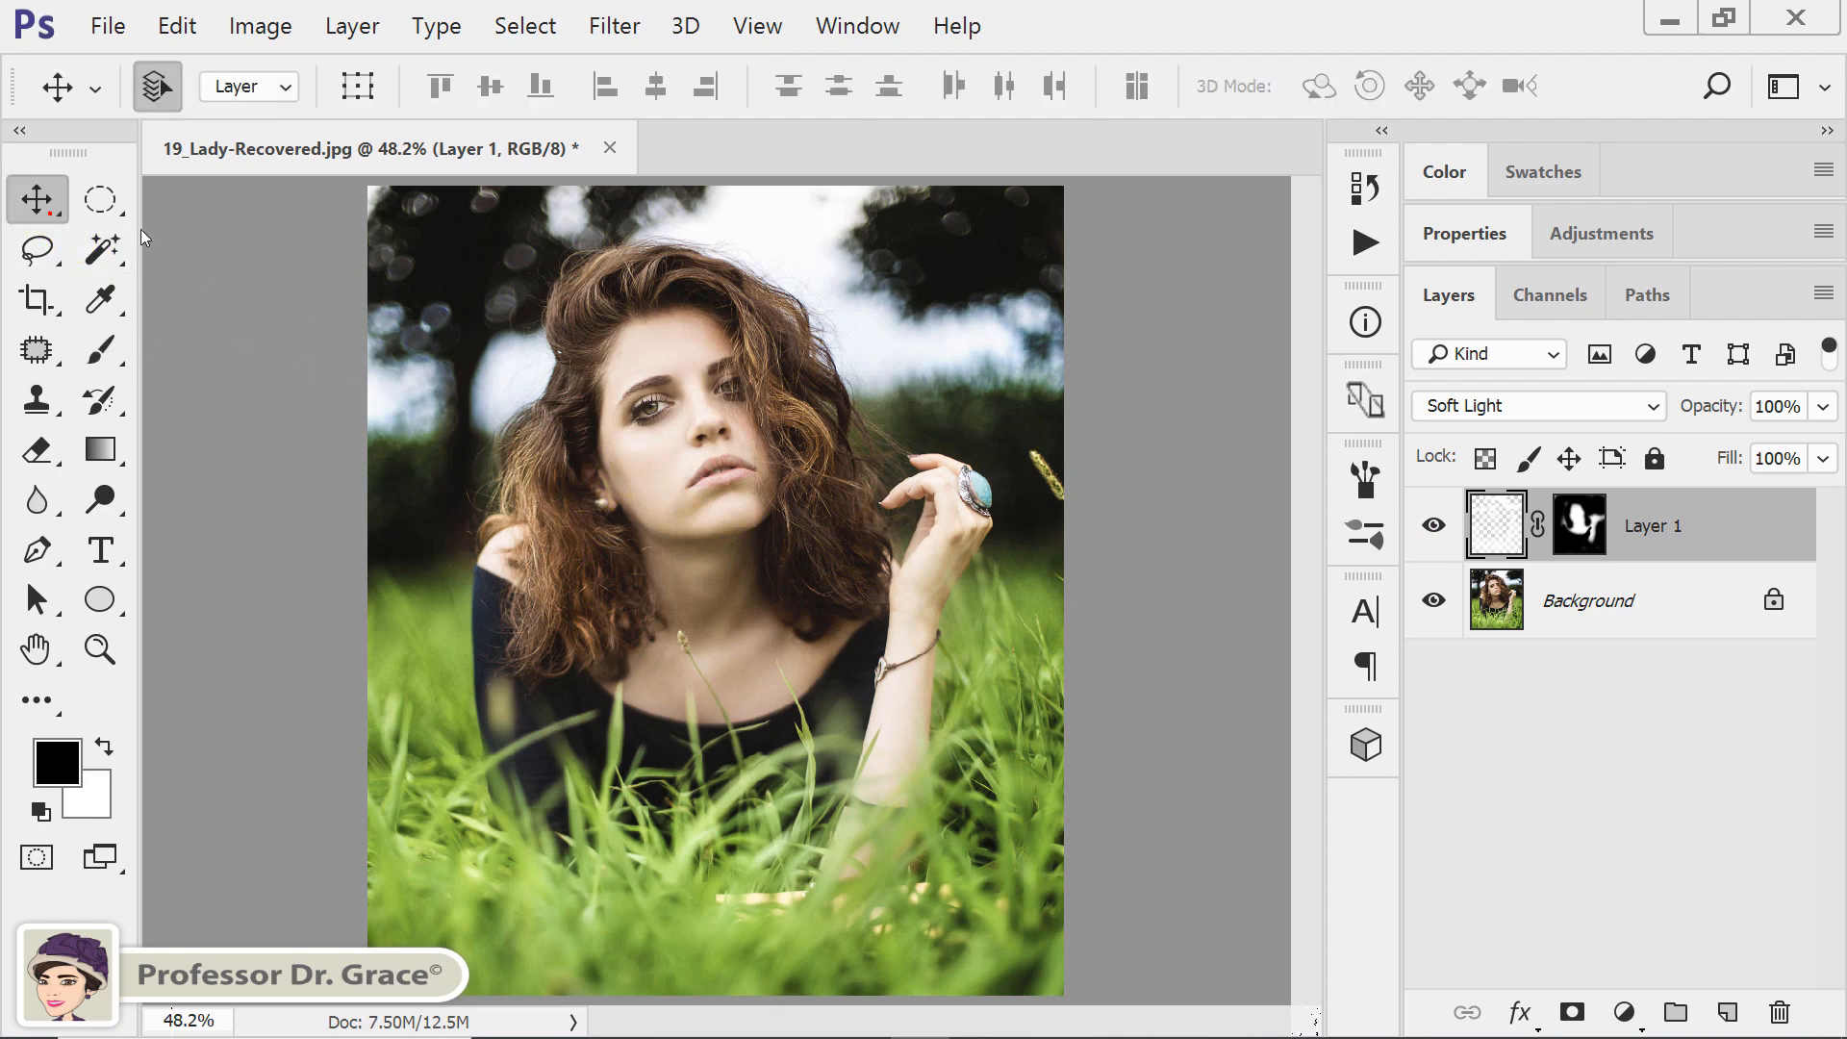
{"action": "left_click", "coordinate": [1185, 789]}
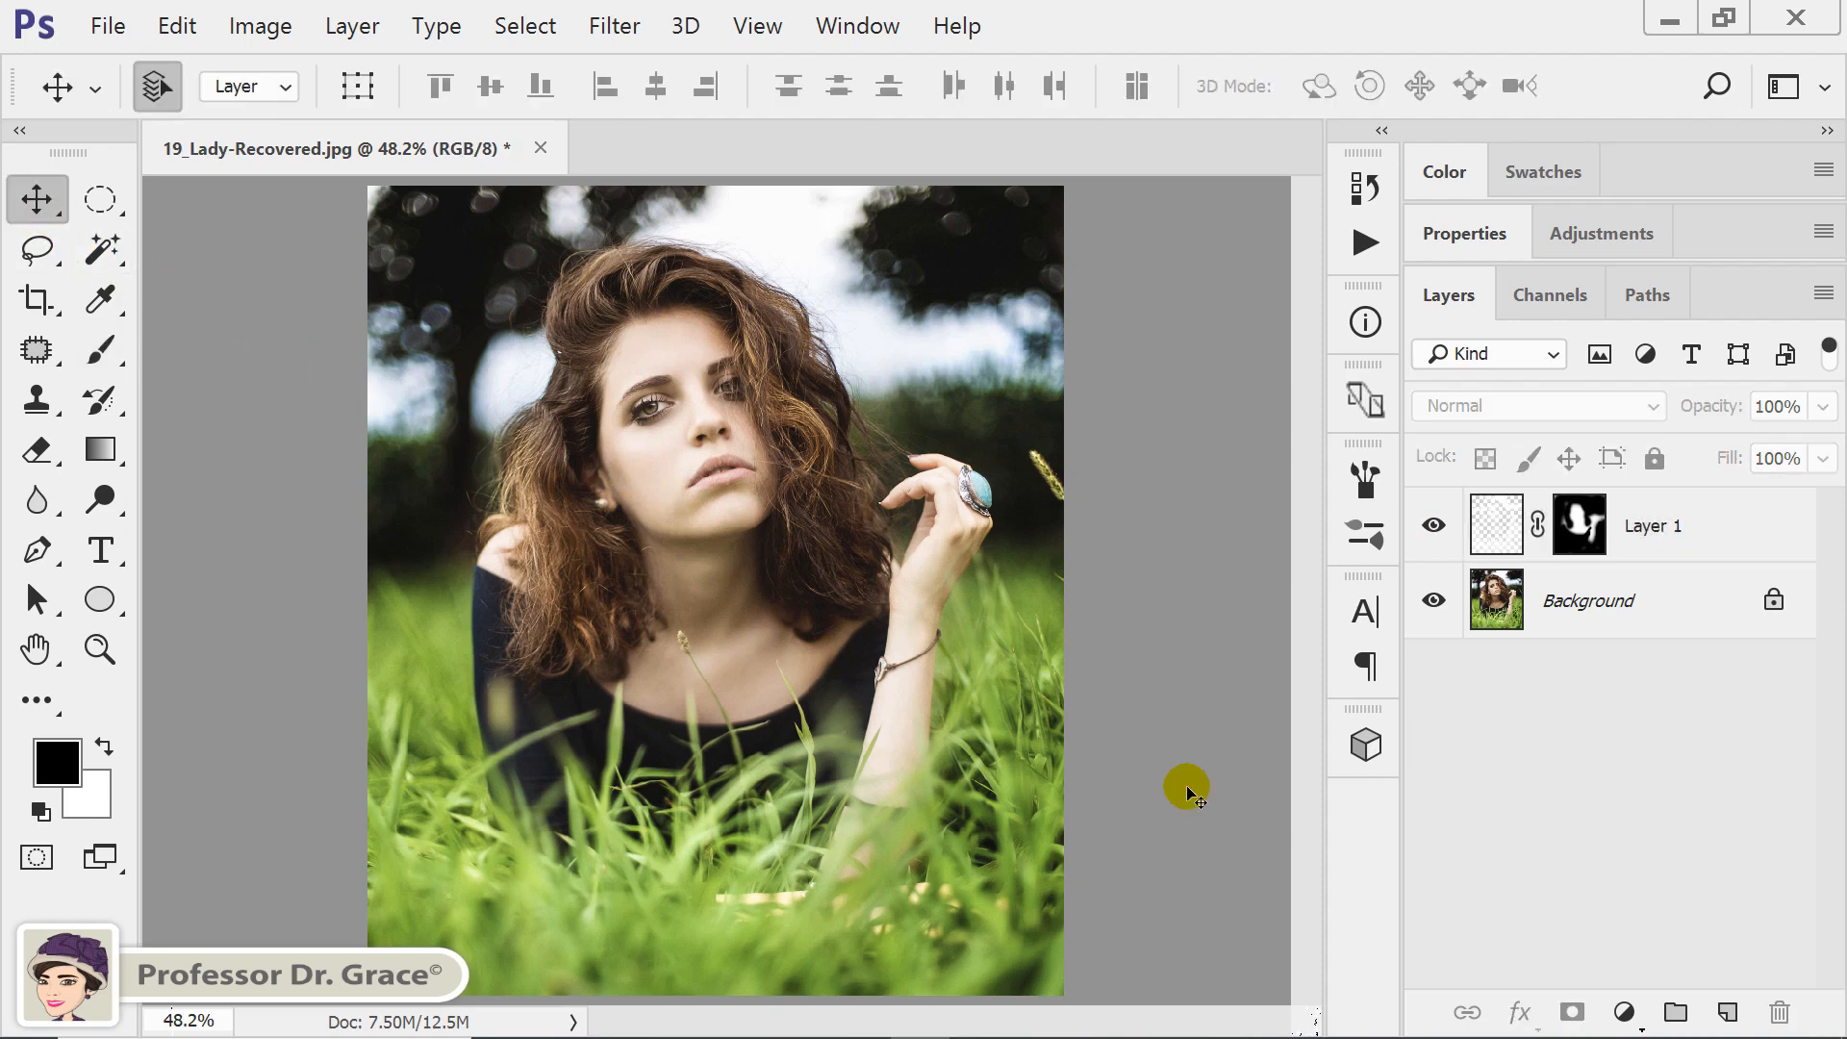